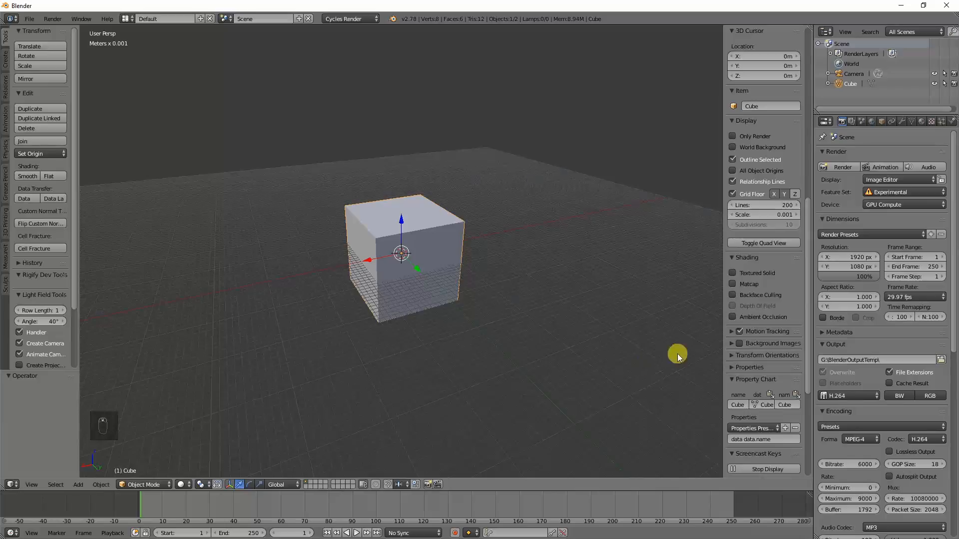
Step: Load vslot2020_domentions.jpg from the Downloads folder as a viewport background image
scroll(757, 369, up, 1)
scroll(757, 367, up, 18)
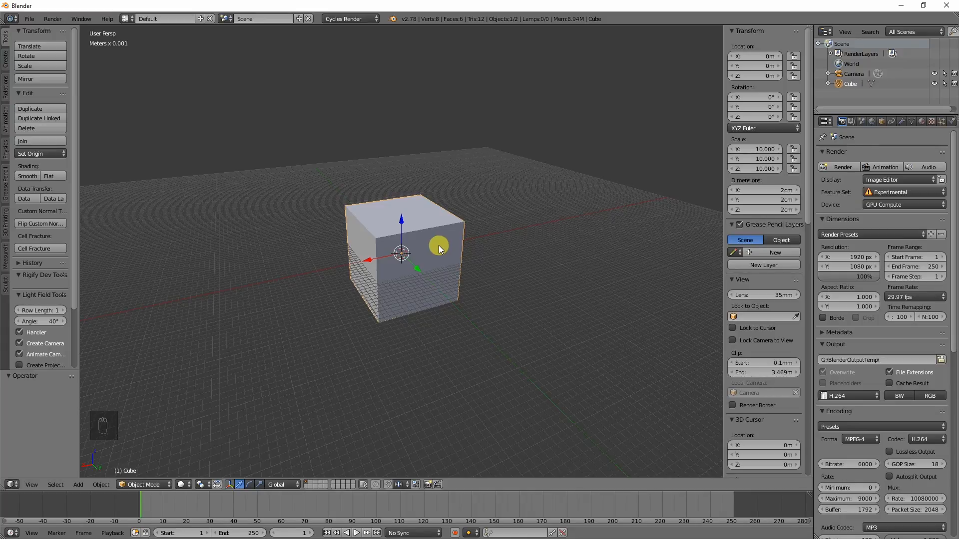
scroll(438, 248, up, 1)
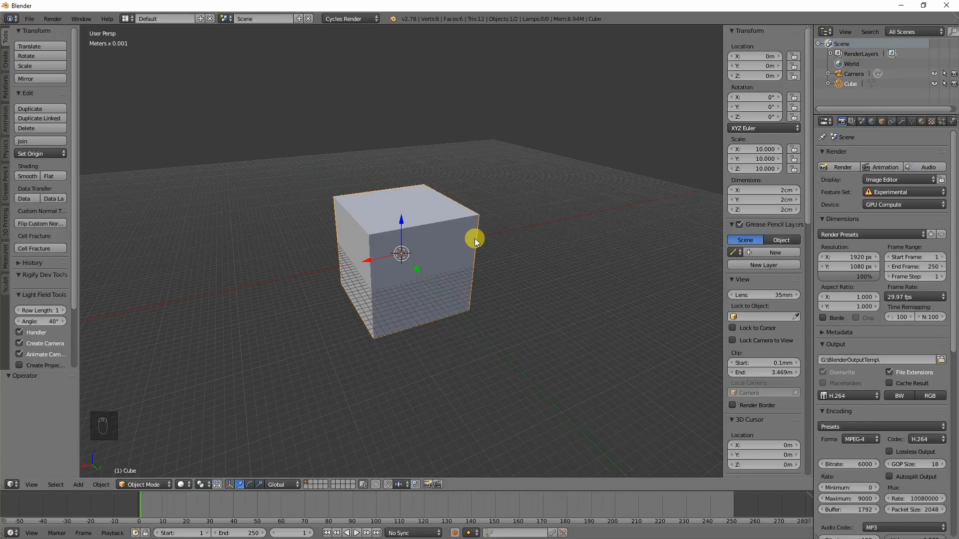
scroll(783, 405, down, 8)
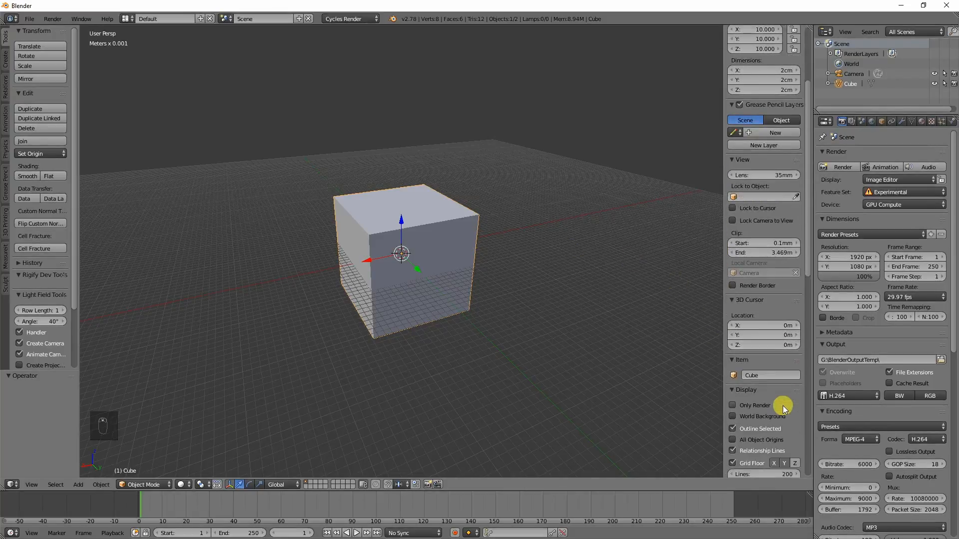
scroll(783, 405, down, 7)
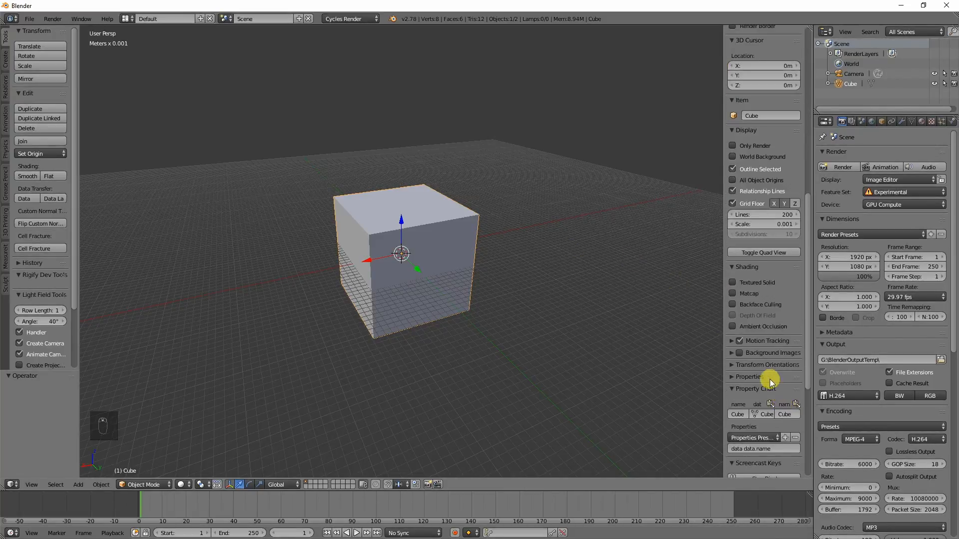
click(746, 353)
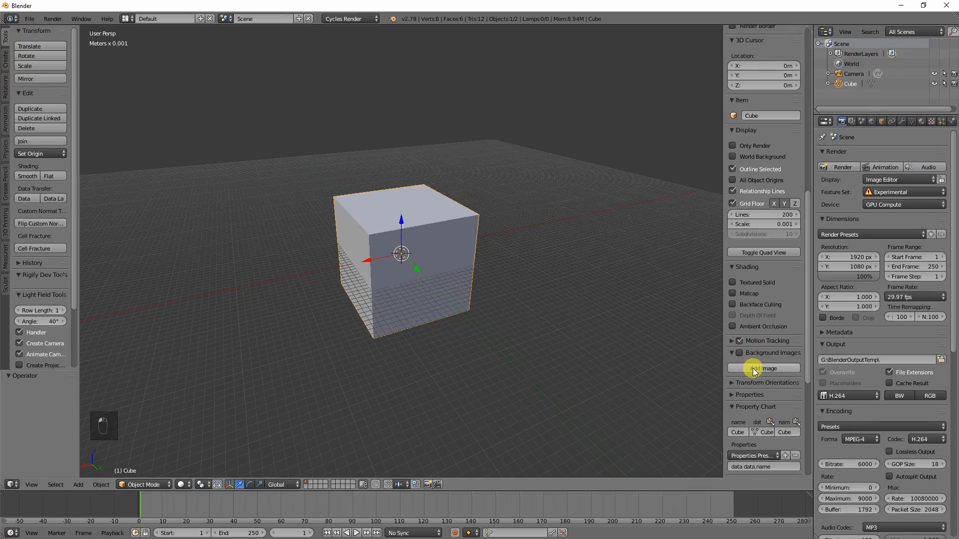
click(753, 367)
click(775, 428)
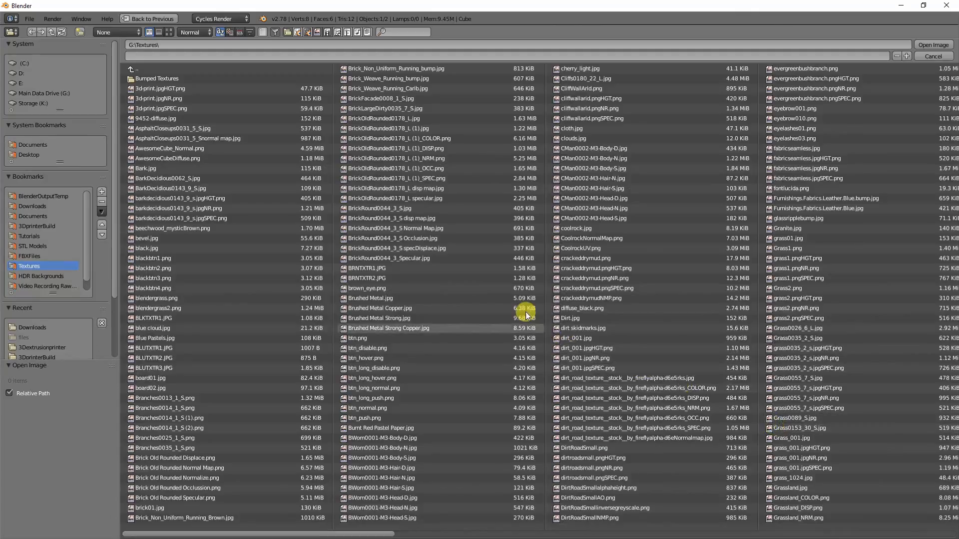
click(40, 206)
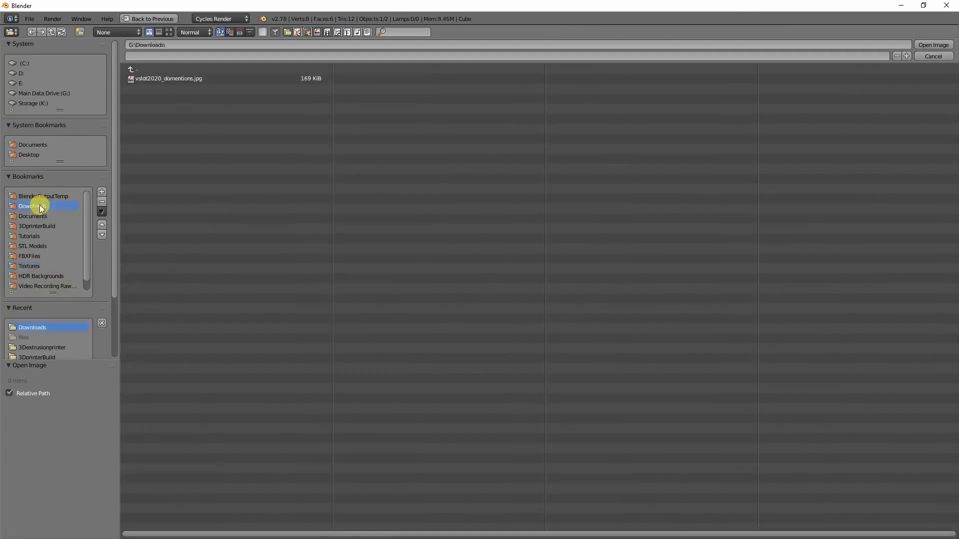
double_click(166, 78)
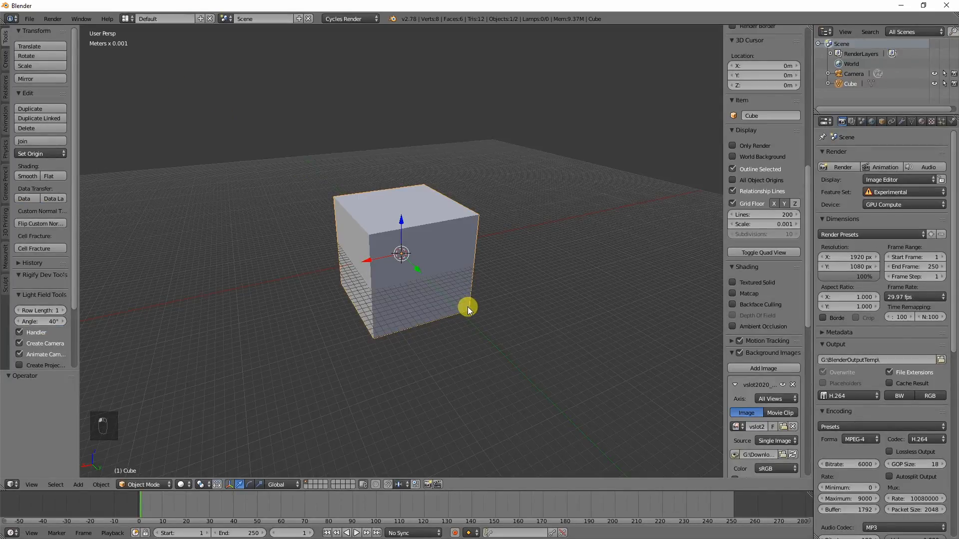
Step: Switch to a top orthographic wireframe view and delete the cube
key(KP_7)
key(KP_5)
key(z)
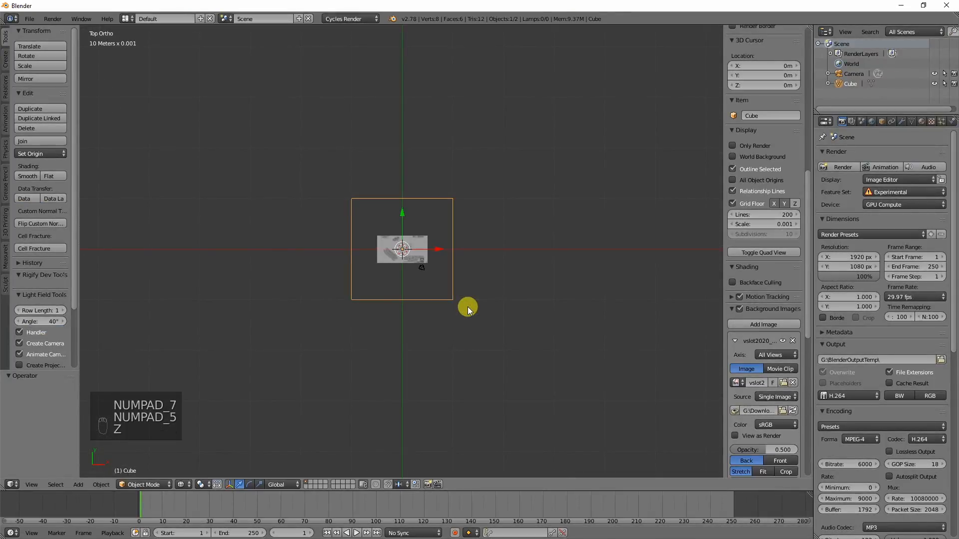
key(x)
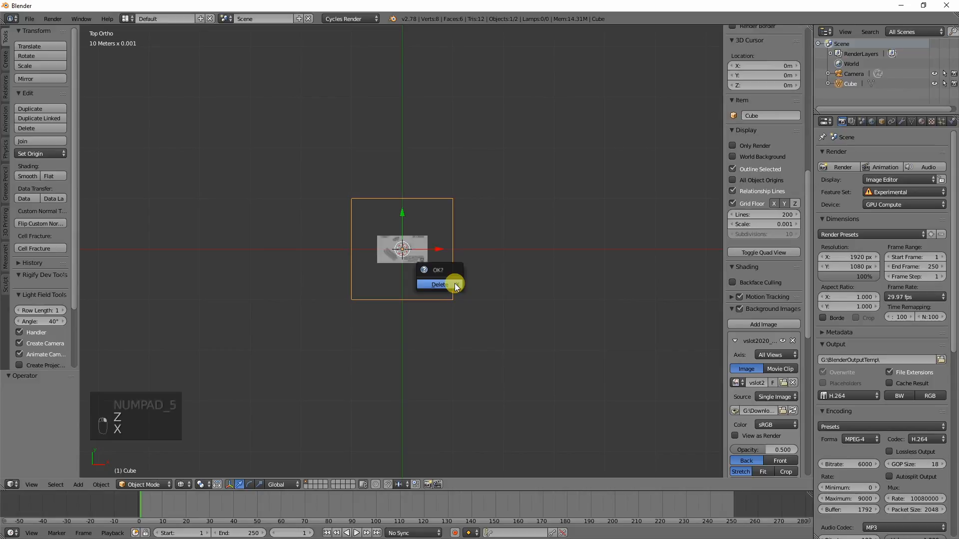
click(454, 284)
scroll(454, 287, up, 10)
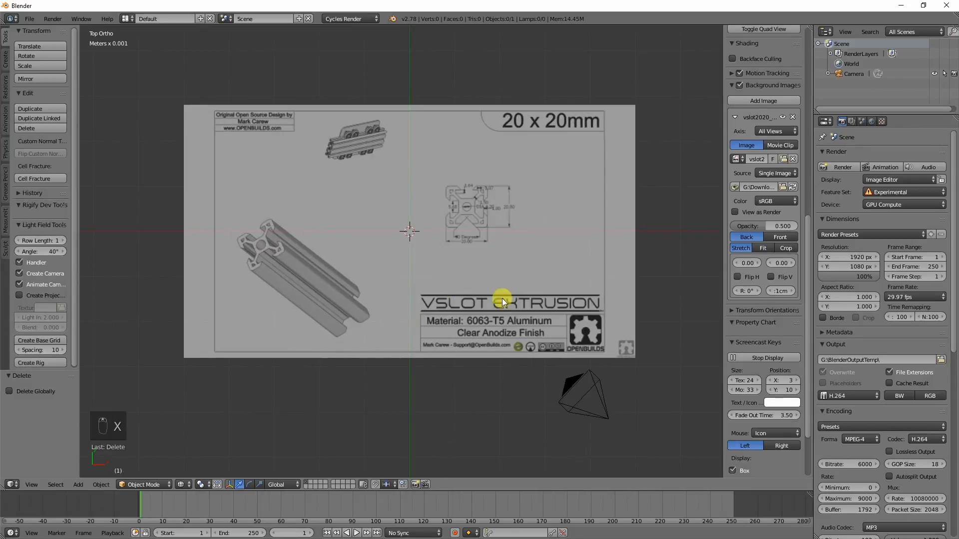
Step: Add a plane mesh and set its X and Y dimensions to 20 mm
scroll(450, 291, down, 4)
key(shift+a)
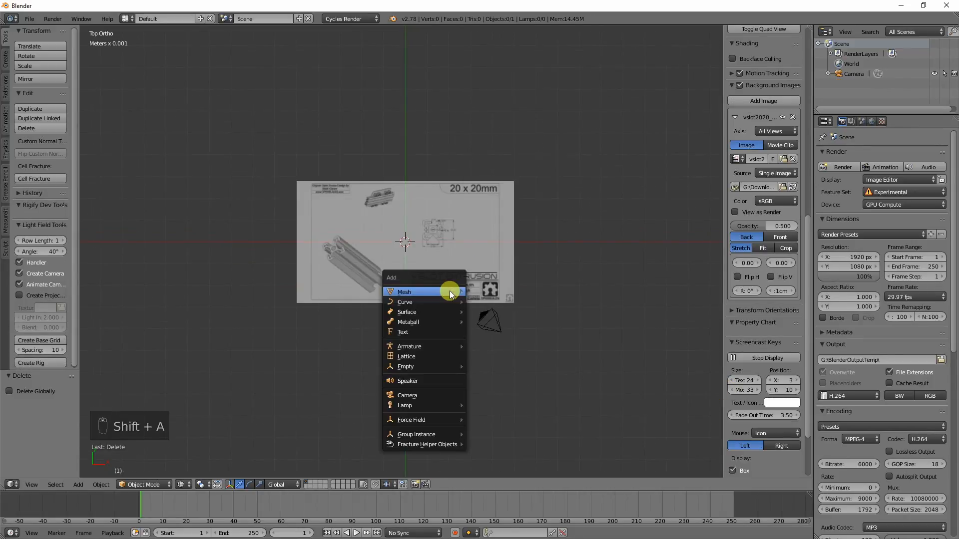
mouse_move(450, 291)
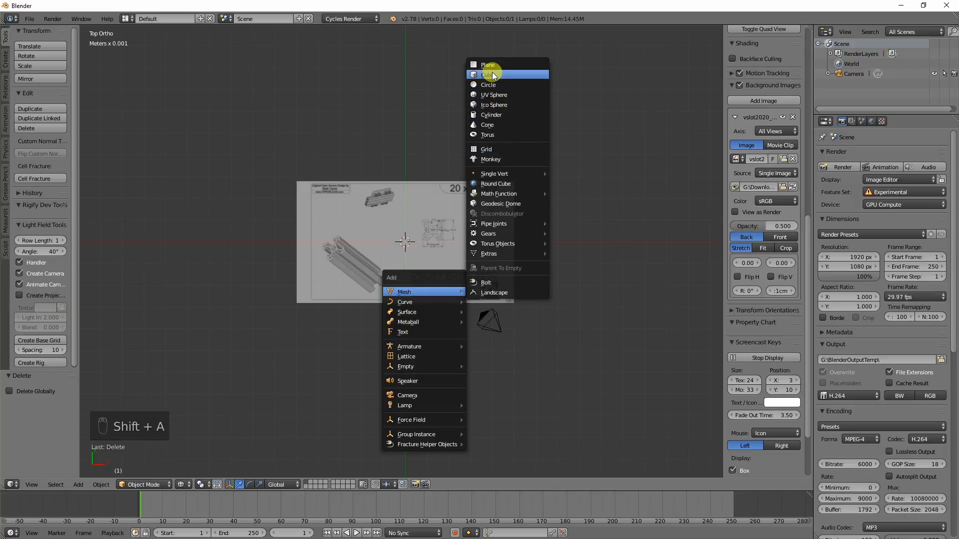
click(492, 65)
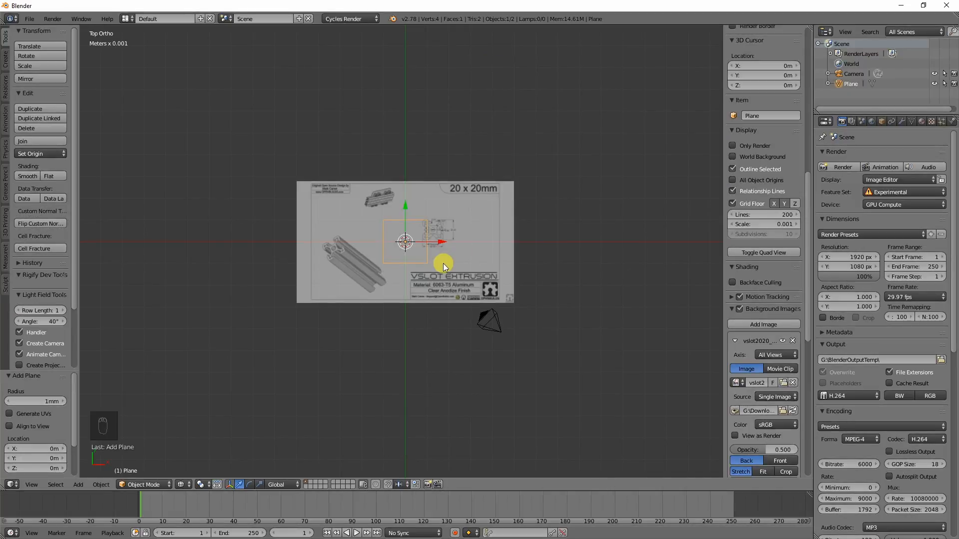
scroll(781, 200, up, 12)
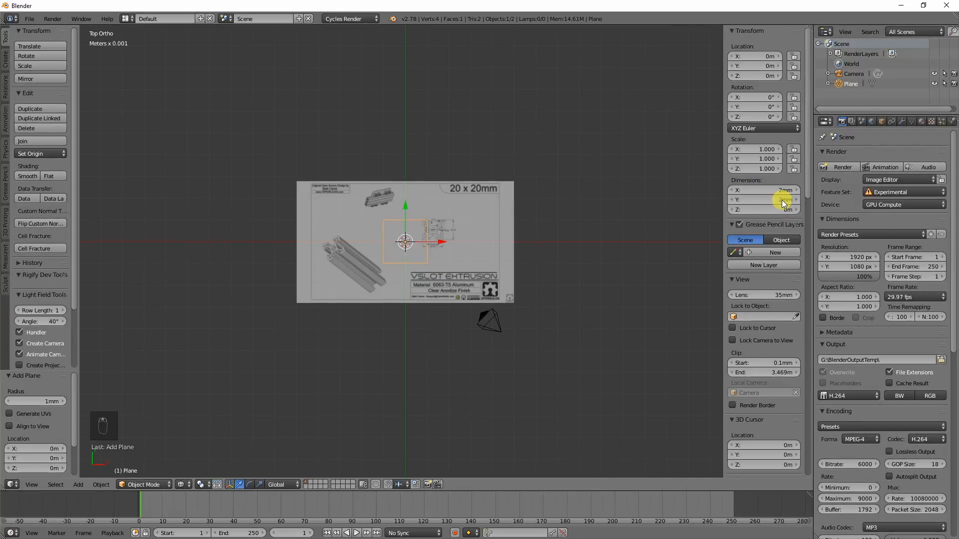
click(765, 190)
text(20)
key(Tab)
text(20)
key(Tab)
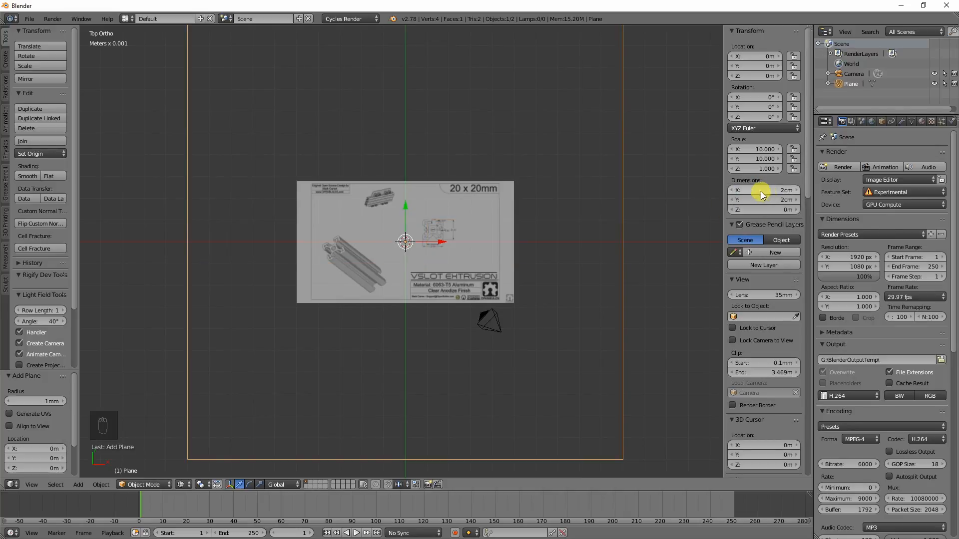
Step: Fit the background image's 20 mm profile to the plane, using size 21.8, X offset -27.7 and Y offset -21.6
scroll(424, 224, down, 6)
scroll(753, 426, down, 15)
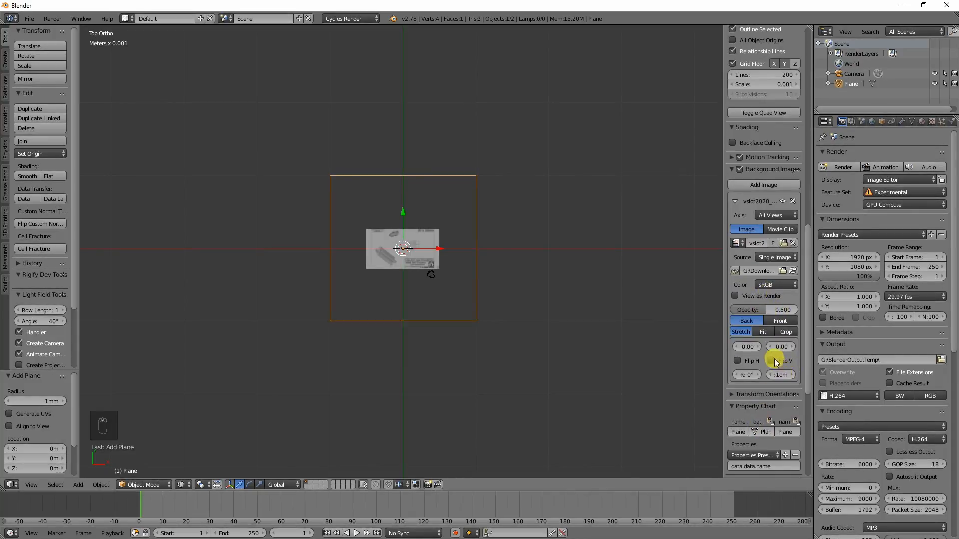
drag(781, 375, 833, 375)
mouse_move(782, 349)
mouse_down()
mouse_move(743, 350)
mouse_move(799, 374)
mouse_move(779, 346)
mouse_move(634, 348)
mouse_move(644, 348)
mouse_up()
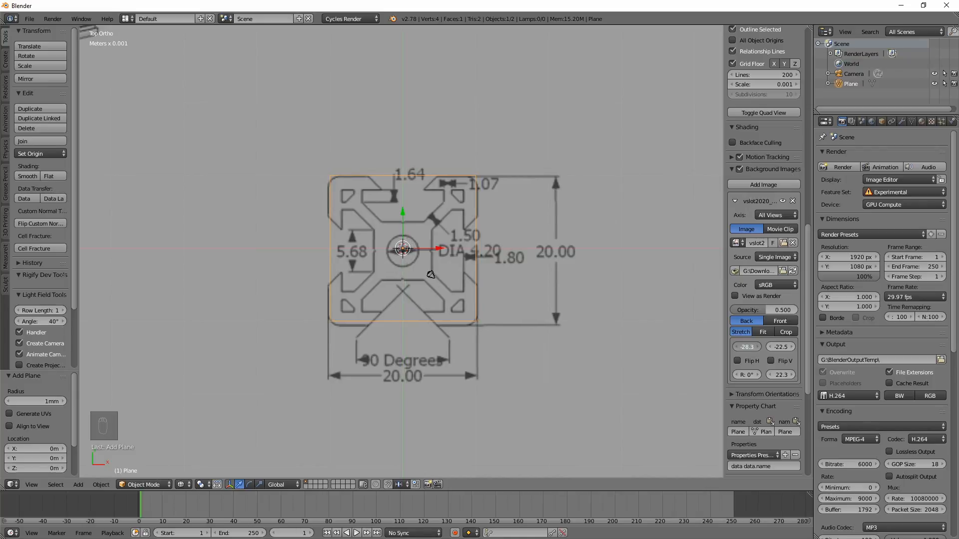
drag(782, 374, 758, 348)
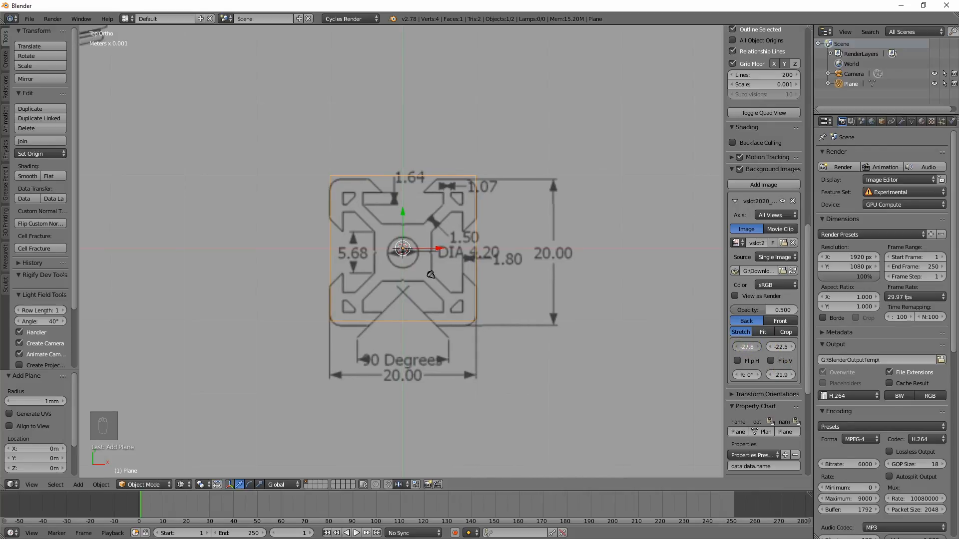
mouse_move(778, 375)
mouse_down()
mouse_move(748, 346)
mouse_move(784, 346)
mouse_up()
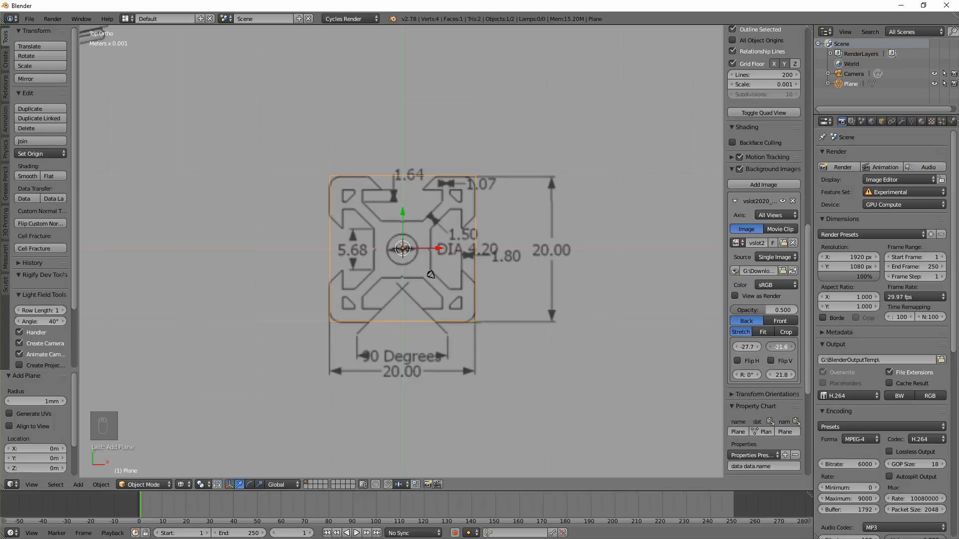
Step: Hide the 20 mm reference plane and add a new plane mesh at the profile's centre
scroll(429, 297, up, 4)
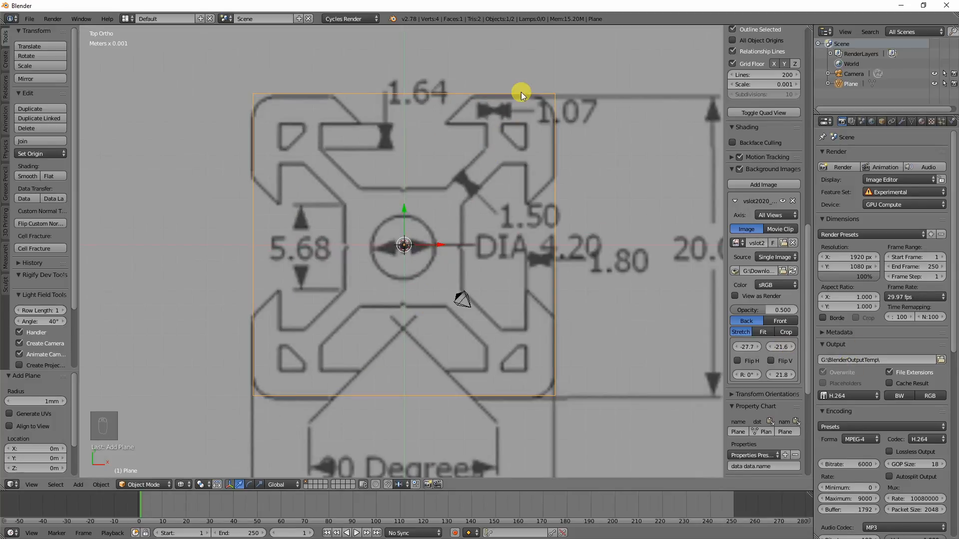
key(shift+a)
mouse_move(475, 227)
key(h)
key(shift+a)
mouse_move(552, 178)
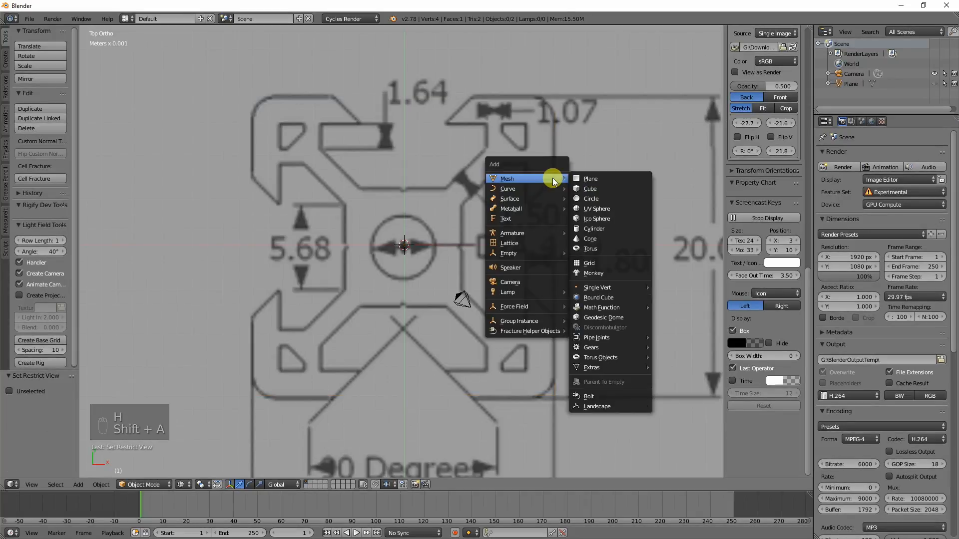
click(588, 179)
scroll(400, 253, up, 6)
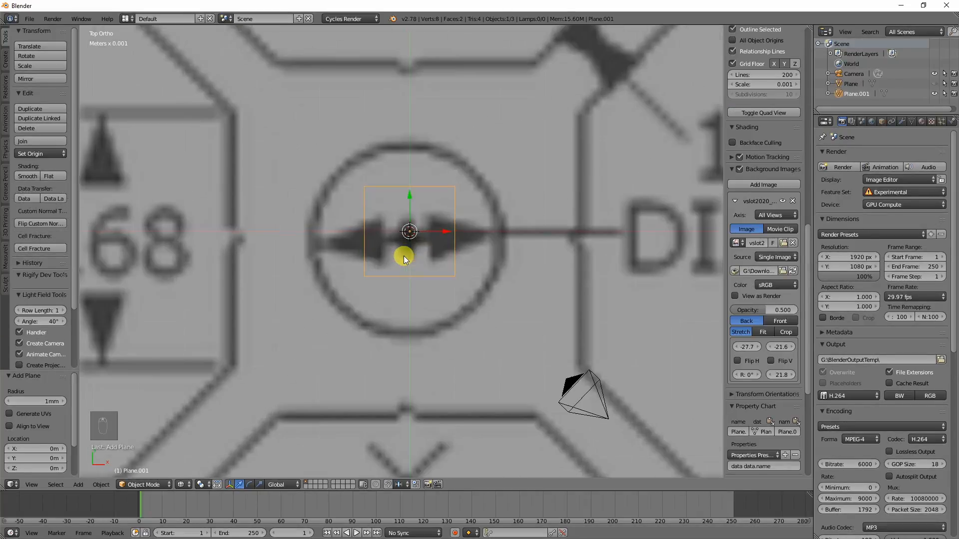
Step: Snap the 3D cursor to the new plane's lower-left corner vertex in Edit Mode
key(Tab)
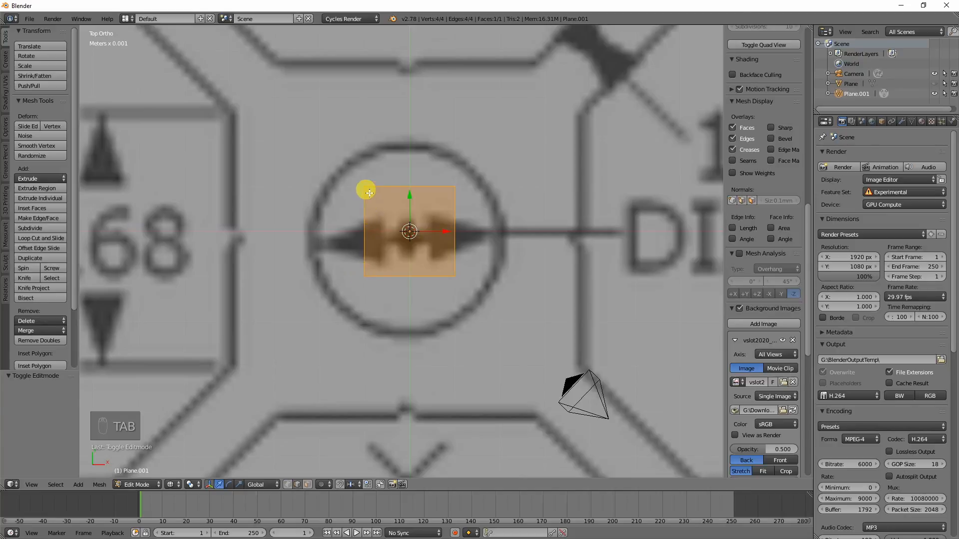
key(a)
key(a)
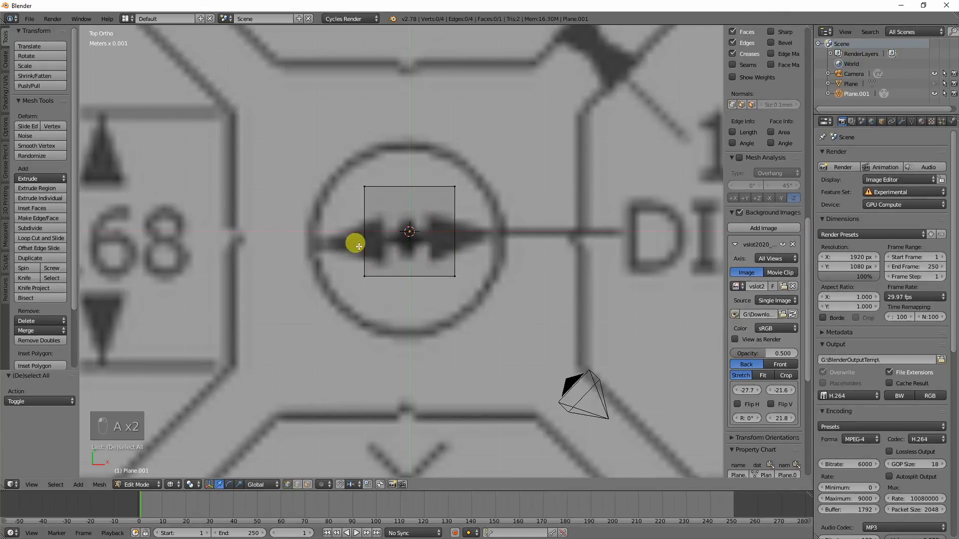
key(c)
click(361, 278)
right_click(385, 257)
key(shift+s)
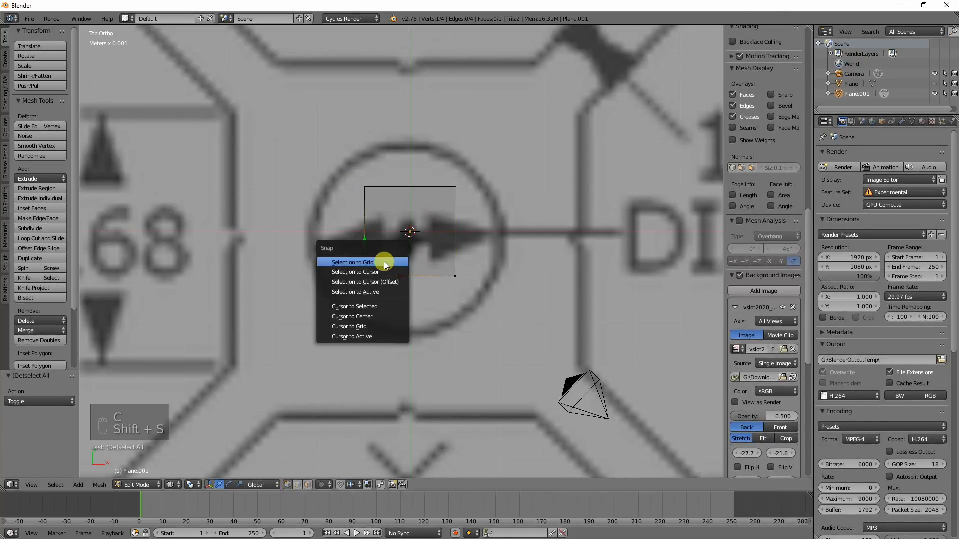
click(367, 307)
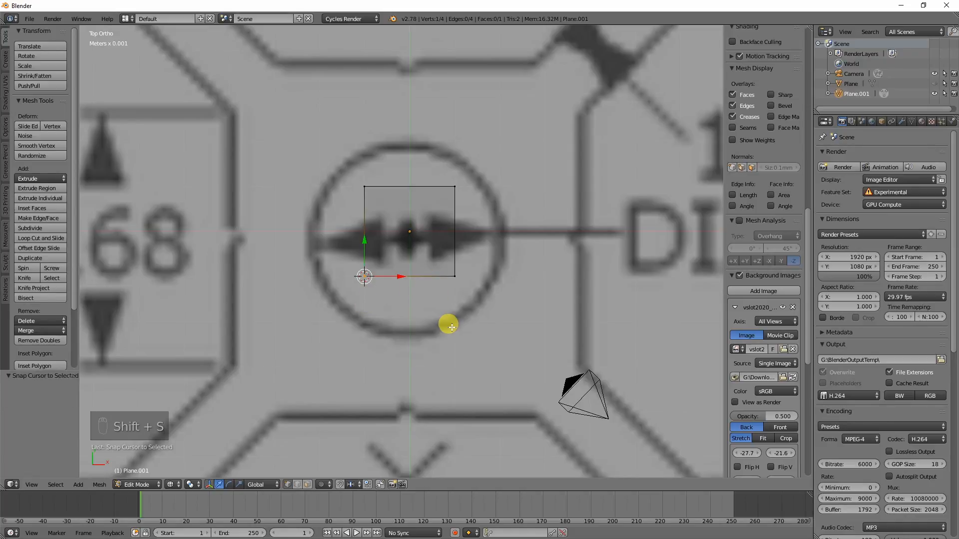
Step: Return to Object Mode and set the plane's origin to the 3D cursor
key(Tab)
key(space)
text(set )
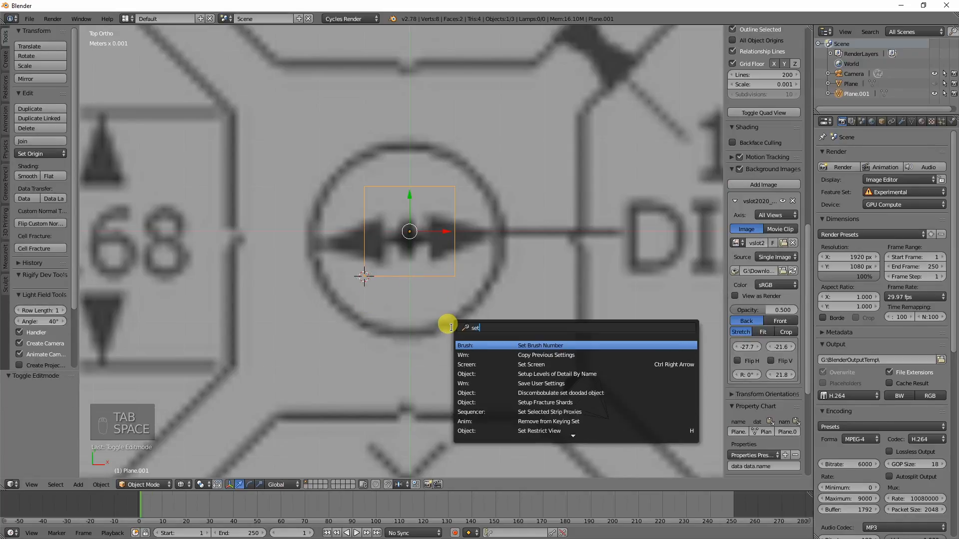
text(ori)
key(Return)
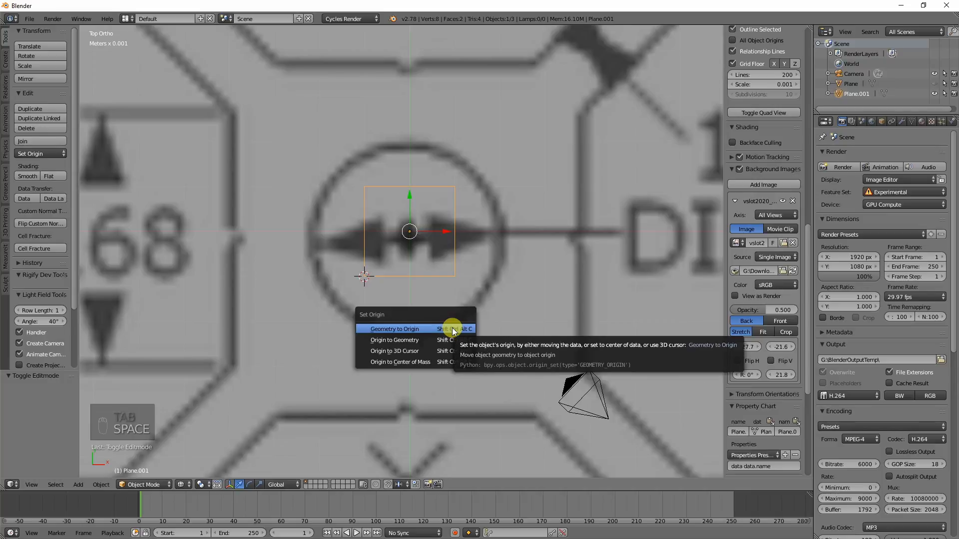
click(431, 348)
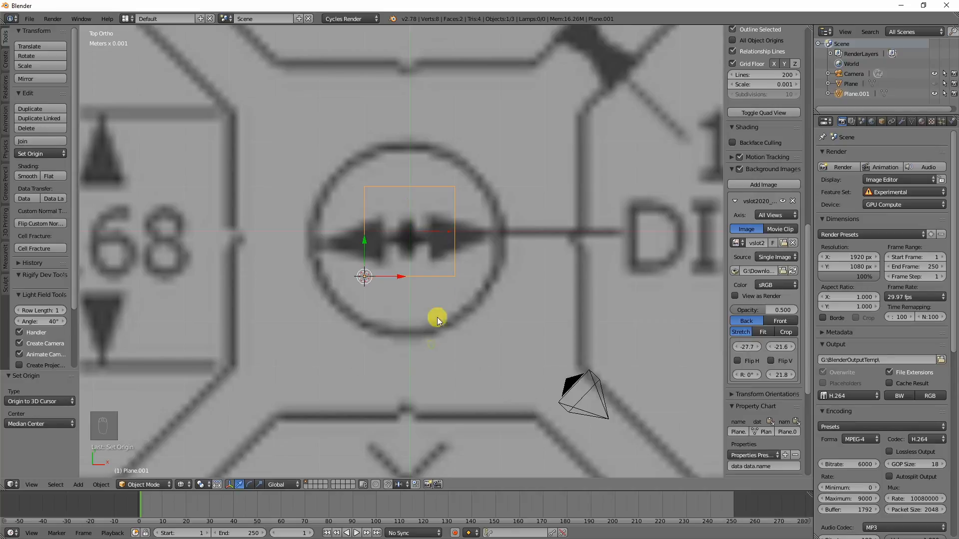
Step: Set the plane's X and Y location to 0 so its corner sits on the profile's centre
scroll(746, 89, up, 12)
scroll(744, 88, up, 10)
click(757, 57)
text(0)
key(Tab)
text(0)
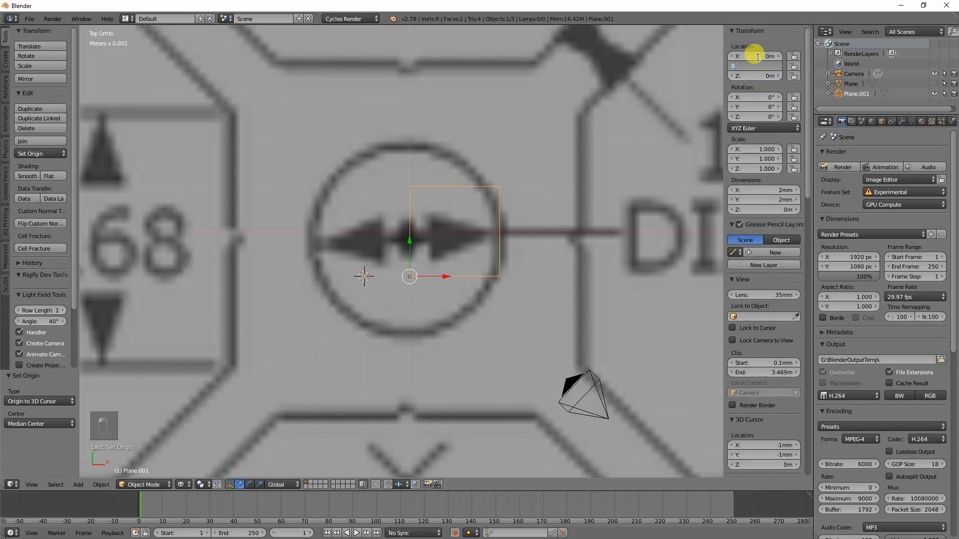
key(Return)
Step: Scale the plane by about 5 to 1 cm per side, covering the upper-right quarter of the profile
scroll(424, 197, down, 6)
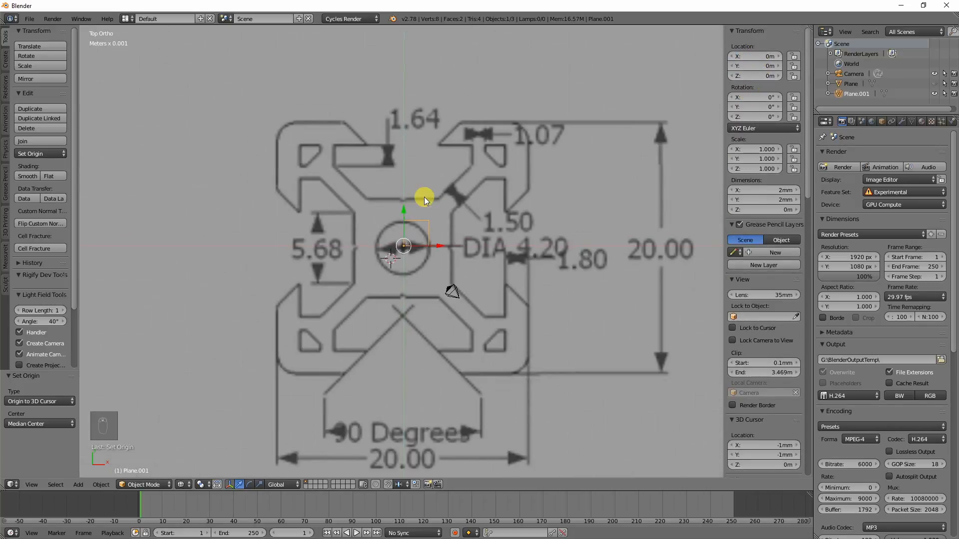
key(s)
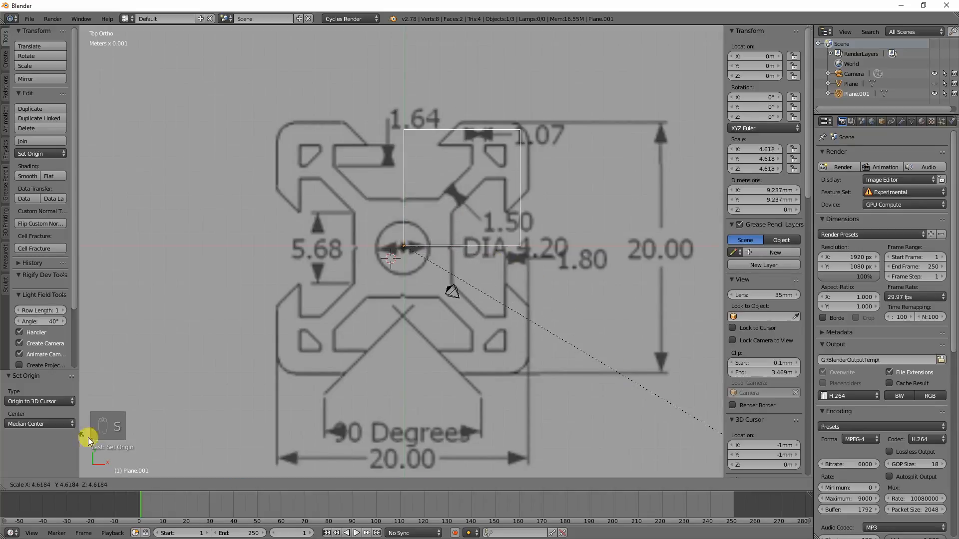
click(115, 460)
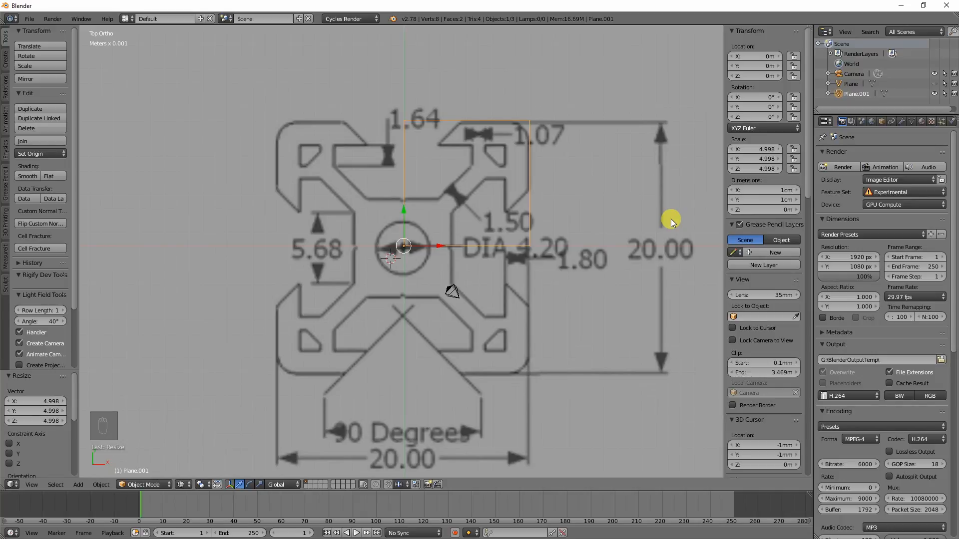
scroll(498, 285, up, 5)
shift+middle_drag(491, 317, 480, 156)
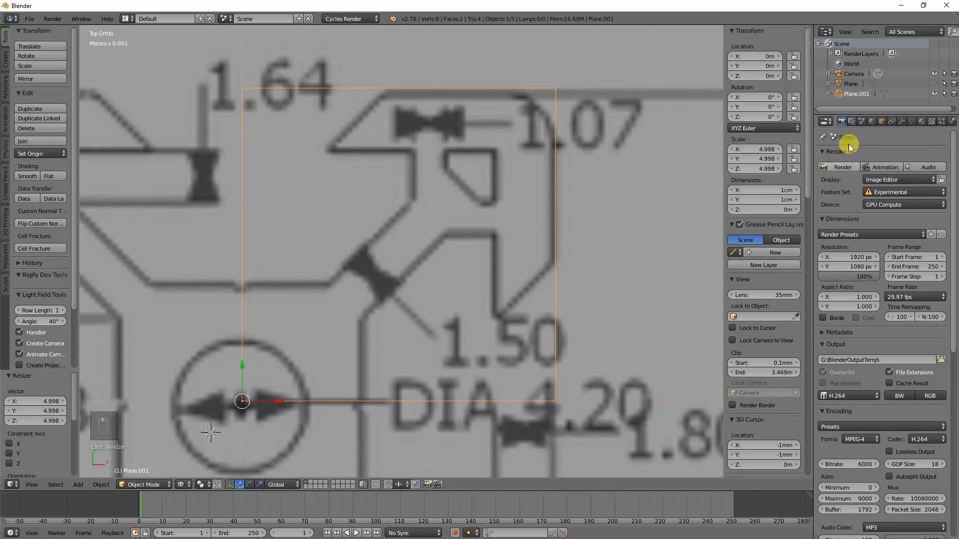
Step: Add a Mirror modifier to the quarter plane, mirroring it across both the X and Y axes
click(901, 121)
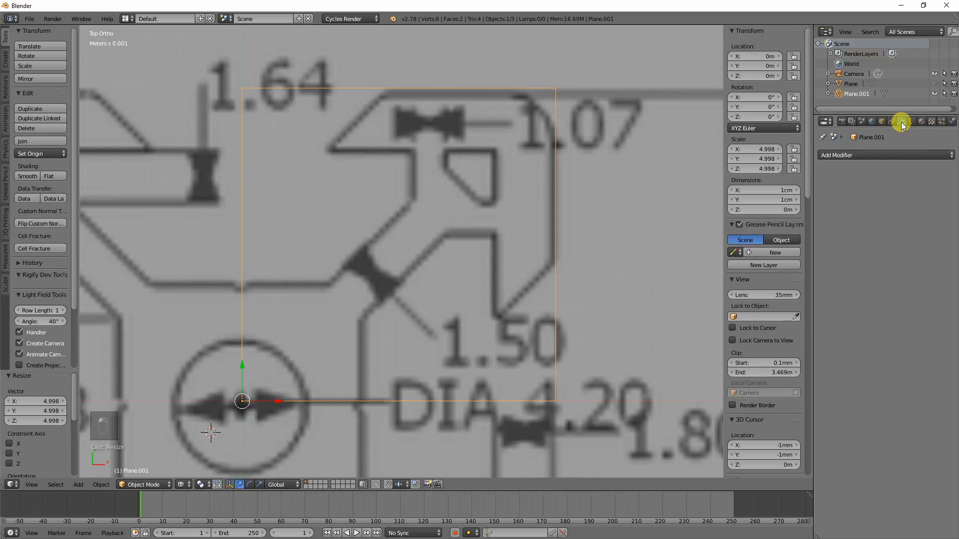
click(844, 157)
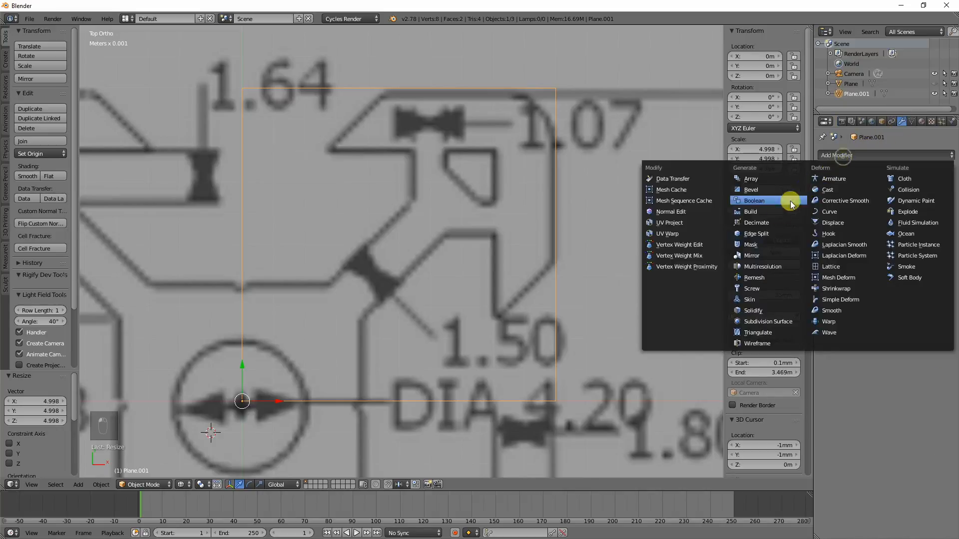
click(759, 256)
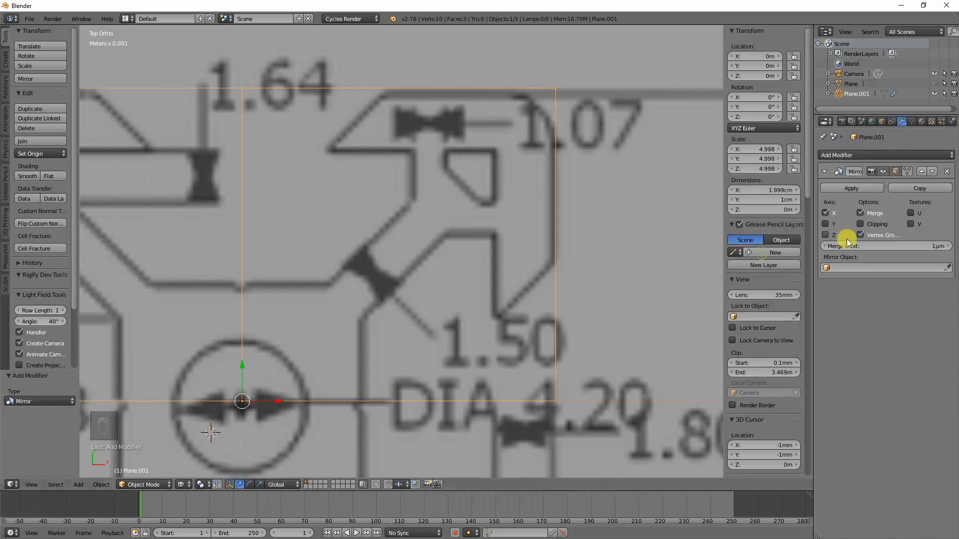
click(825, 224)
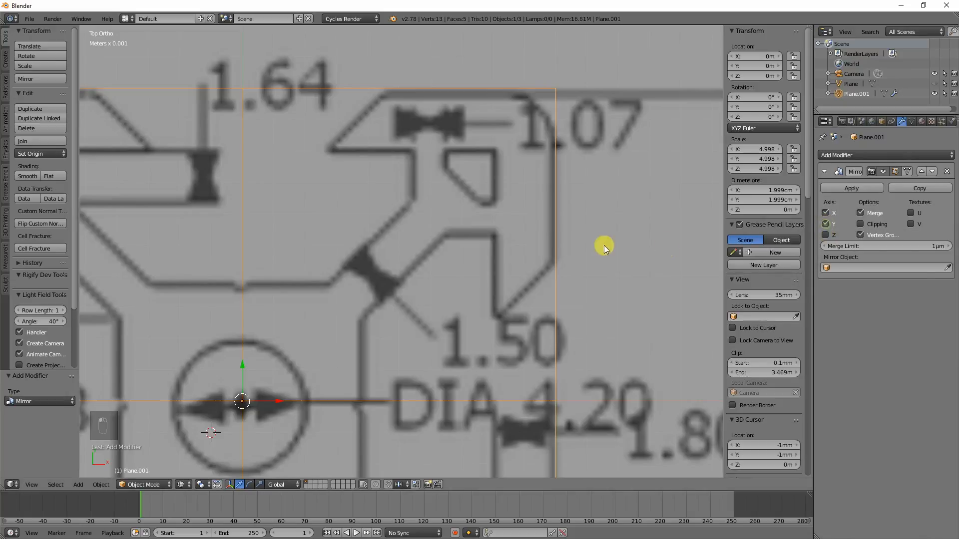
scroll(550, 246, down, 5)
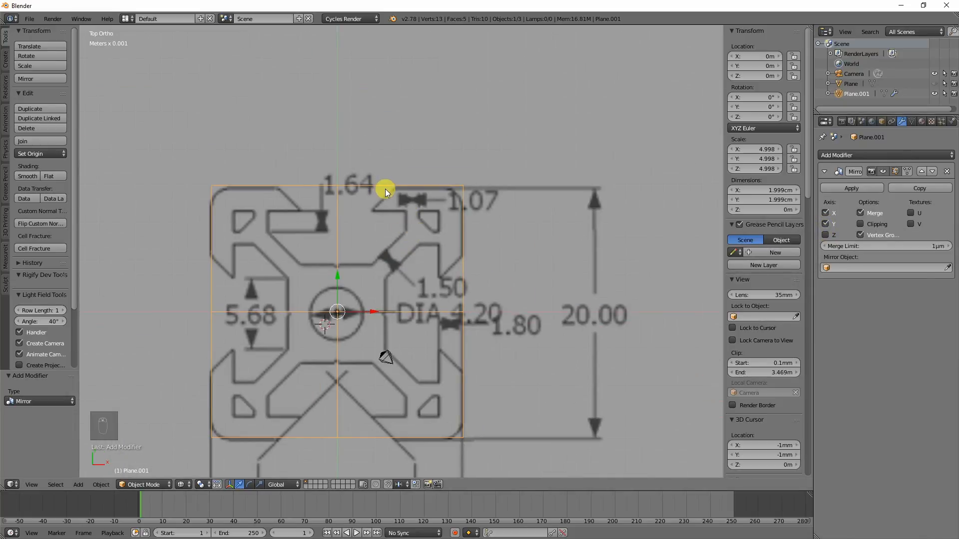
Step: In Edit Mode, move the plane's upper-left vertex about 4.53 mm along X to the outer edge of the top slot opening
key(Tab)
scroll(377, 211, up, 4)
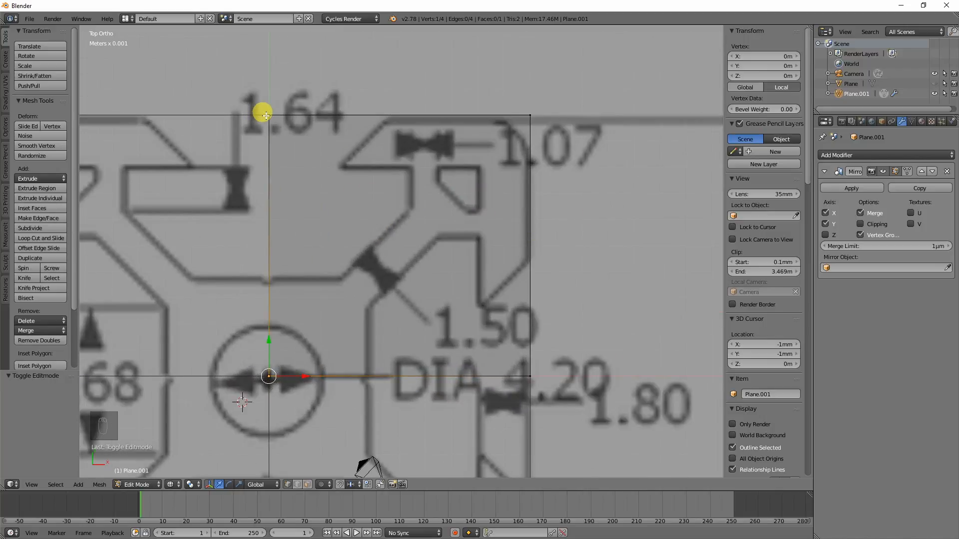
right_click(266, 116)
key(g)
key(x)
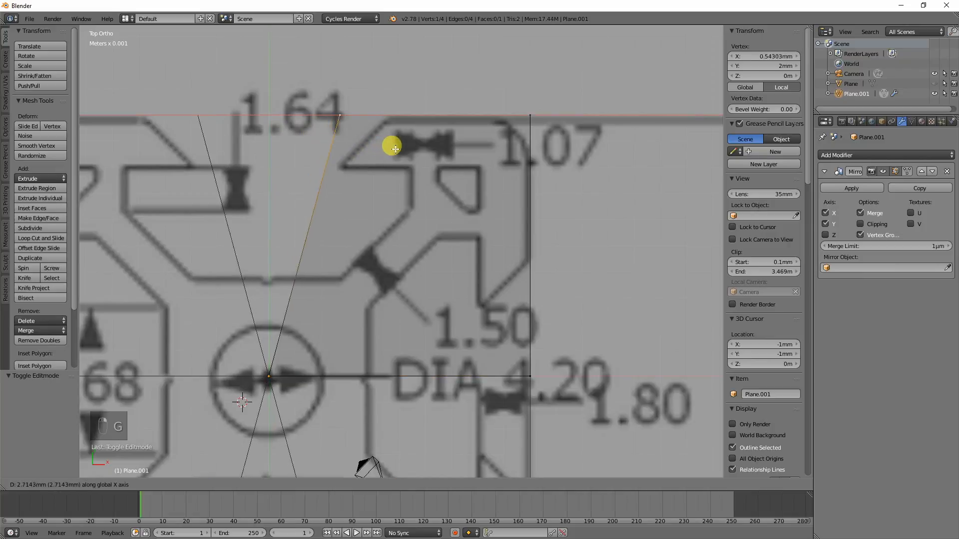
click(442, 153)
Step: Move the plane's lower-right vertex about 4.47 mm up along Y to the outer edge of the right-hand slot opening
right_click(529, 376)
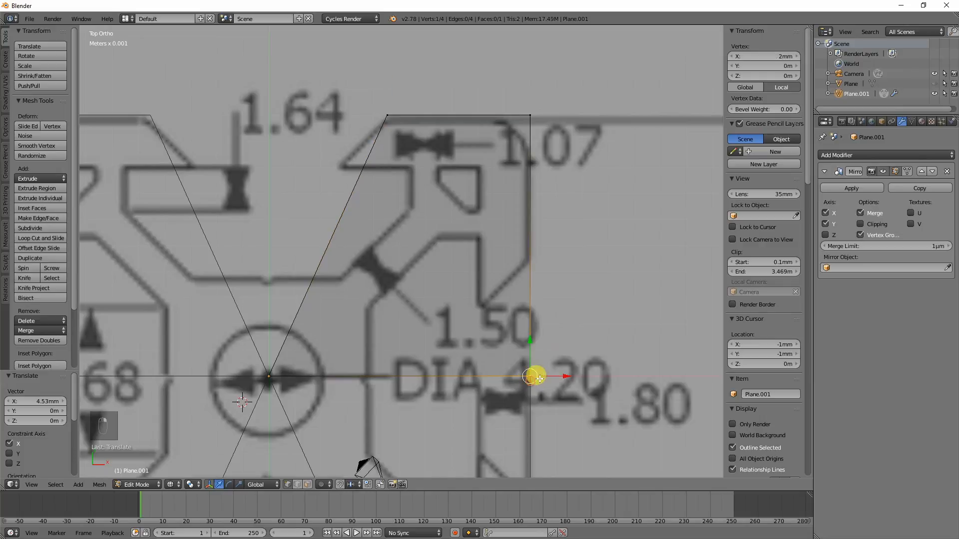
key(g)
key(y)
click(546, 257)
scroll(302, 272, down, 7)
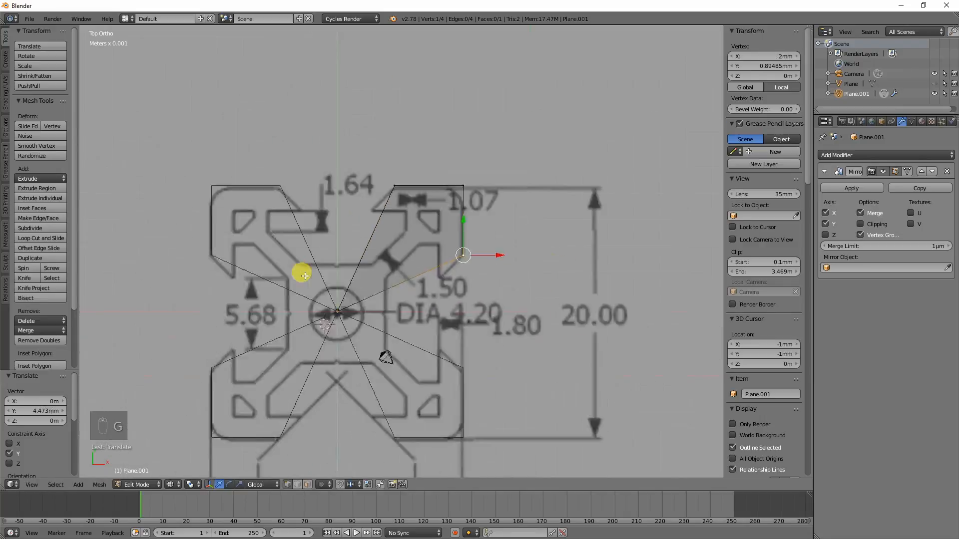
key(z)
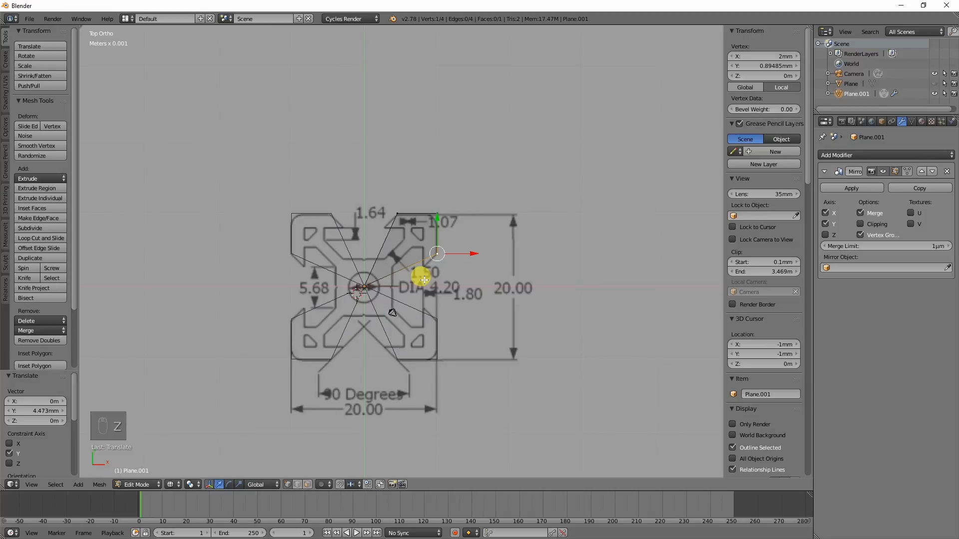
Step: Subdivide the top edge between the slot opening vertex and the outer corner with one cut
scroll(424, 280, up, 6)
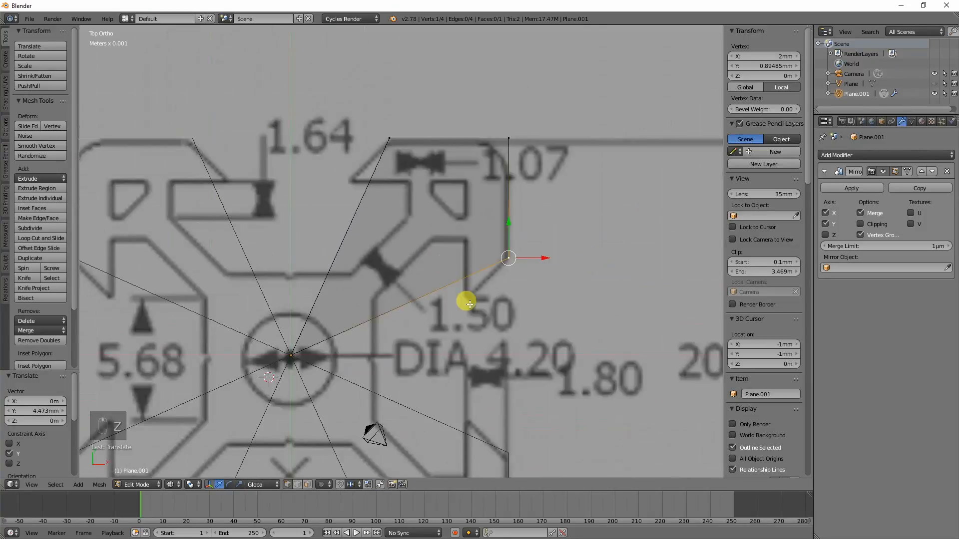
shift+middle_drag(463, 293, 454, 220)
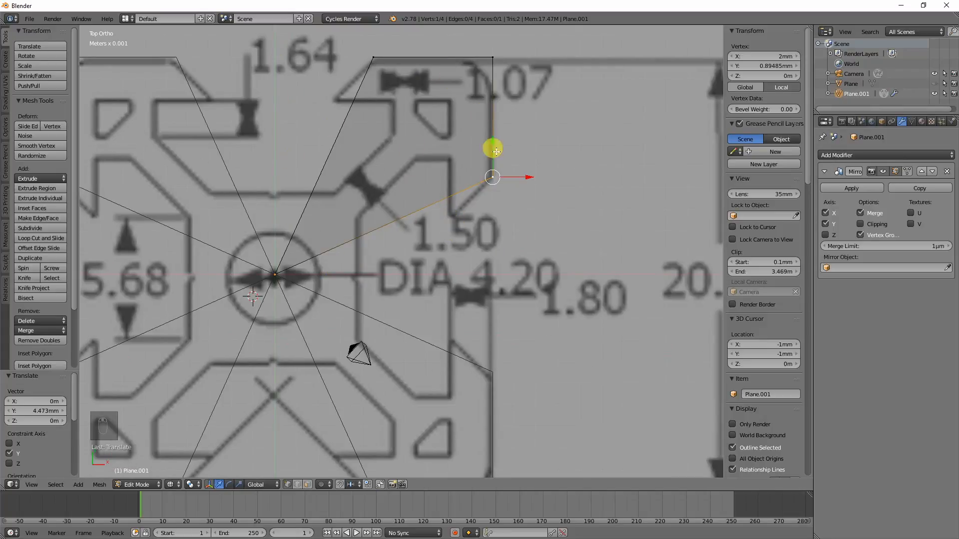
shift+scroll(500, 151, up, 5)
right_click(369, 165)
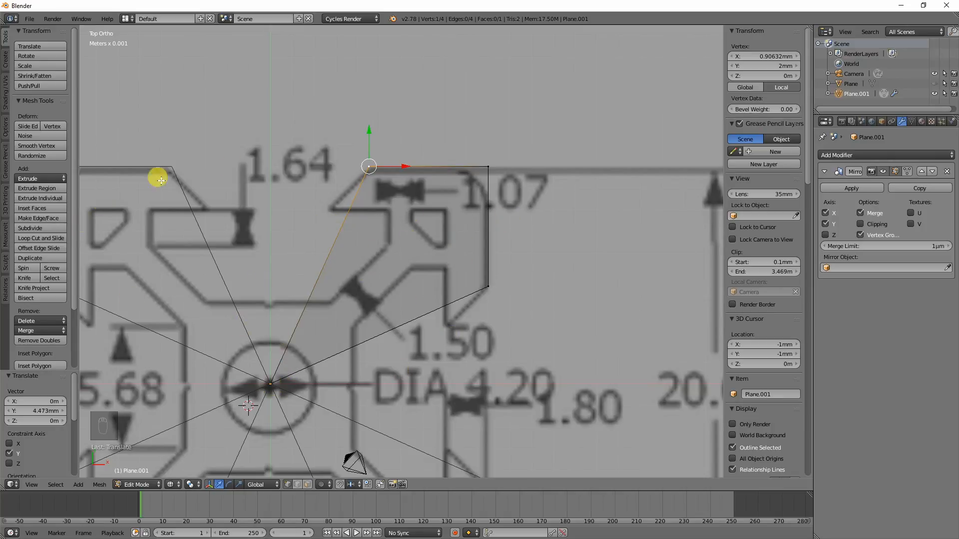
scroll(409, 188, up, 4)
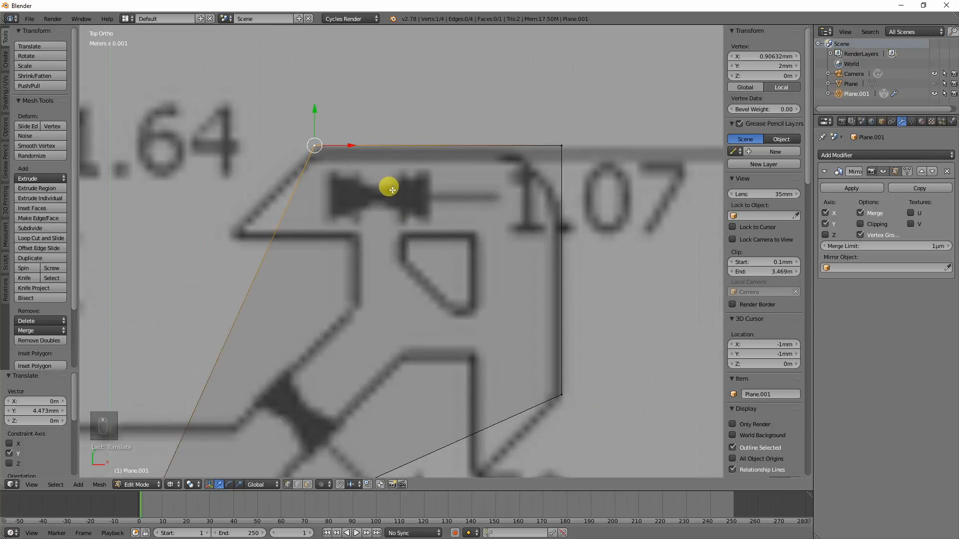
scroll(341, 177, down, 2)
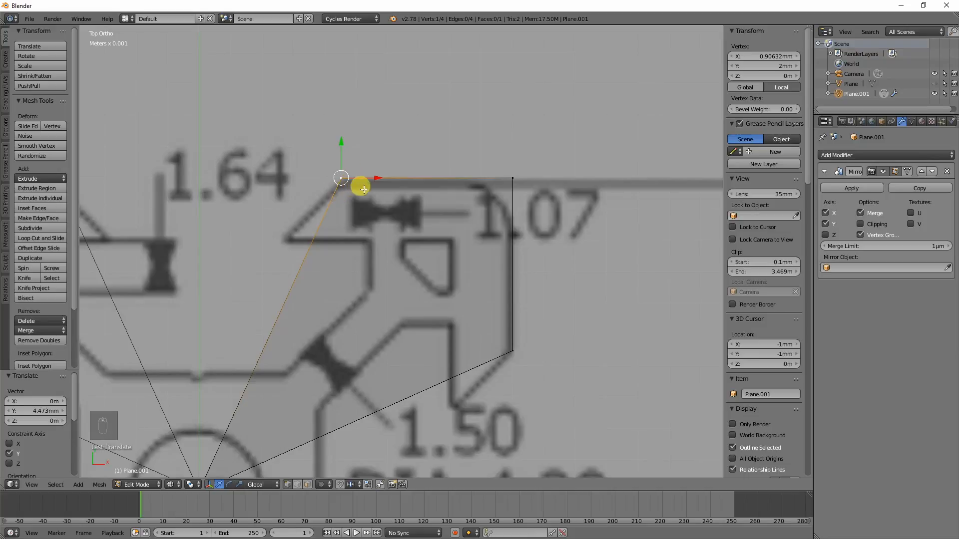
shift+right_click(496, 182)
key(w)
click(490, 212)
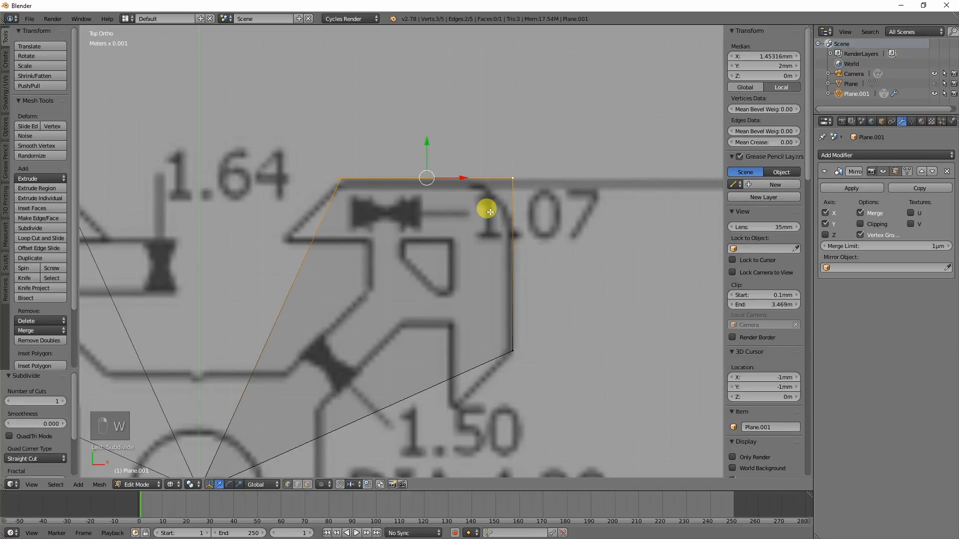
Step: Subdivide the right edge between the outer corner and the side slot opening vertex, and select the new midpoint
right_click(509, 177)
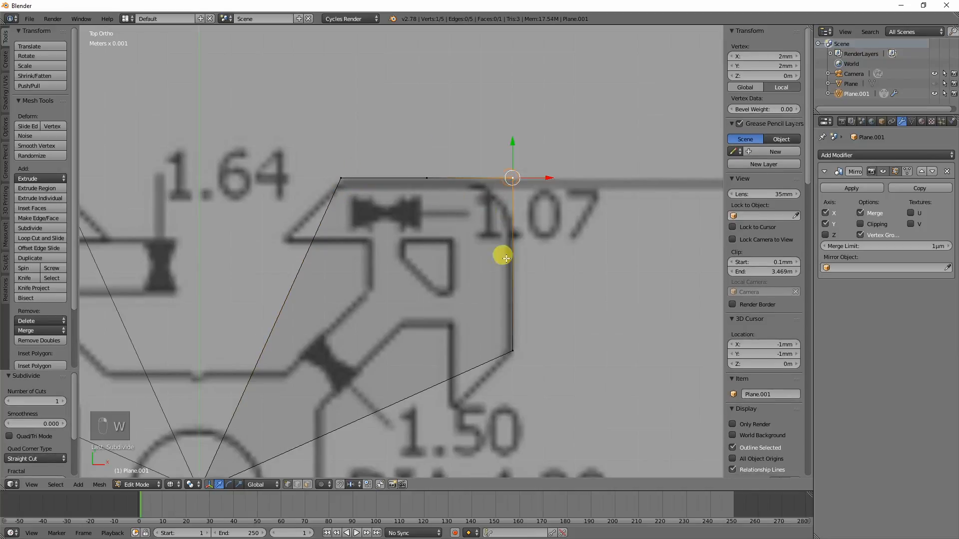
shift+right_click(510, 346)
key(w)
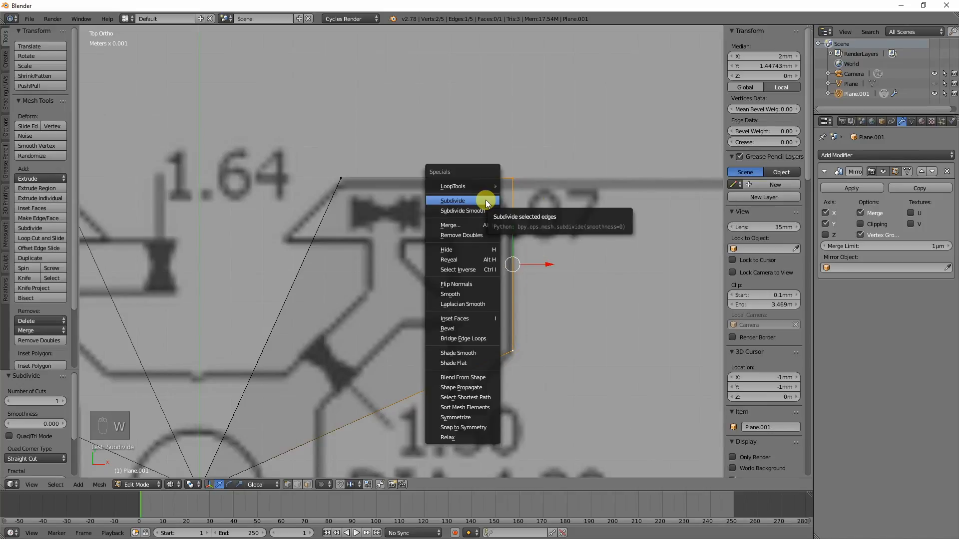
click(486, 201)
right_click(511, 265)
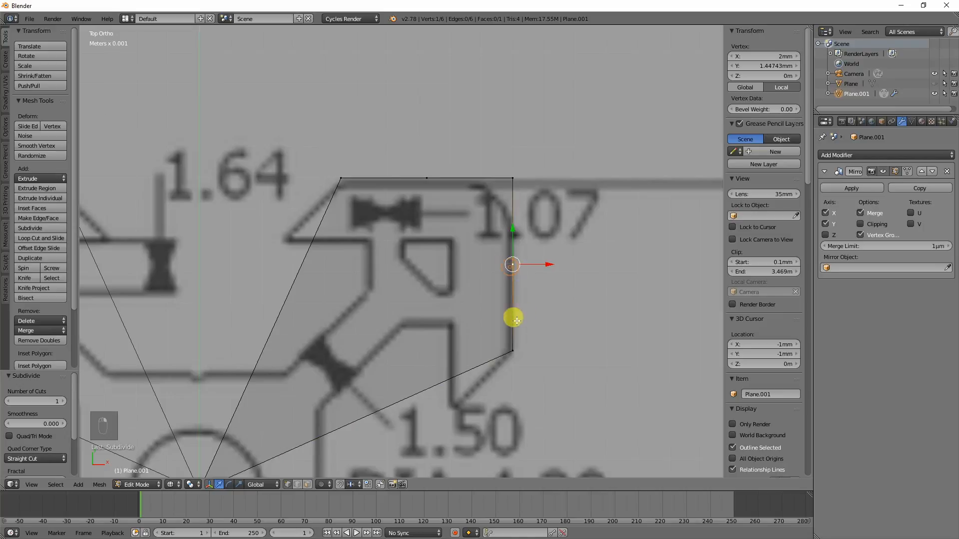
Step: Subdivide the edge from the top slot opening to the centre and move the new vertex onto the top slot lip's inner tip
right_click(341, 180)
shift+middle_drag(364, 306, 459, 205)
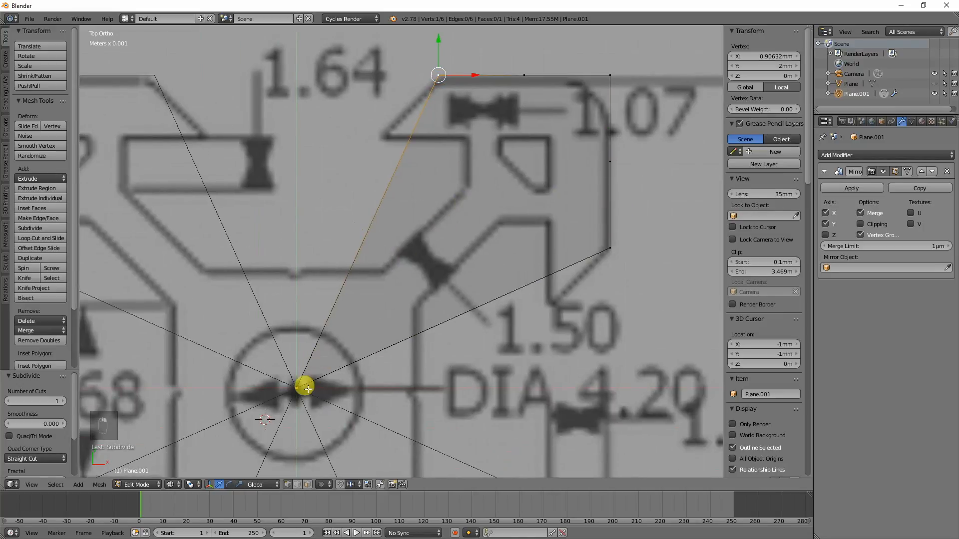
shift+right_click(304, 386)
key(w)
click(382, 282)
right_click(367, 232)
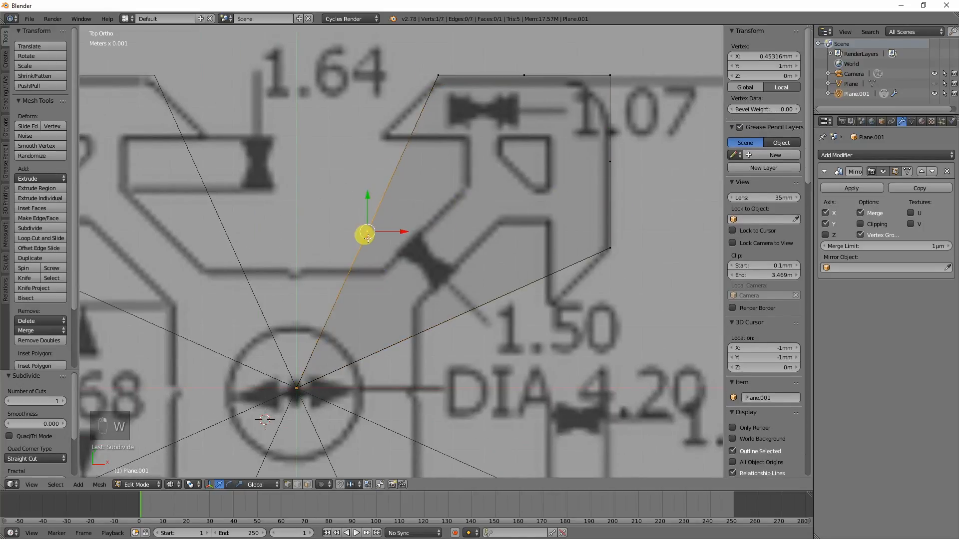
key(g)
click(405, 118)
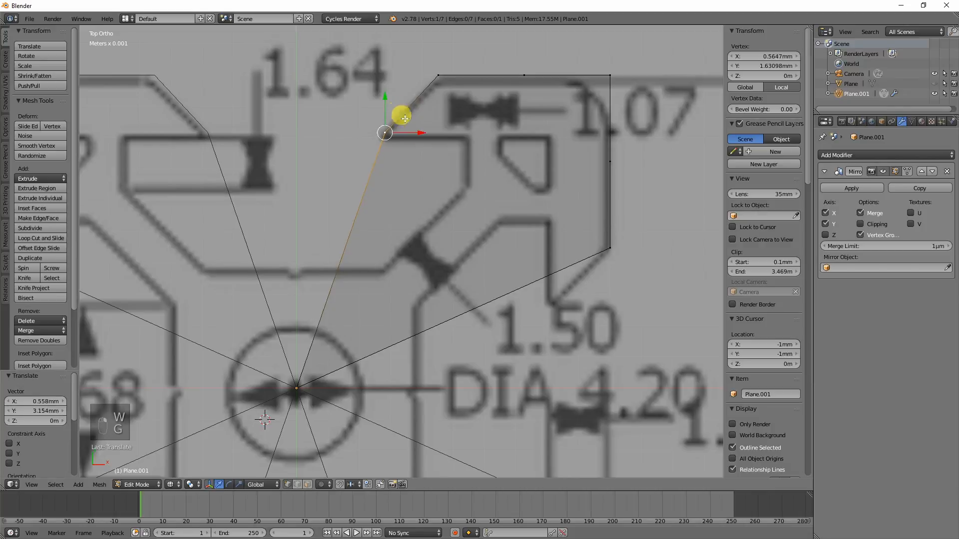
Step: Subdivide the edge from the right slot opening to the centre and move the new vertex onto the right slot lip's inner tip
right_click(609, 247)
shift+right_click(295, 389)
key(w)
key(Return)
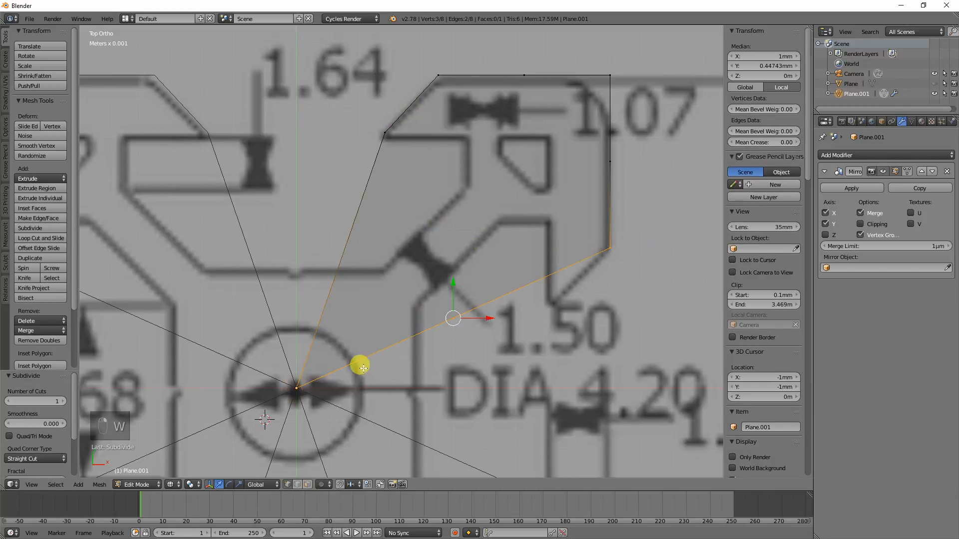
right_click(453, 319)
key(g)
click(554, 304)
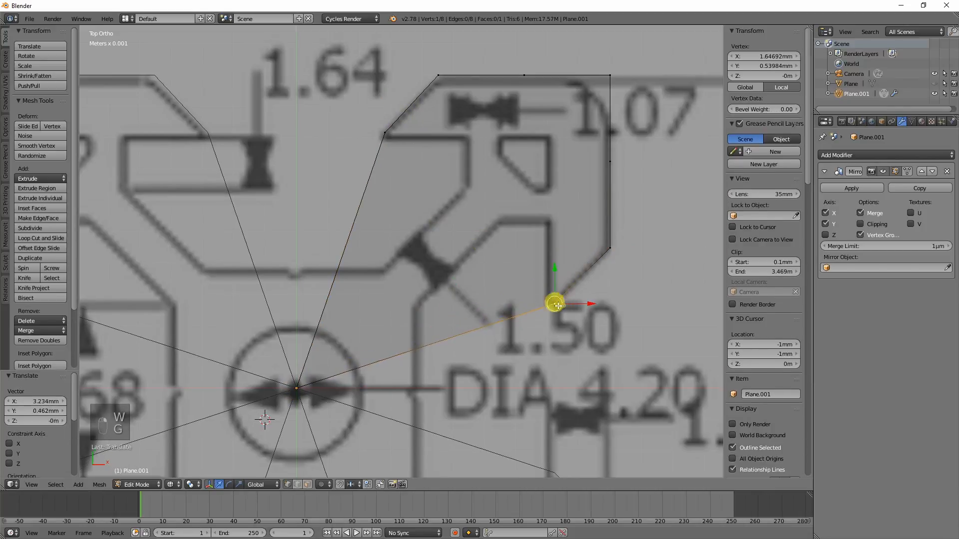
Step: Subdivide the edge from the right lip's tip to the centre and move the new vertex to the channel's inner corner above the tip
shift+right_click(297, 389)
key(w)
key(Return)
right_click(427, 341)
key(g)
click(578, 182)
Step: Subdivide the edge from that inner corner to the centre and place the new vertex where the right channel's diagonal wall begins
right_click(304, 378)
shift+right_click(533, 224)
key(w)
key(Return)
right_click(451, 278)
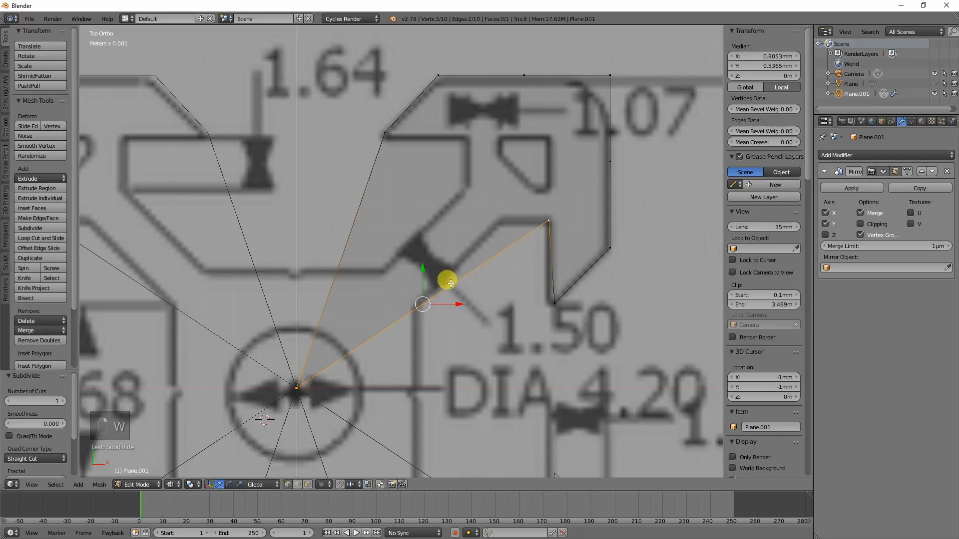
key(g)
click(501, 206)
Step: Subdivide the edge from the diagonal's upper end to the centre and place the new vertex at the diagonal's lower end by the core
right_click(297, 387)
shift+right_click(500, 217)
key(w)
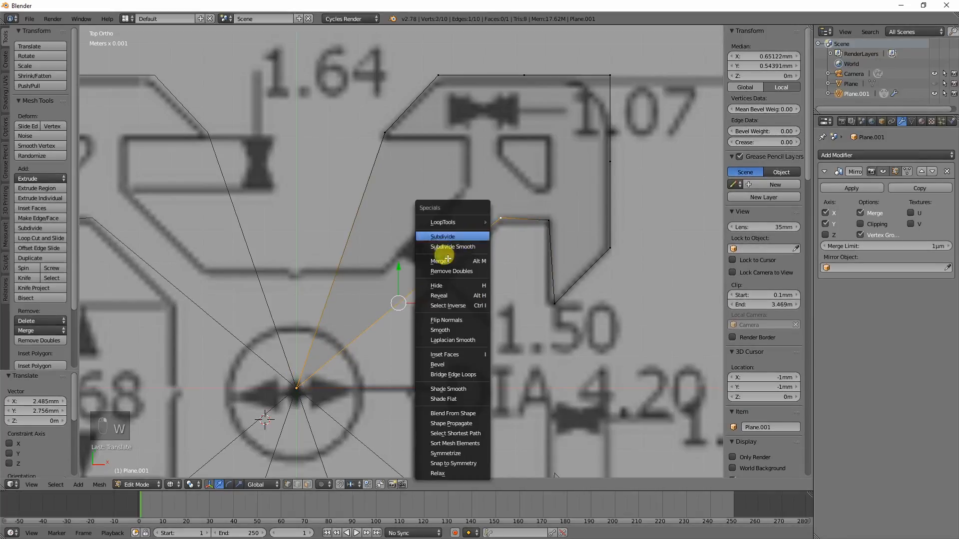
key(Return)
right_click(399, 304)
key(g)
click(422, 305)
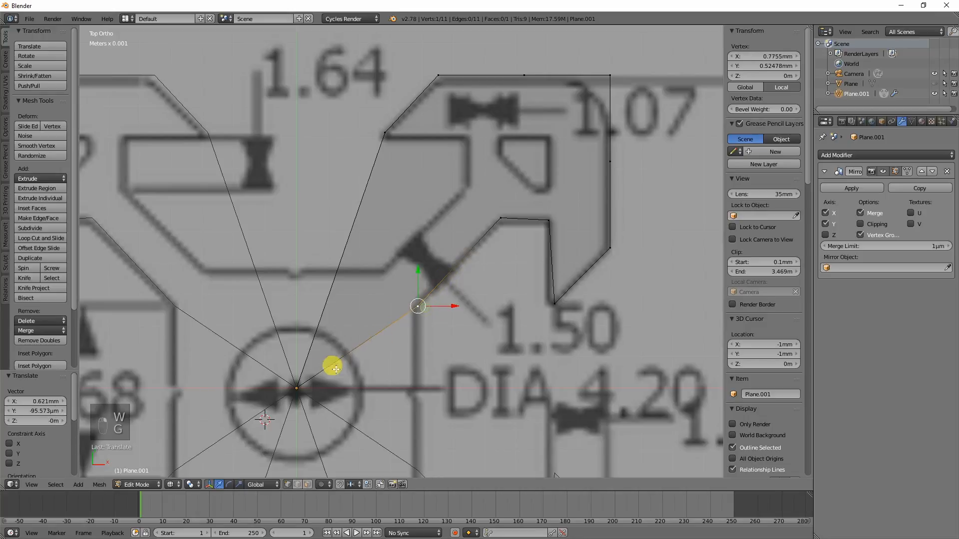
Step: Subdivide the edge from the diagonal's lower end to the centre and move the new vertex down the core wall to the horizontal centreline
shift+right_click(288, 385)
key(w)
key(Return)
right_click(357, 347)
key(g)
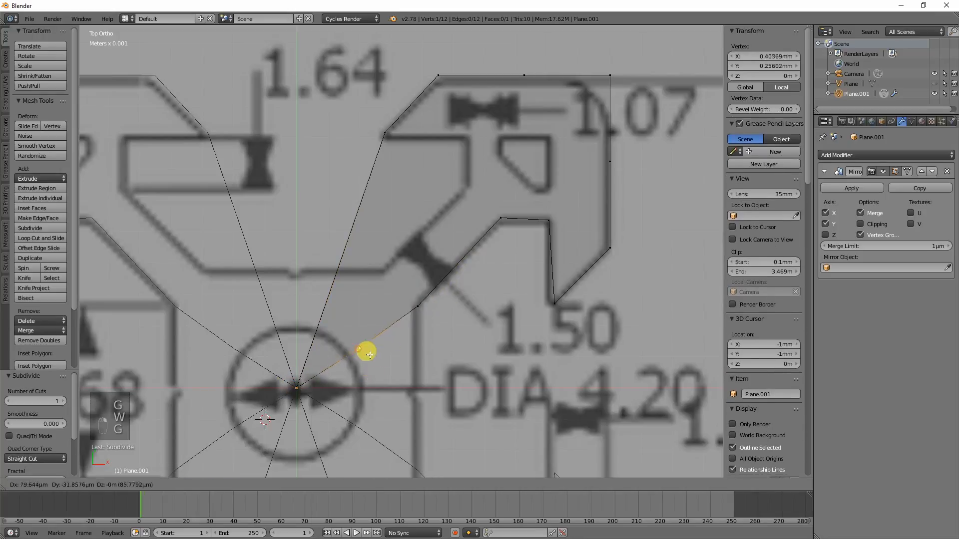
click(418, 388)
Step: Subdivide the edge from the top lip's tip to the centre and move the new vertex to the top channel's upper inner corner
right_click(384, 132)
shift+right_click(299, 382)
key(w)
key(Return)
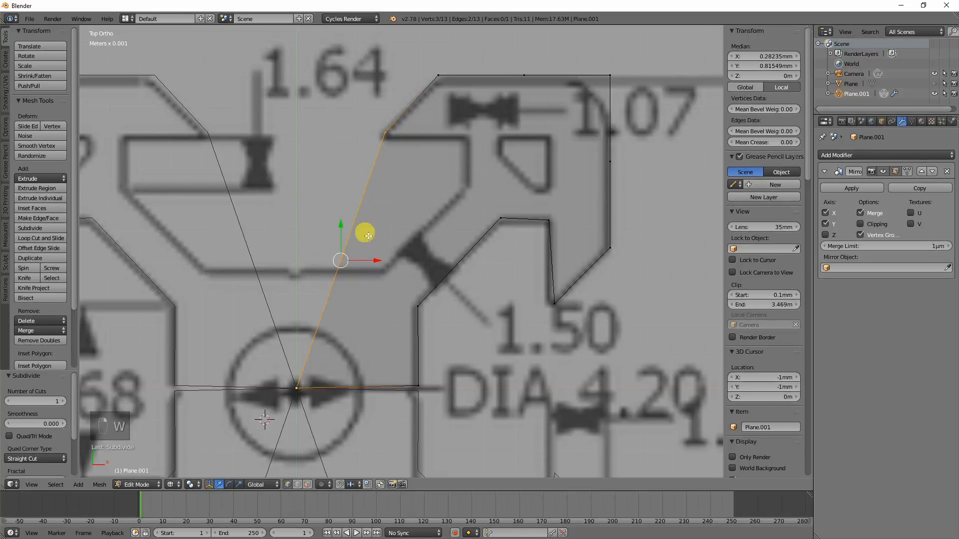
right_click(342, 259)
key(g)
click(487, 123)
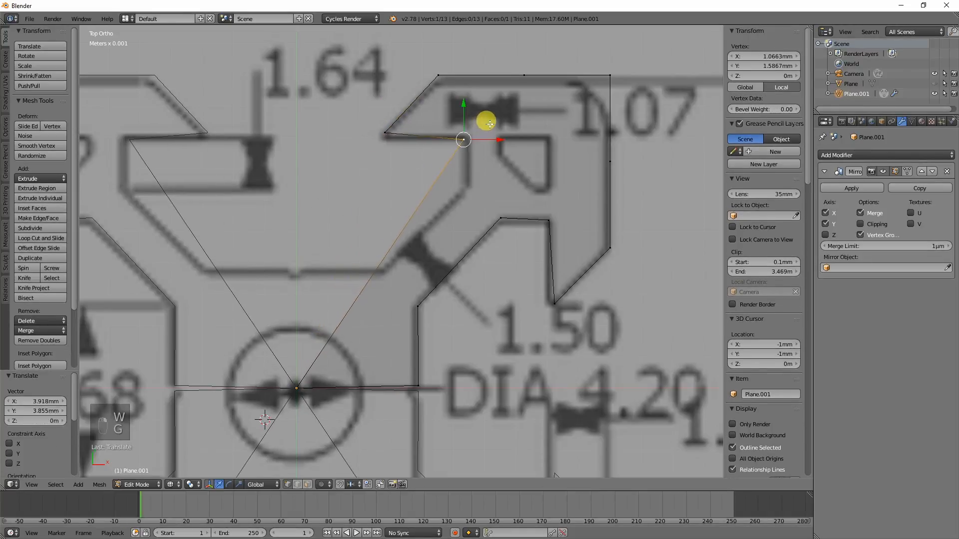
Step: Subdivide the edge from the top channel's upper inner corner to the centre and place the new vertex where its diagonal wall begins
right_click(298, 389)
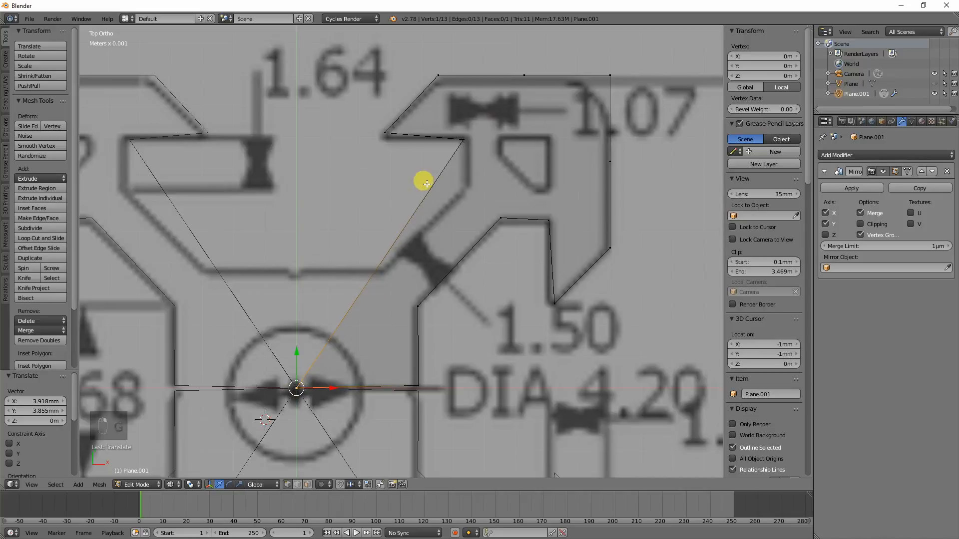
shift+right_click(464, 141)
key(w)
key(Return)
right_click(379, 265)
key(g)
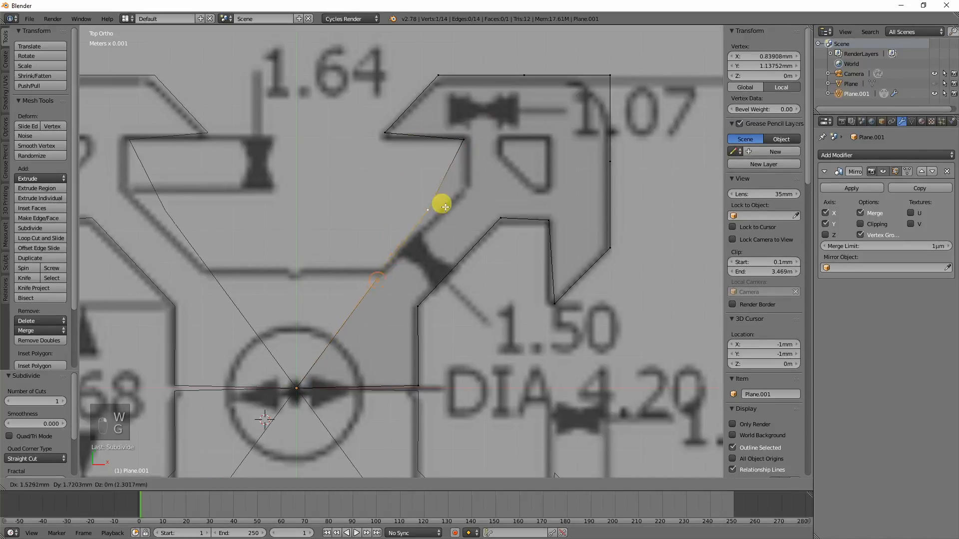
click(465, 189)
Step: Subdivide the edge from the top channel's diagonal start to the centre and place the new vertex at the diagonal's lower end
shift+right_click(296, 388)
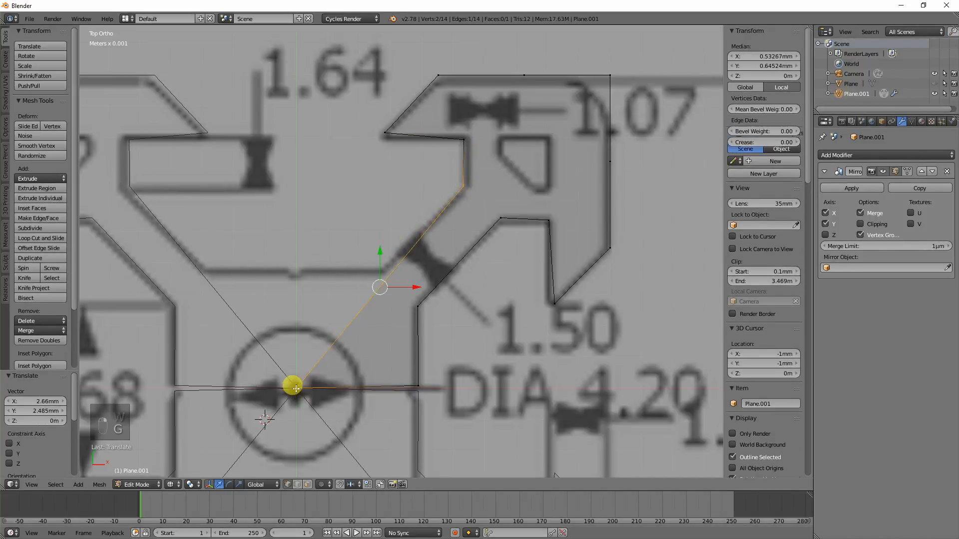
key(w)
click(343, 342)
right_click(375, 287)
key(g)
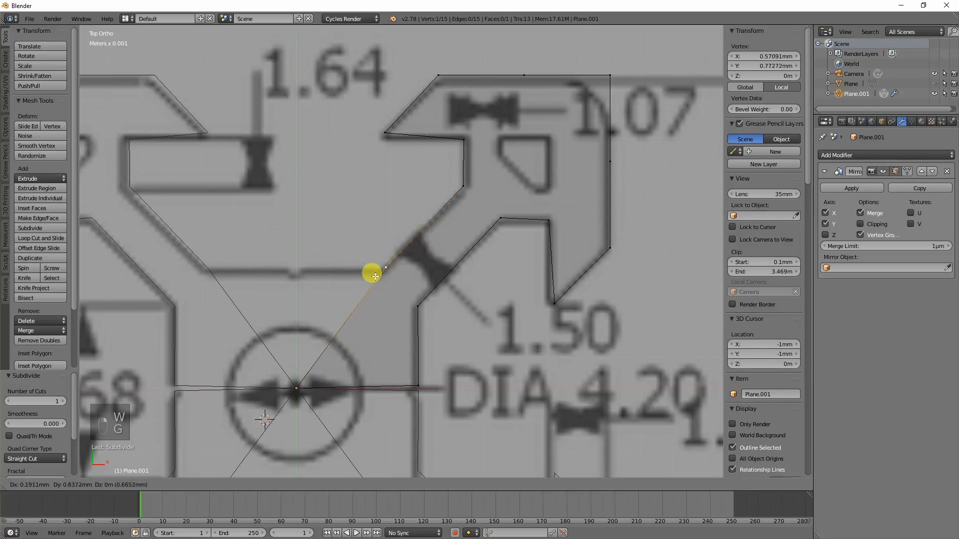
click(377, 266)
Step: Subdivide the edge from the top channel's lower diagonal end to the centre and place the new vertex on the vertical centreline at about Y 0.75 mm
shift+right_click(296, 388)
key(w)
click(310, 365)
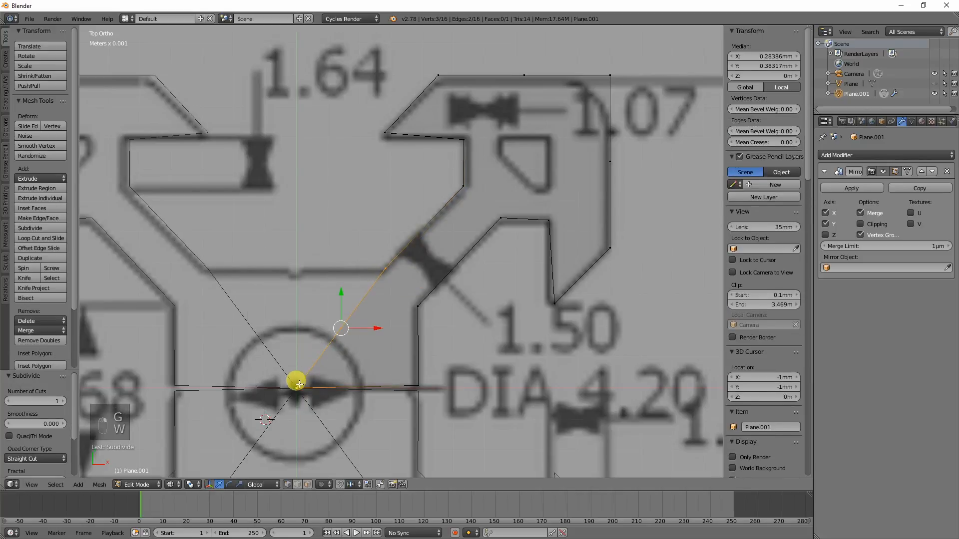
right_click(329, 335)
key(g)
click(293, 273)
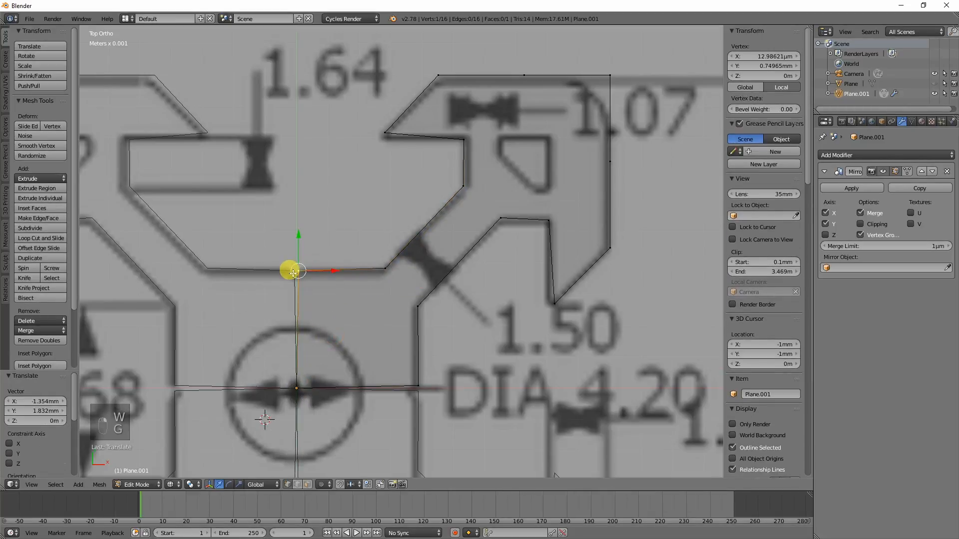
Step: Slide the outer side edge's middle vertex down along Y until it is about level with the side channel's upper wall
shift+middle_drag(562, 170, 498, 188)
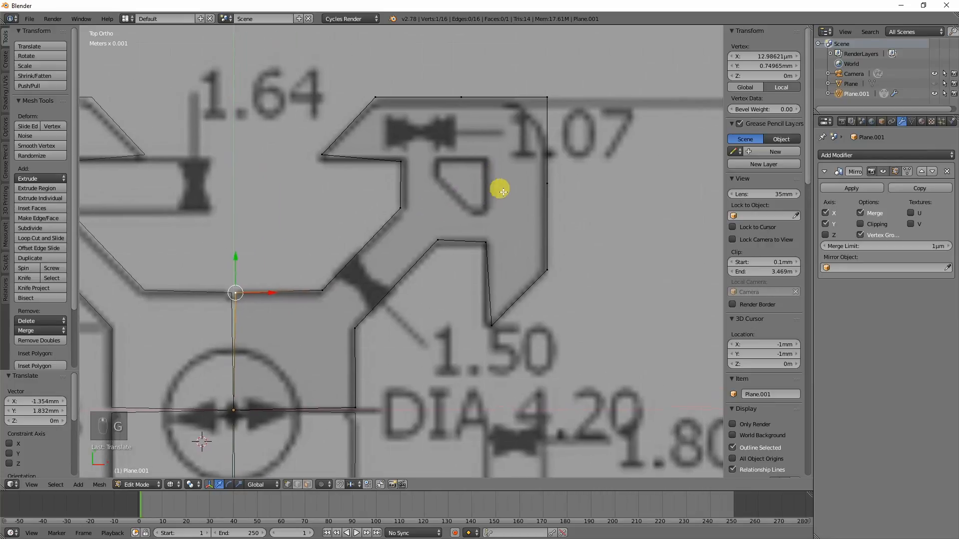
right_click(547, 183)
key(g)
key(y)
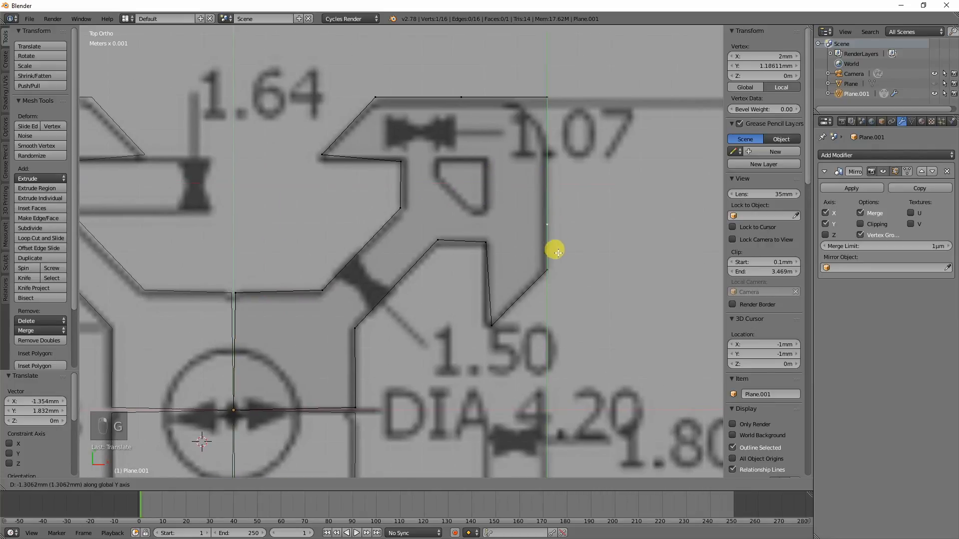
click(560, 260)
Step: Slide the top edge's middle vertex along X to about 1.08 mm, in line with the top channel's inner side wall
right_click(460, 96)
key(g)
key(y)
key(x)
click(448, 116)
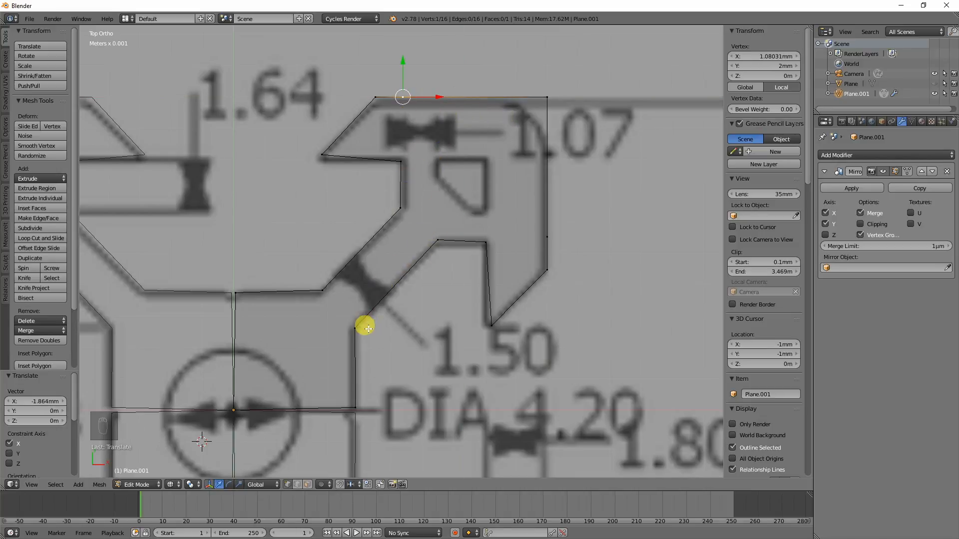
Step: Enable clipping on the Mirror modifier and snap the core wall's end vertex along Y and the channel floor's end vertex along X onto the mirror axes
shift+middle_drag(340, 310, 434, 280)
shift+middle_drag(512, 204, 430, 261)
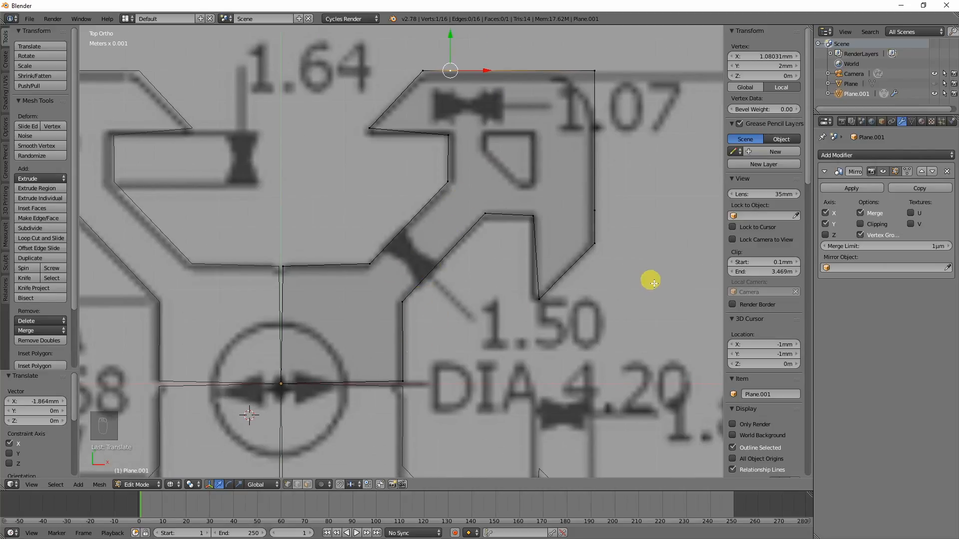
right_click(396, 376)
key(g)
key(y)
click(439, 363)
right_click(285, 288)
key(g)
key(x)
click(290, 283)
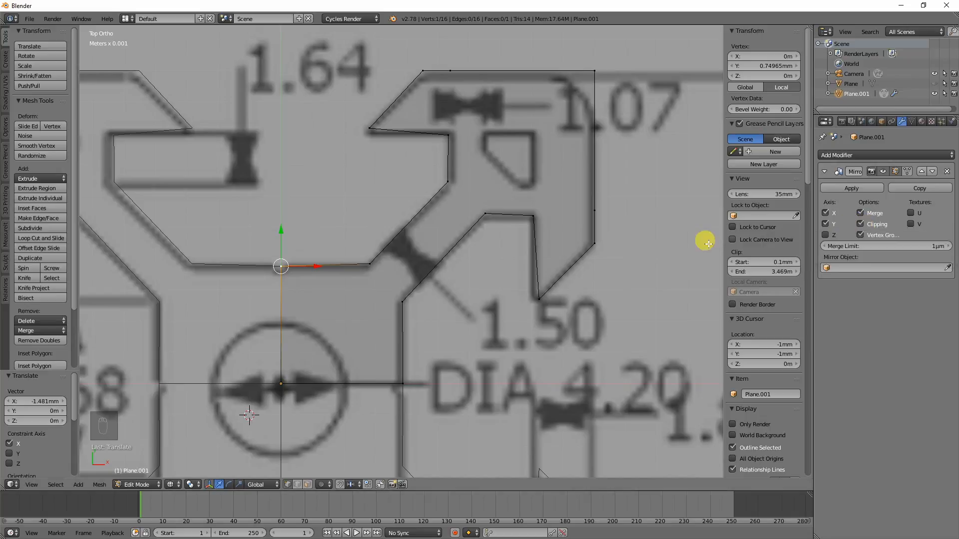
shift+middle_drag(477, 238, 473, 284)
key(z)
key(z)
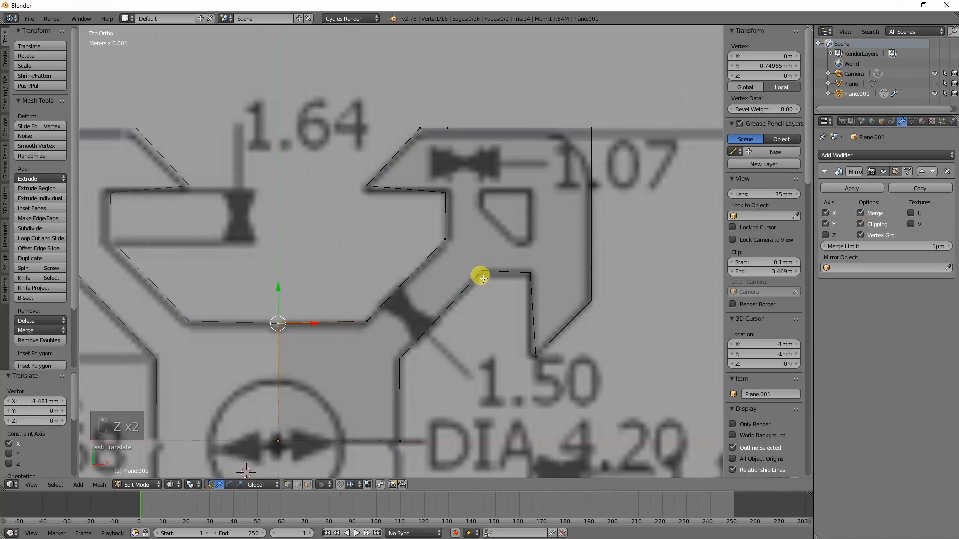
right_click(448, 138)
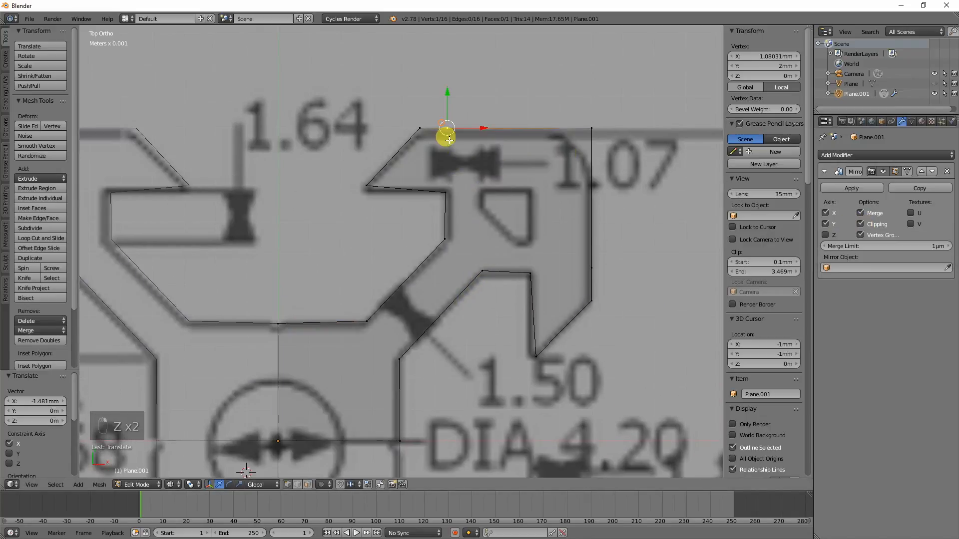
right_click(444, 193)
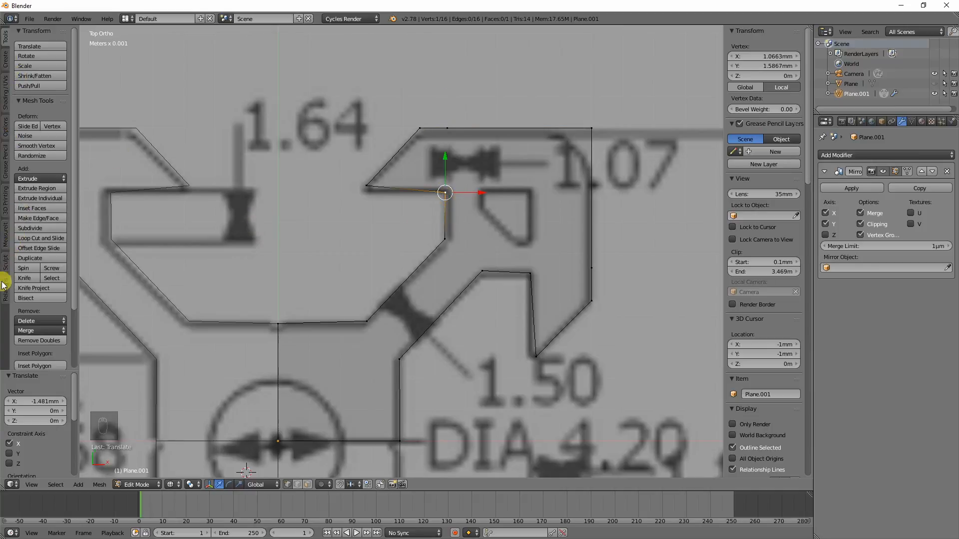
Step: Set the MeasureIt measurement colour to green and add a visible segment measurement across the diagonal web's lower end
click(7, 237)
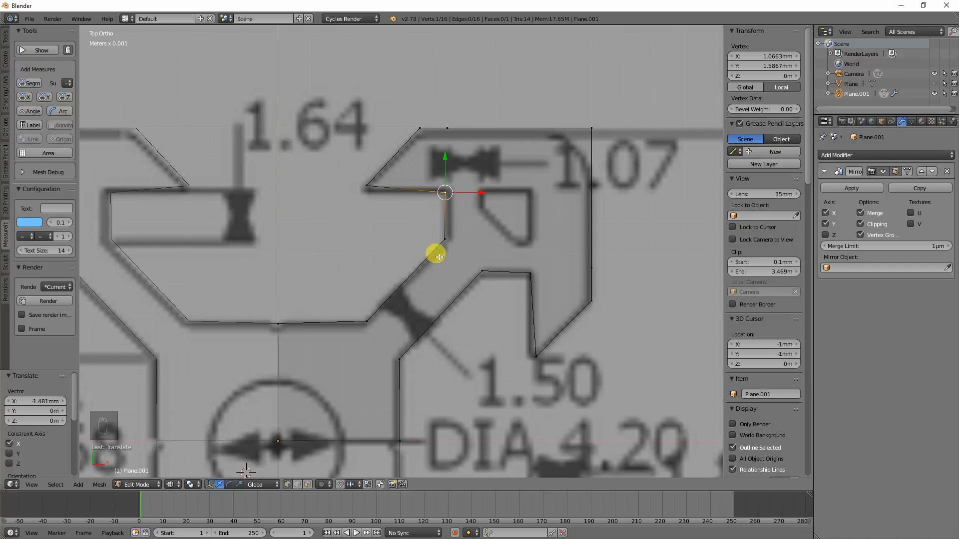
scroll(494, 341, down, 2)
right_click(402, 326)
shift+right_click(383, 299)
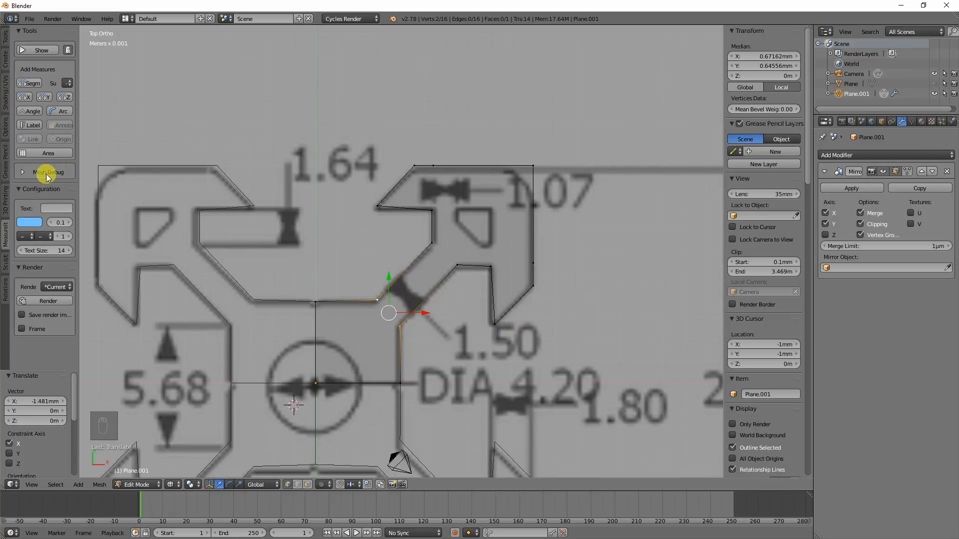
click(31, 84)
click(36, 222)
click(48, 102)
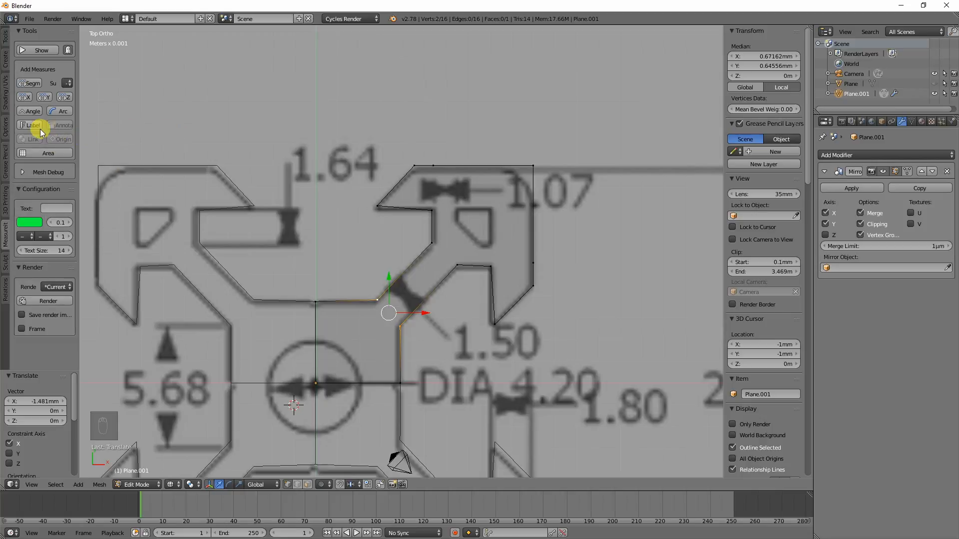
scroll(421, 338, up, 6)
shift+middle_drag(422, 338, 424, 266)
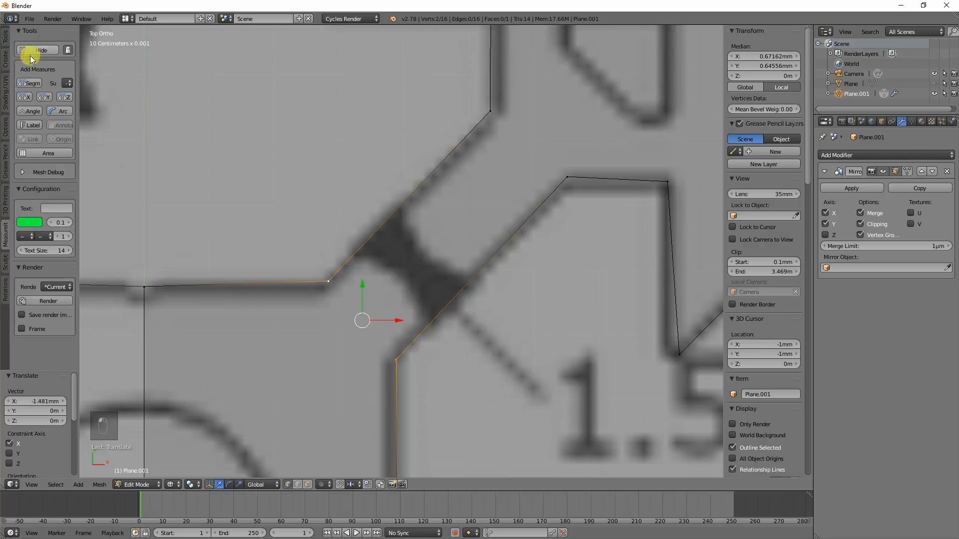
click(25, 85)
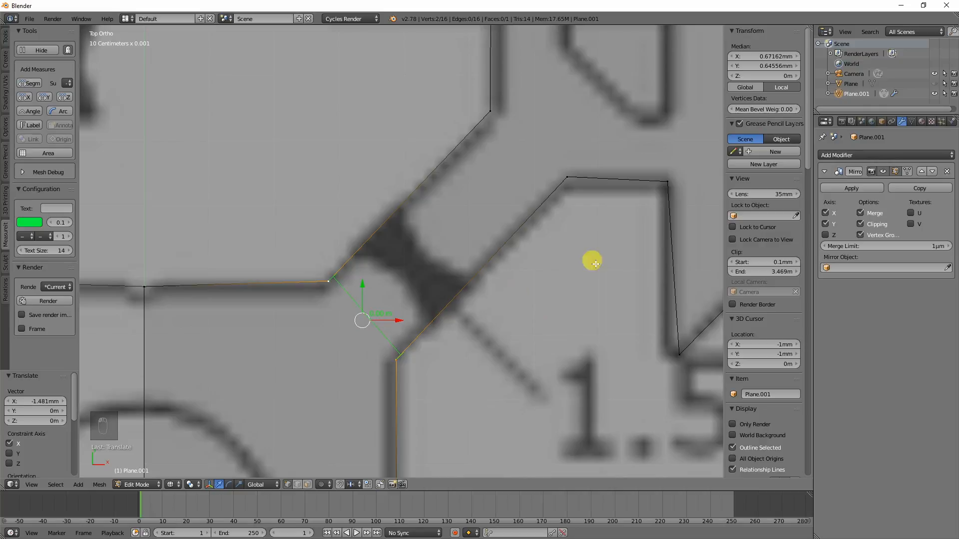
Step: Set the MeasureIt distance units to millimeters
scroll(777, 270, down, 20)
drag(820, 332, 827, 450)
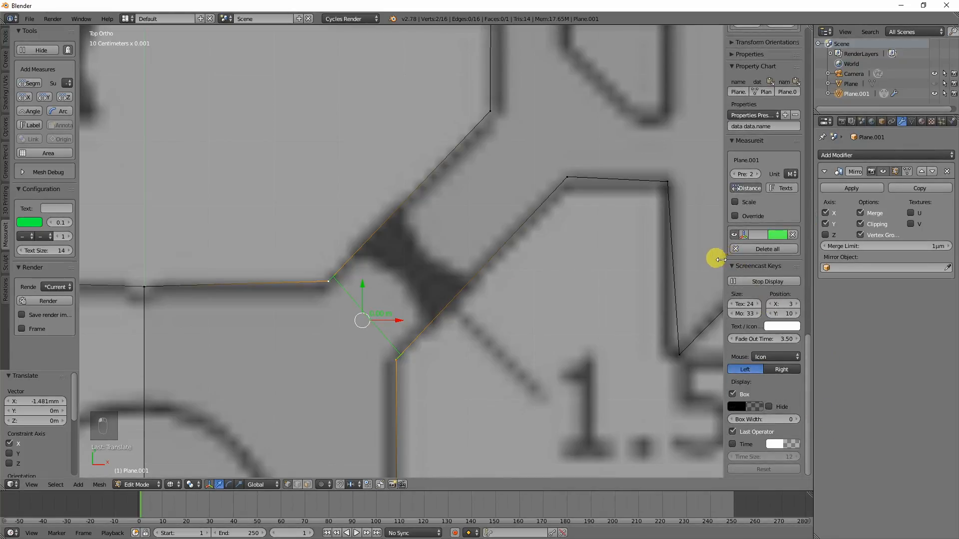
drag(719, 260, 671, 264)
scroll(766, 345, up, 2)
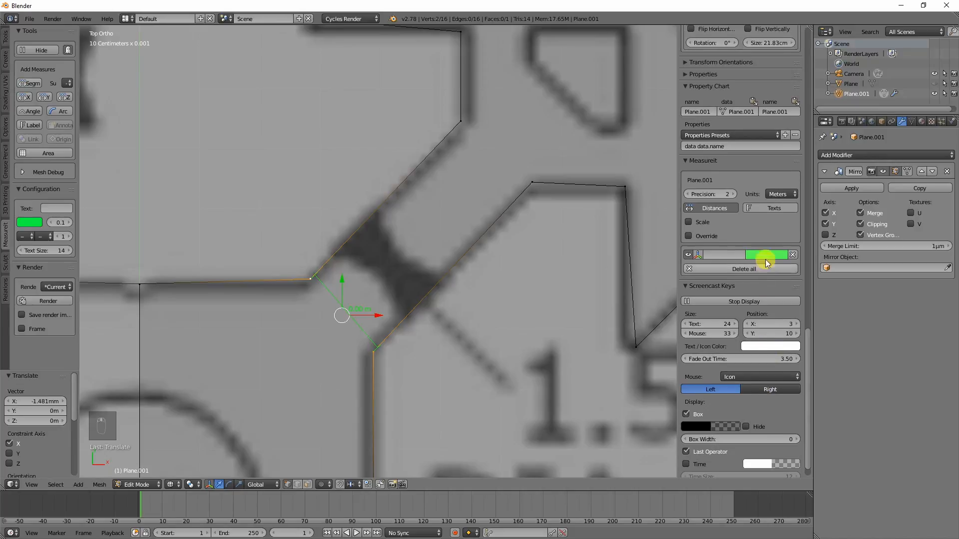
click(781, 212)
click(786, 169)
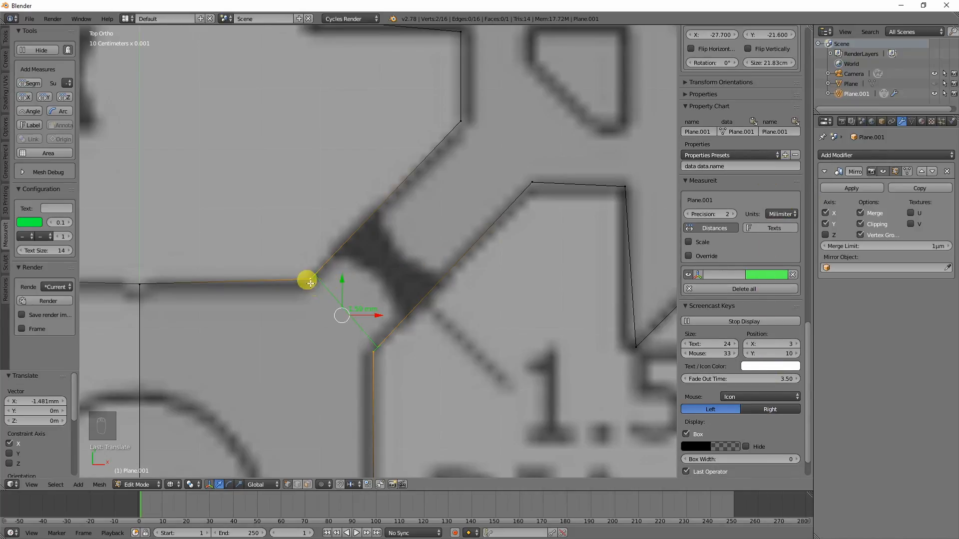
Step: Add a segment measurement across the diagonal web's upper end and inspect both web measurements without the drawing behind them
right_click(461, 121)
shift+right_click(527, 182)
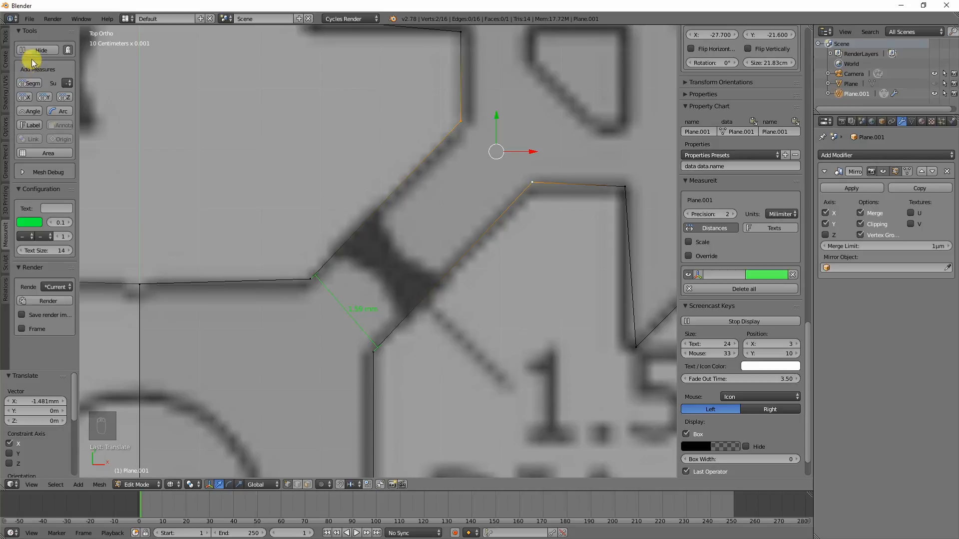
click(26, 83)
scroll(548, 156, down, 5)
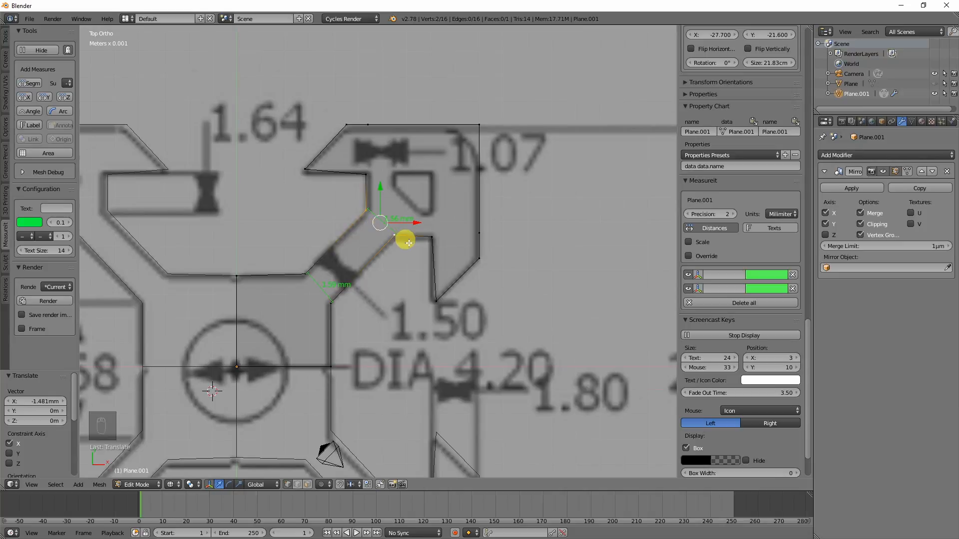
scroll(404, 229, up, 3)
scroll(399, 220, down, 3)
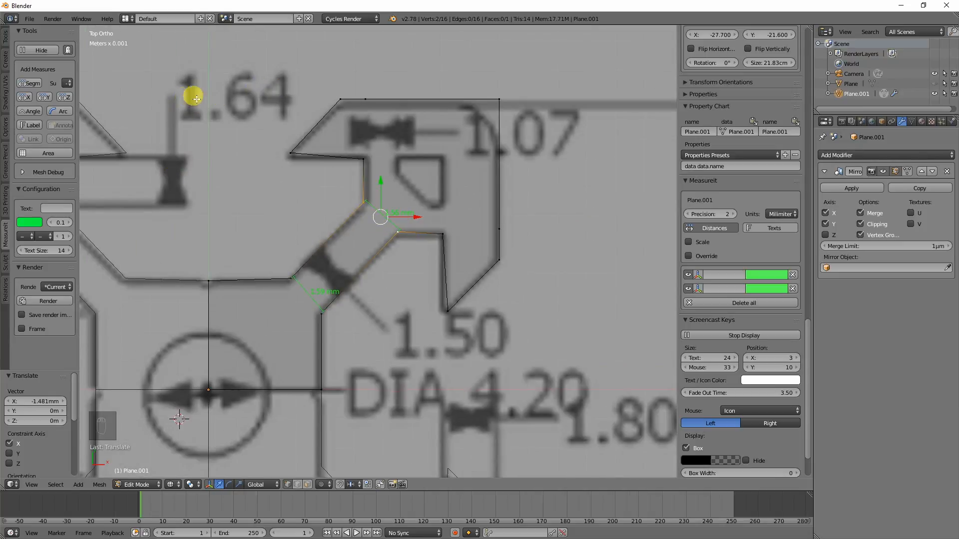
middle_drag(223, 194, 251, 191)
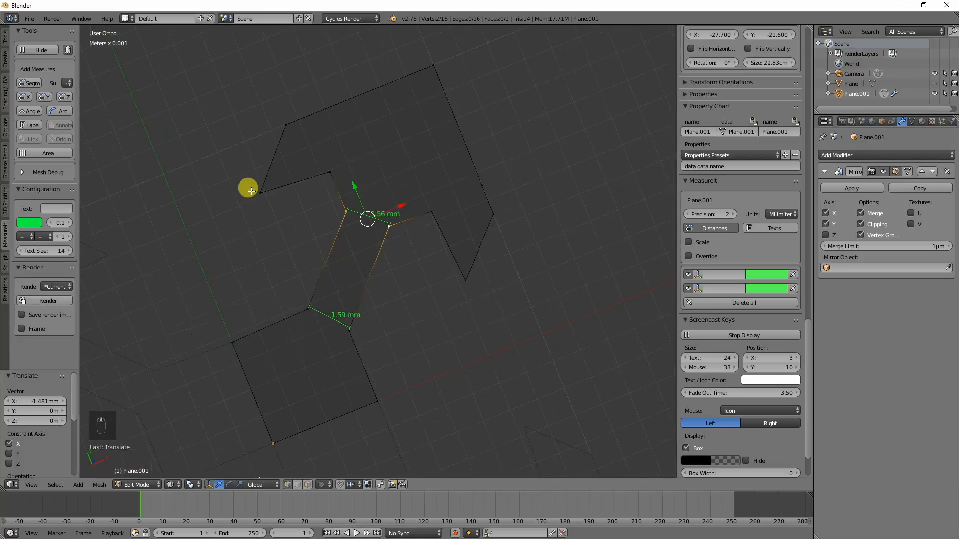
key(KP_7)
shift+middle_drag(216, 205, 385, 199)
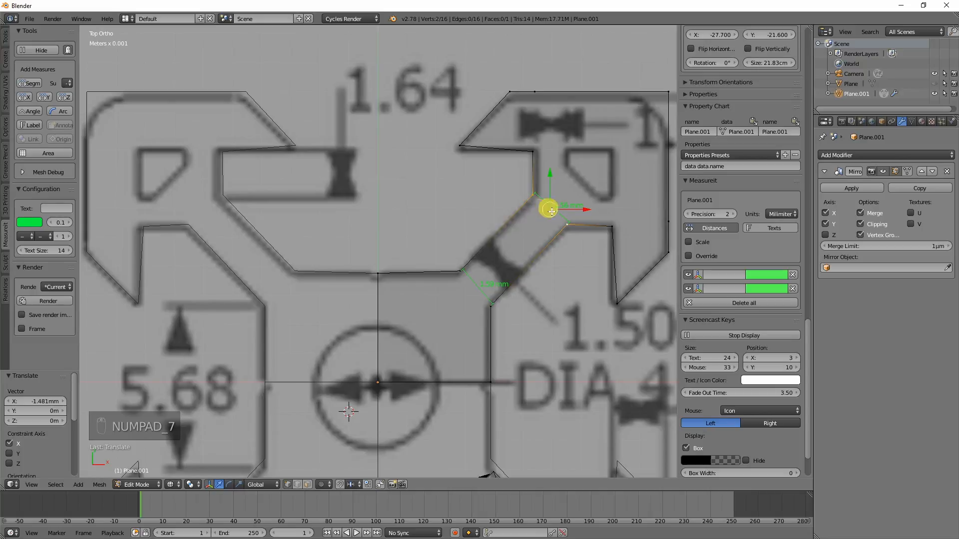
Step: Add a segment measurement along the side channel's upper wall, from the diagonal's upper end to the lip corner
right_click(567, 223)
shift+right_click(607, 222)
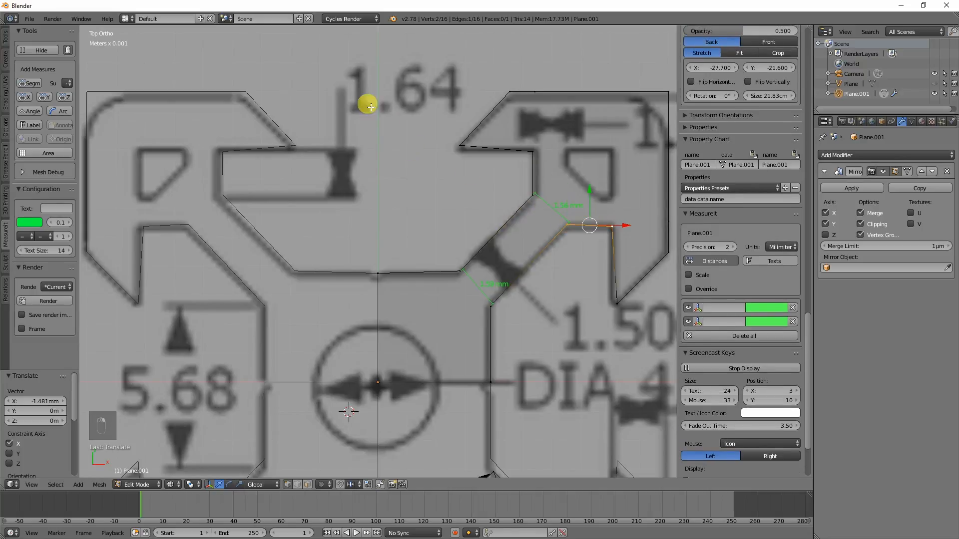
click(28, 83)
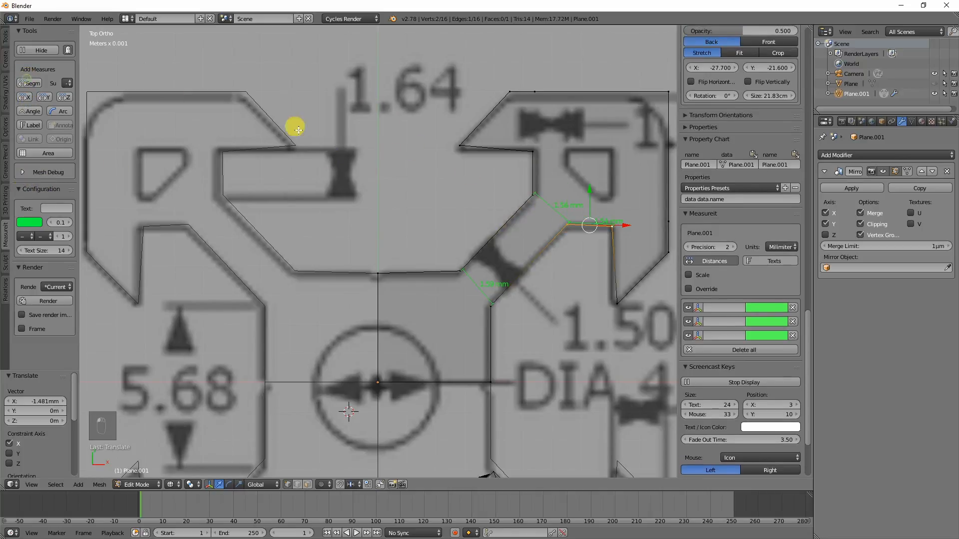
Step: Add a segment measurement from the side channel's upper lip corner across to the vertex on the outer side edge
shift+middle_drag(535, 188, 414, 85)
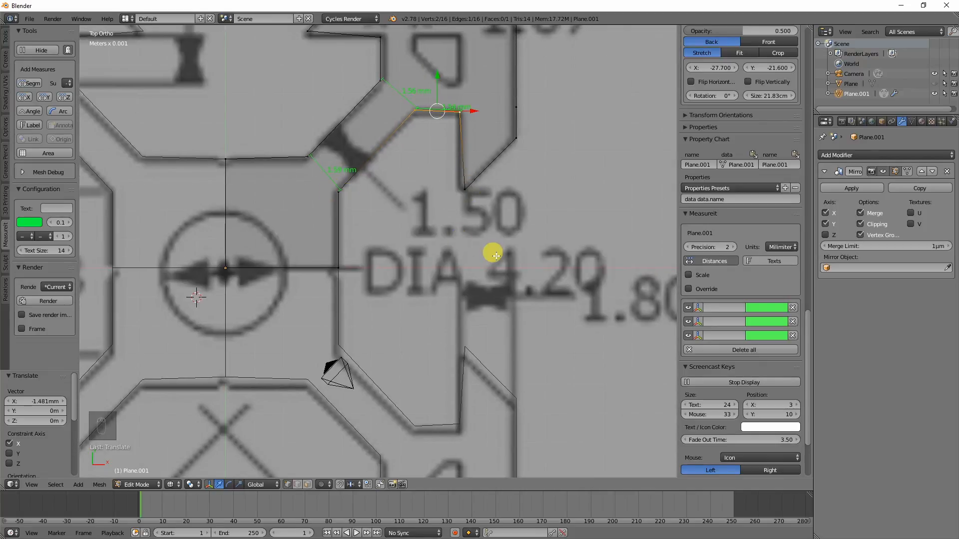
scroll(494, 256, down, 3)
scroll(519, 255, down, 1)
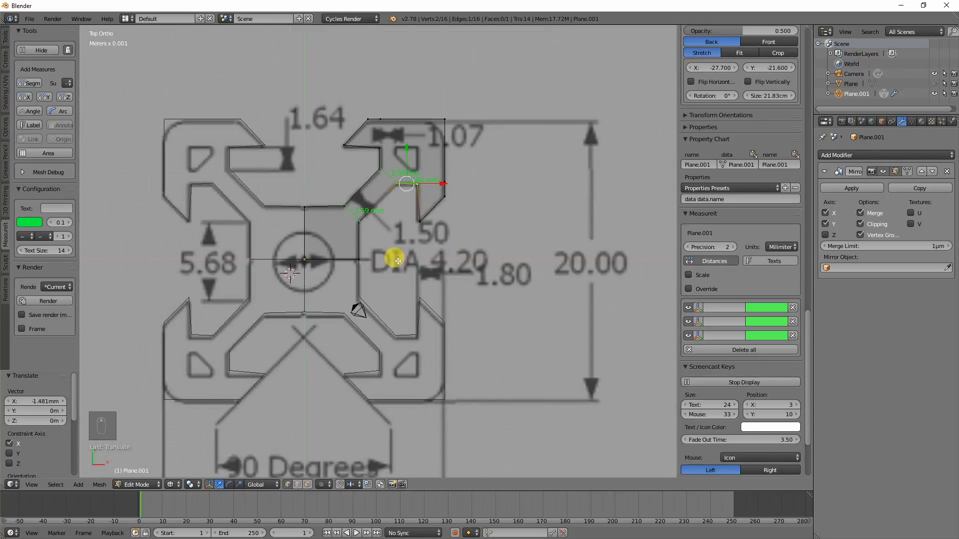
scroll(402, 261, up, 3)
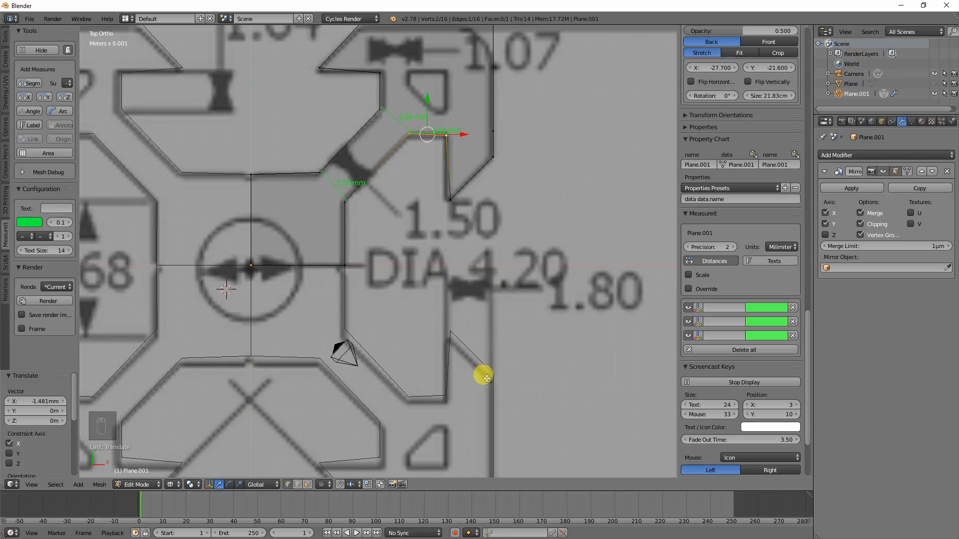
right_click(449, 136)
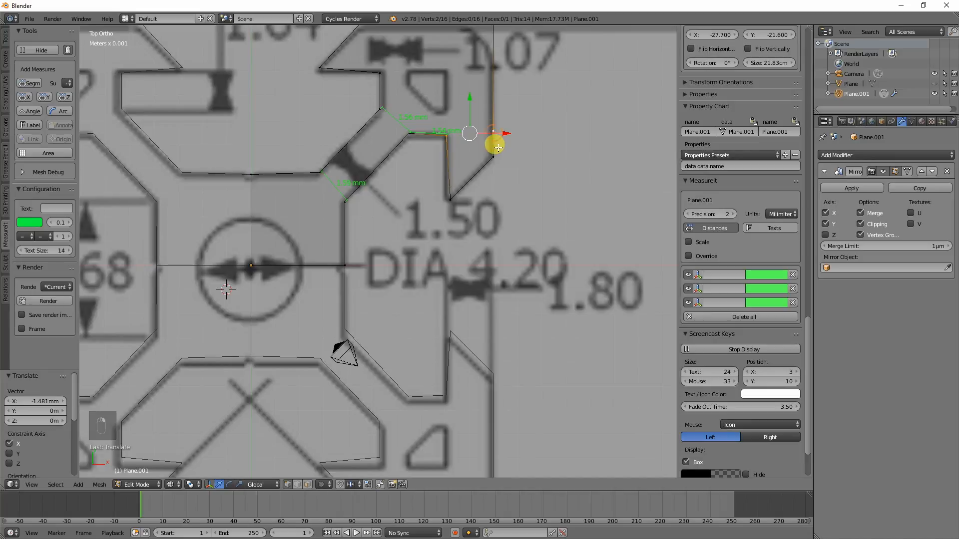
click(30, 83)
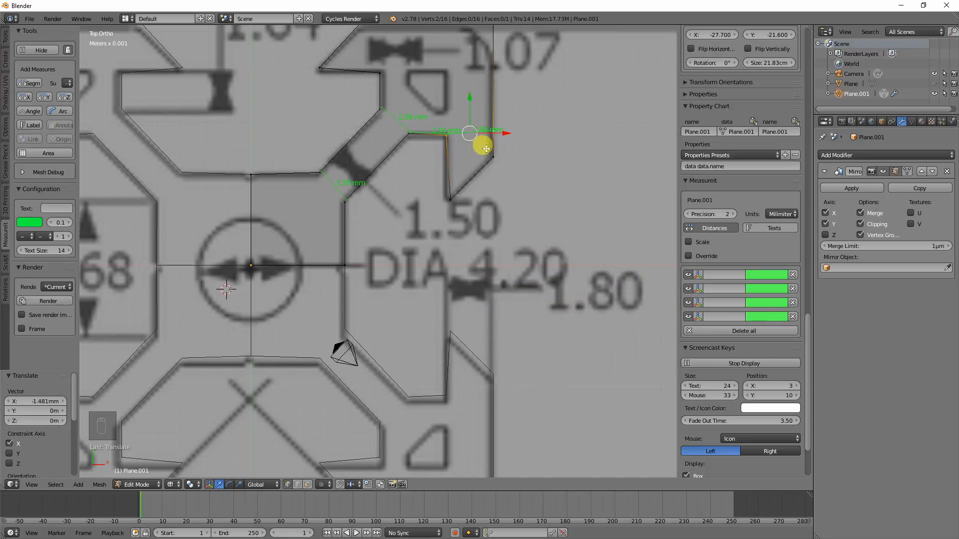
Step: Add a segment measurement from the top channel's upper inner corner up to the vertex on the top edge
shift+middle_drag(406, 107, 407, 181)
right_click(387, 158)
shift+right_click(390, 116)
click(24, 83)
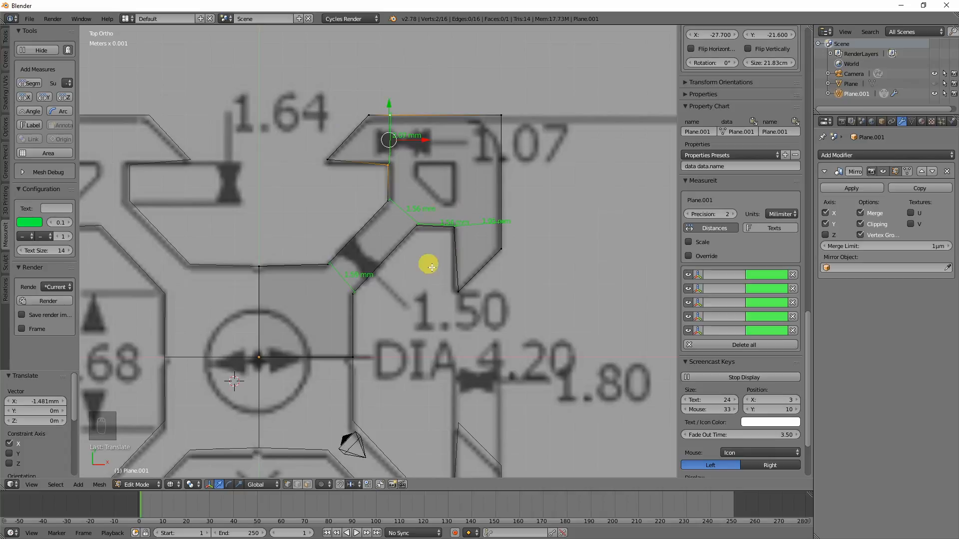
Step: Add a segment measurement along the core wall, from the diagonal's lower end to the horizontal centreline
scroll(400, 350, down, 2)
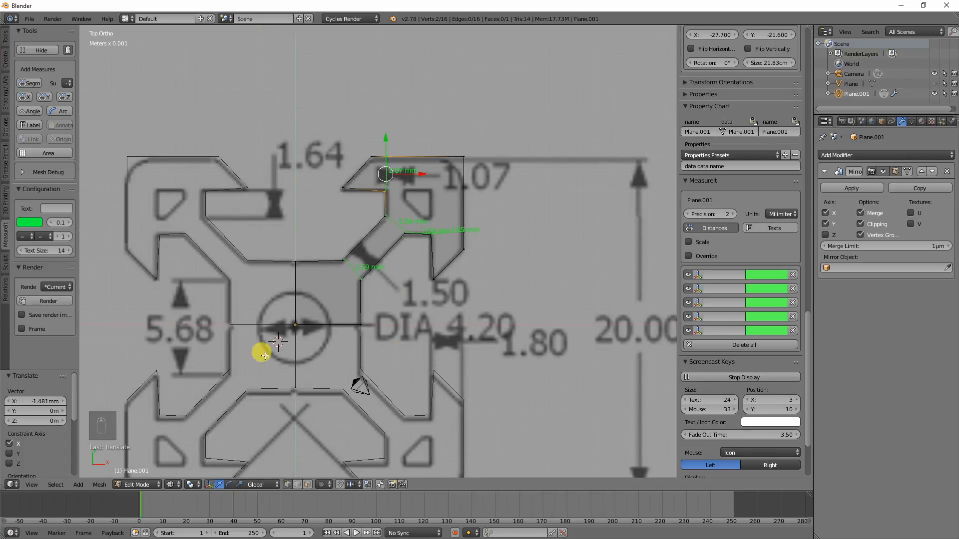
right_click(358, 280)
shift+right_click(358, 322)
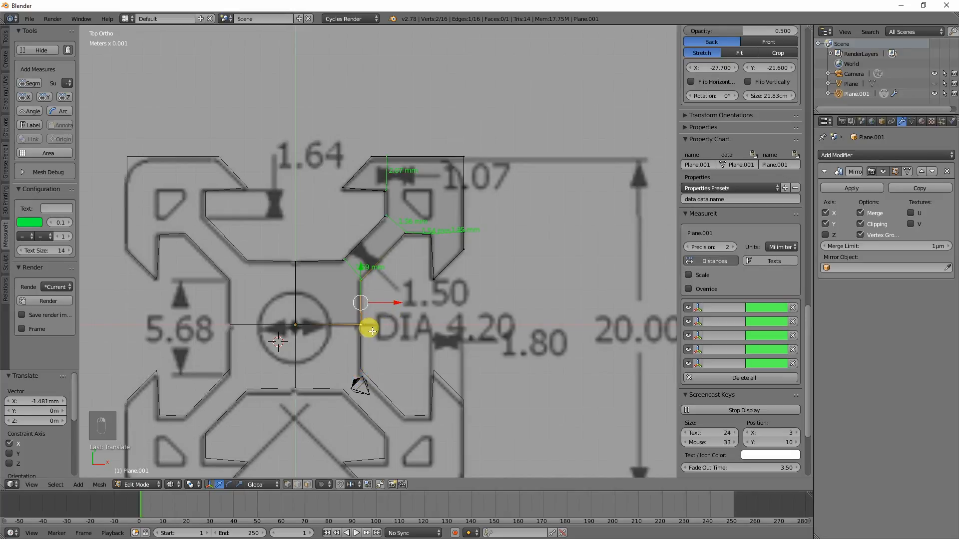
scroll(372, 331, up, 1)
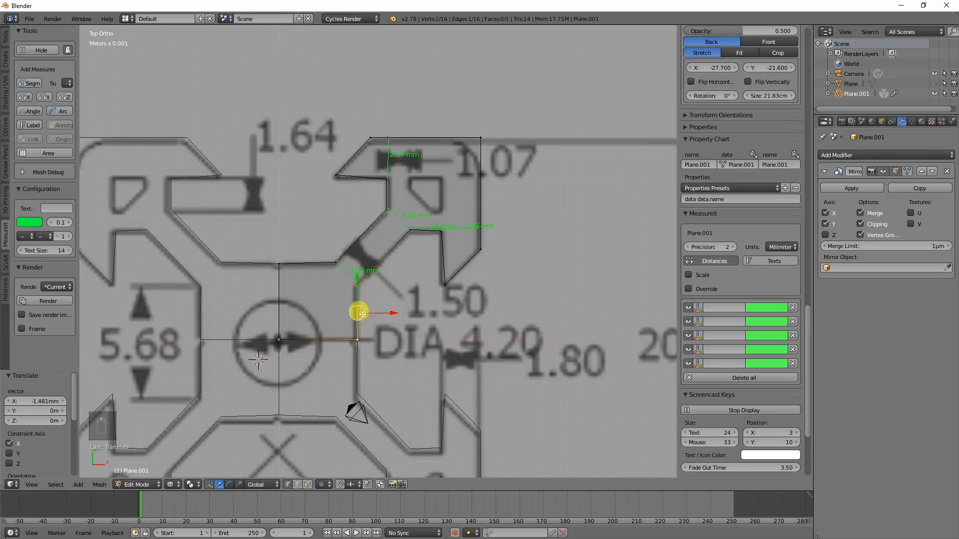
click(29, 83)
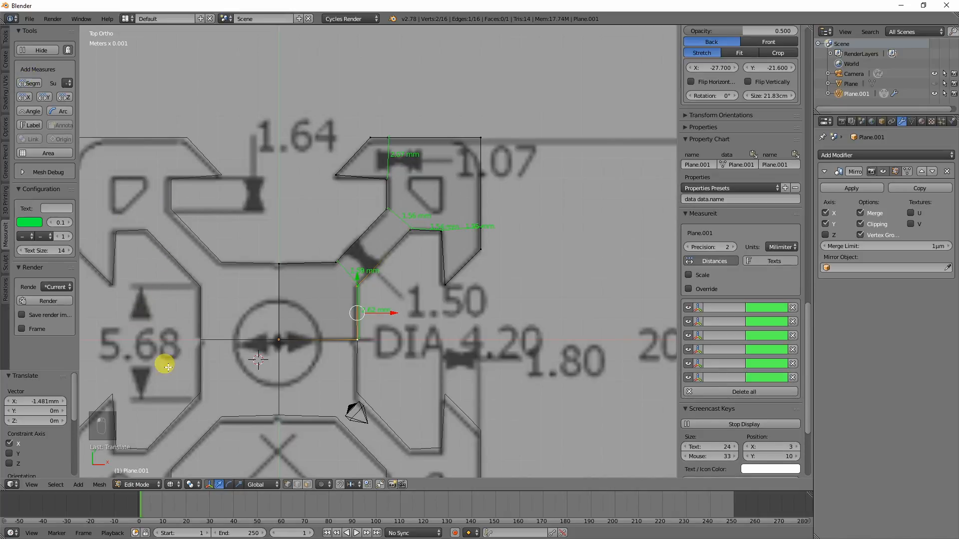
Step: Switch to Calculator and divide the drawing's 5.68 dimension by 2, then return to Blender
scroll(349, 325, up, 4)
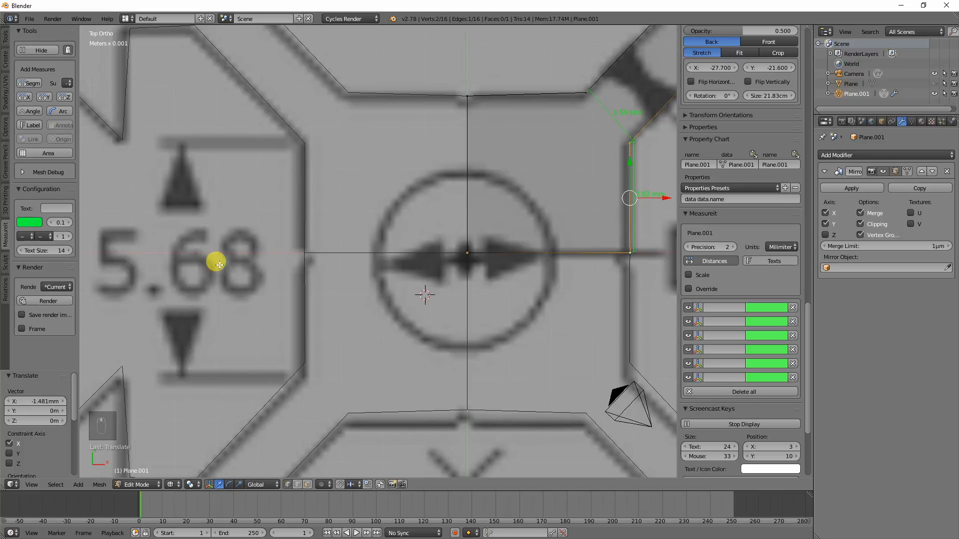
scroll(218, 263, down, 2)
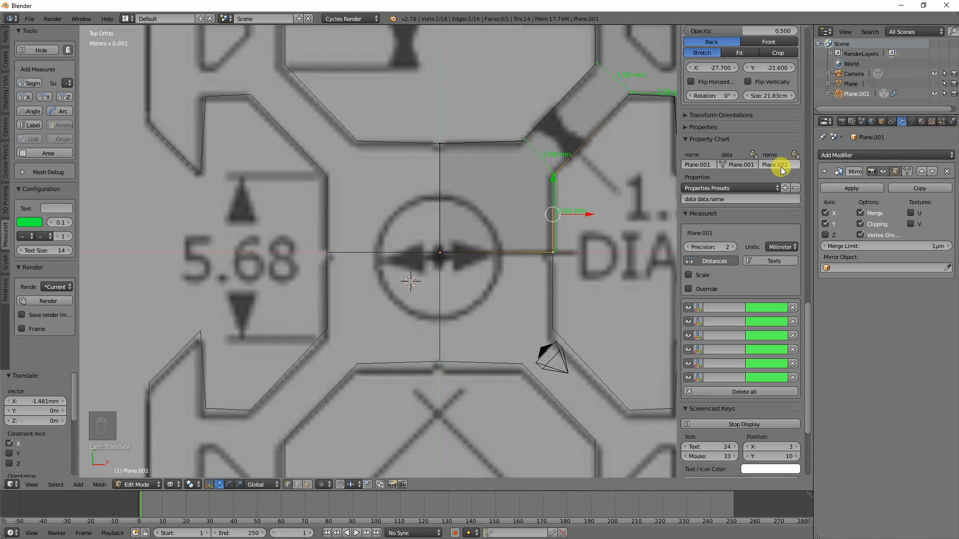
key(alt+Tab)
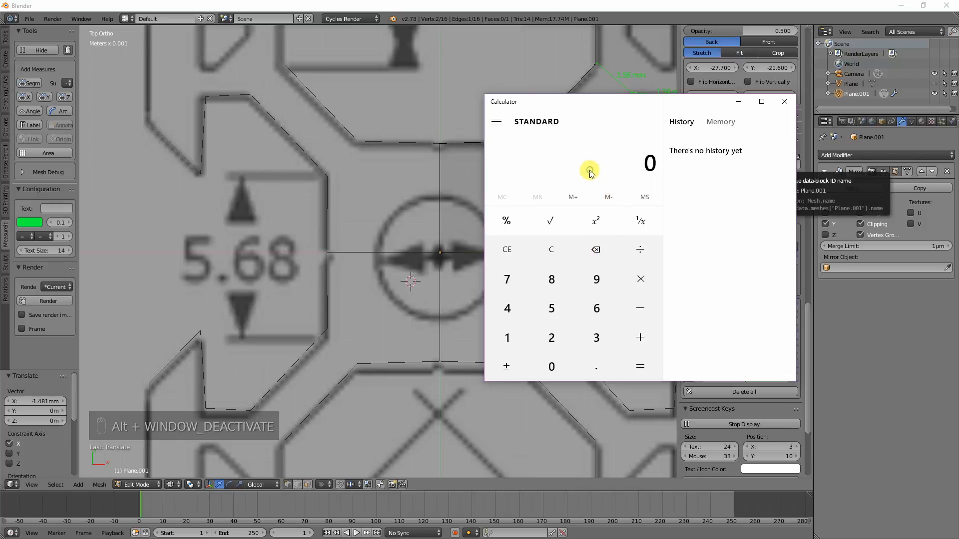
text(5.68/2)
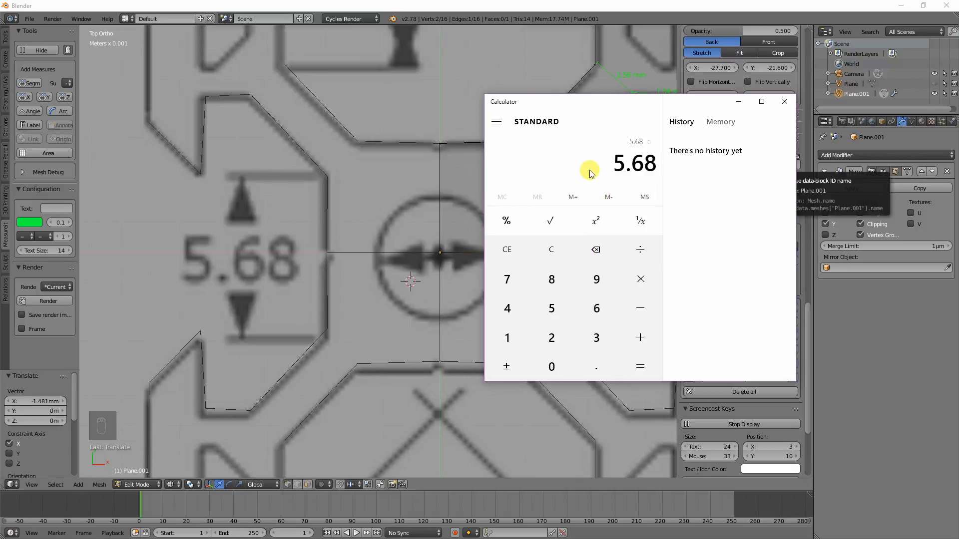
key(Return)
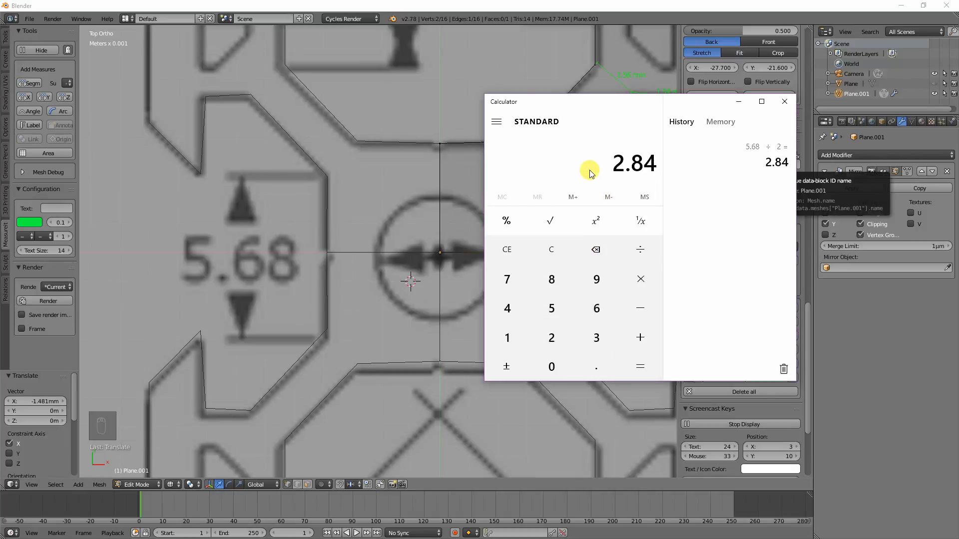
click(783, 102)
Step: Add a segment measurement along the core's upper wall, from the vertical centreline to the diagonal's lower end
scroll(421, 249, down, 3)
scroll(421, 250, up, 4)
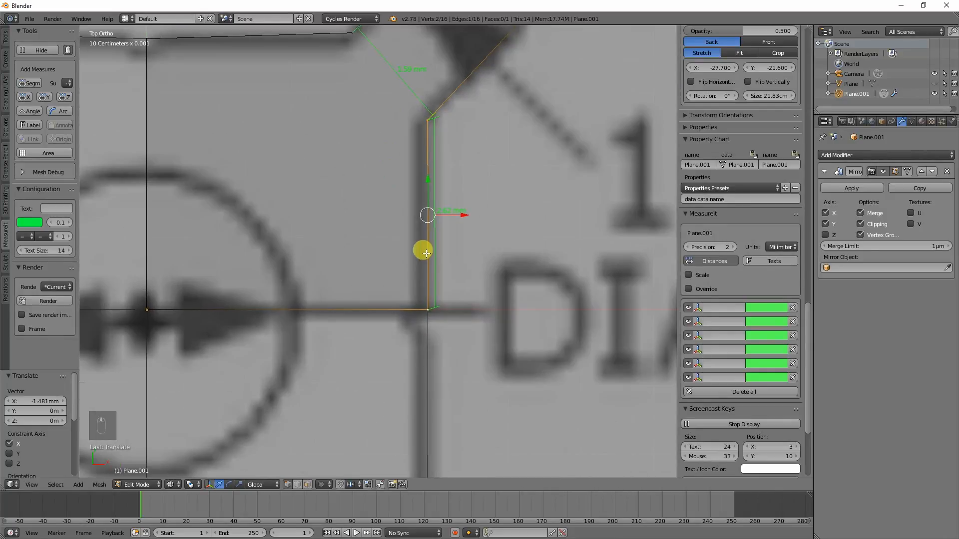
scroll(426, 187, down, 2)
right_click(268, 149)
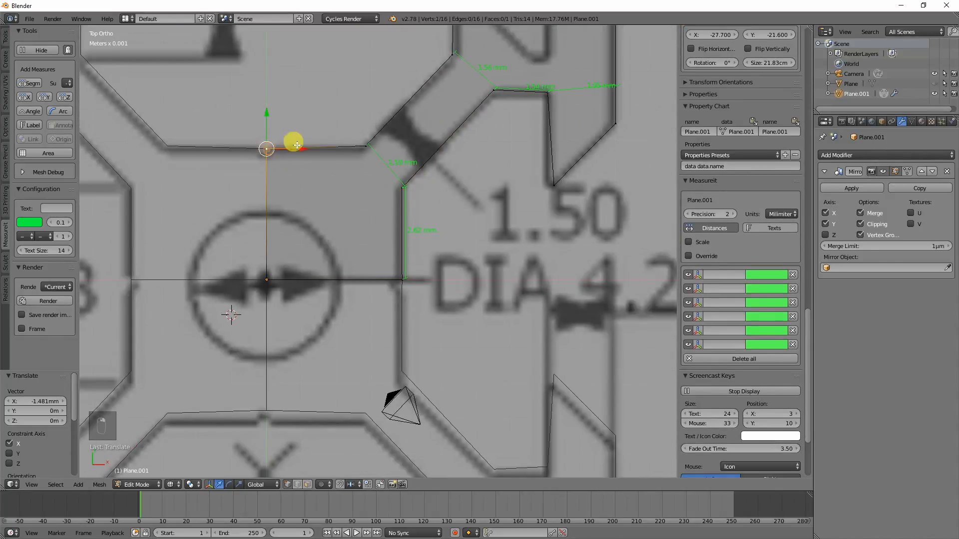
shift+right_click(366, 147)
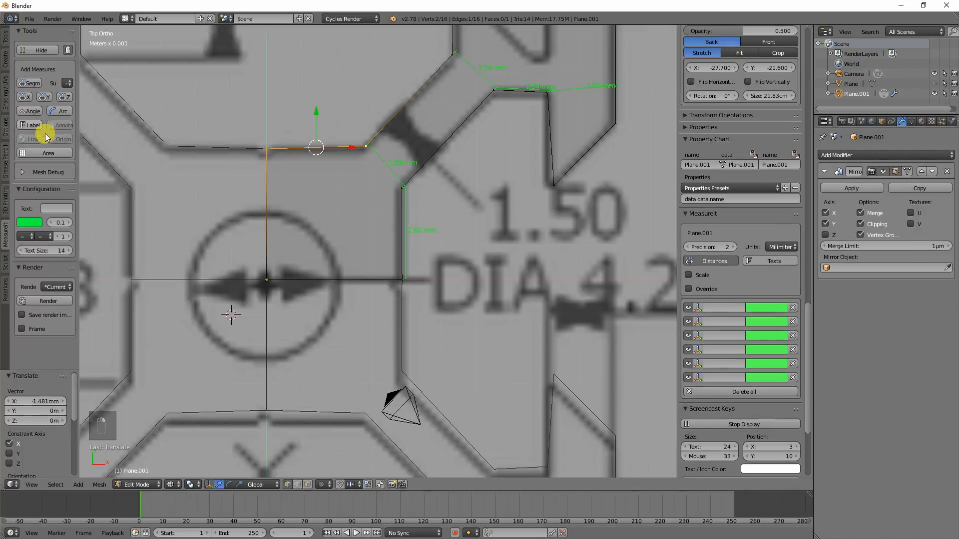
click(35, 83)
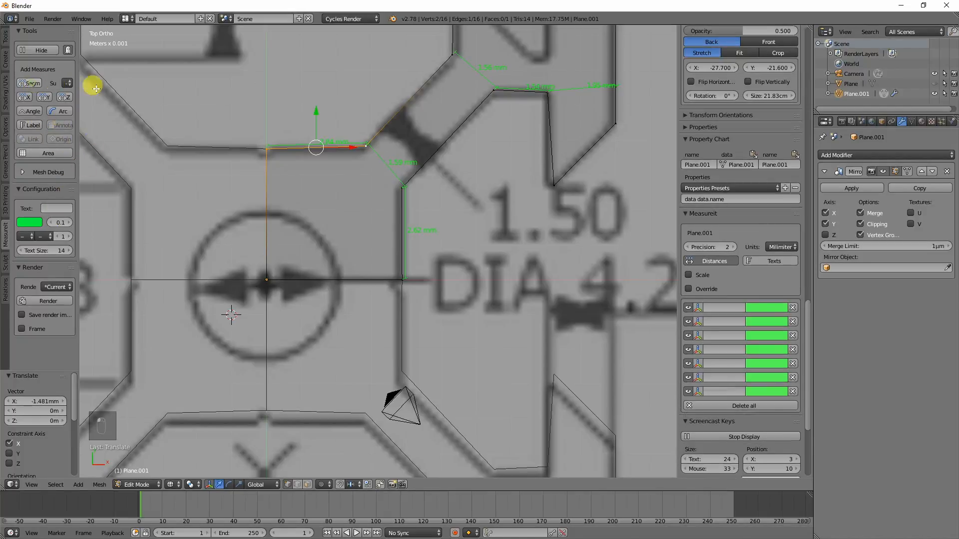
Step: Move the upper vertex of the core's side wall up about 0.21 mm along the Y axis
scroll(381, 186, up, 3)
scroll(363, 230, up, 2)
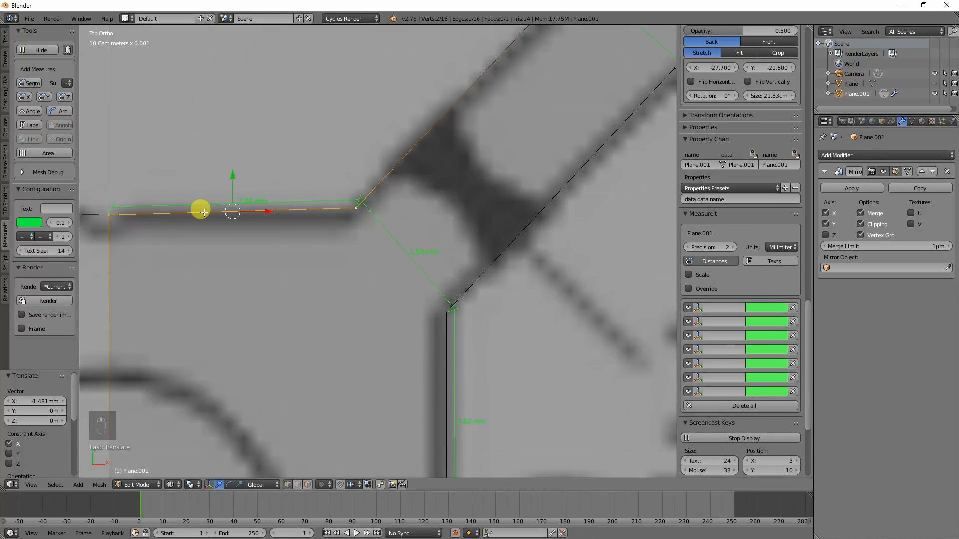
scroll(210, 210, down, 1)
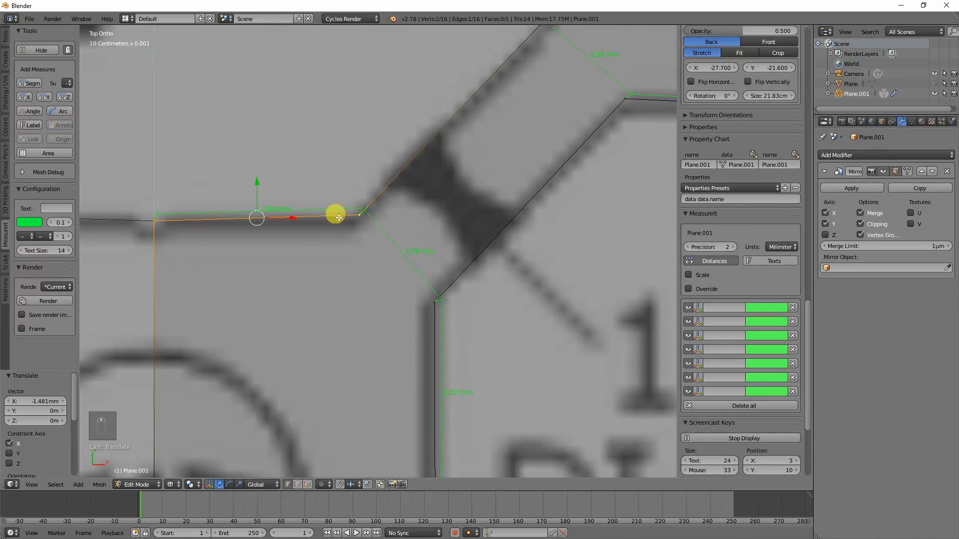
right_click(451, 293)
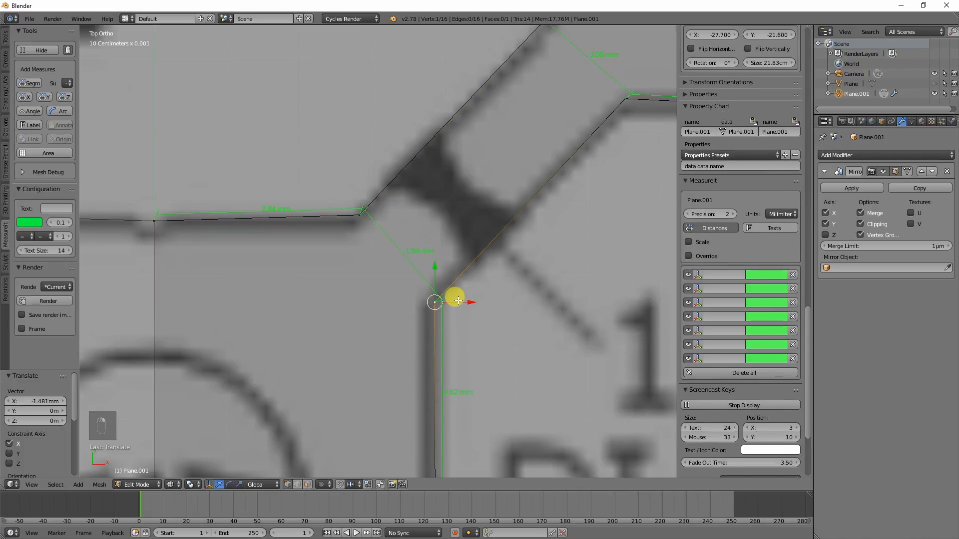
key(g)
key(y)
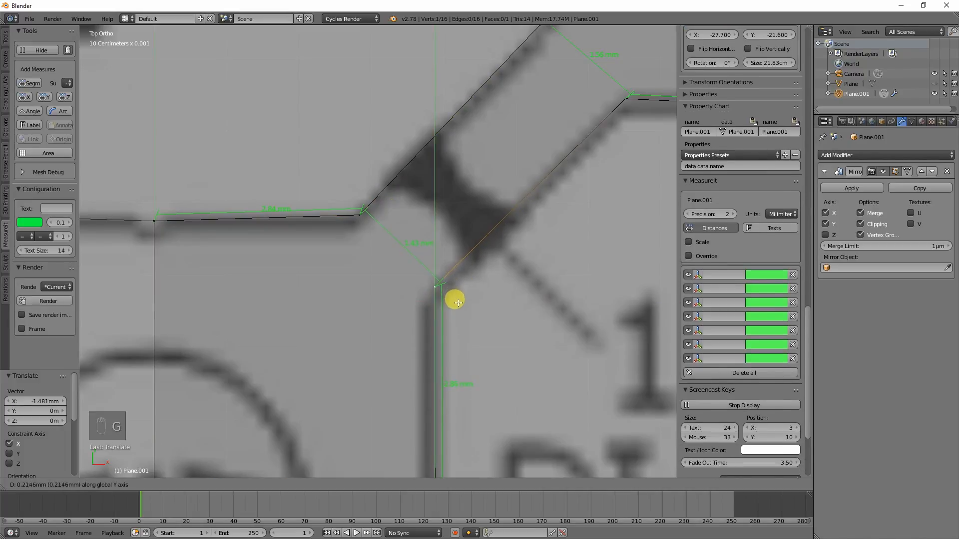
click(456, 302)
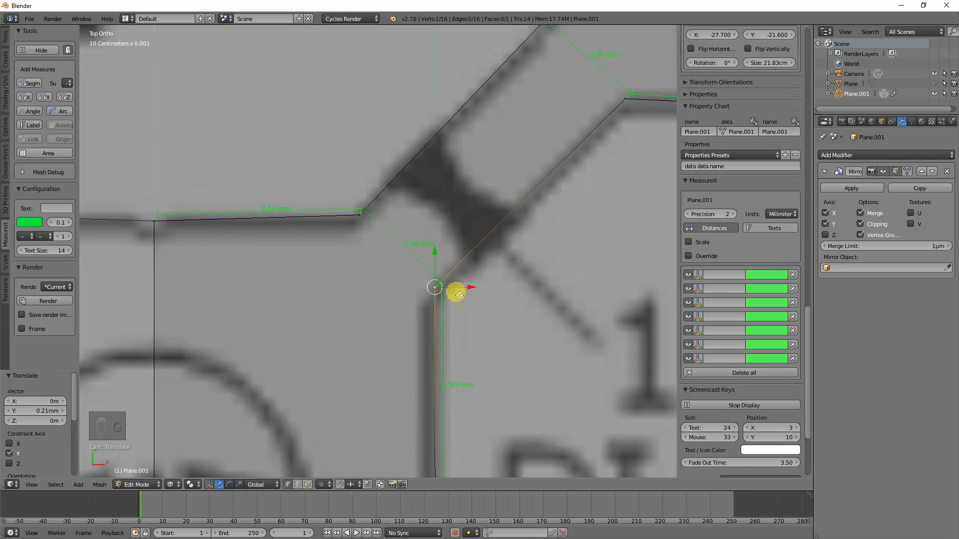
Step: Raise the core's upper wall along Y, moving its diagonal corner about 0.09 mm and its centreline vertex about 0.18 mm
right_click(358, 220)
key(g)
key(x)
key(y)
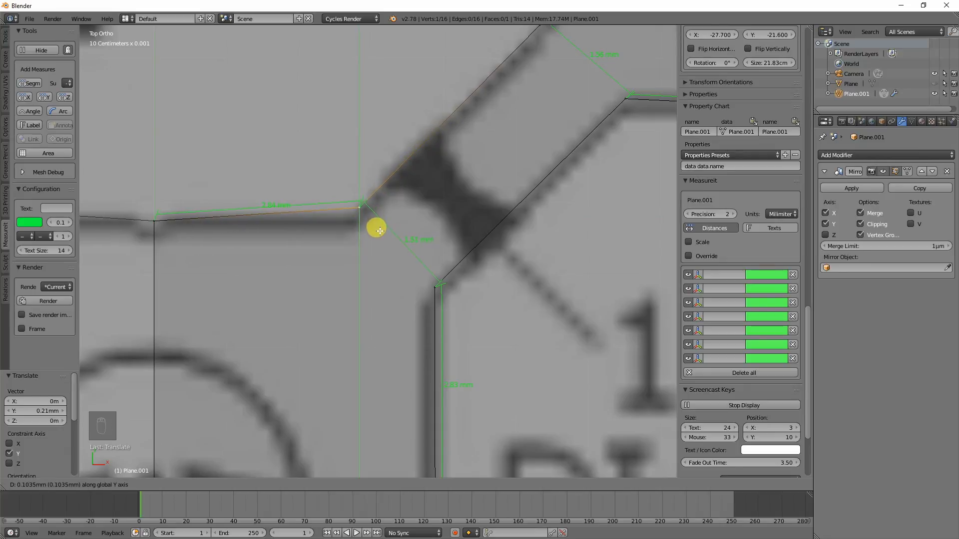
click(379, 231)
right_click(157, 222)
key(g)
key(y)
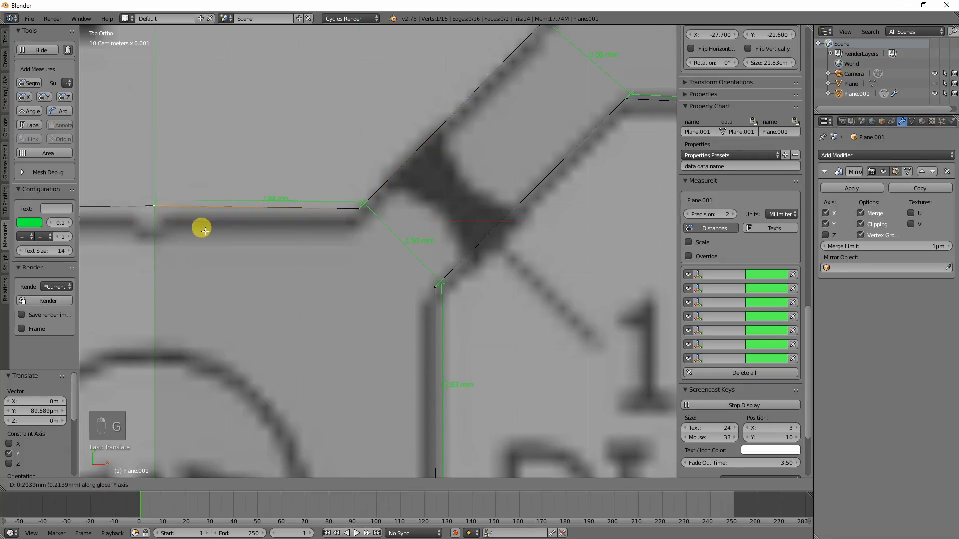
click(206, 233)
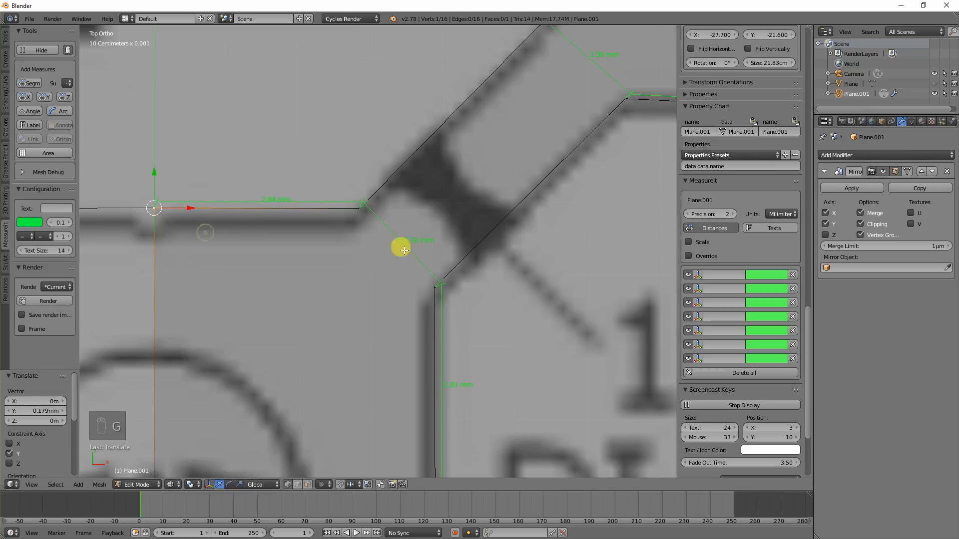
Step: Align the side channel's two upper wall vertices and the outer edge vertex by scaling them to 0 along Y
scroll(400, 246, down, 3)
mouse_move(464, 224)
shift+middle_down()
mouse_move(355, 344)
mouse_move(343, 382)
shift+middle_up()
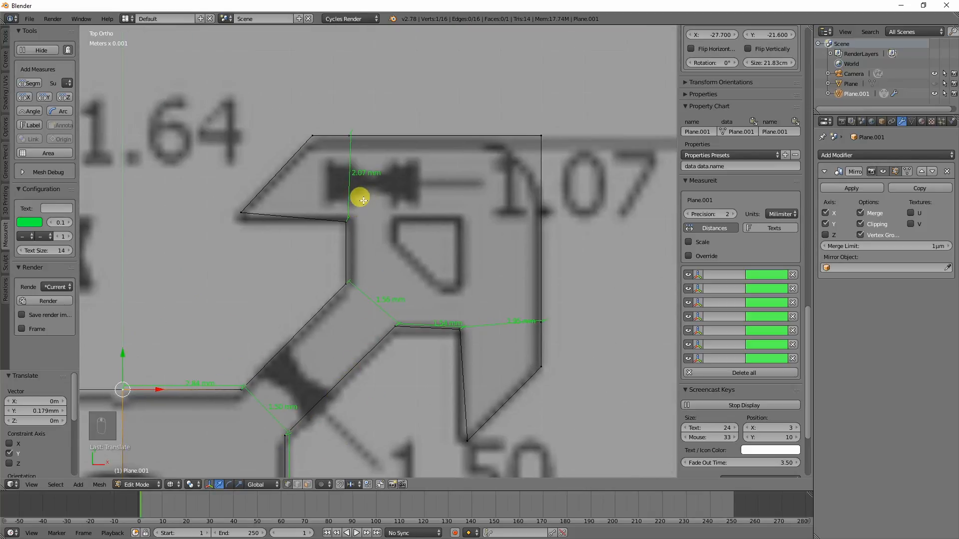
shift+middle_drag(362, 199, 365, 208)
key(a)
key(c)
drag(399, 340, 540, 331)
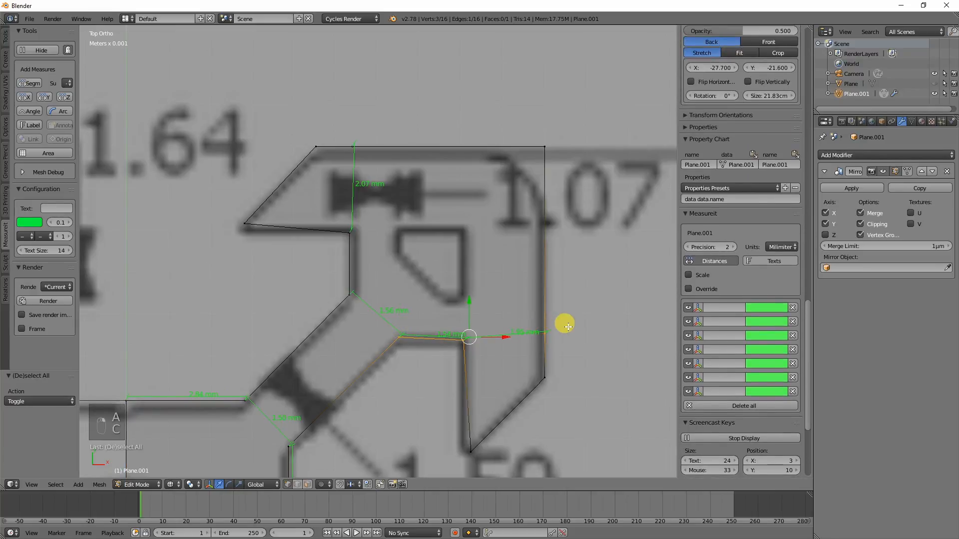
key(s)
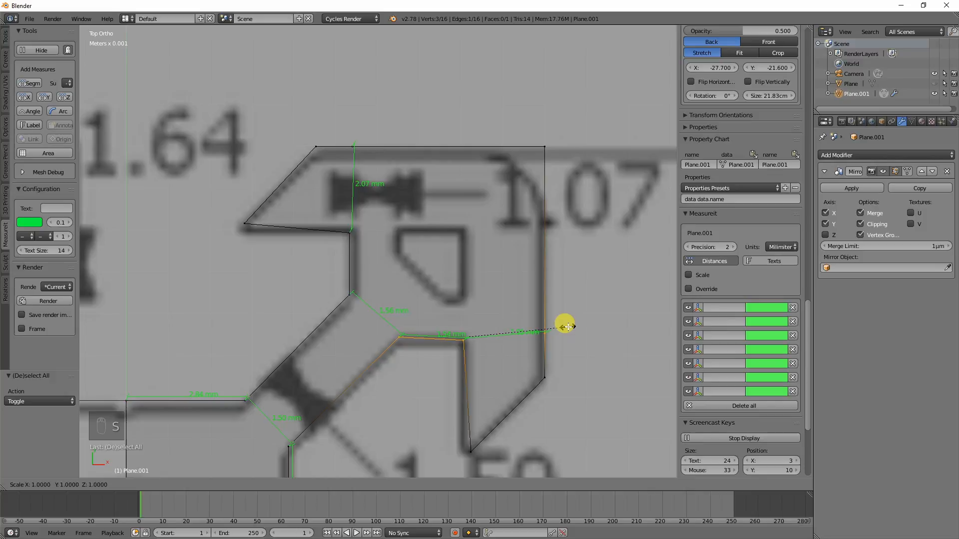
text(0)
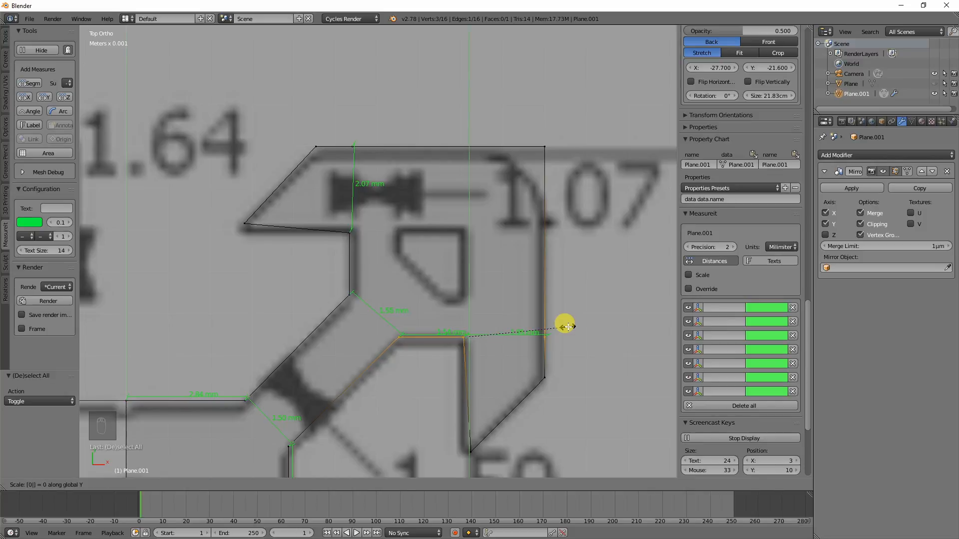
key(Return)
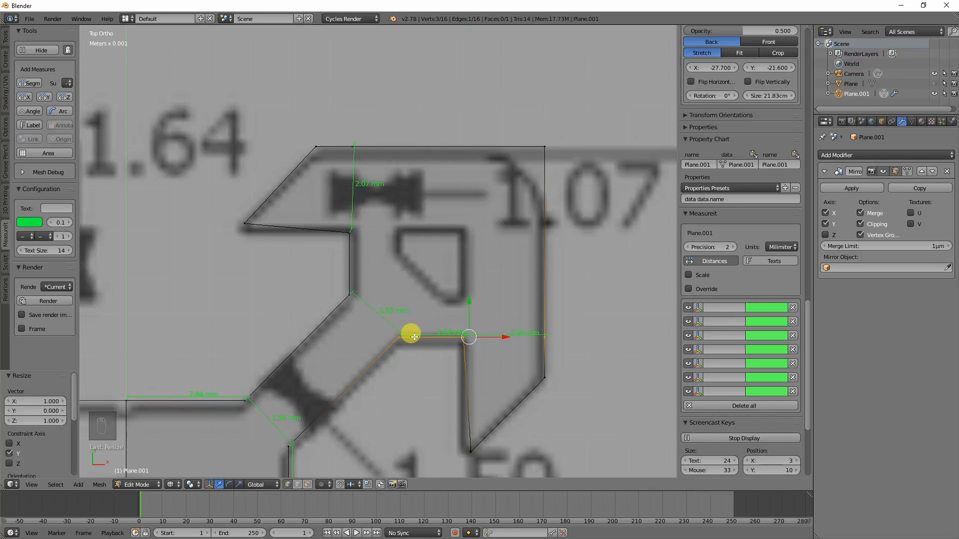
Step: Align the top channel's two side wall vertices and the vertex on the top edge by scaling them to 0 along X
right_click(348, 230)
key(a)
key(c)
mouse_move(355, 144)
mouse_down()
mouse_move(363, 298)
mouse_move(356, 293)
mouse_up()
right_click(355, 293)
key(s)
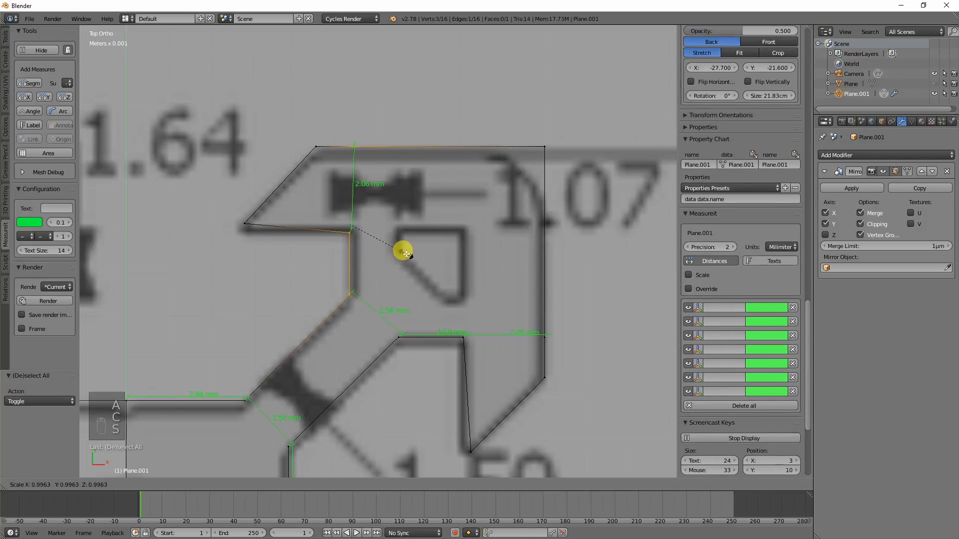
key(Return)
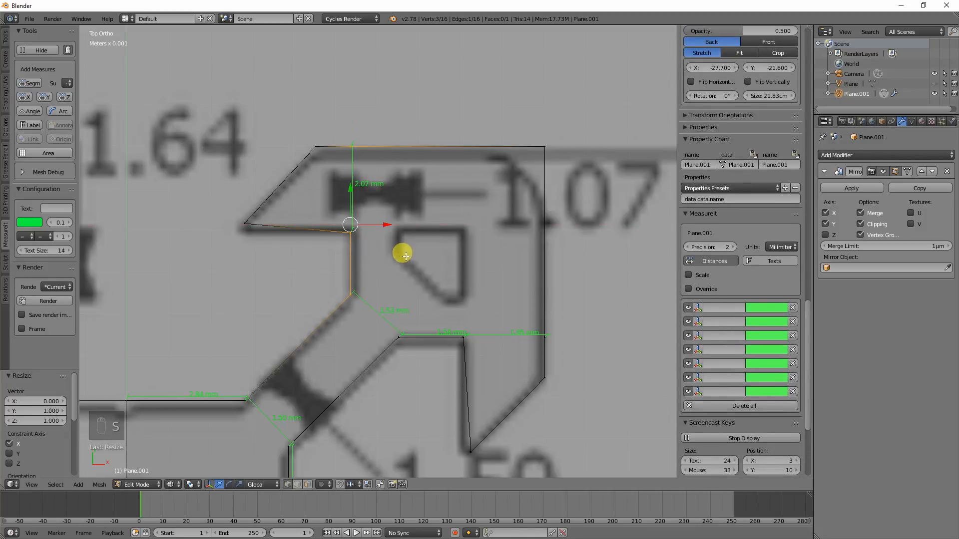
Step: Flatten the underside of the top channel's lip by scaling its tip and inner corner vertices to 0 along Y
shift+middle_drag(385, 306, 465, 286)
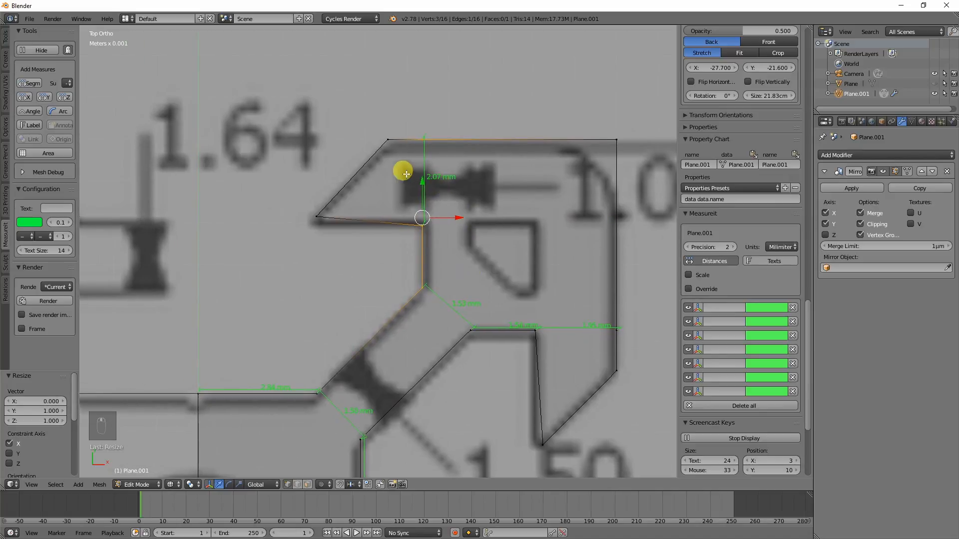
scroll(405, 174, down, 4)
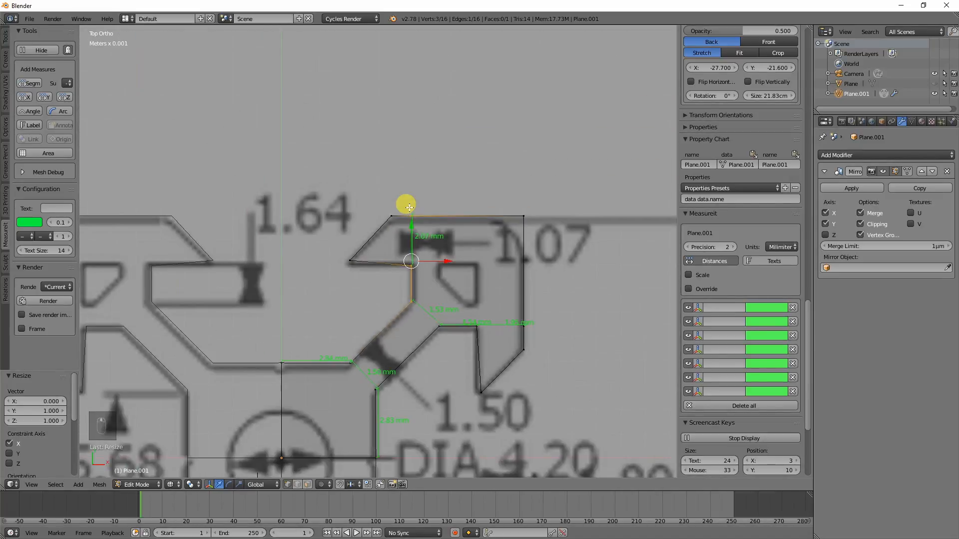
scroll(407, 206, up, 4)
right_click(391, 216)
scroll(439, 280, down, 4)
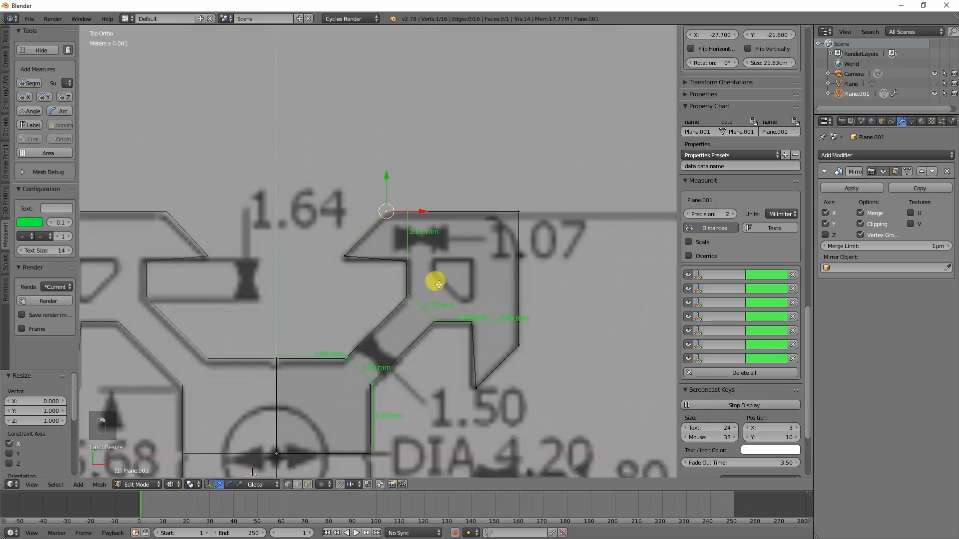
shift+middle_drag(449, 305, 396, 197)
right_click(331, 166)
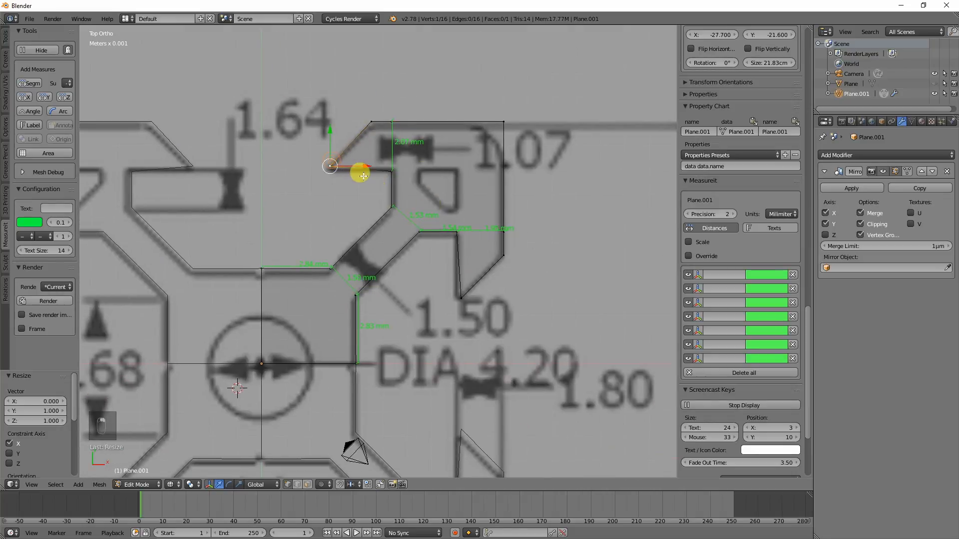
key(a)
key(c)
click(395, 171)
click(334, 166)
right_click(344, 165)
text(s)
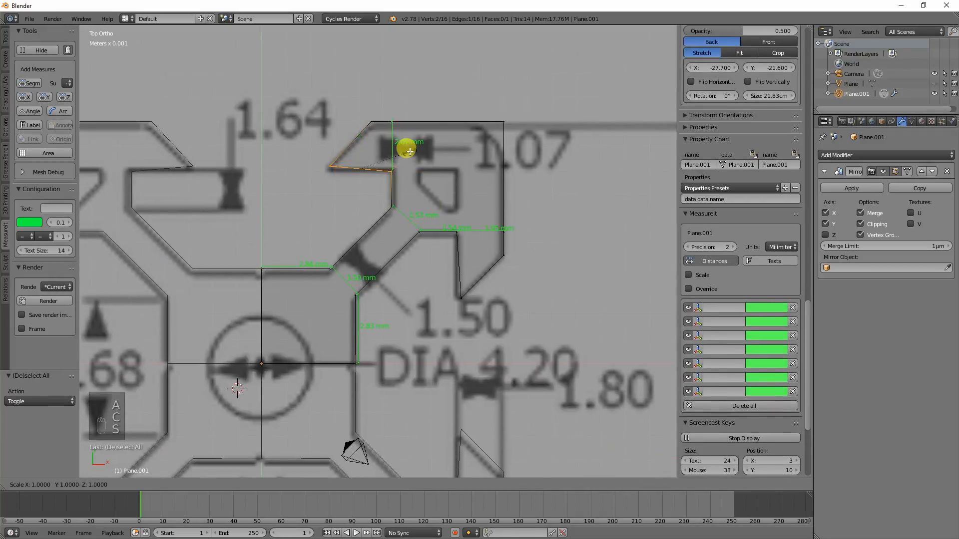
text(y0)
key(Return)
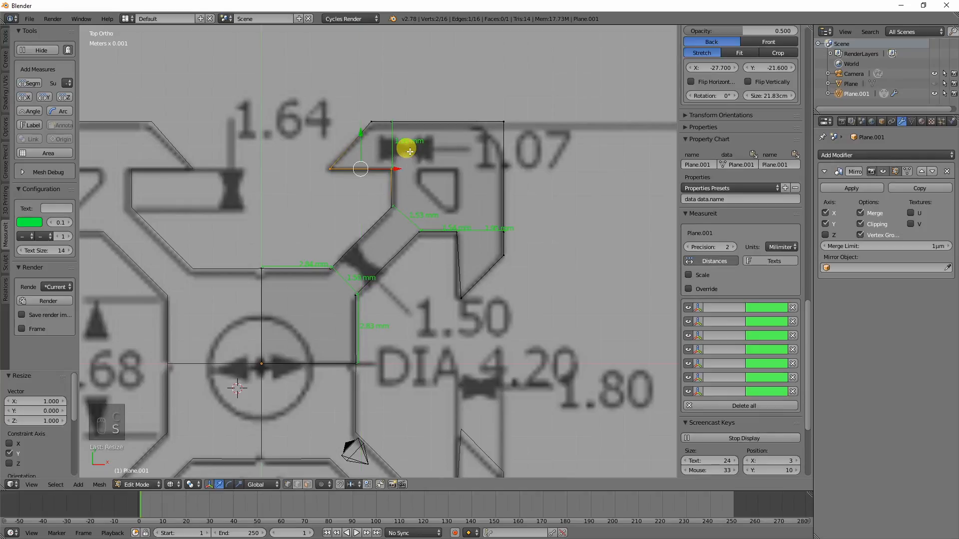
Step: Straighten the inner face of the side channel's lip by scaling its corner and tip vertices to 0 along X
key(a)
key(c)
click(457, 232)
click(462, 297)
right_click(471, 314)
key(s)
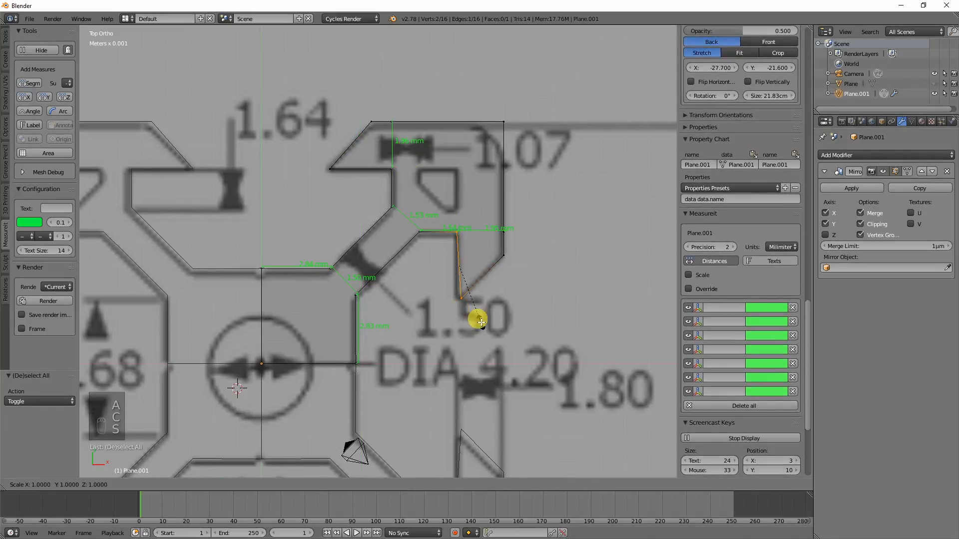
key(Return)
key(c)
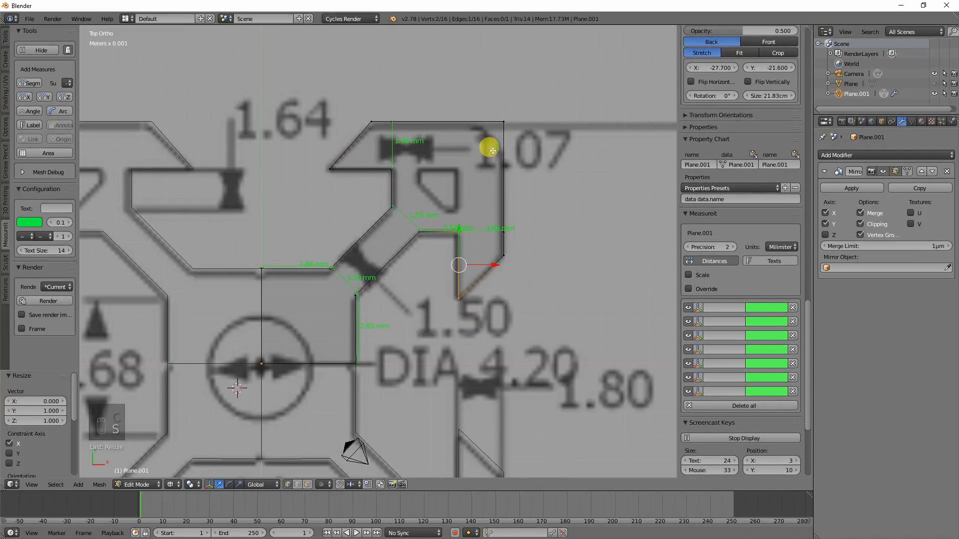
mouse_move(502, 122)
mouse_down()
mouse_move(499, 267)
mouse_move(506, 266)
mouse_up()
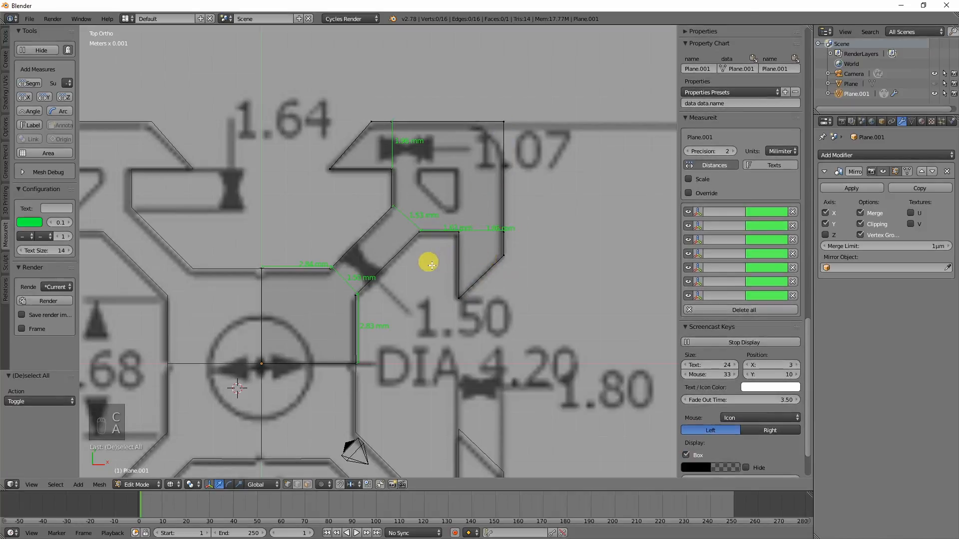
key(a)
Step: Straighten the core's side wall by scaling its diagonal corner and horizontal centreline vertices to 0 along X
scroll(368, 311, up, 1)
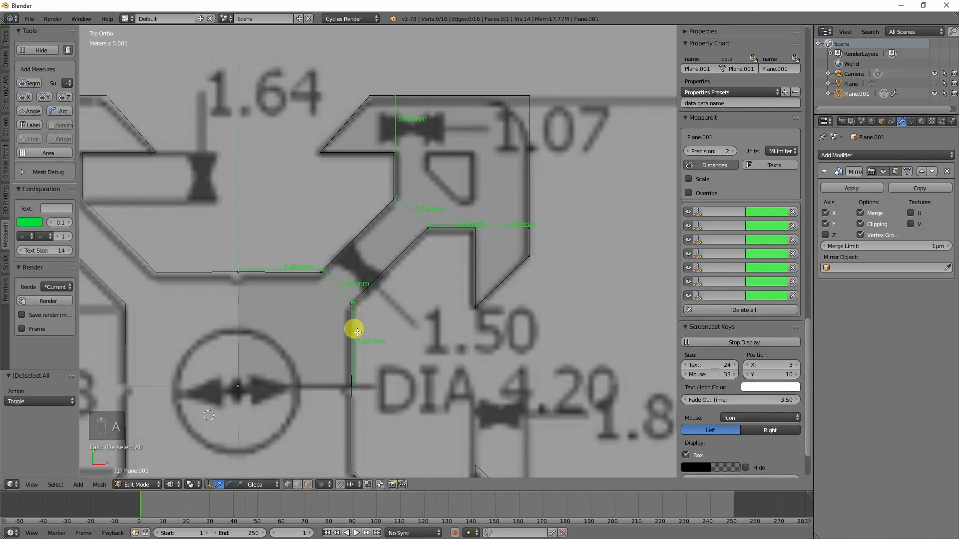
key(c)
mouse_move(347, 311)
mouse_down()
mouse_move(338, 372)
mouse_move(366, 389)
mouse_up()
key(s)
key(x)
key(0)
key(Return)
Step: Flatten the core's upper wall by scaling its diagonal corner and vertical centreline vertices to 0 along Y
key(a)
key(c)
drag(318, 281, 207, 277)
key(s)
key(y)
key(0)
key(Return)
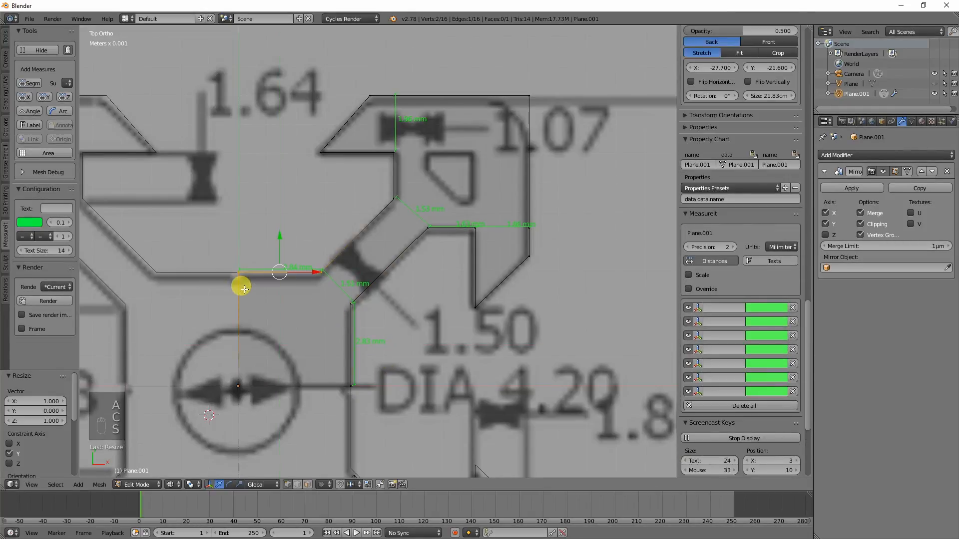
Step: Examine the quarter profile against the reference drawing, selecting the three vertices along its upper outer edge
scroll(375, 270, down, 1)
scroll(413, 279, down, 1)
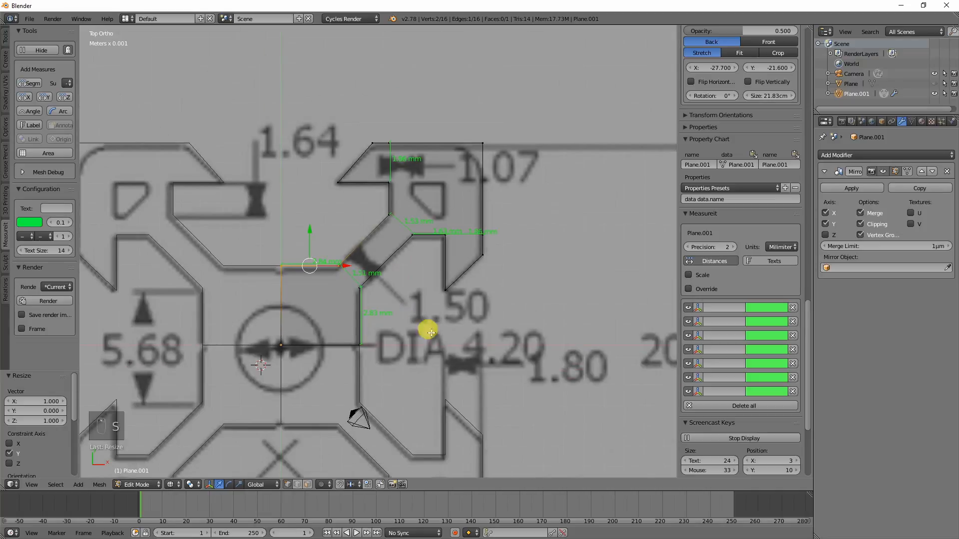
shift+middle_drag(392, 274, 377, 299)
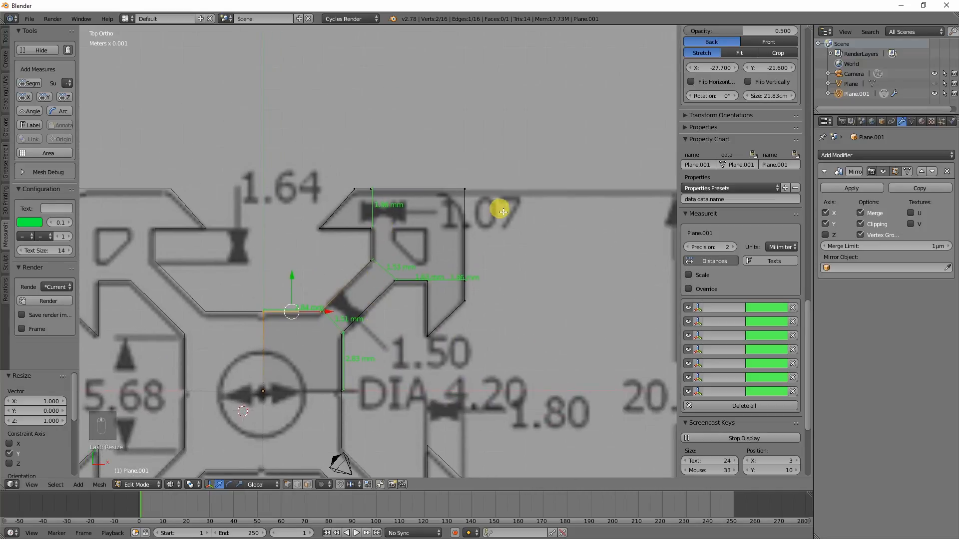
scroll(462, 256, up, 4)
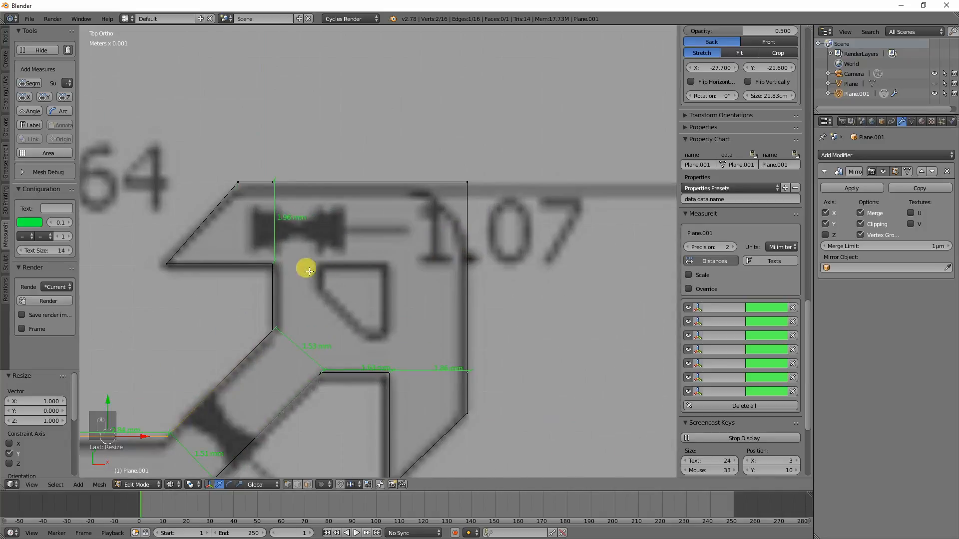
scroll(279, 269, down, 1)
shift+middle_drag(272, 269, 405, 278)
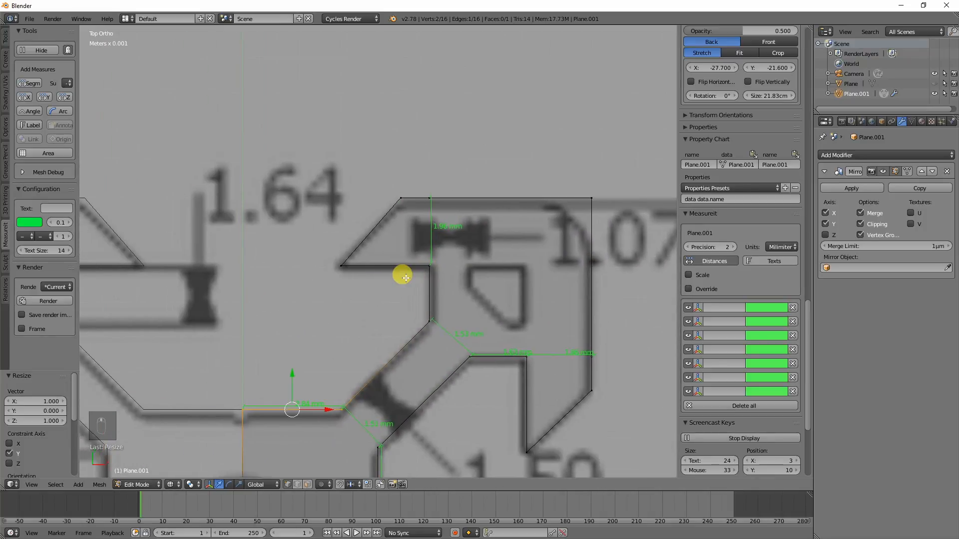
key(a)
key(c)
drag(587, 199, 409, 199)
right_click(397, 199)
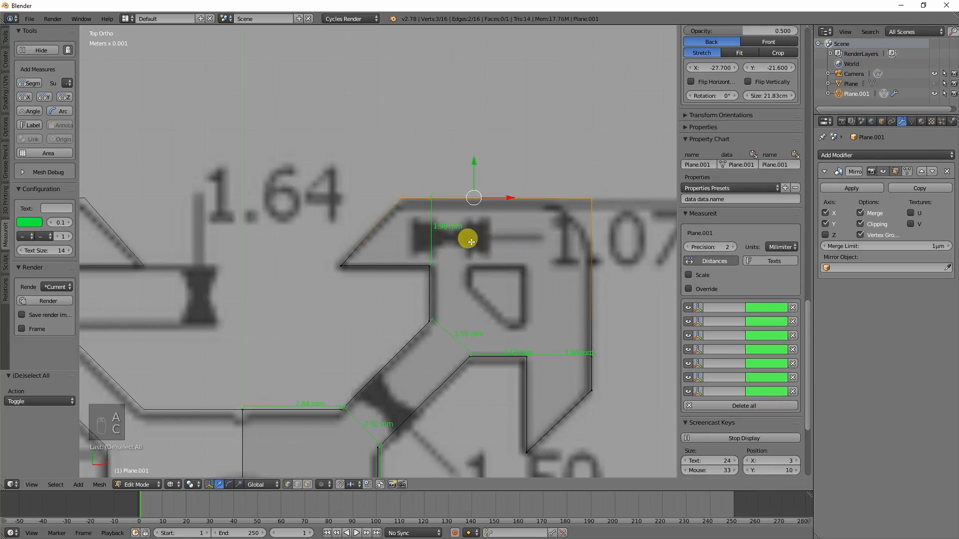
scroll(471, 242, down, 6)
shift+middle_drag(464, 300, 433, 226)
scroll(432, 230, up, 2)
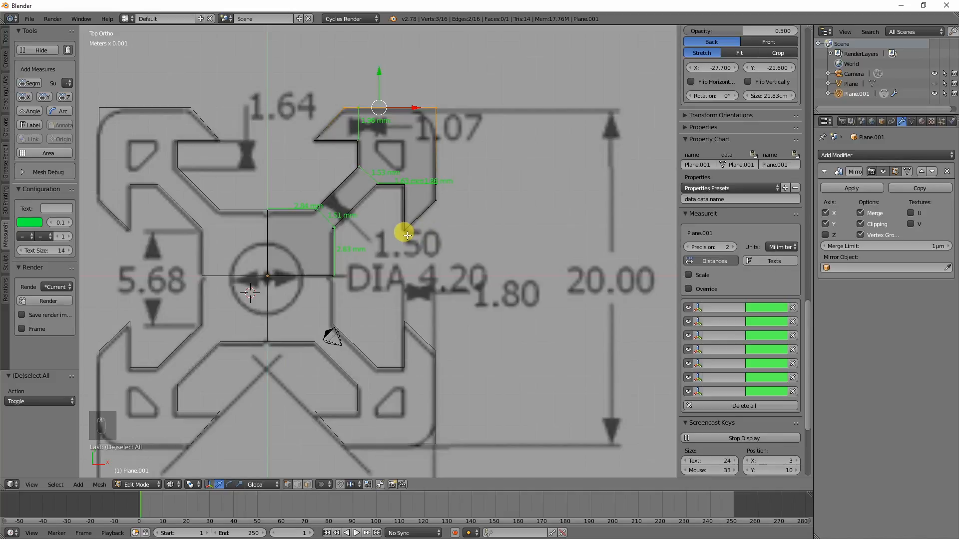
shift+middle_drag(439, 180, 445, 226)
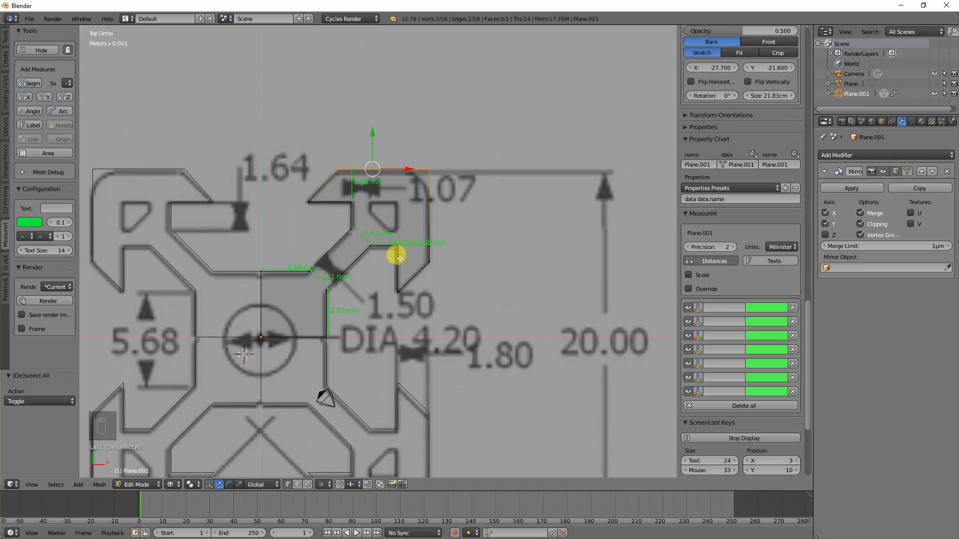
Step: Try to move the side channel's upper wall vertices 0.1 mm down along Y, and undo the move
right_click(370, 245)
key(a)
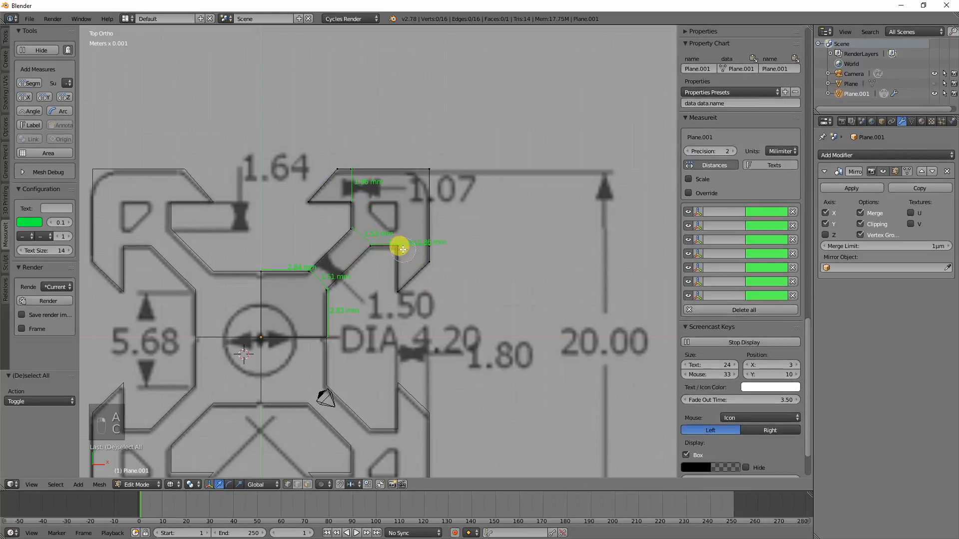
key(c)
drag(400, 247, 364, 247)
scroll(396, 249, up, 4)
key(g)
key(y)
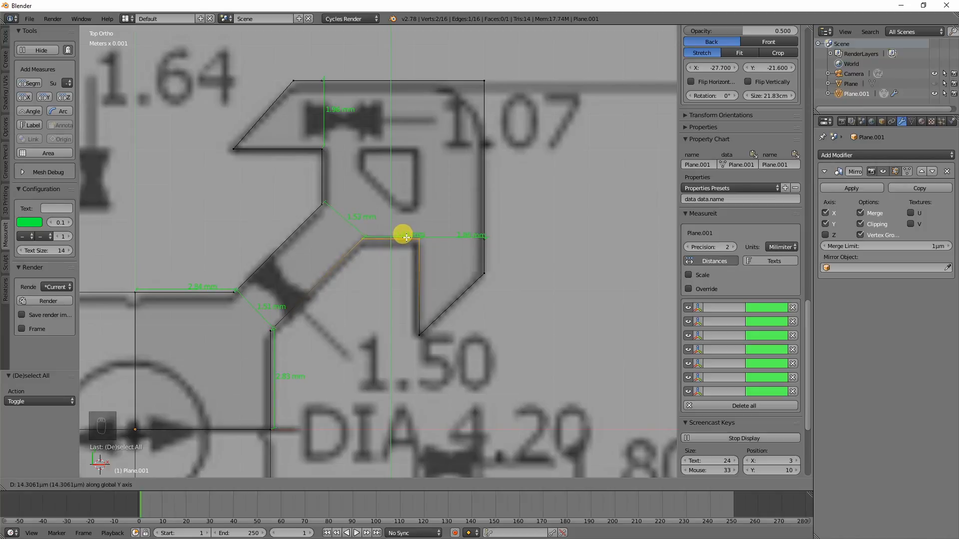
click(406, 241)
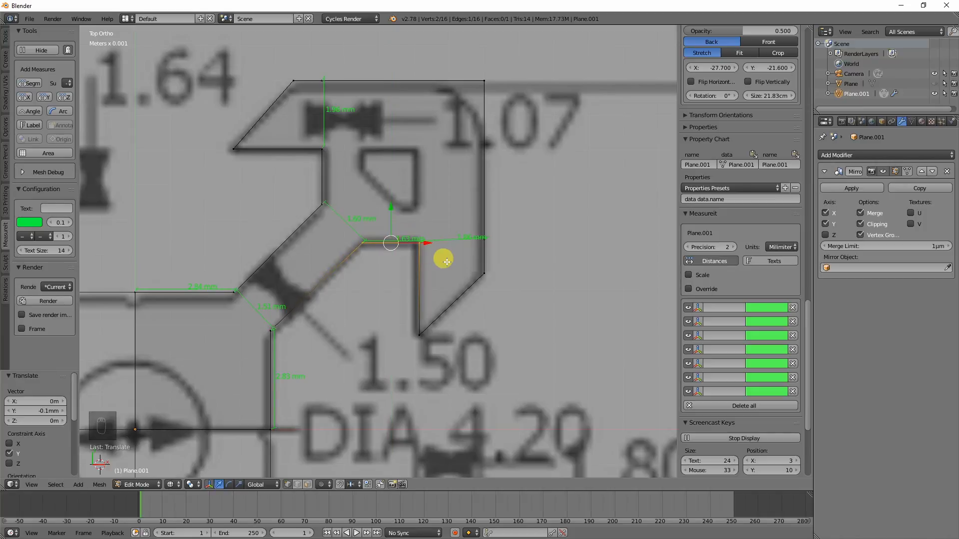
key(ctrl+z)
Step: Move the side channel's upper wall vertices and the aligned vertex on the outer side edge 0.157 mm down along Y
key(a)
key(c)
drag(489, 238, 353, 241)
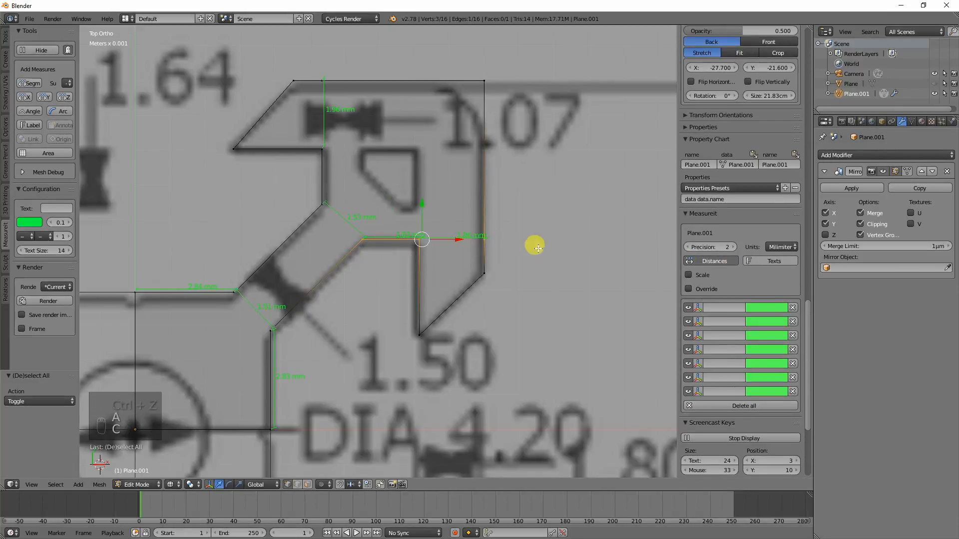
key(g)
key(x)
key(y)
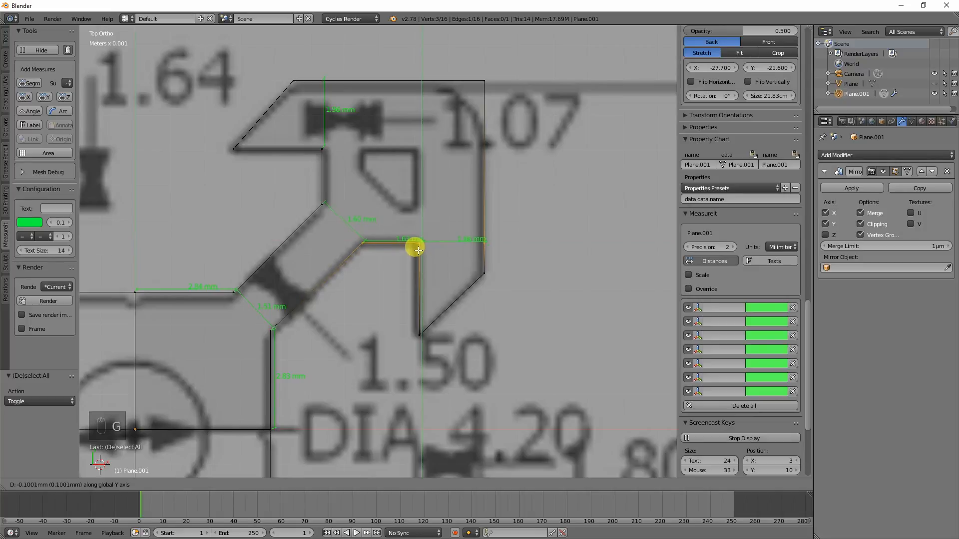
click(418, 252)
Step: Move the inner corner and tip vertices of the side channel's lip outward about 0.057 mm along X
scroll(444, 286, down, 6)
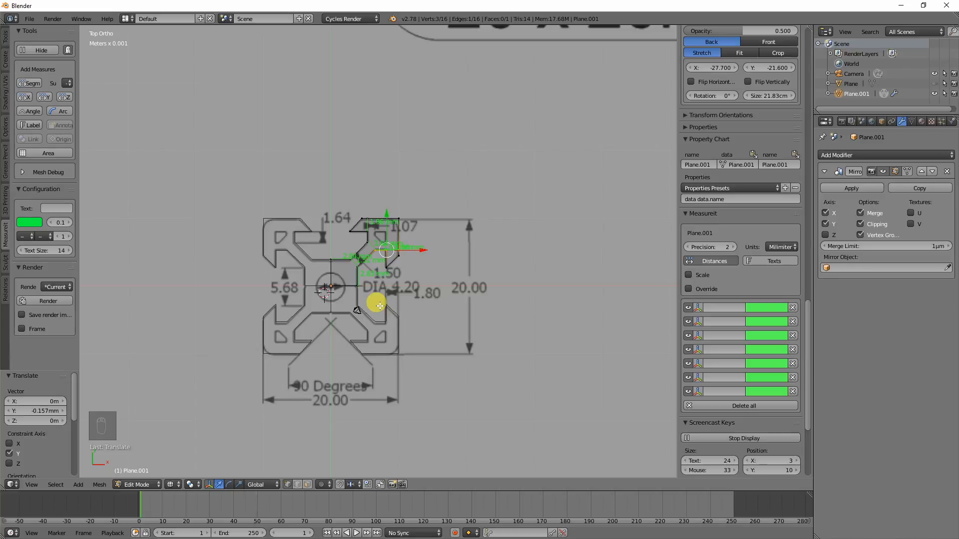
scroll(380, 306, up, 5)
scroll(379, 306, up, 3)
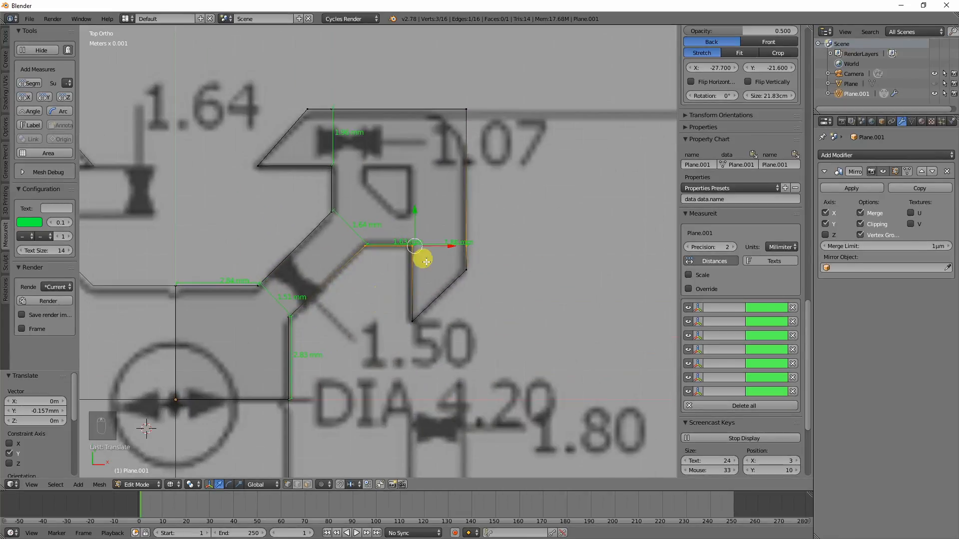
key(a)
key(c)
drag(414, 251, 408, 332)
right_click(408, 333)
key(g)
middle_drag(420, 295, 432, 298)
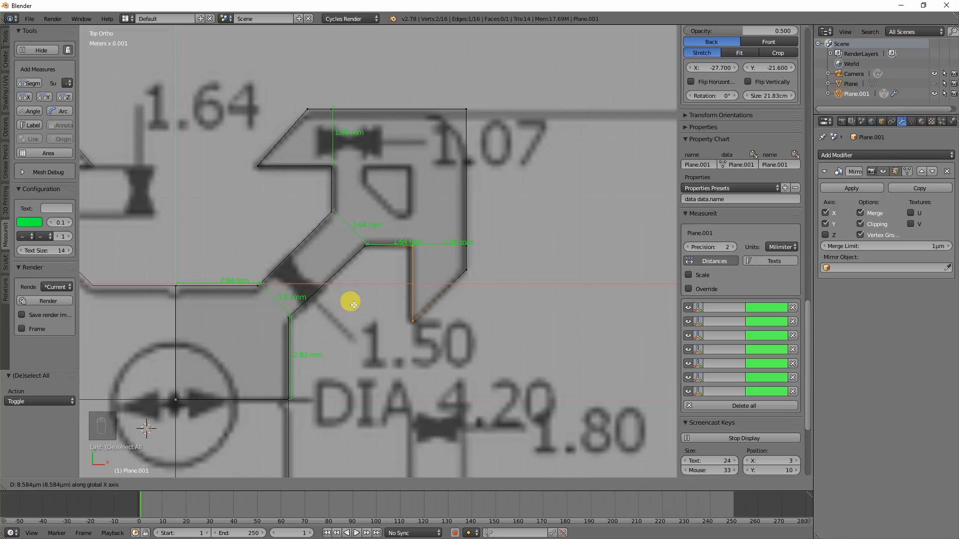
click(366, 305)
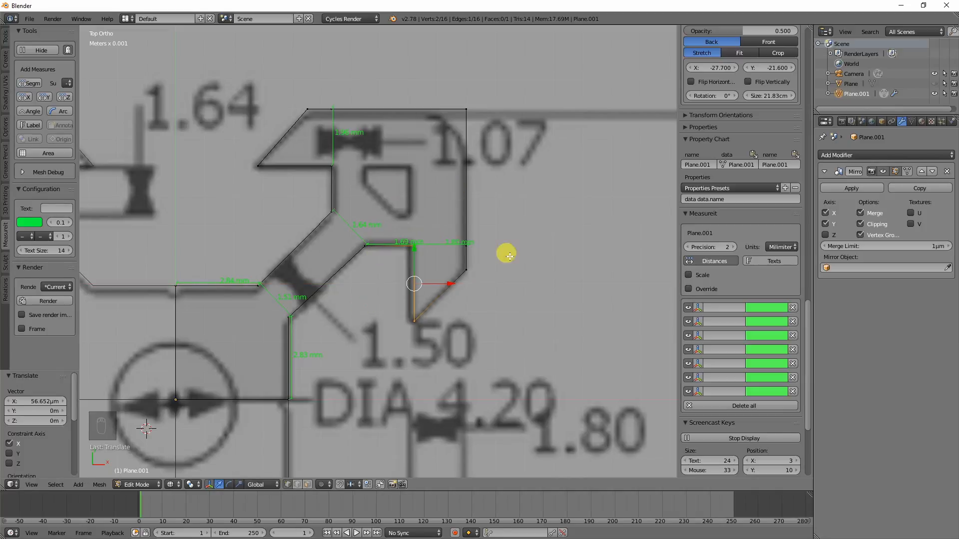
Step: Move the tip and inner corner vertices under the top channel's lip 0.156 mm up along Y
key(a)
key(c)
drag(338, 167, 226, 170)
right_click(228, 171)
key(g)
middle_drag(290, 189, 284, 176)
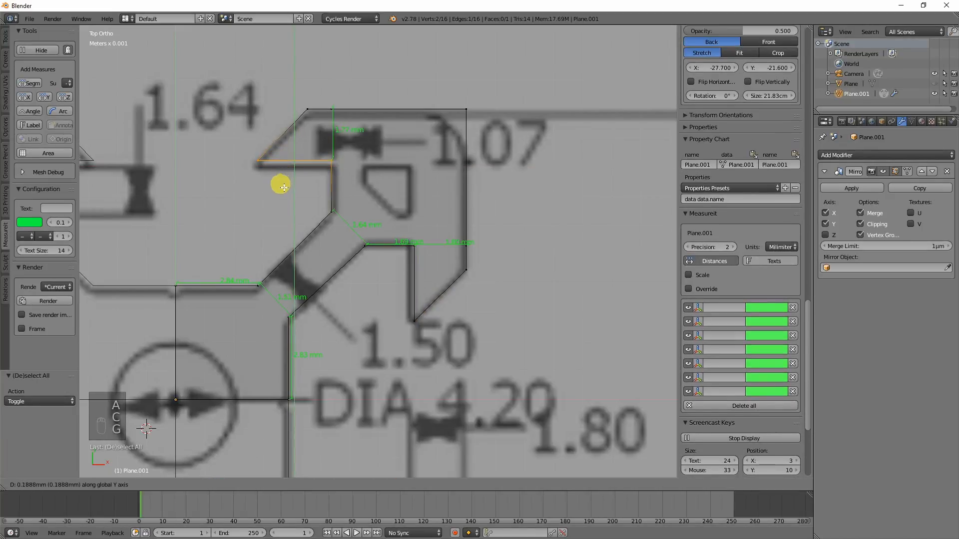
click(283, 195)
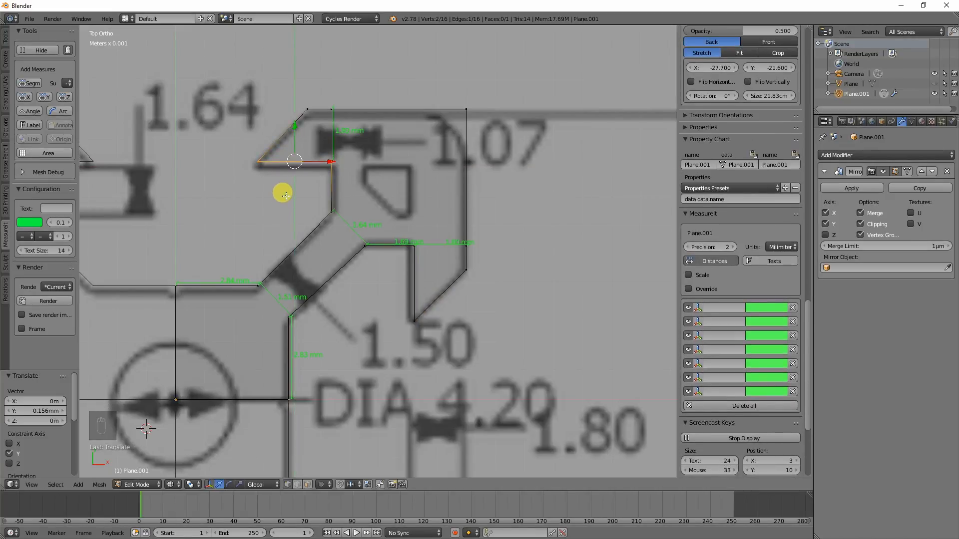
key(a)
key(c)
drag(335, 209, 327, 101)
right_click(356, 176)
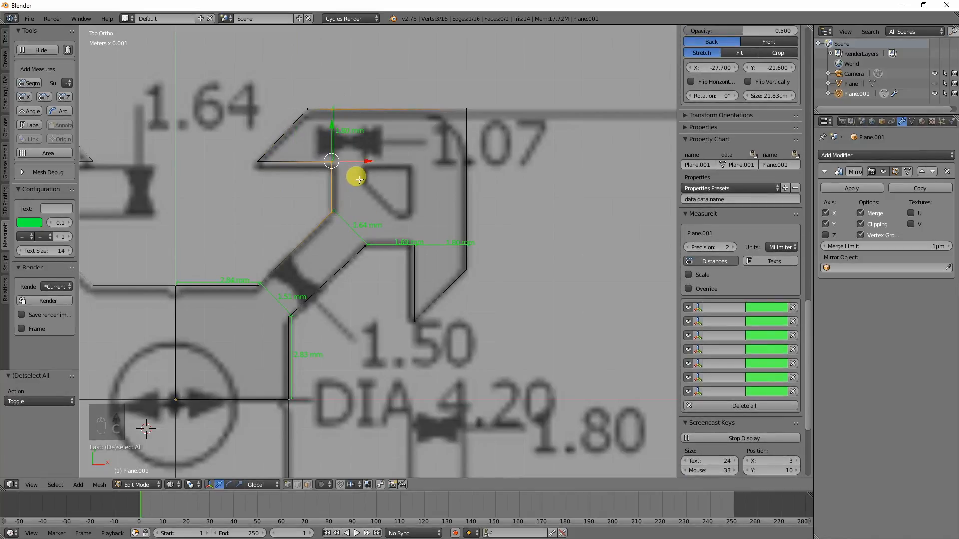
key(a)
Step: Add a MeasureIt segment between the lower and upper vertices of the top channel's vertical side wall
key(c)
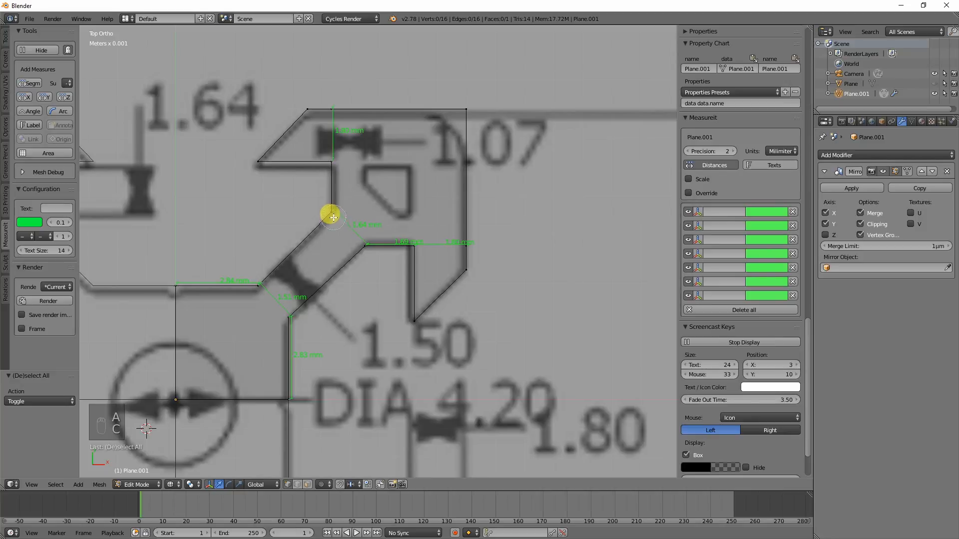
drag(333, 217, 337, 223)
key(g)
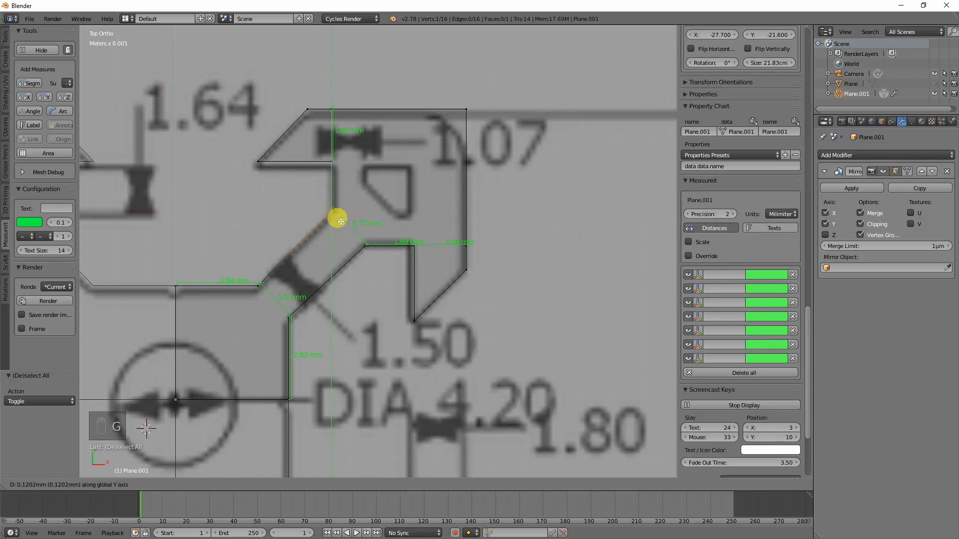
click(341, 221)
shift+right_click(327, 160)
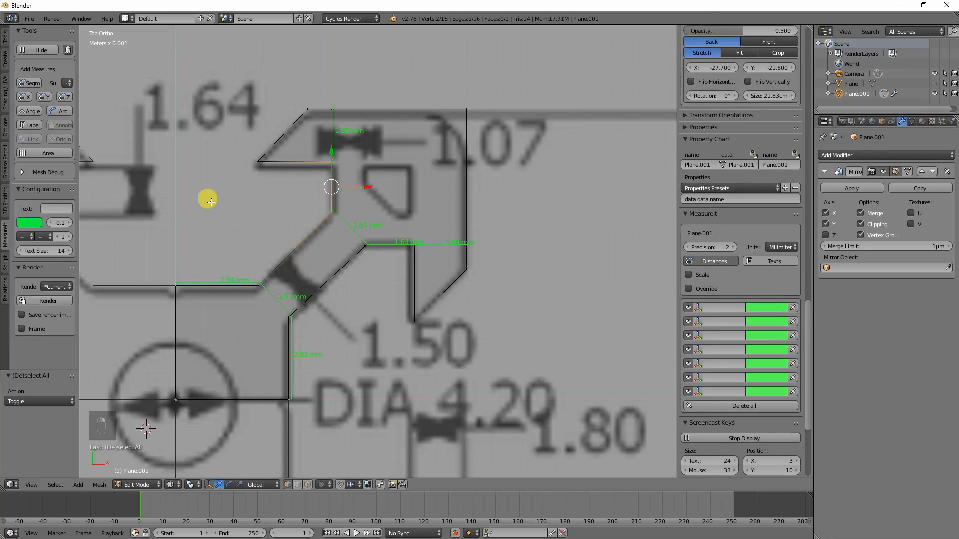
click(18, 98)
shift+right_click(328, 173)
shift+right_click(333, 193)
Step: Move the lower vertex of the top channel's side wall 0.108 mm up along Y to make the wall 1.64 mm long
right_click(335, 211)
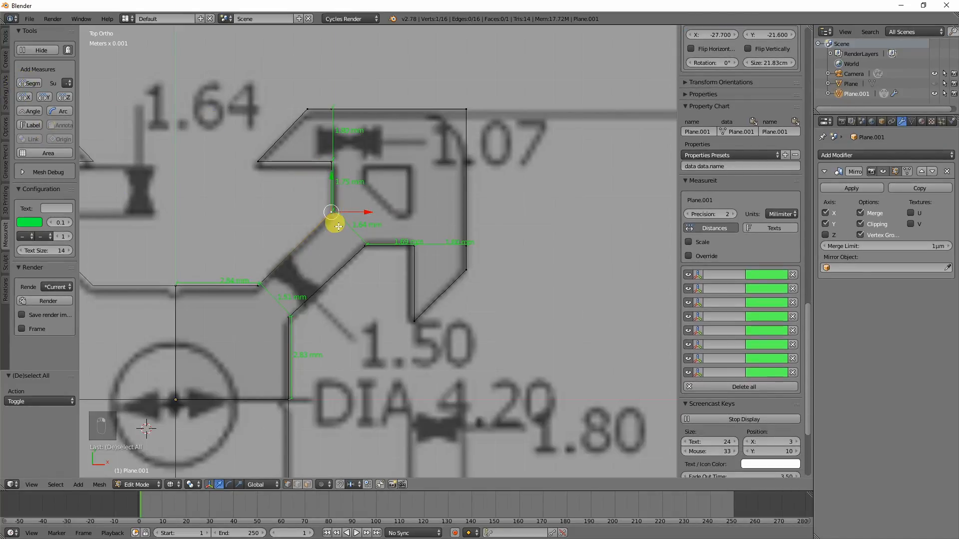
key(g)
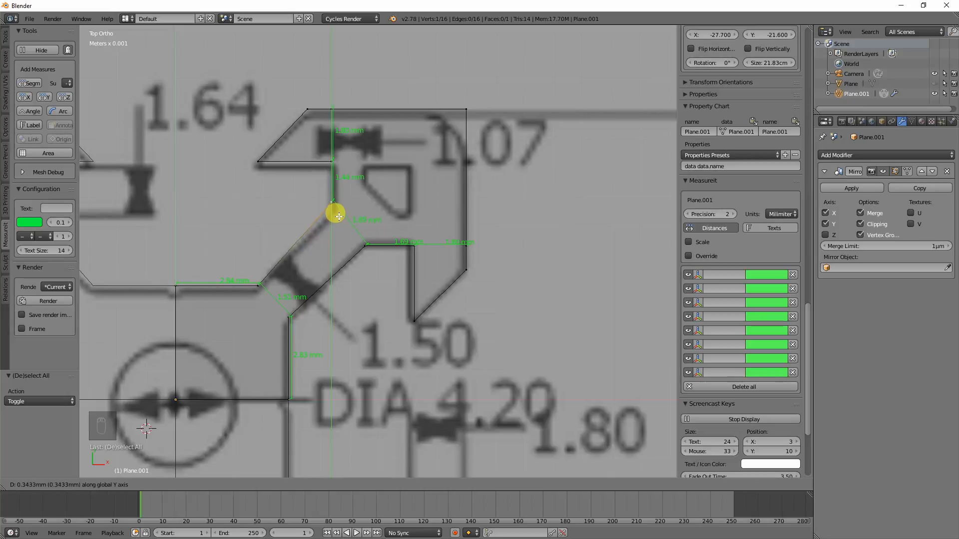
click(345, 285)
Step: Move the side channel's upper inner corner vertex, where the diagonal web ends, about 0.046 mm outward along X
right_click(368, 246)
key(g)
key(x)
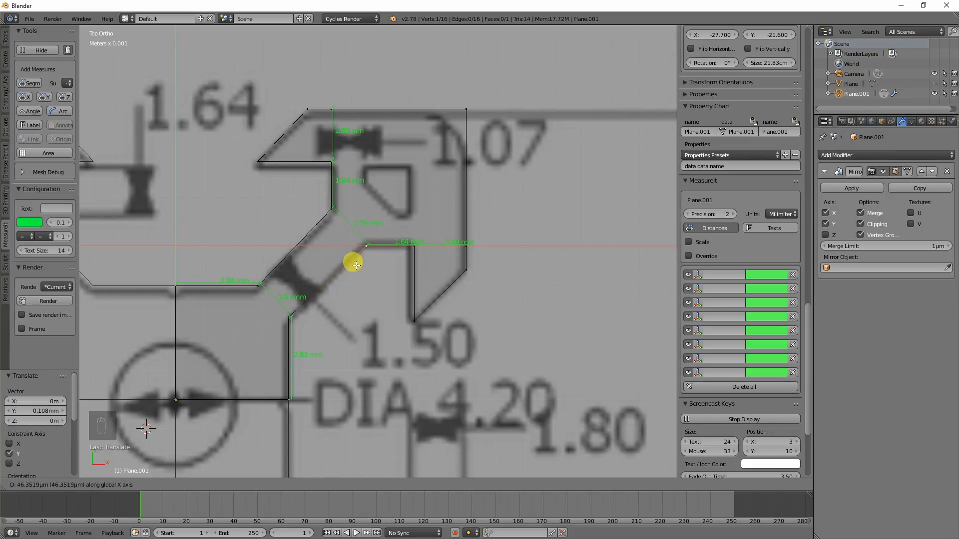
click(356, 265)
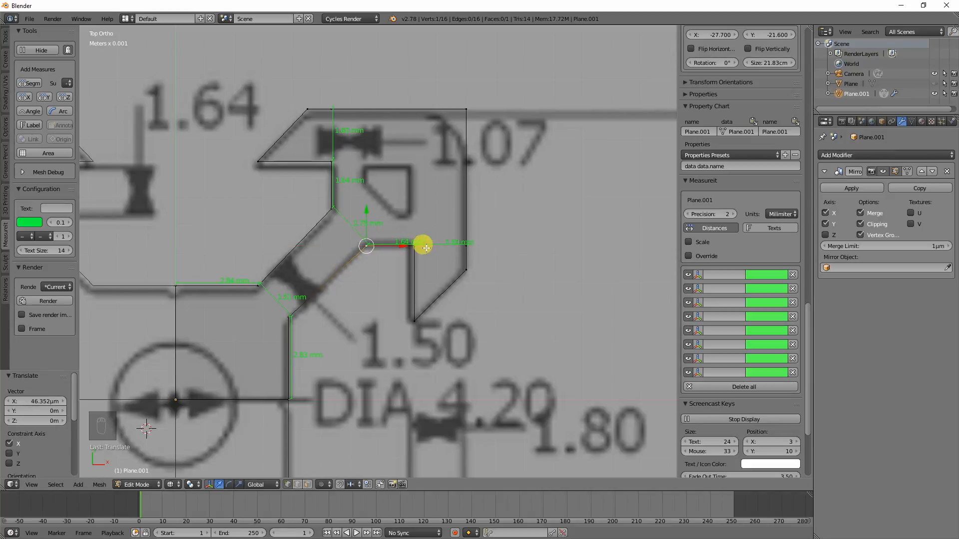
Step: Move the side channel's upper wall vertices and the aligned outer edge vertex 0.189 mm up along Y
key(a)
key(c)
drag(364, 245, 466, 244)
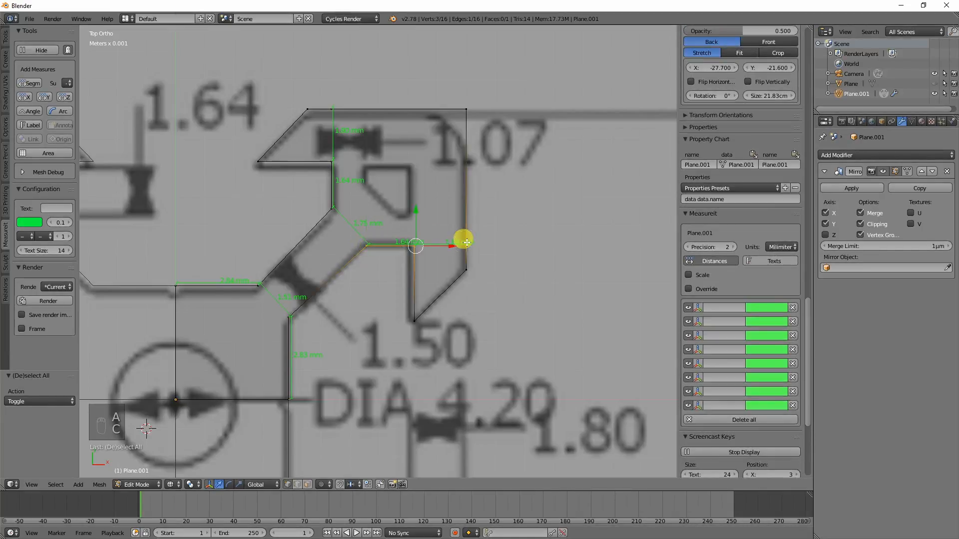
key(g)
middle_drag(391, 200, 390, 206)
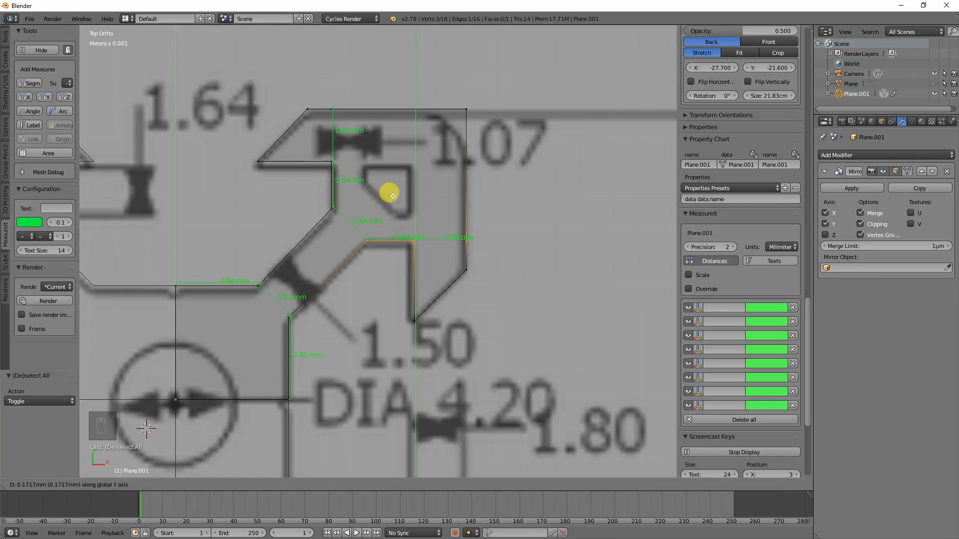
key(g)
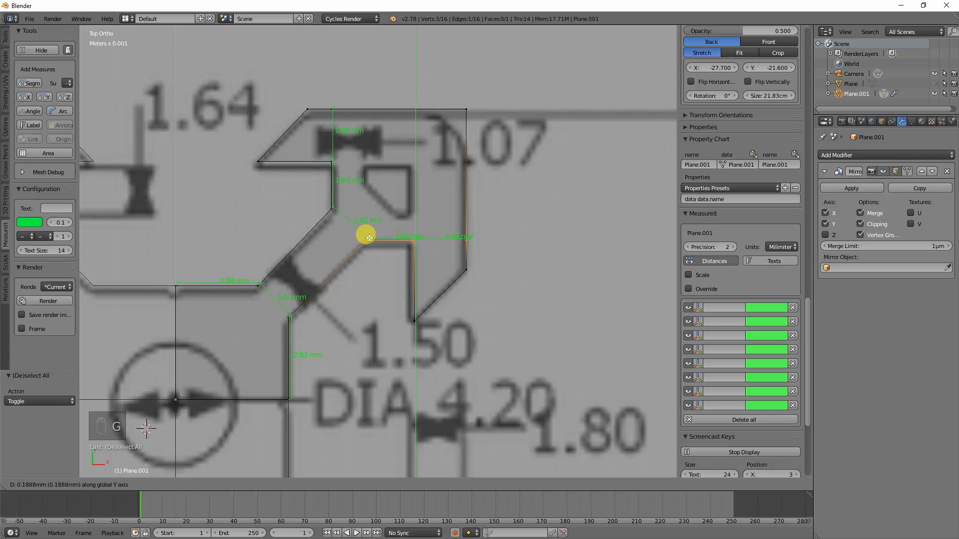
click(369, 236)
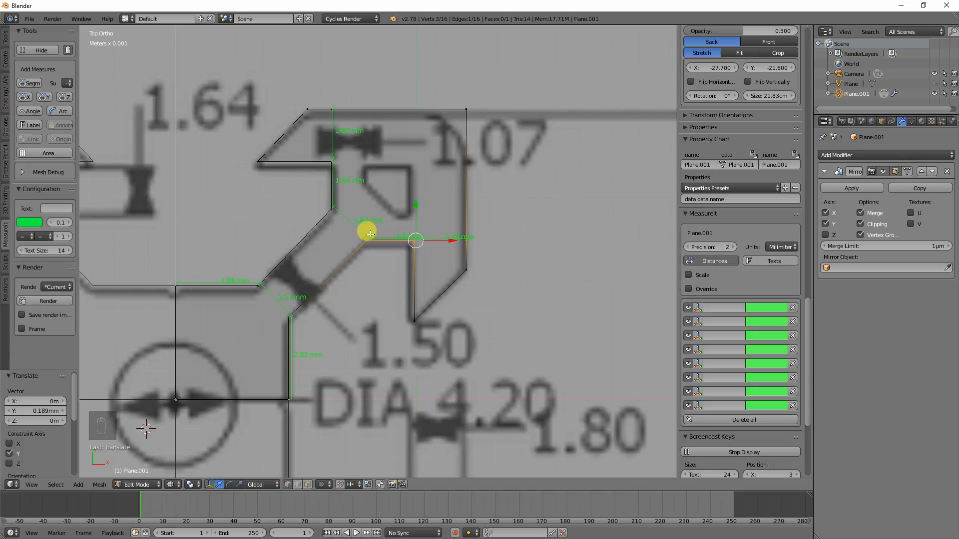
Step: Move the top channel's side wall vertices and the aligned top edge vertex 0.167 mm outward along X
key(a)
key(c)
drag(331, 113, 331, 215)
right_click(334, 220)
key(g)
key(x)
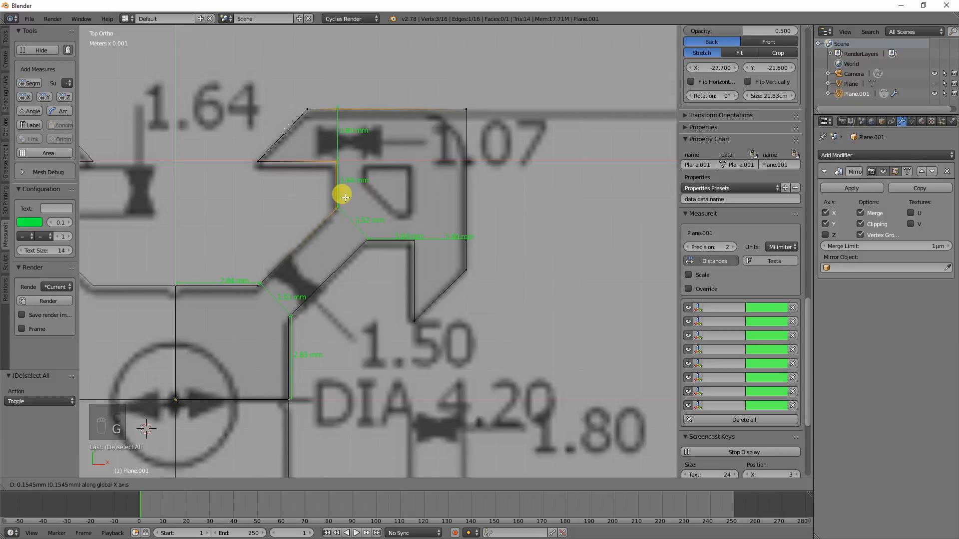
click(349, 198)
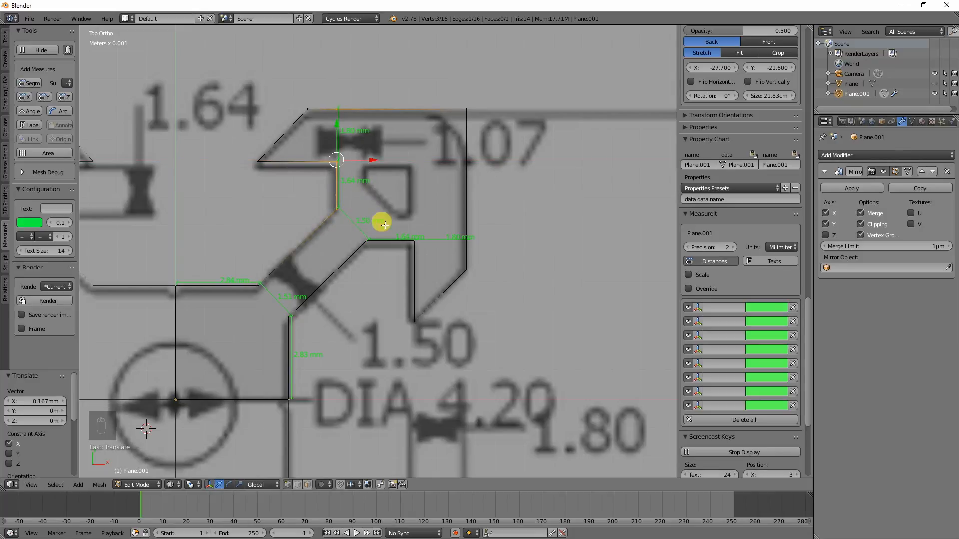
Step: Check the measured lengths of the core, diagonal web, channel walls and lips against the dimensioned drawing
scroll(384, 225, down, 2)
scroll(396, 284, up, 6)
scroll(358, 267, down, 3)
shift+middle_drag(315, 285, 382, 230)
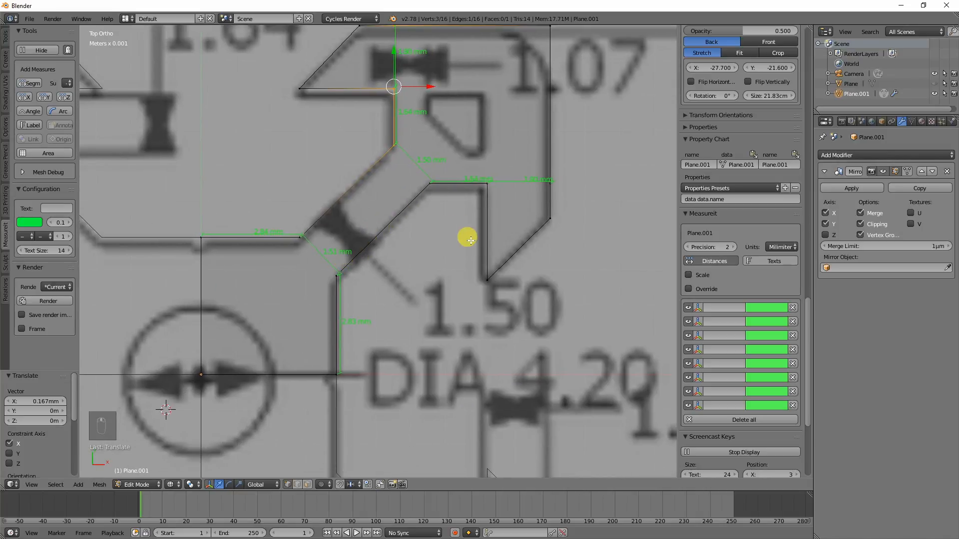
scroll(470, 240, down, 3)
shift+middle_drag(469, 176, 454, 222)
scroll(428, 199, up, 3)
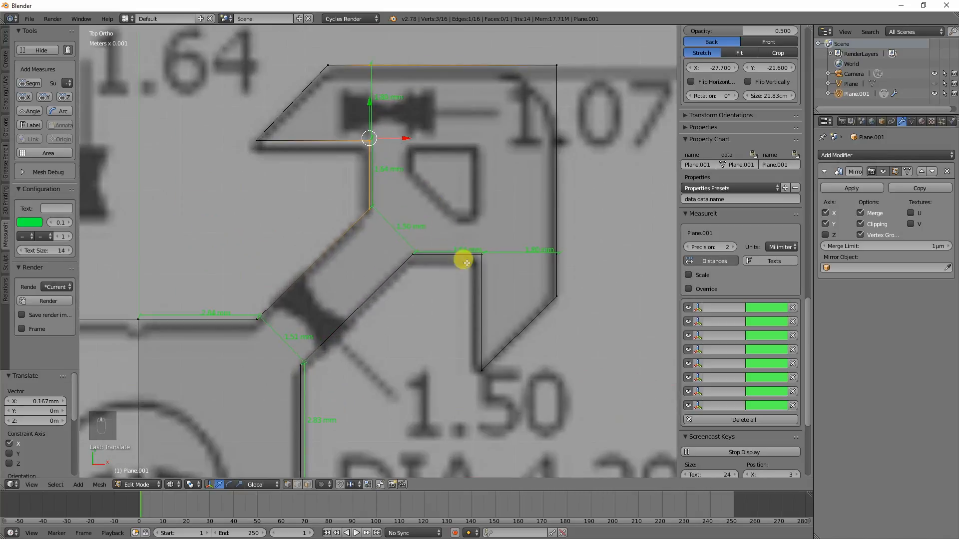
scroll(487, 326, down, 3)
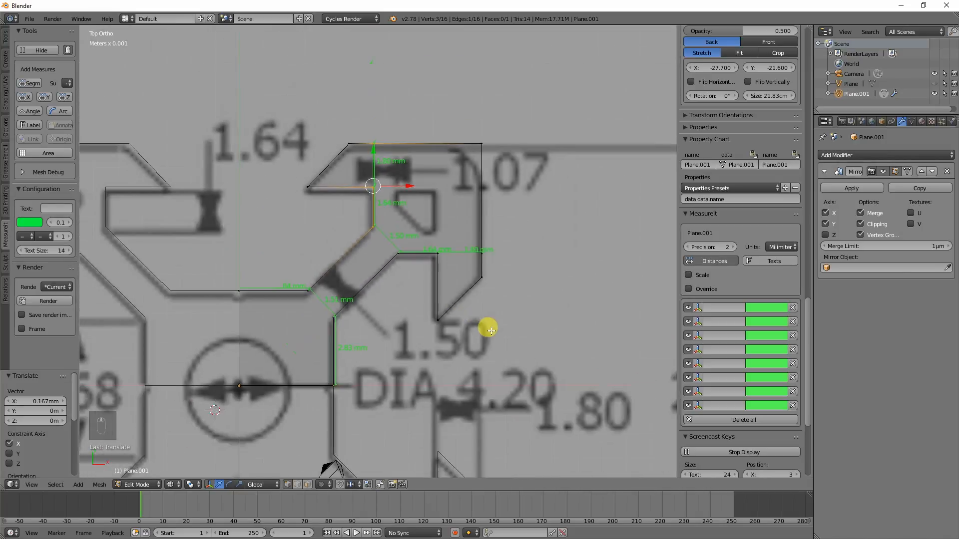
Step: Align the side channel's lip tip vertex and the core's corner vertex on one horizontal line by scaling them to 0 along Y
right_click(439, 322)
shift+right_click(335, 316)
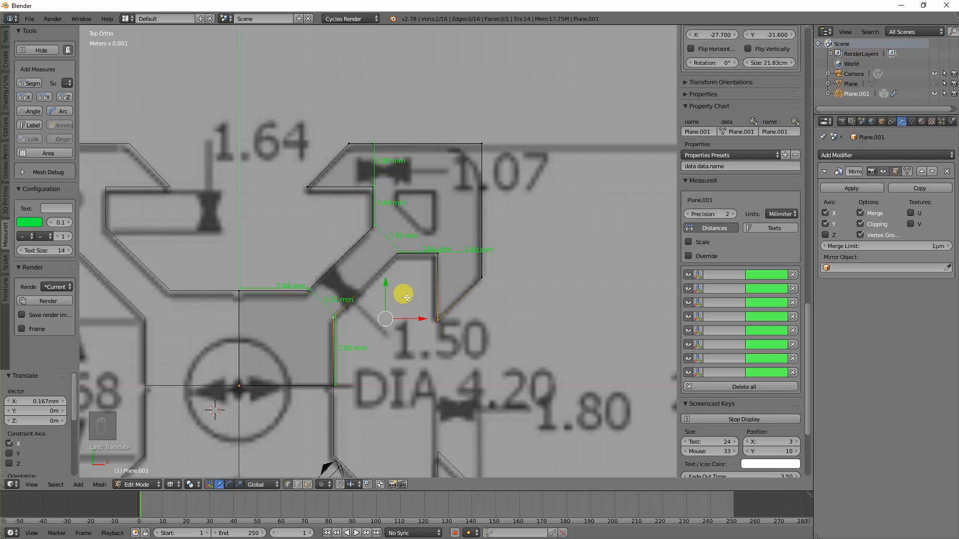
scroll(389, 322, down, 2)
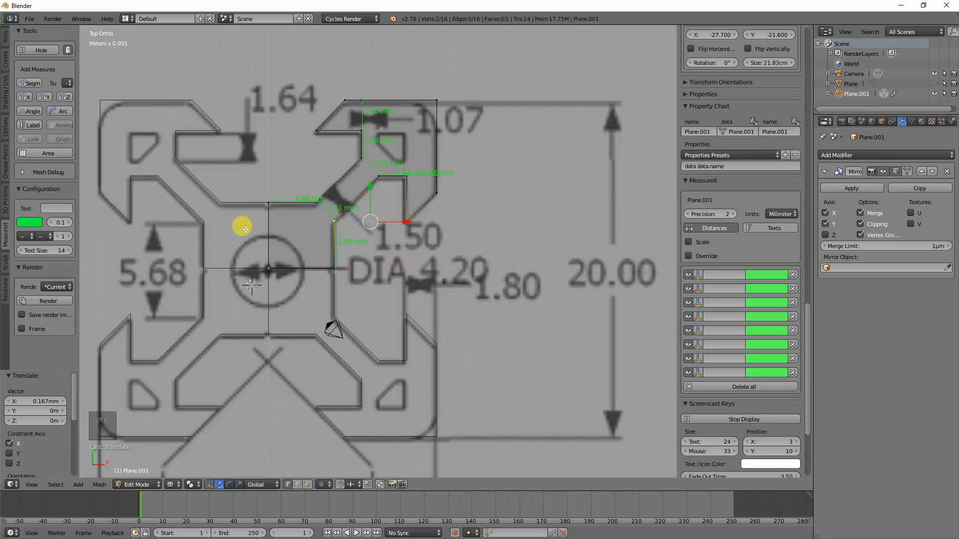
scroll(406, 227, up, 1)
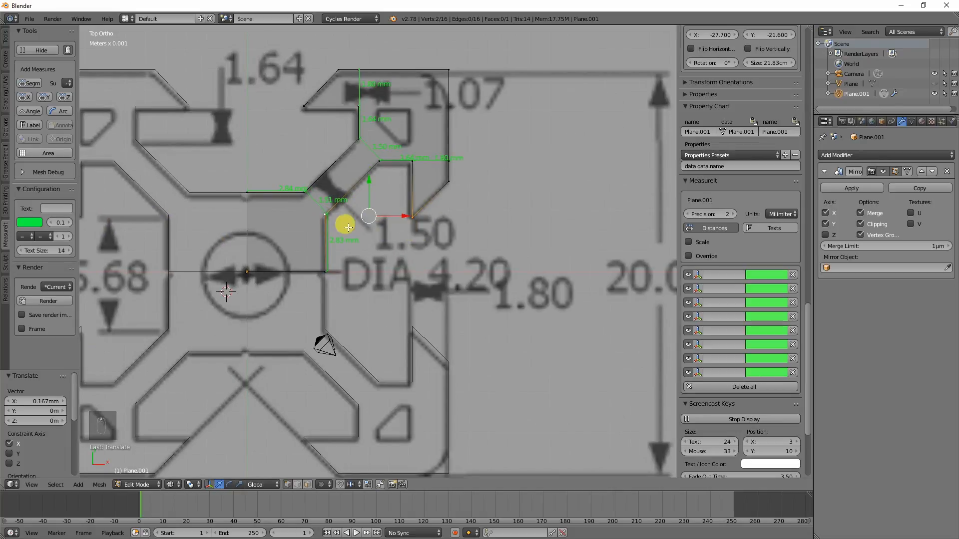
key(s)
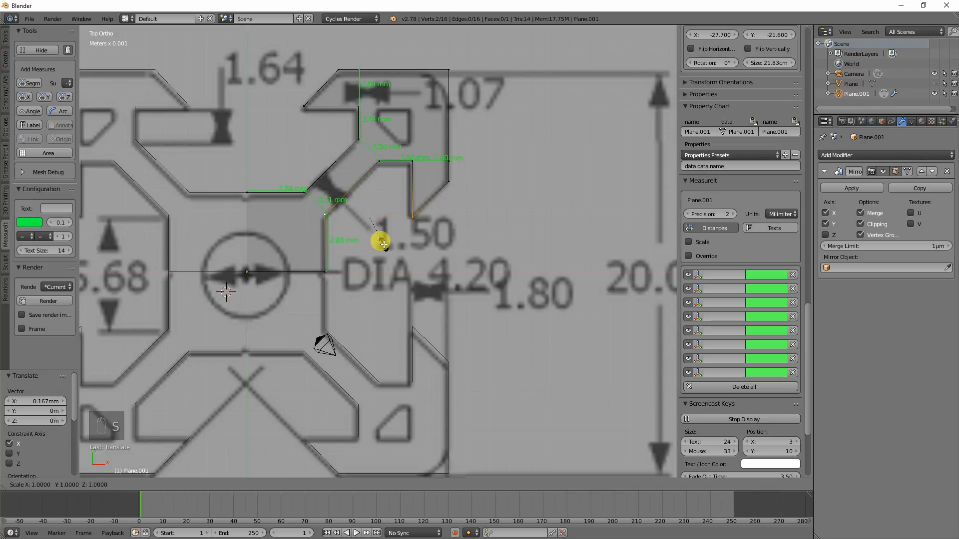
key(Return)
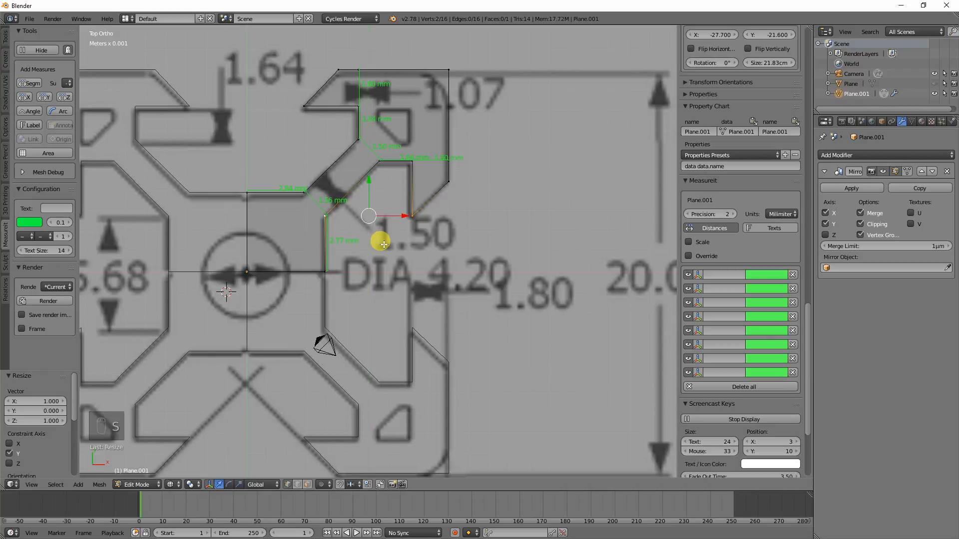
Step: Align the top channel's lip tip vertex and the core's upper corner vertex vertically by scaling them to 0 along X
right_click(311, 105)
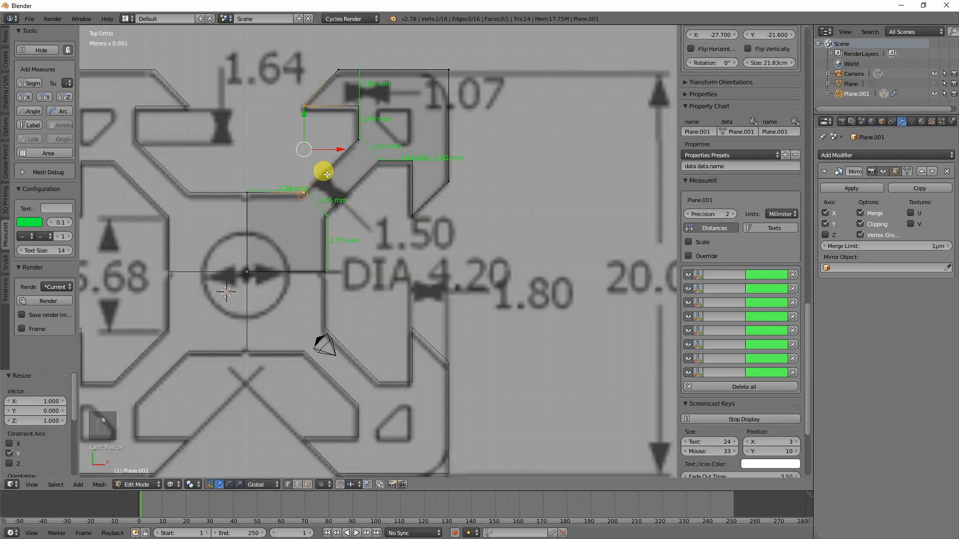
key(s)
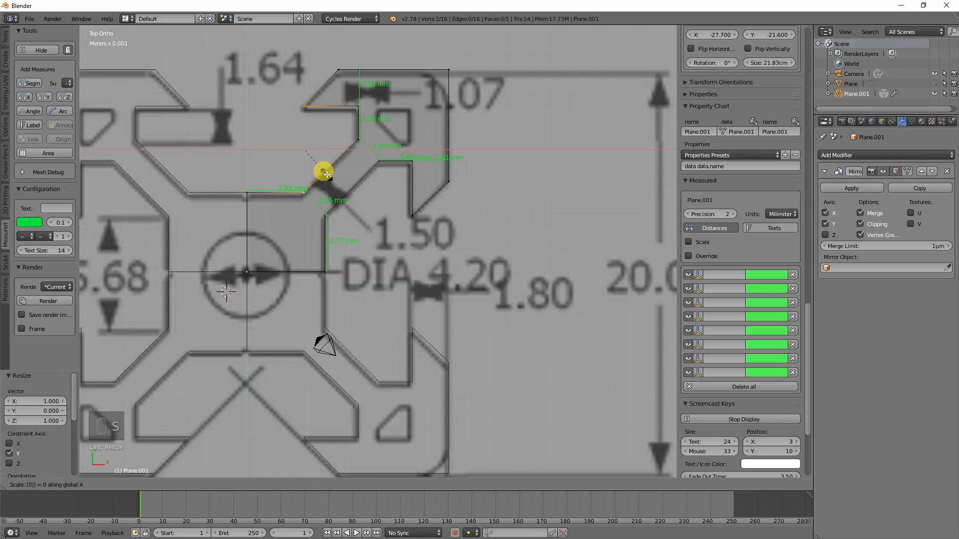
key(Return)
Step: Move the core's side corner vertex and the side channel's lip tip vertex together about 0.074 mm up along Y
key(a)
key(c)
click(324, 216)
click(415, 220)
scroll(380, 223, up, 5)
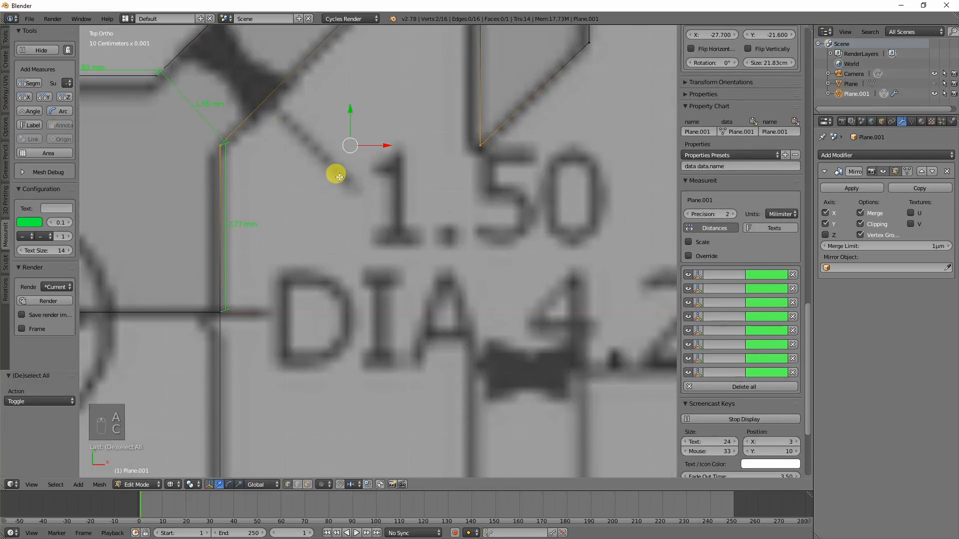
scroll(334, 171, down, 4)
shift+middle_drag(351, 187, 423, 256)
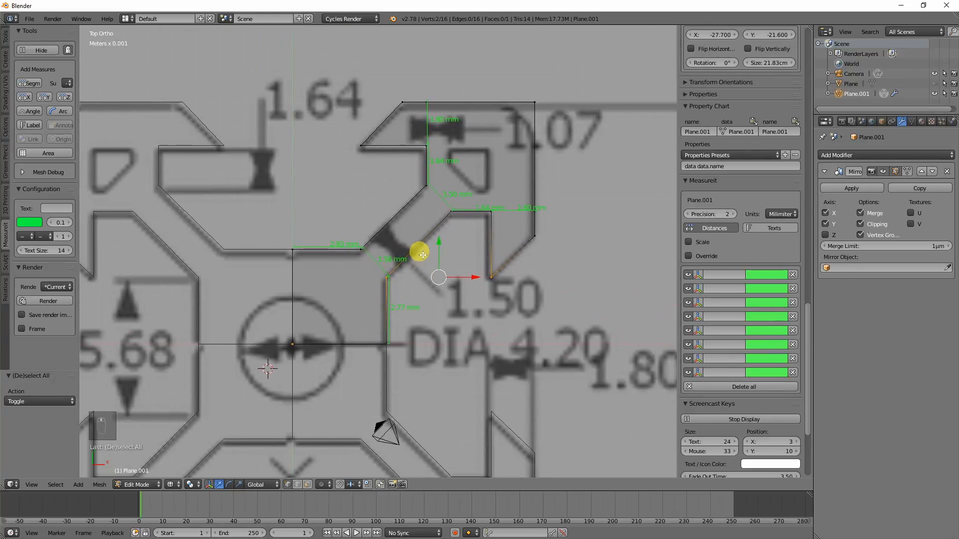
key(g)
key(x)
key(y)
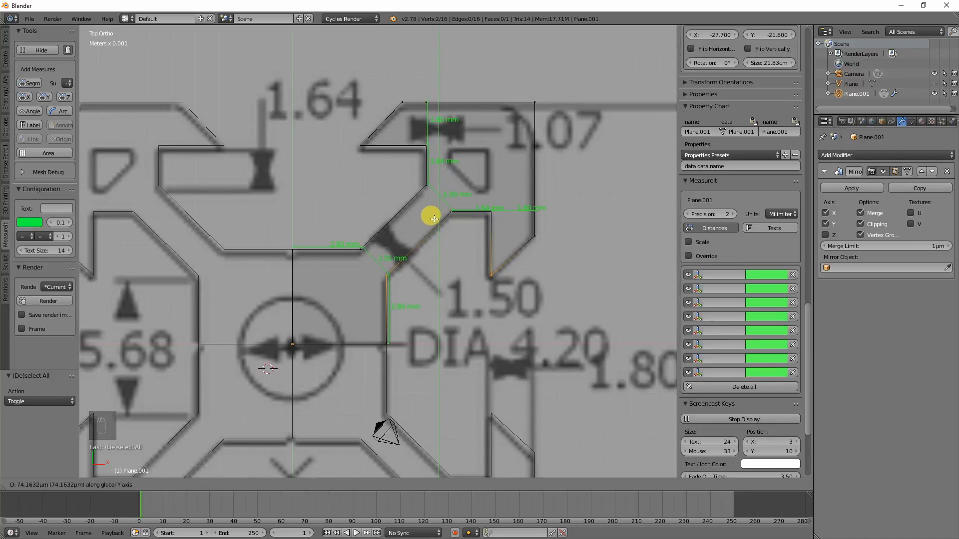
click(435, 219)
Step: Move the core's upper corner vertex and the top channel's lip tip vertex 8.24 µm outward along X
key(a)
key(c)
click(360, 245)
click(368, 138)
right_click(368, 138)
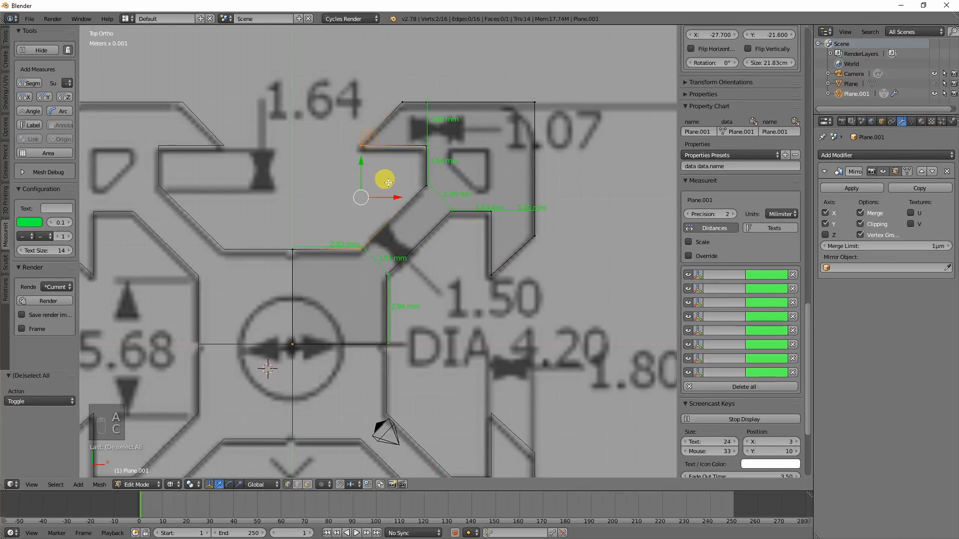
key(g)
key(x)
key(y)
right_click(391, 182)
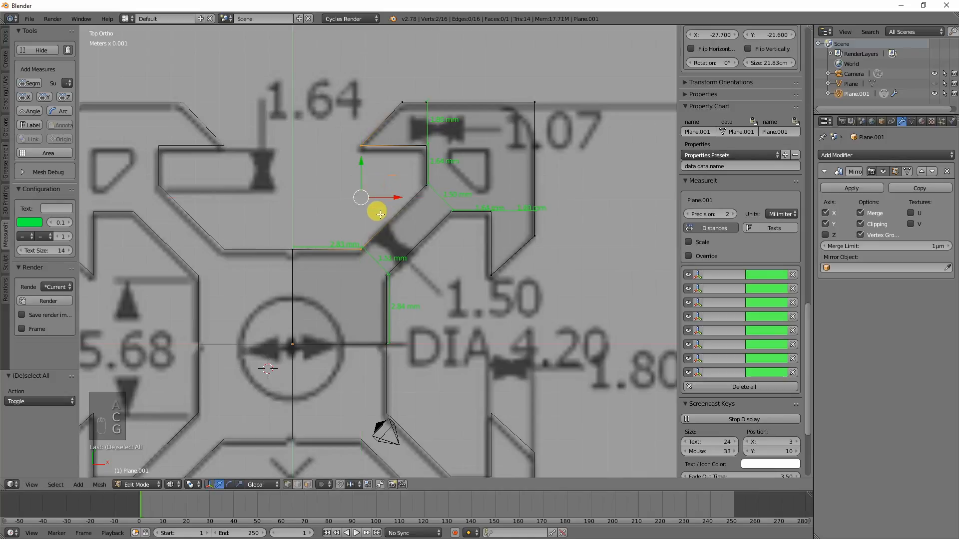
key(g)
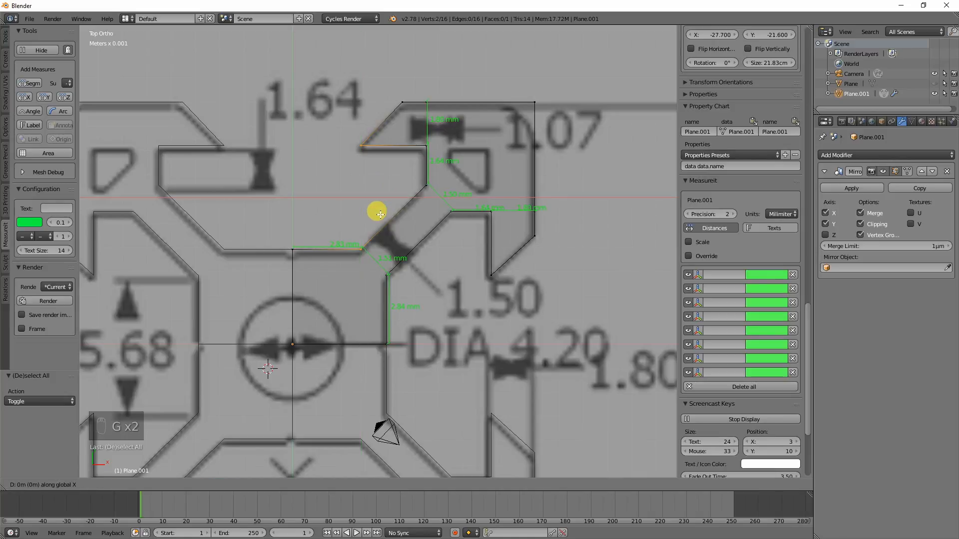
click(381, 213)
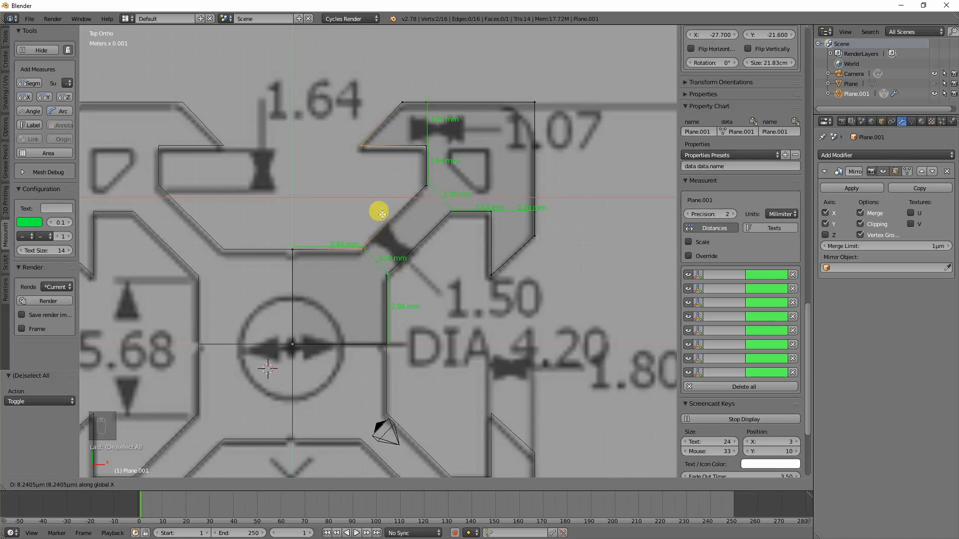
Step: Examine the complete mirrored profile in Object Mode with solid shading, in perspective and from the top against the drawing
shift+middle_drag(451, 192, 408, 228)
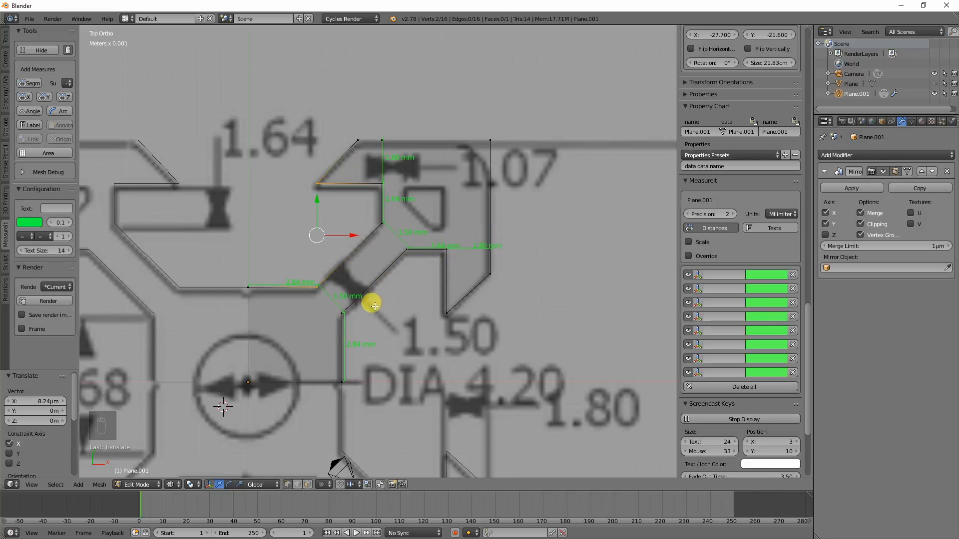
key(Tab)
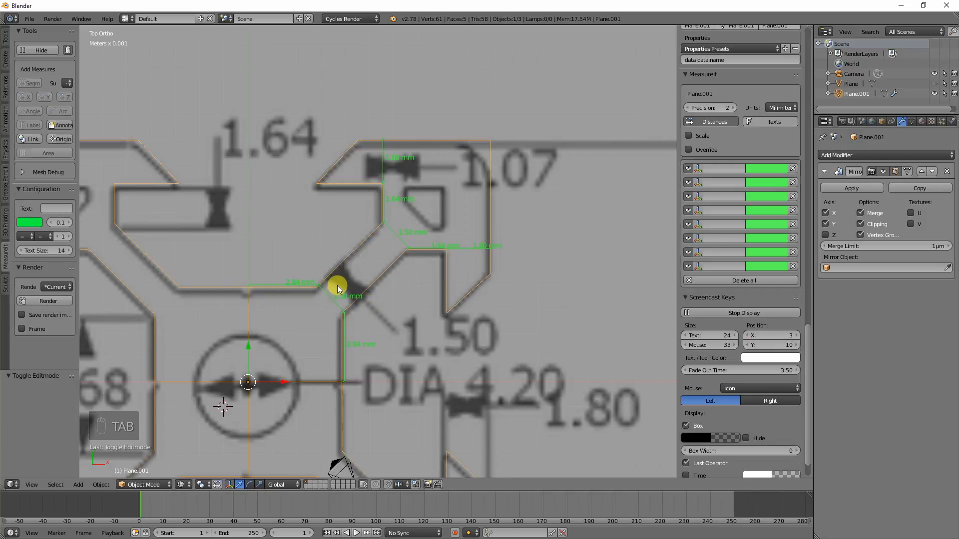
key(z)
scroll(337, 285, down, 3)
middle_drag(368, 332, 404, 334)
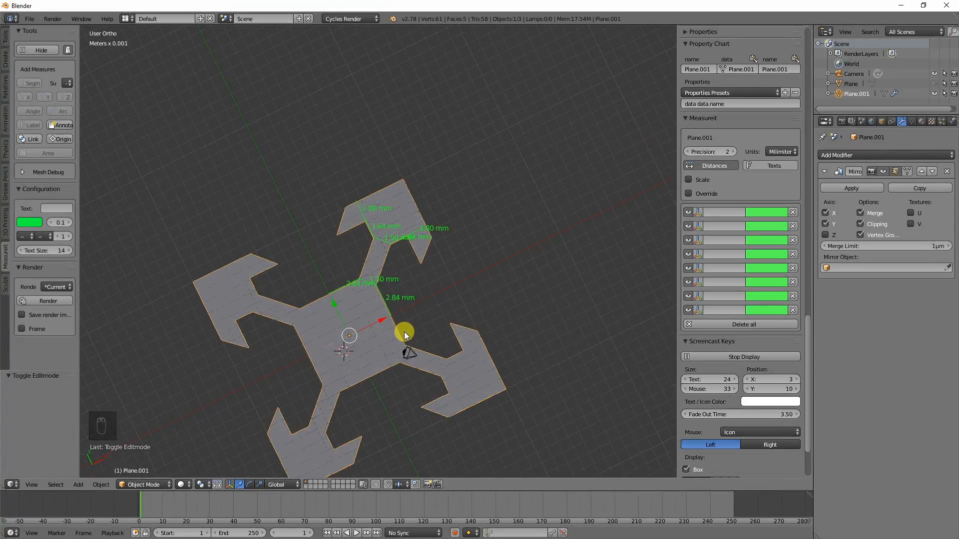
key(KP_7)
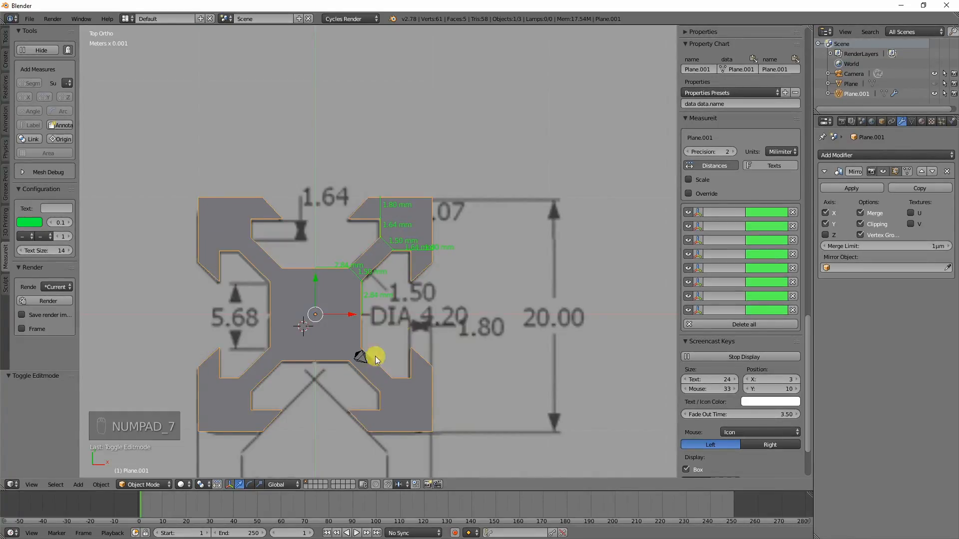
shift+middle_drag(391, 421, 433, 355)
scroll(433, 355, up, 1)
shift+middle_drag(503, 194, 428, 314)
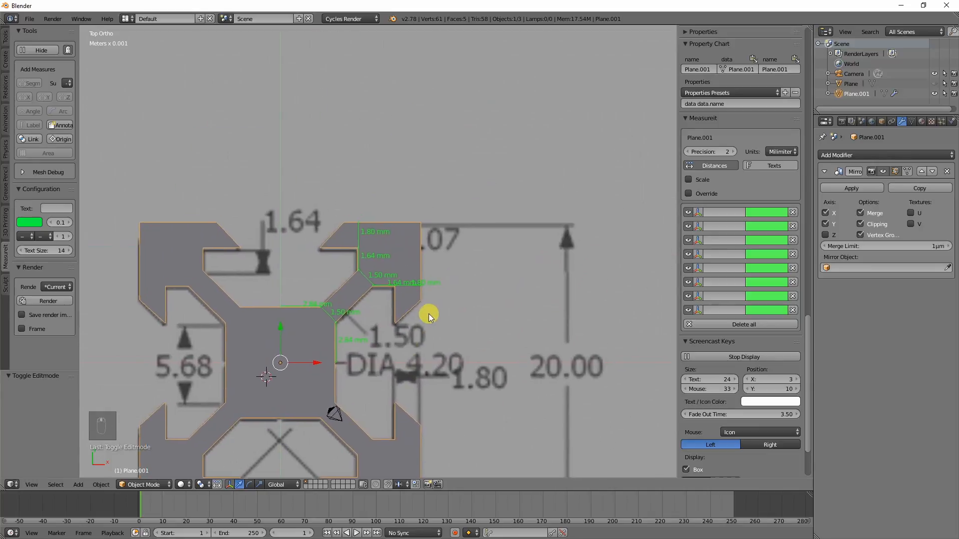
scroll(428, 315, up, 2)
key(Tab)
right_click(449, 336)
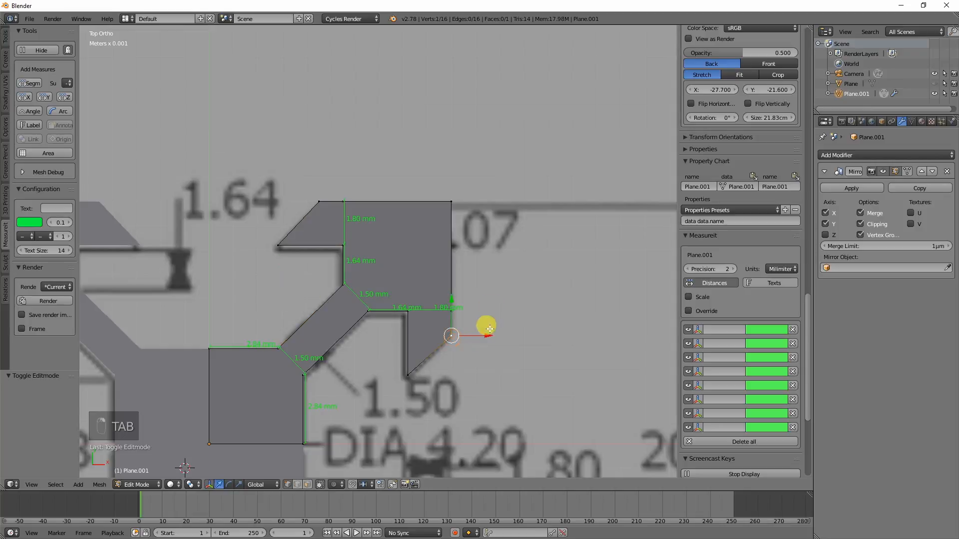
key(g)
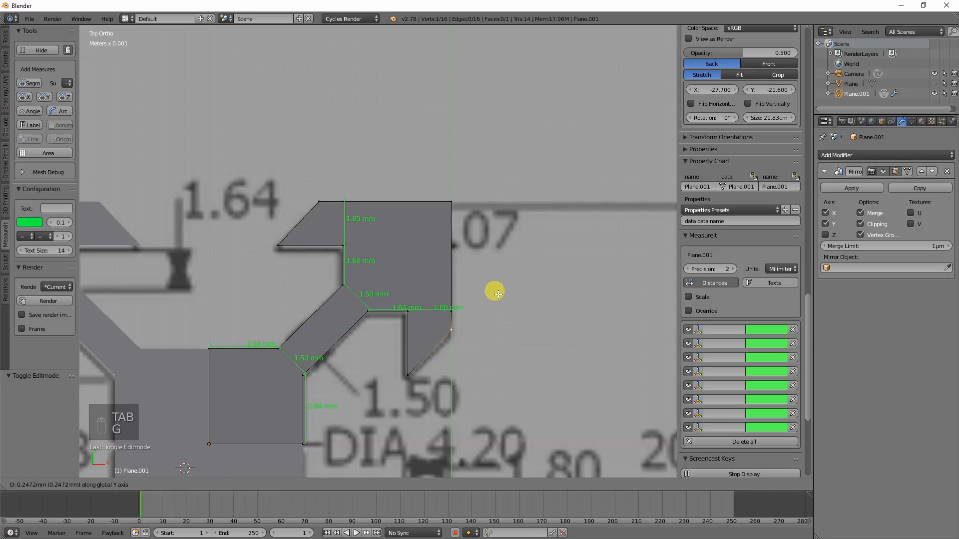
right_click(493, 268)
key(g)
key(x)
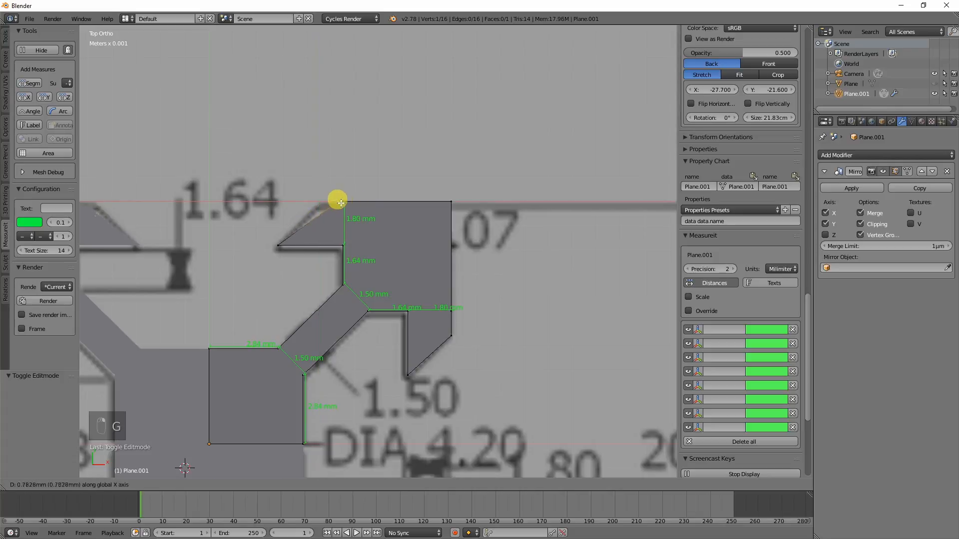
right_click(329, 202)
Step: Return to wireframe display in Object Mode and add a new mesh plane
scroll(324, 257, down, 3)
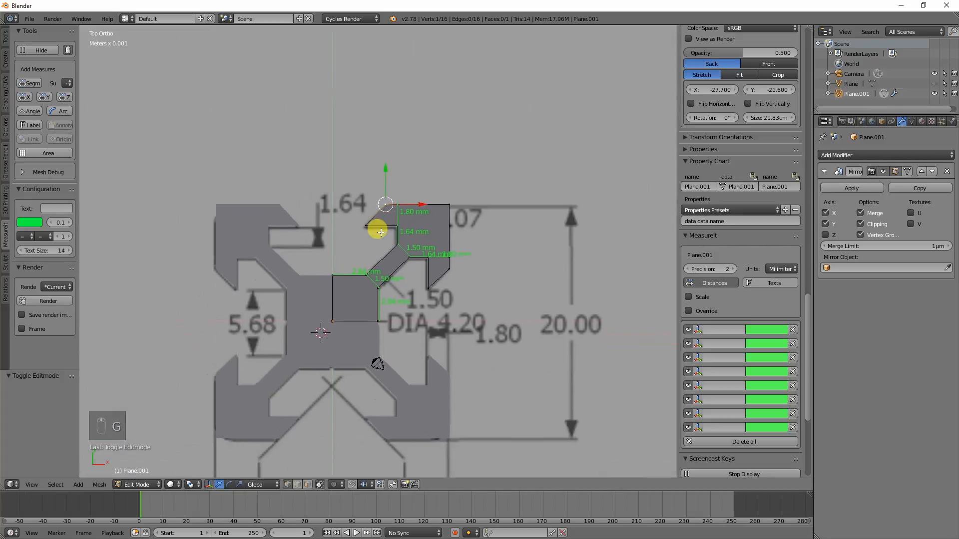
scroll(397, 238, up, 4)
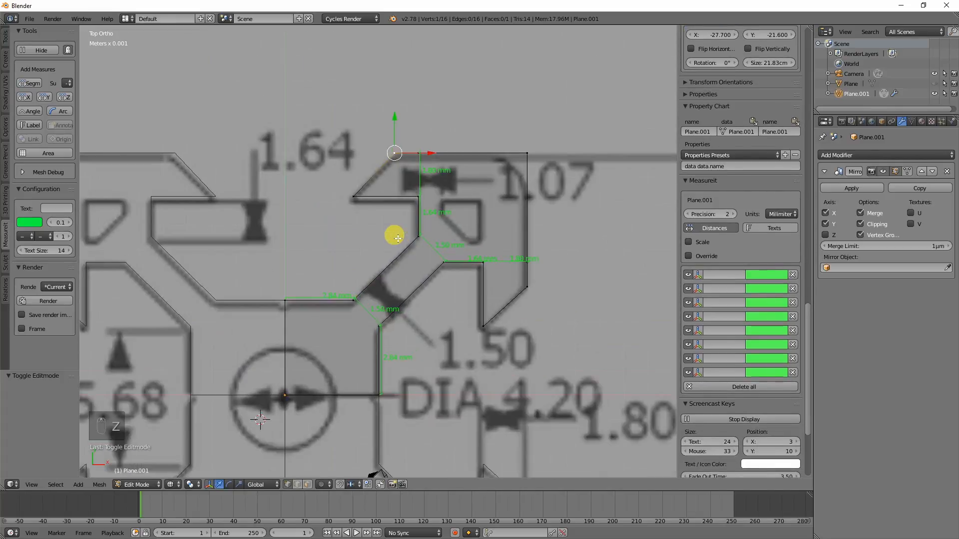
key(Tab)
scroll(402, 242, down, 3)
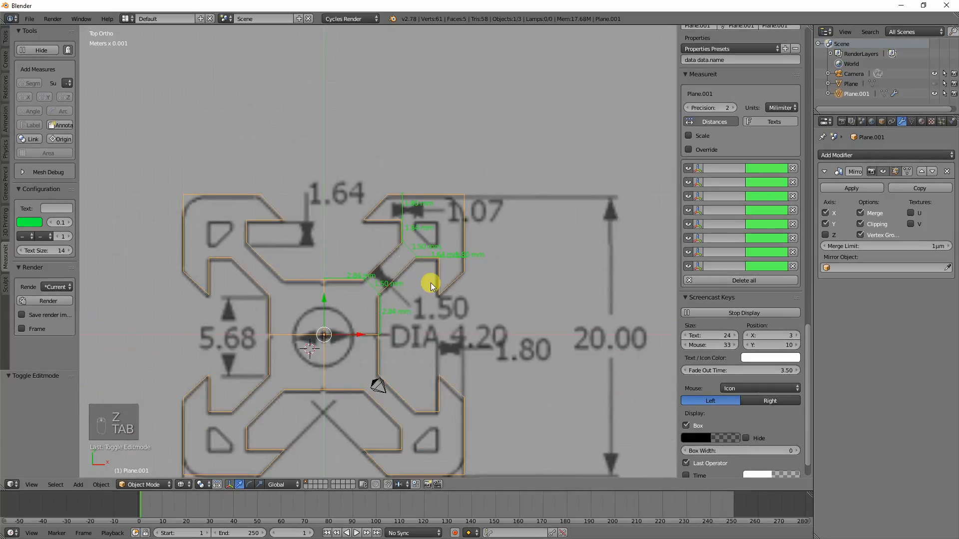
key(shift+a)
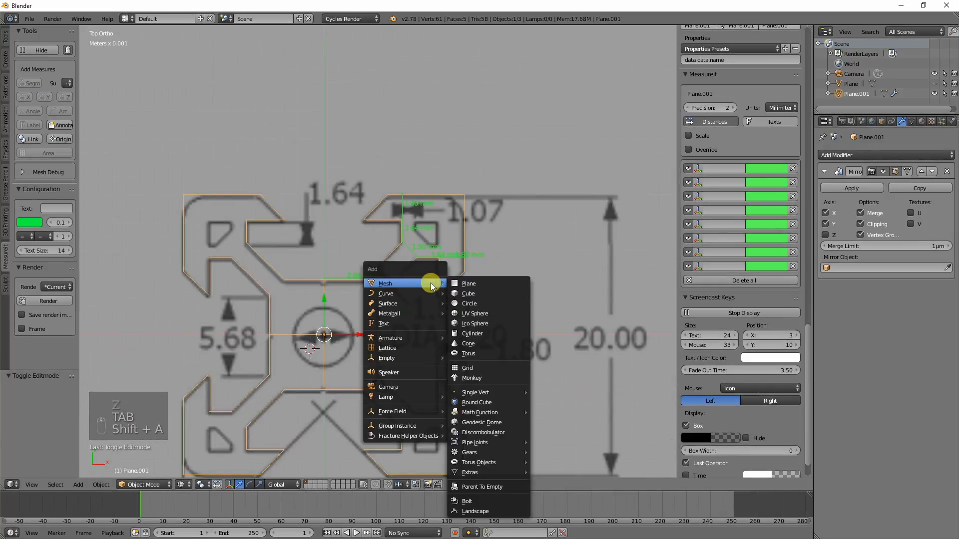
click(466, 285)
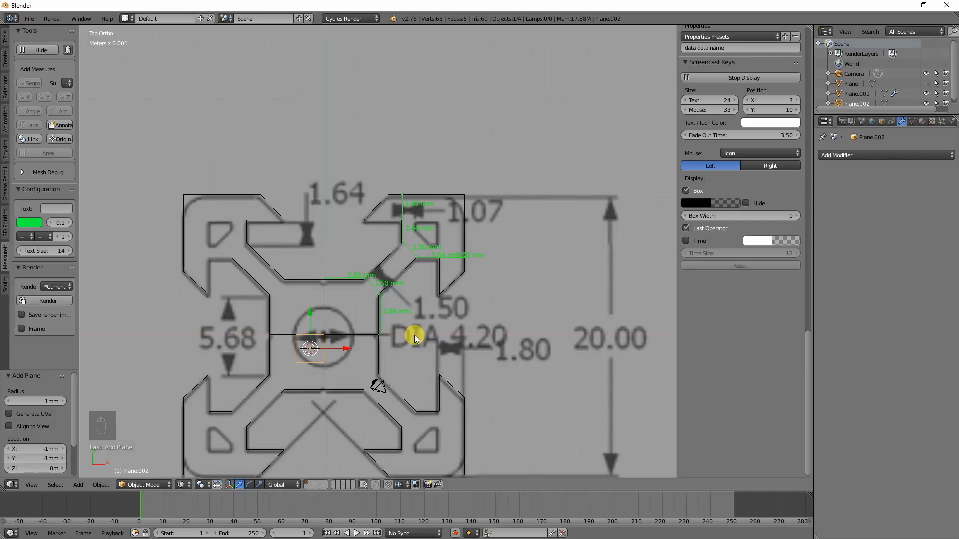
Step: Snap the 3D cursor to the world center and the new plane to the cursor
key(shift+s)
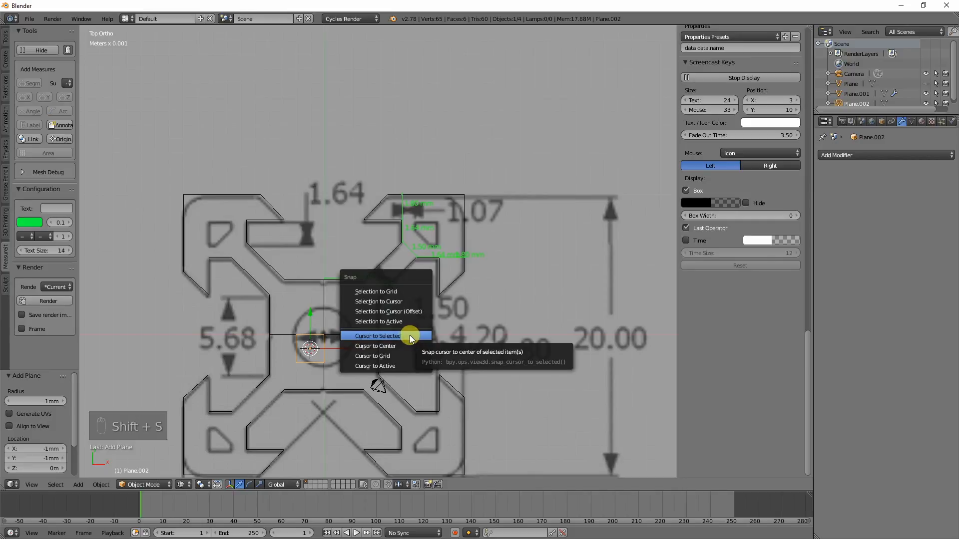
click(397, 344)
key(shift+s)
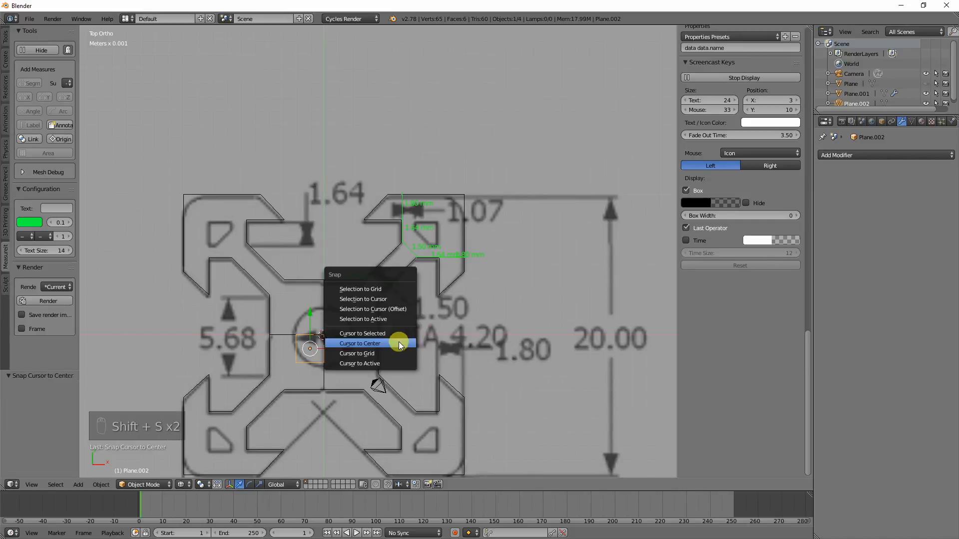
click(392, 299)
Step: Rotate the new plane 45° and scale it up by a factor of about 6.636
text(r45)
key(Return)
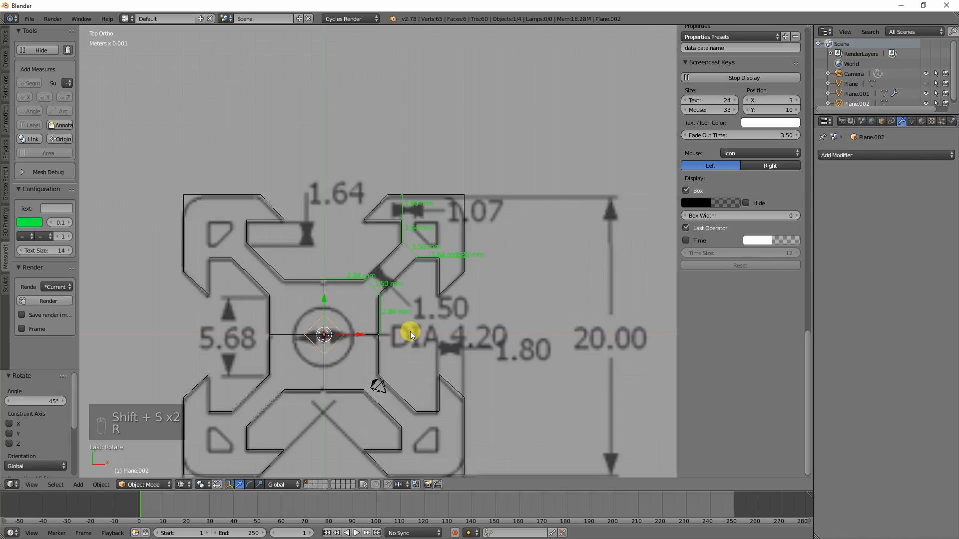
key(s)
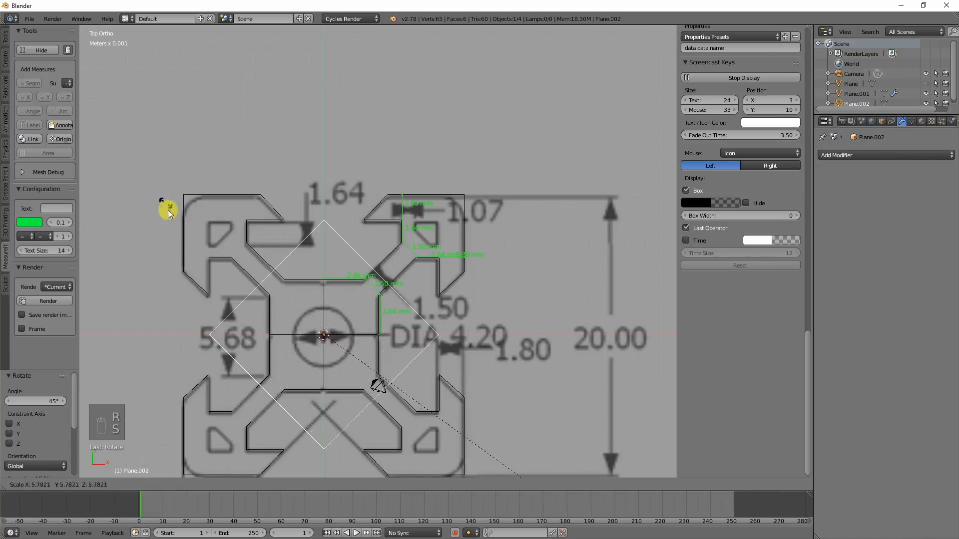
click(214, 268)
Step: Move the rotated plane about 1.474 cm along X so its edge meets the inner corner of the profile's right-hand lip
key(g)
key(x)
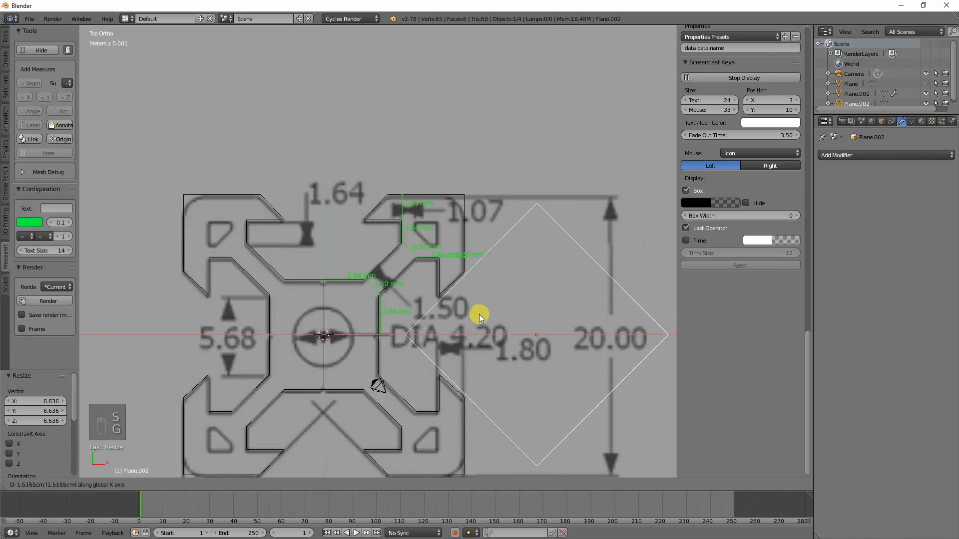
click(477, 316)
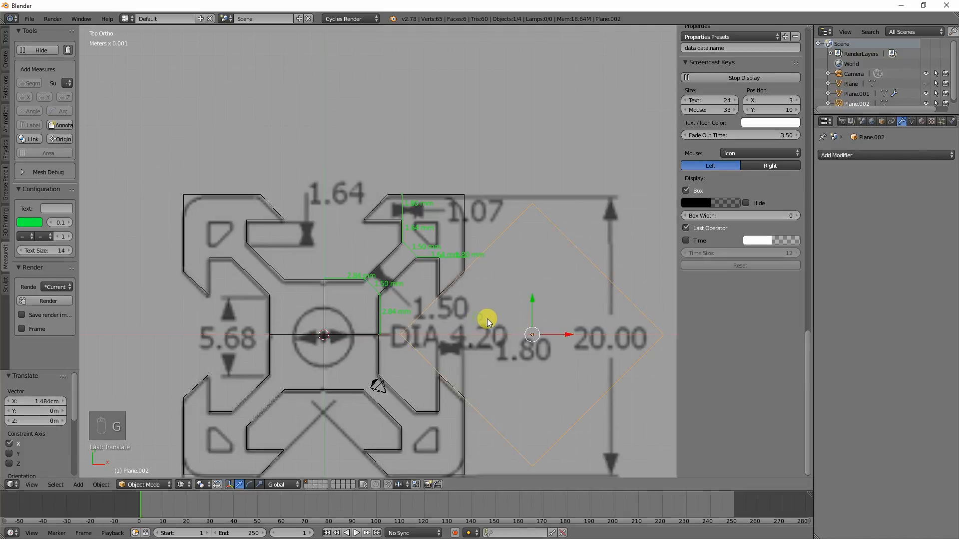
scroll(487, 319, up, 10)
scroll(477, 209, up, 8)
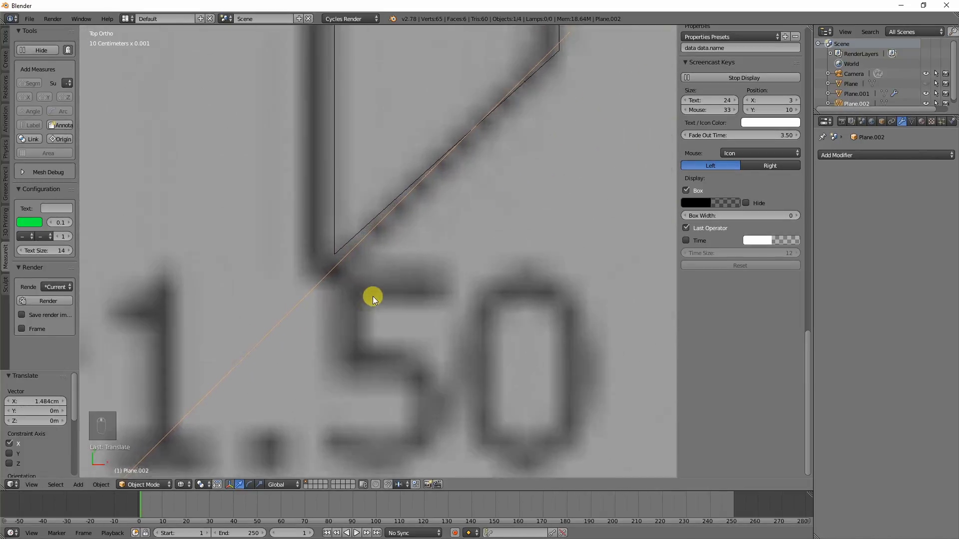
key(g)
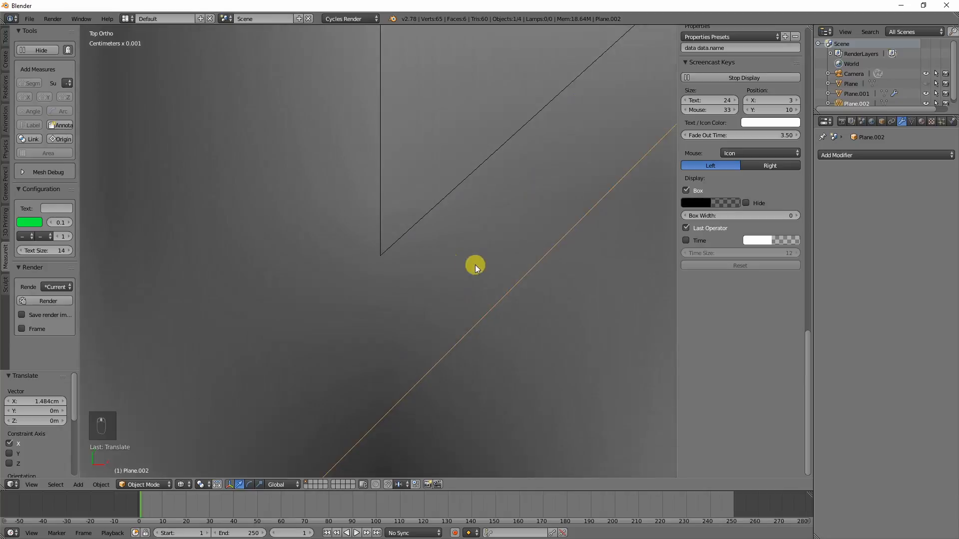
key(x)
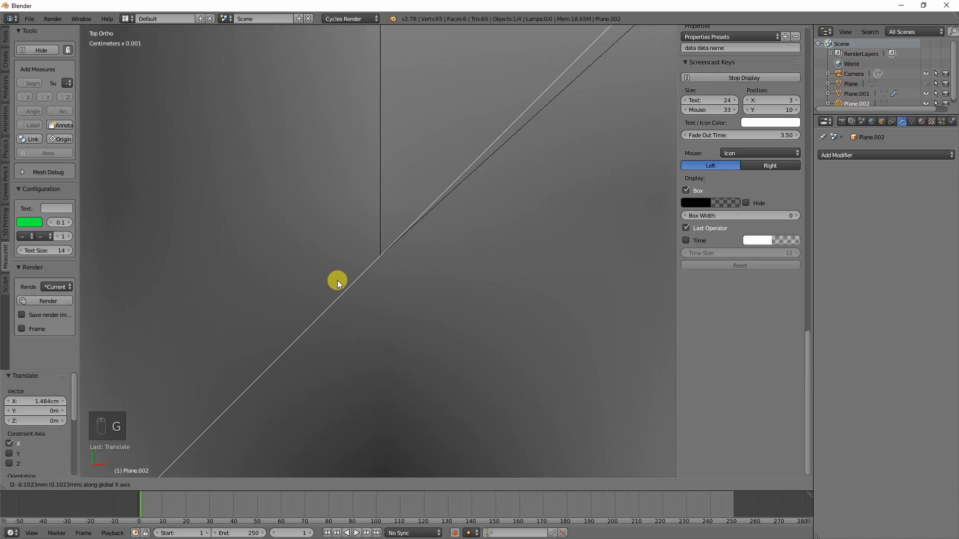
click(338, 279)
Step: Fine-tune the plane's X position so its edge passes precisely through the right-hand lip's inner corner vertex
scroll(349, 272, up, 5)
shift+middle_drag(411, 317, 396, 280)
scroll(394, 282, up, 10)
shift+middle_drag(403, 317, 269, 166)
scroll(319, 268, up, 9)
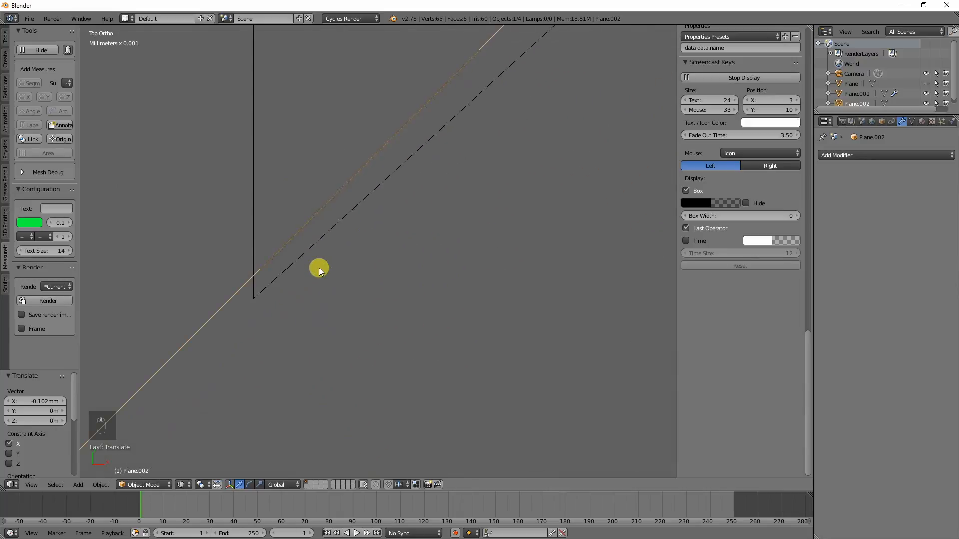
shift+middle_drag(159, 329, 392, 238)
scroll(391, 239, up, 4)
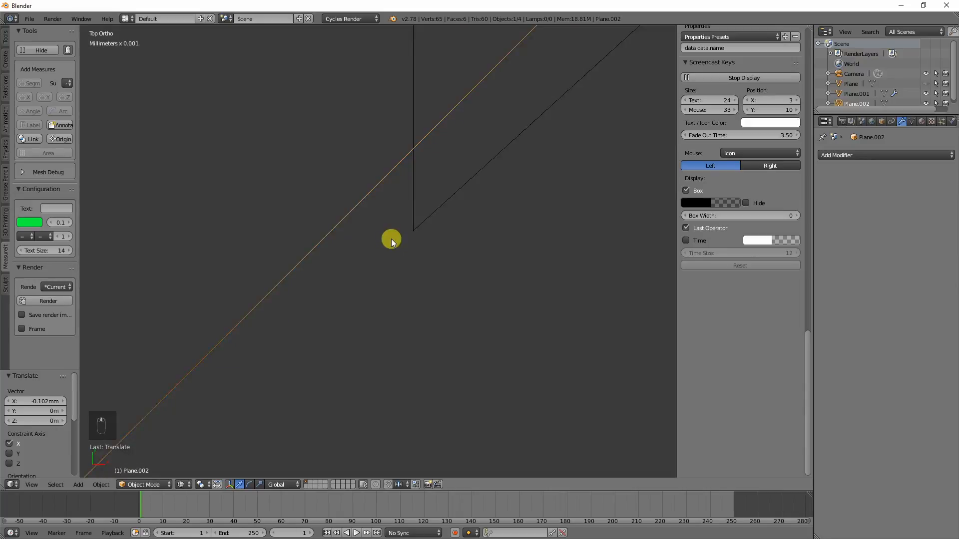
key(g)
key(x)
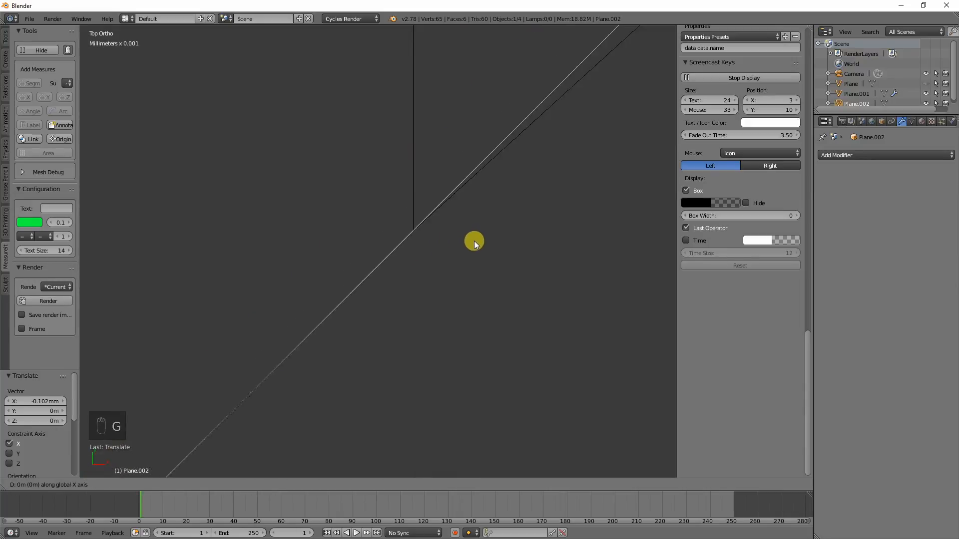
click(474, 240)
Step: In Edit Mode on the profile, move the right-hand lip's outer corner vertex about 0.166 mm along Y onto the plane's edge
scroll(416, 292, down, 9)
scroll(416, 291, down, 2)
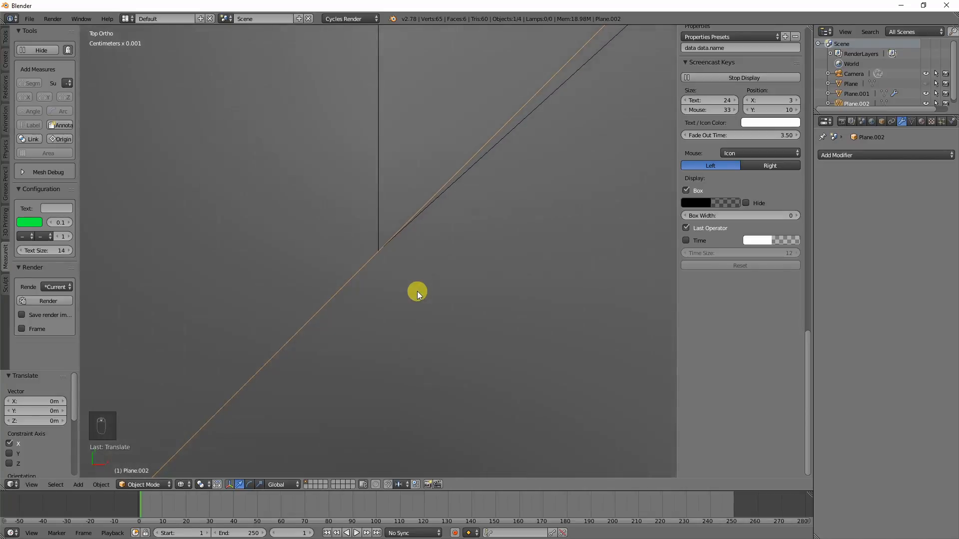
scroll(418, 290, down, 4)
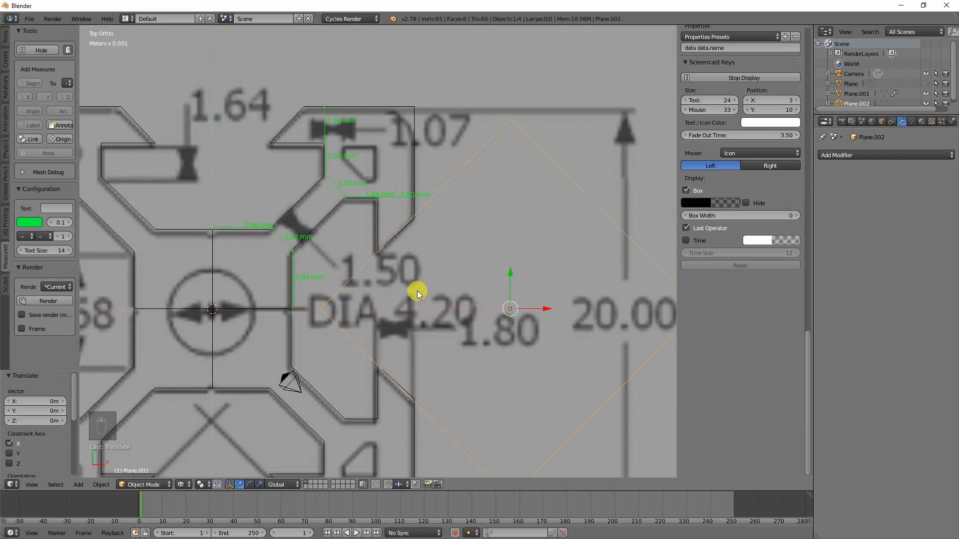
right_click(415, 219)
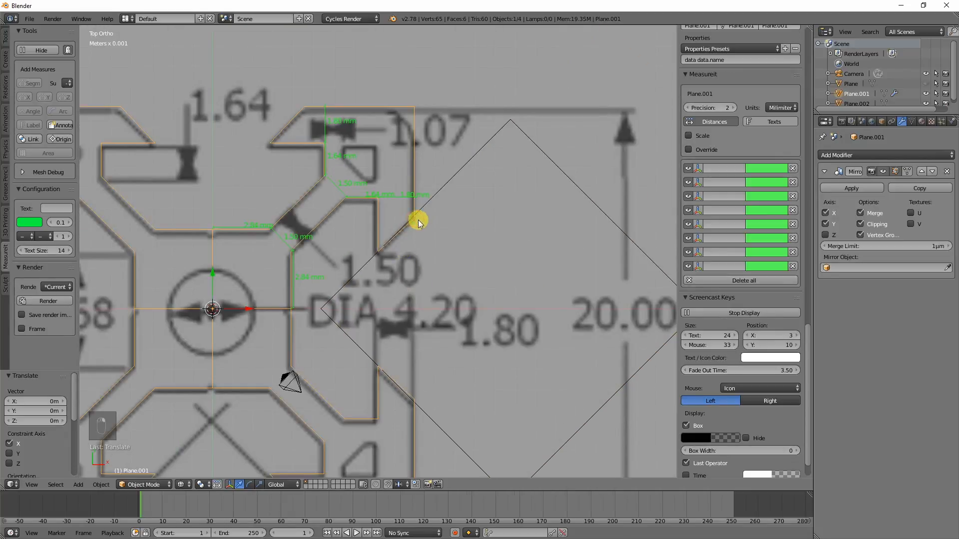
key(Tab)
scroll(402, 243, up, 1)
right_click(395, 245)
scroll(397, 252, up, 7)
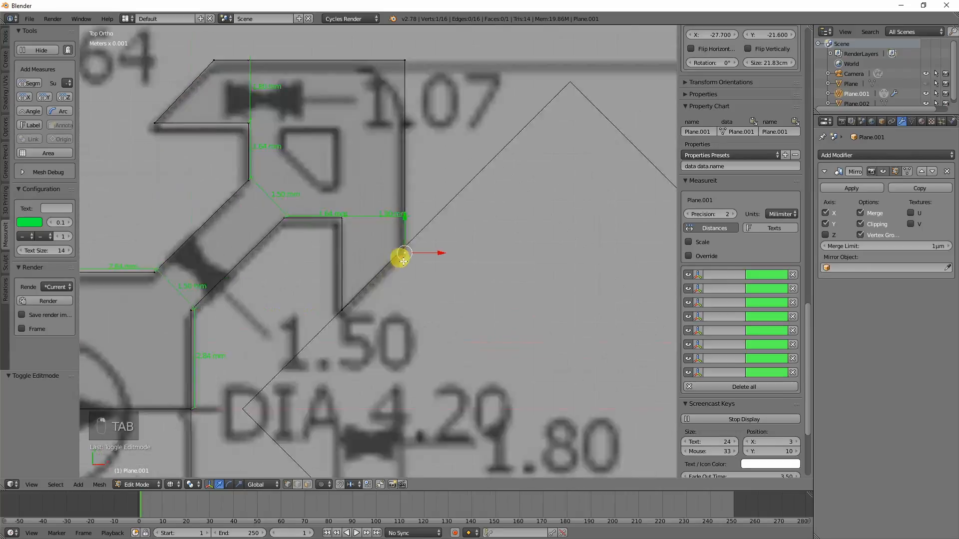
scroll(435, 280, up, 4)
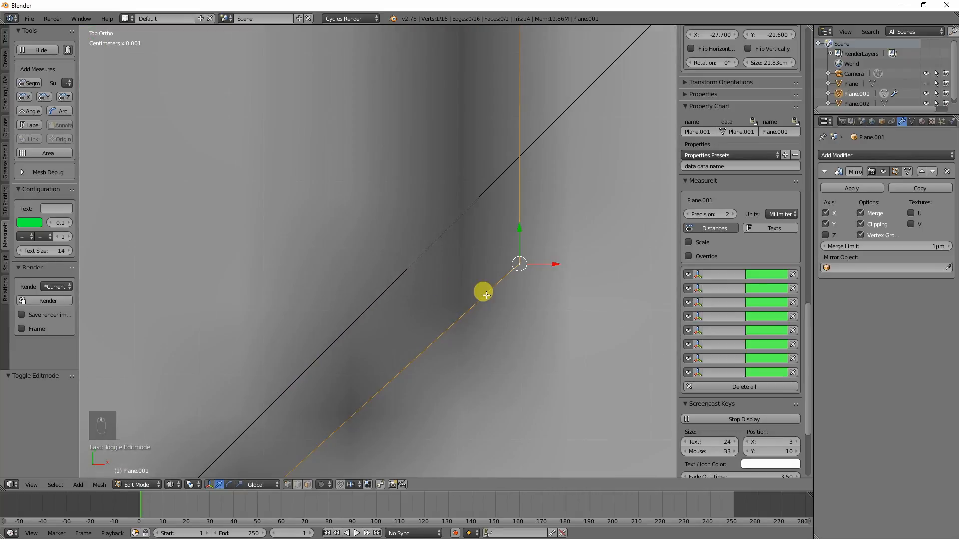
key(g)
key(y)
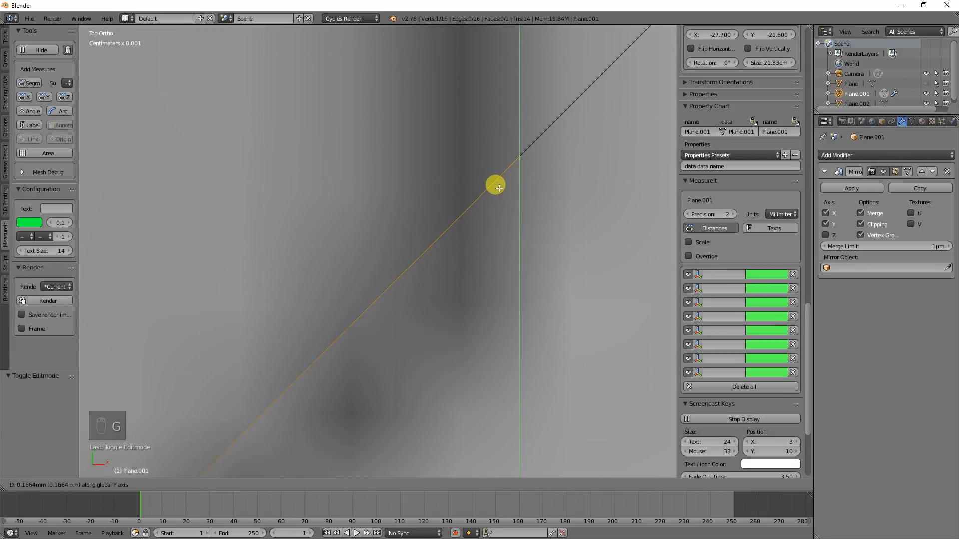
click(496, 185)
Step: Fine-tune the outer lip vertex along Y to line it up more closely with the plane's 45° edge
shift+middle_drag(466, 180, 414, 281)
scroll(415, 281, up, 5)
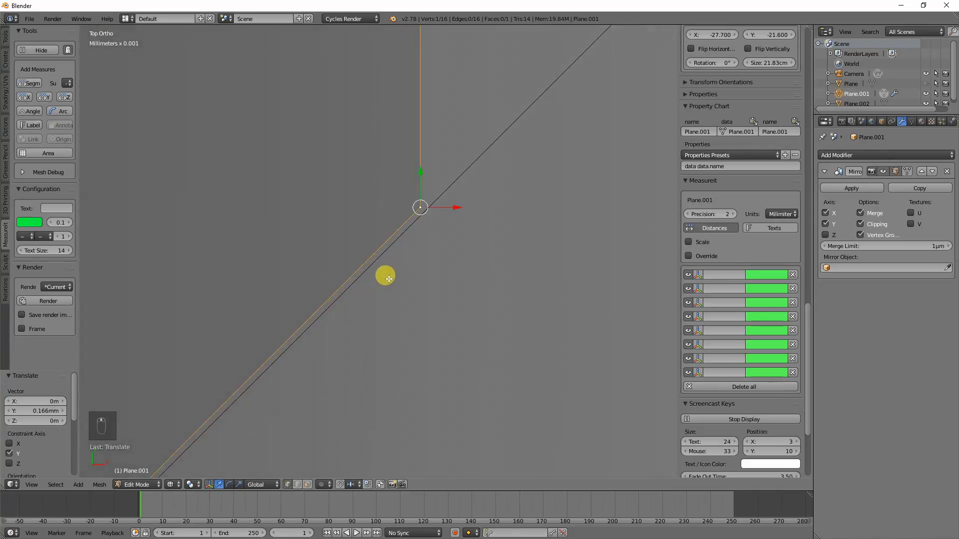
scroll(389, 278, up, 4)
shift+middle_drag(449, 213, 397, 271)
scroll(404, 261, up, 10)
key(g)
key(y)
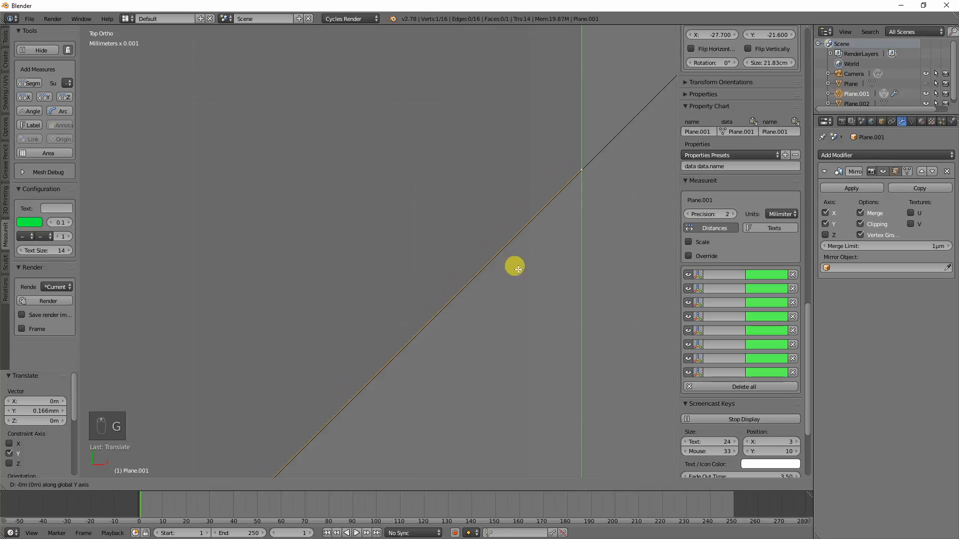
click(517, 270)
shift+middle_drag(535, 249, 430, 293)
scroll(471, 227, up, 3)
shift+middle_drag(536, 205, 393, 261)
scroll(450, 263, up, 5)
scroll(419, 289, down, 5)
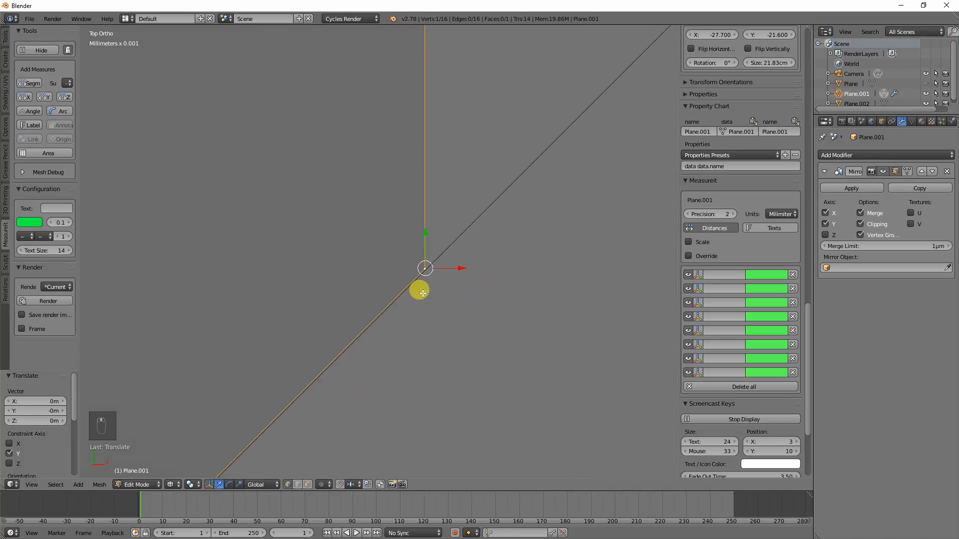
scroll(427, 293, up, 5)
scroll(428, 294, up, 3)
shift+middle_drag(548, 336, 359, 236)
scroll(477, 293, up, 2)
scroll(363, 238, up, 4)
key(g)
key(x)
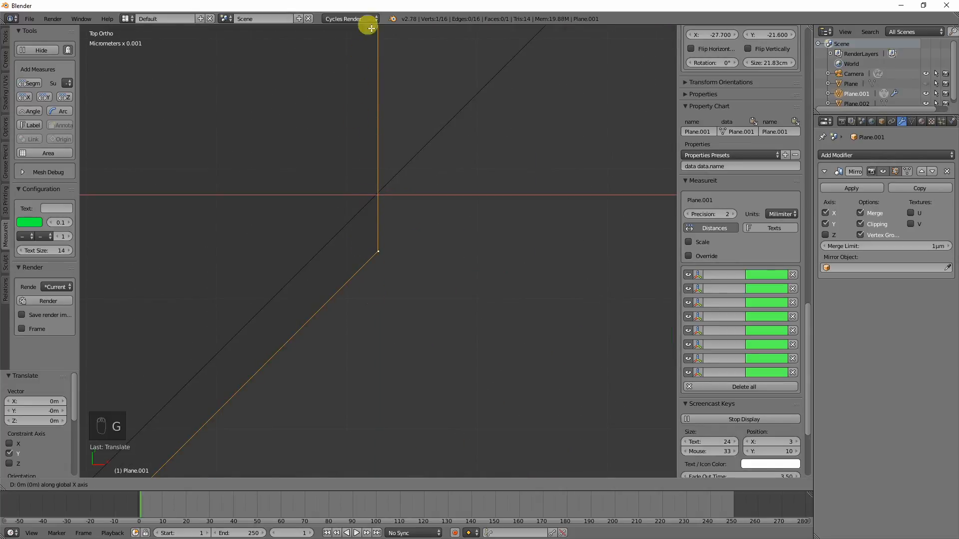
right_click(377, 456)
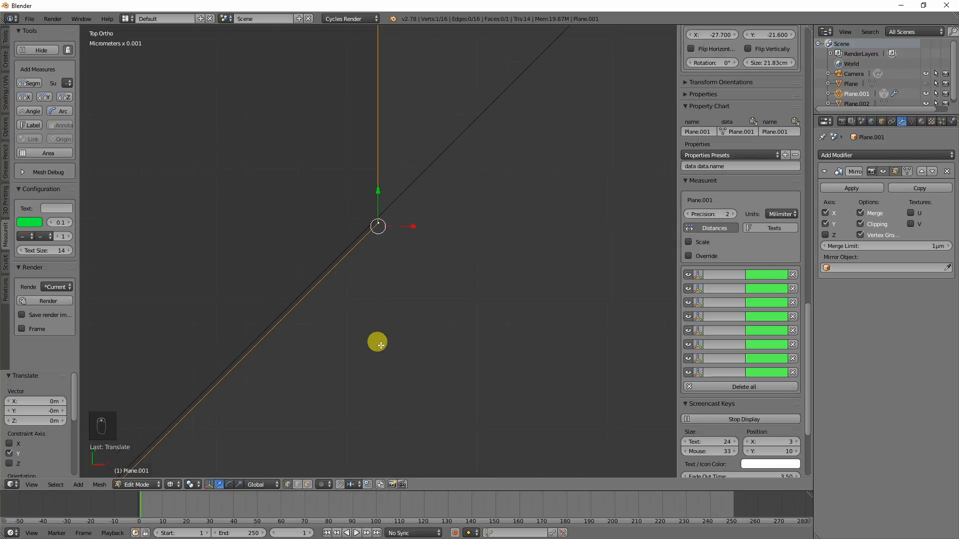
key(g)
key(y)
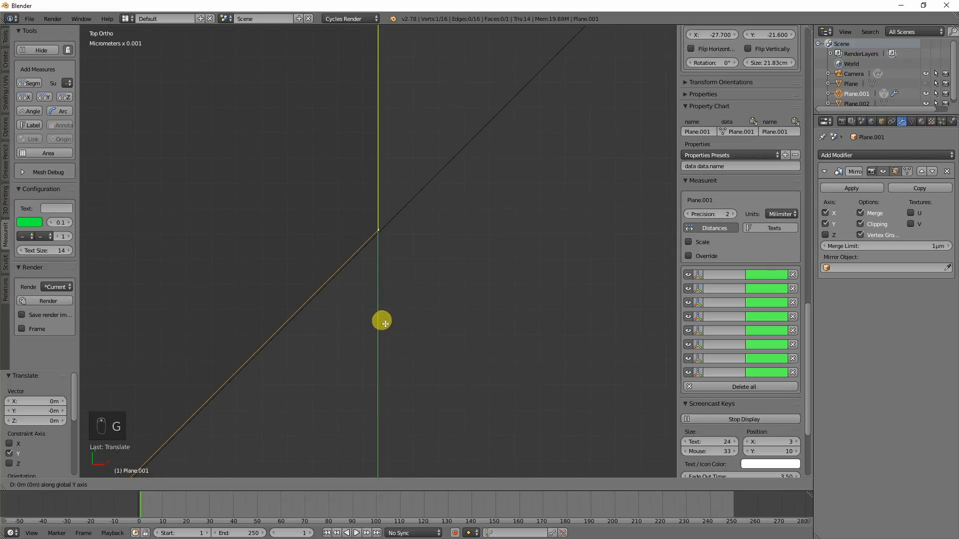
right_click(384, 332)
Step: Nudge the outer lip vertex along Y once more to seat it on the 45° guide edge
scroll(382, 345, down, 8)
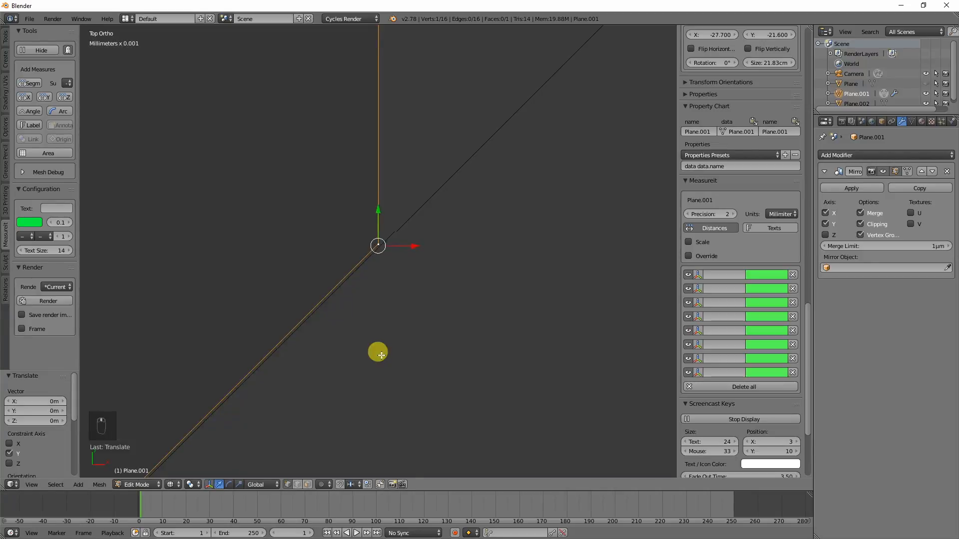
scroll(381, 356, up, 3)
key(g)
key(y)
click(378, 360)
scroll(378, 360, down, 5)
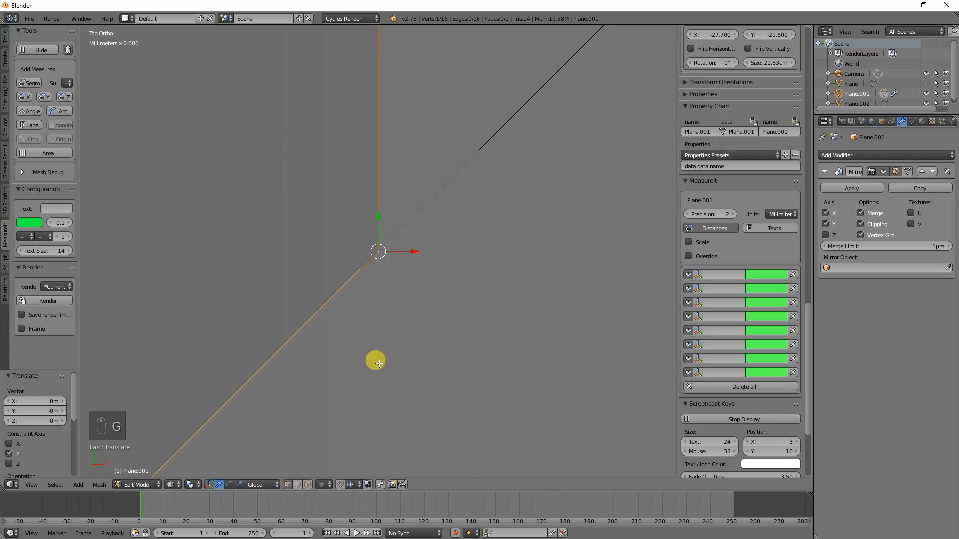
scroll(378, 365, down, 5)
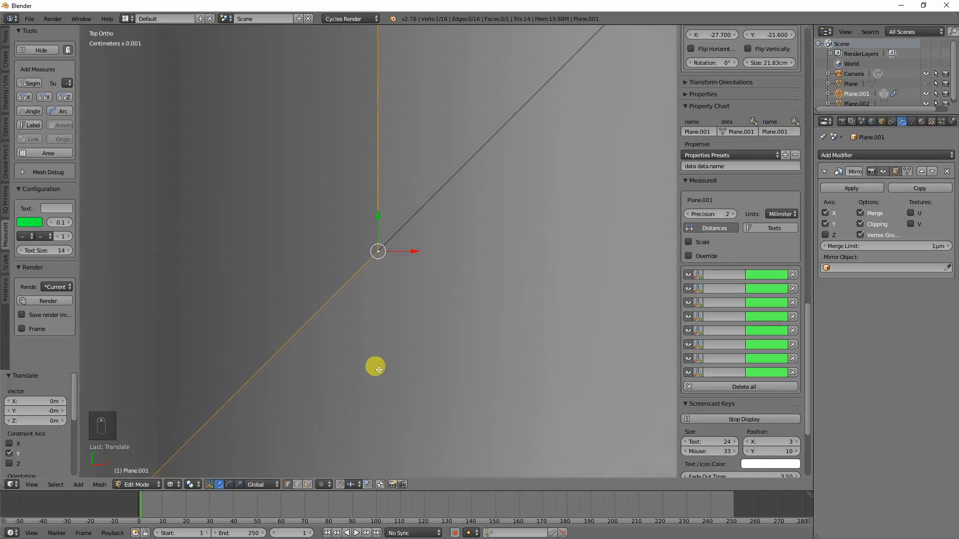
scroll(378, 370, down, 8)
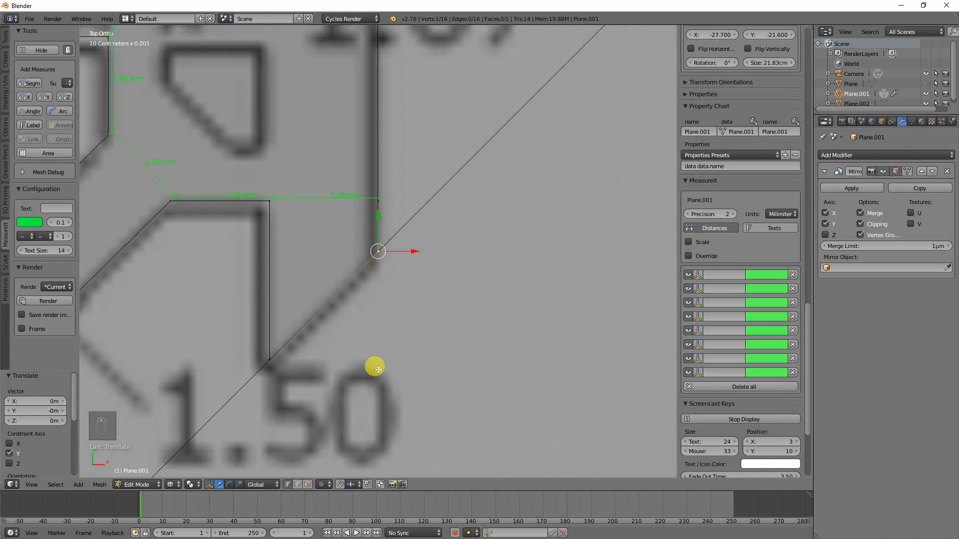
Step: Return to Object Mode and set the rotated plane's X location to 0
shift+middle_drag(383, 388, 411, 282)
scroll(357, 368, down, 2)
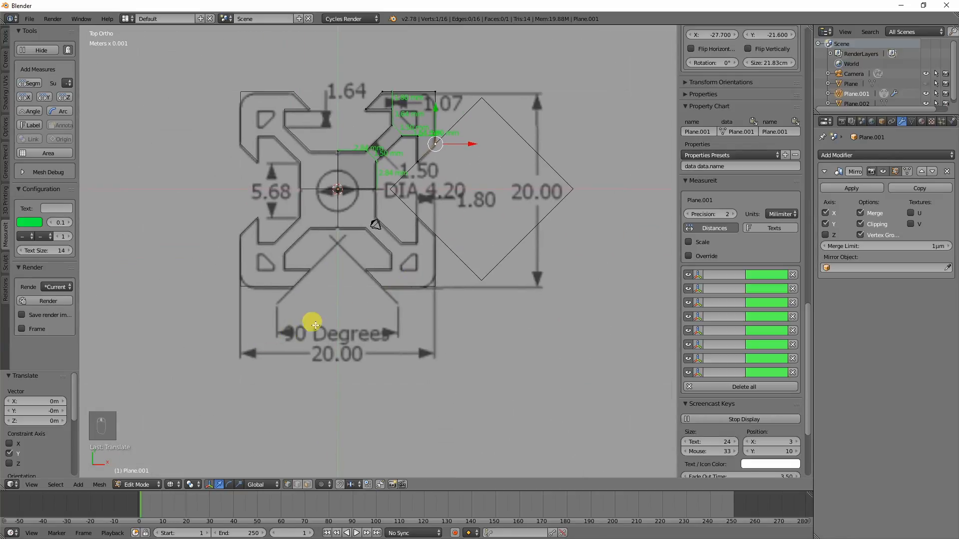
shift+middle_drag(462, 174, 468, 287)
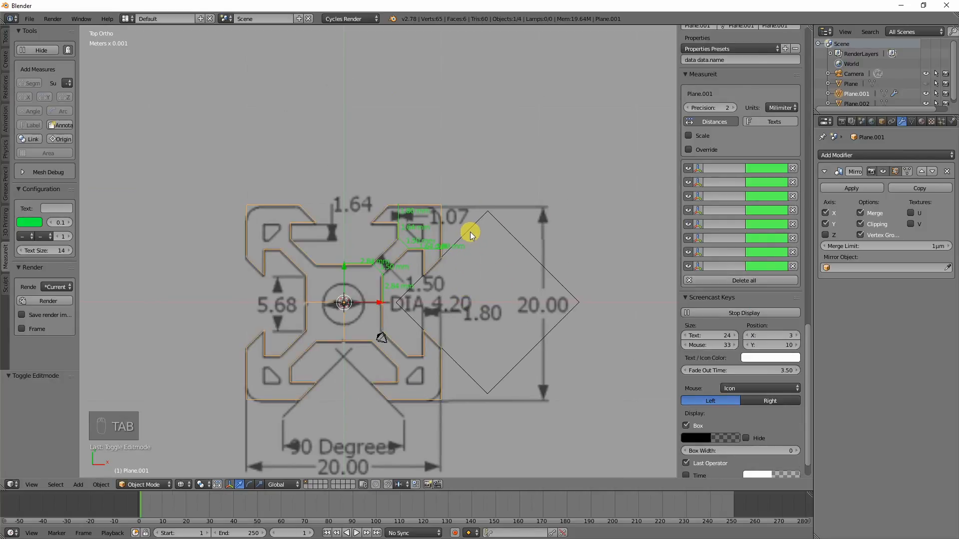
key(Tab)
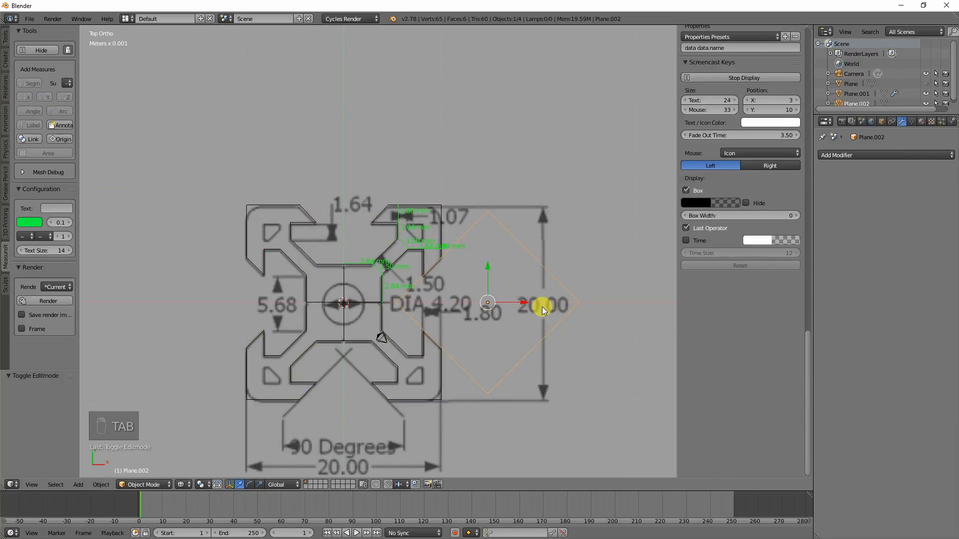
scroll(727, 118, up, 12)
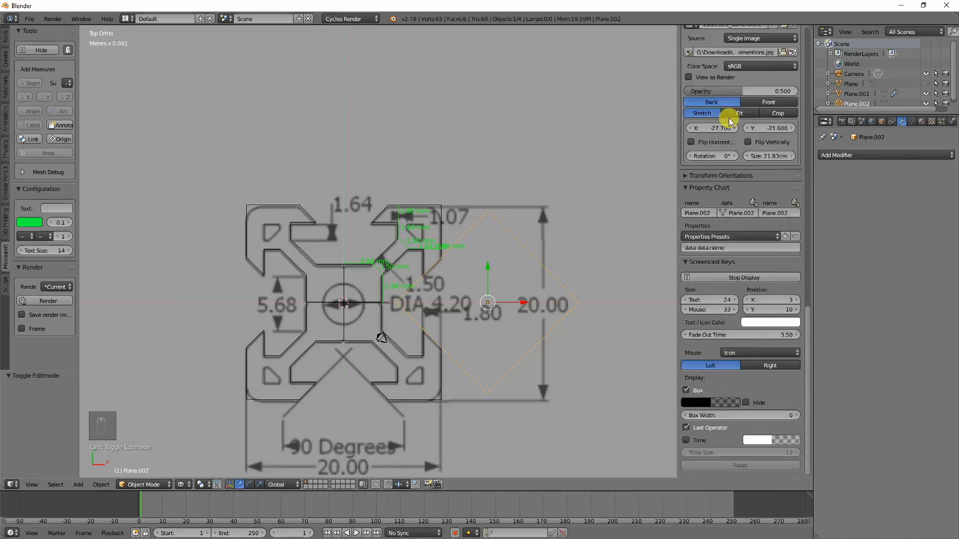
drag(809, 313, 815, 43)
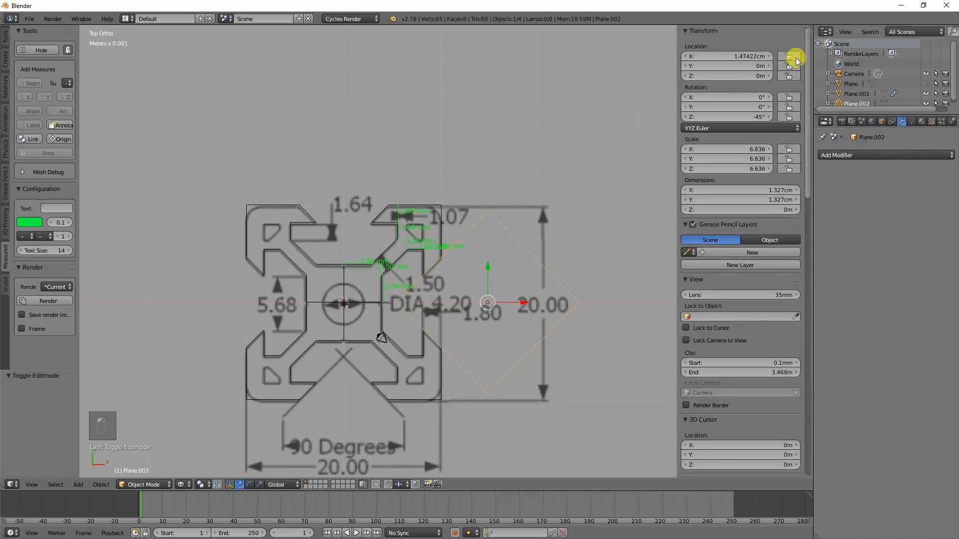
click(732, 56)
text(0)
key(Return)
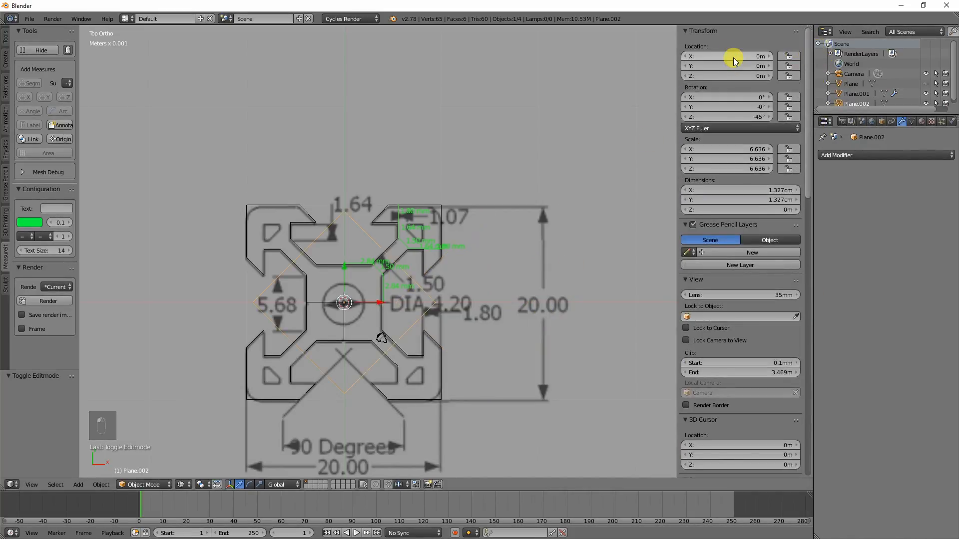
Step: Move the rotated plane about 1.474 cm along Y so its edge meets the inner corner of the profile's upper lip
key(g)
key(y)
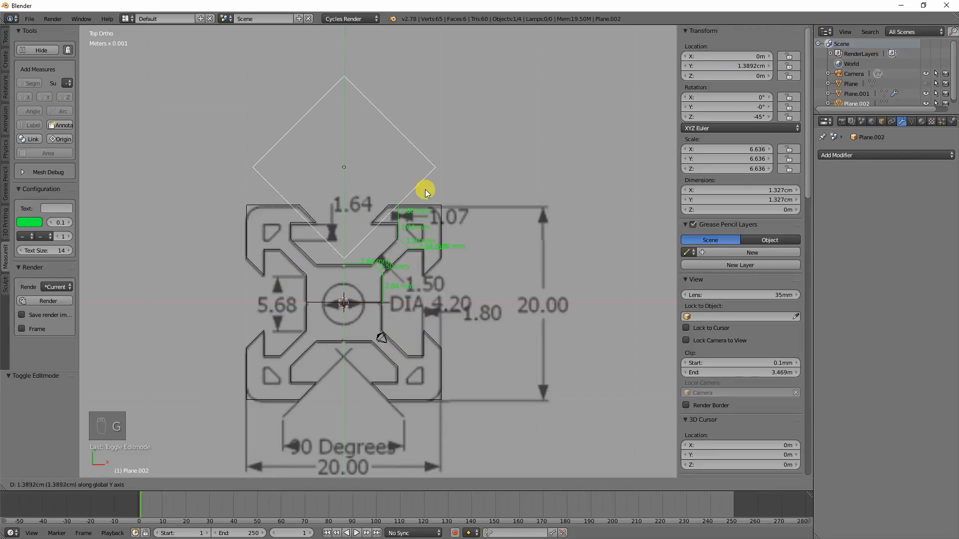
click(424, 183)
scroll(402, 195, up, 10)
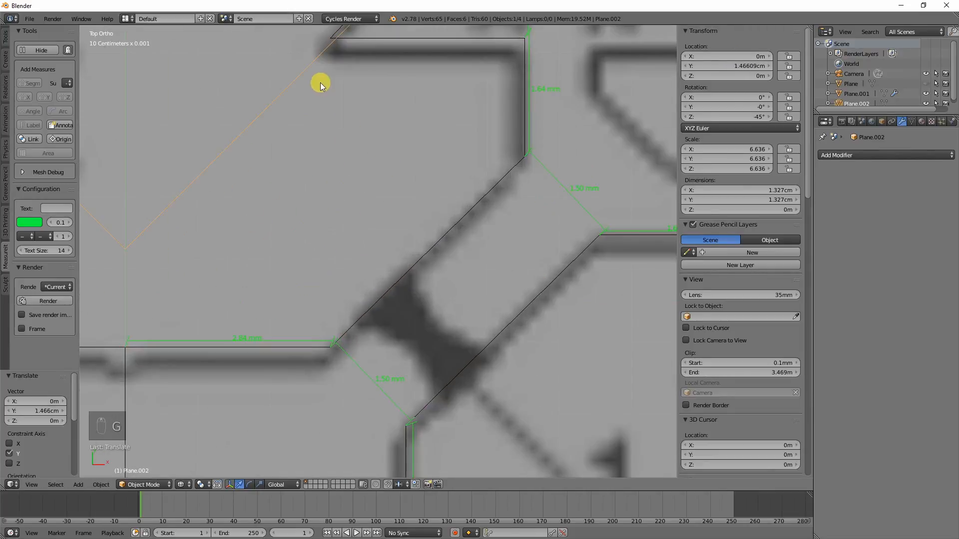
scroll(367, 349, up, 5)
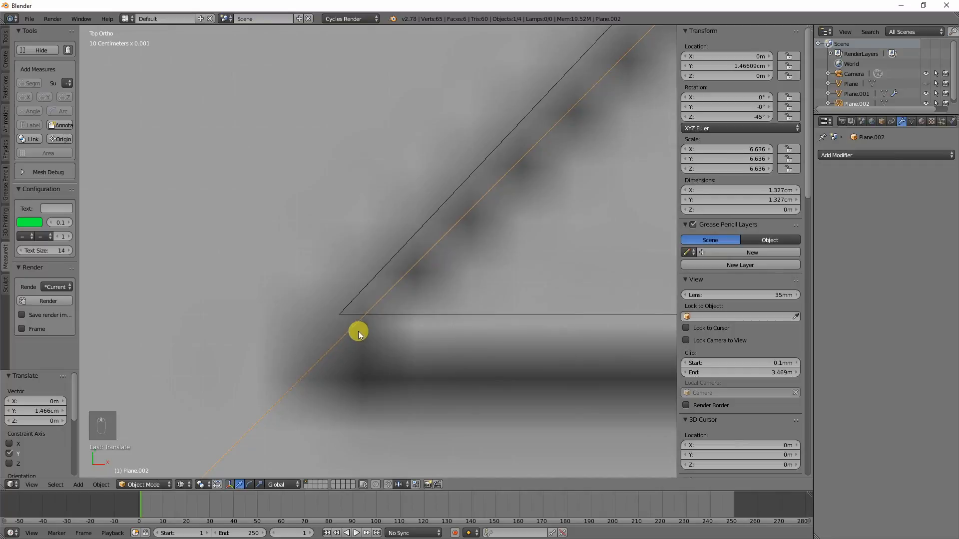
scroll(358, 331, up, 3)
key(g)
key(y)
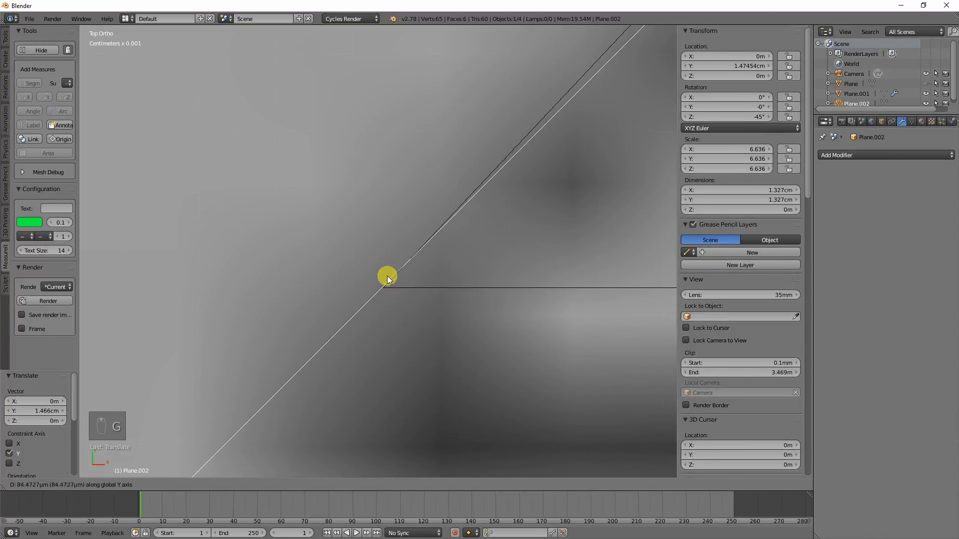
click(388, 279)
Step: Nudge the rotated plane along Y to about 1.47436 cm so its edge meets the lip's inner corner more closely
mouse_move(389, 279)
shift+middle_down()
mouse_move(377, 306)
mouse_move(388, 357)
mouse_move(384, 263)
mouse_move(421, 289)
mouse_move(373, 270)
shift+middle_up()
scroll(384, 264, up, 6)
scroll(373, 270, up, 3)
scroll(374, 271, up, 5)
shift+middle_drag(370, 109, 385, 223)
scroll(386, 223, up, 5)
scroll(389, 272, up, 1)
shift+middle_drag(349, 127, 388, 313)
key(g)
key(y)
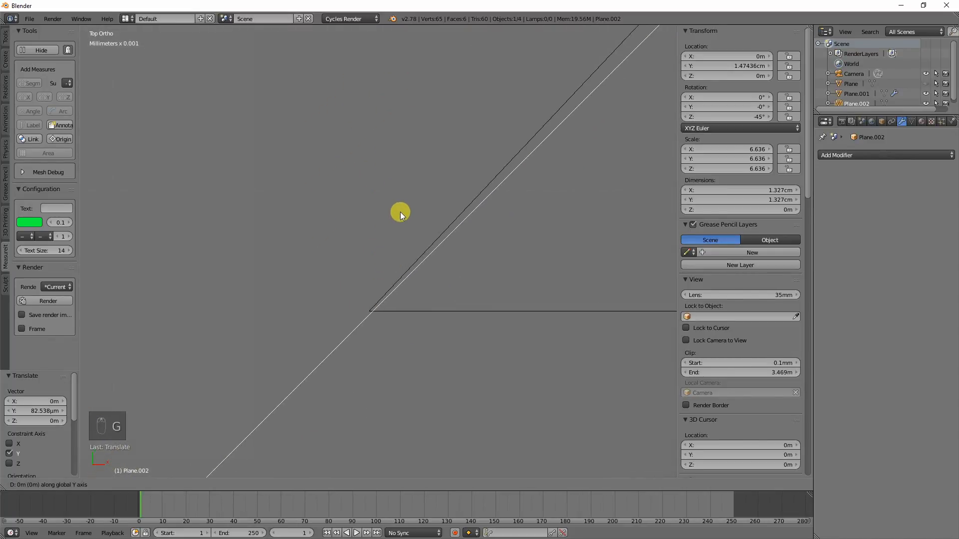
click(400, 209)
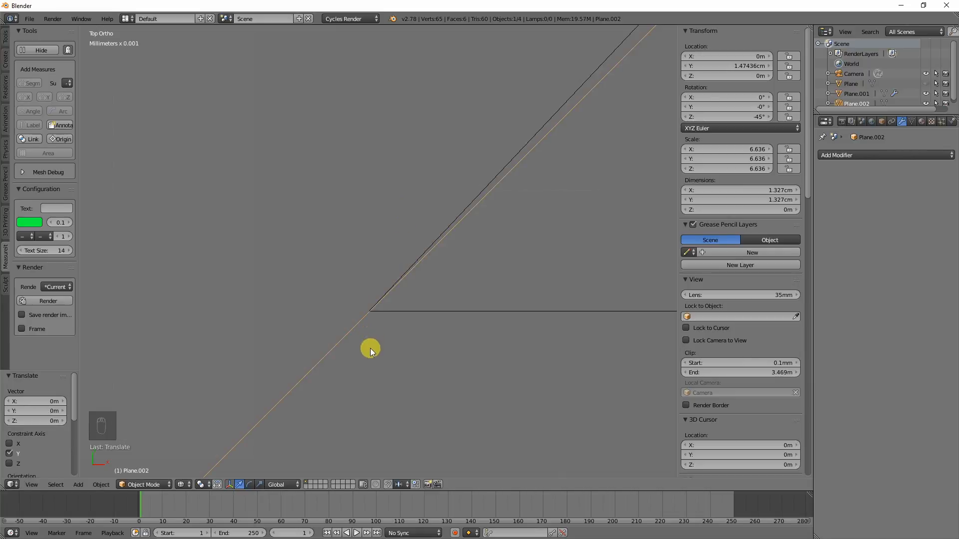
Step: Fine-tune the rotated plane along Y at micrometre scale so its 45° edge passes through the lip's inner corner
key(g)
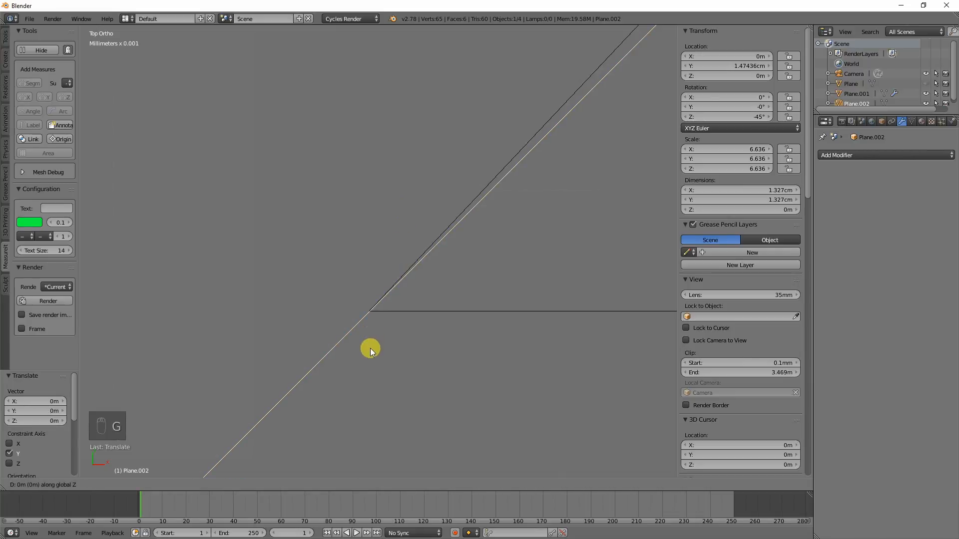
key(g)
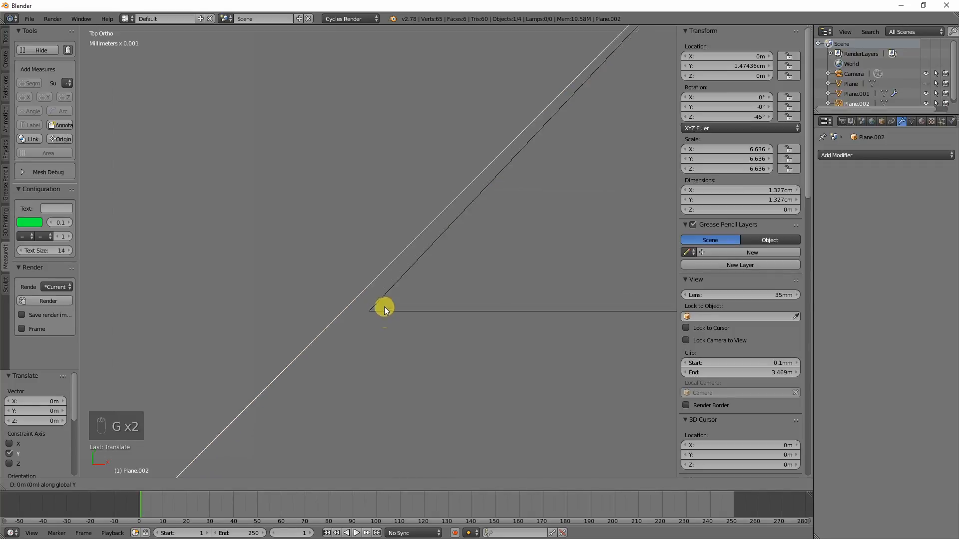
click(422, 331)
scroll(404, 378, up, 6)
scroll(405, 382, up, 5)
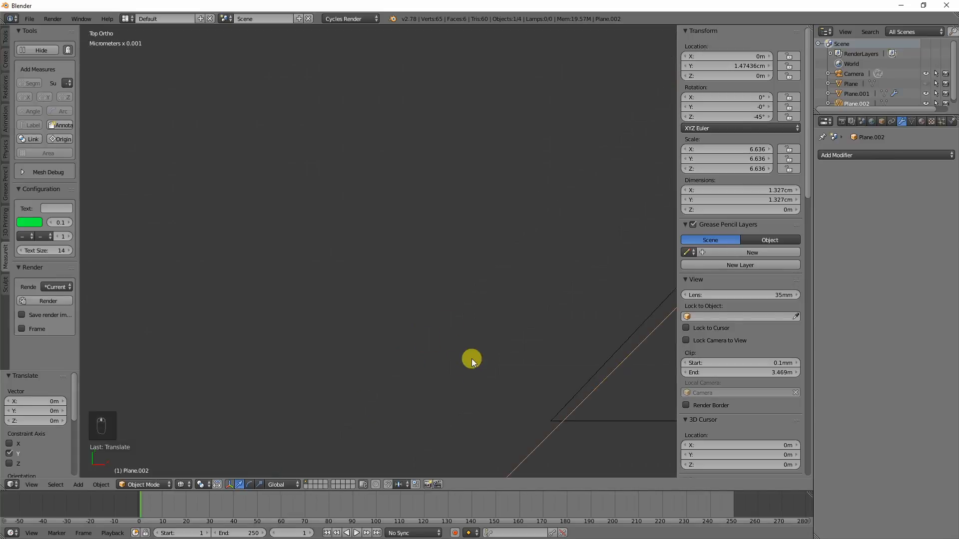
scroll(409, 309, up, 3)
scroll(472, 312, up, 3)
key(g)
key(y)
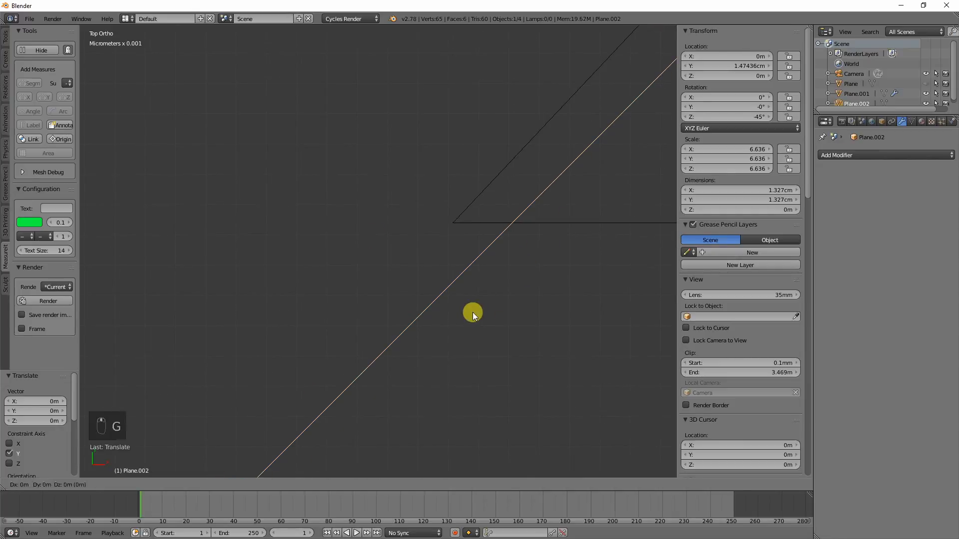
click(487, 247)
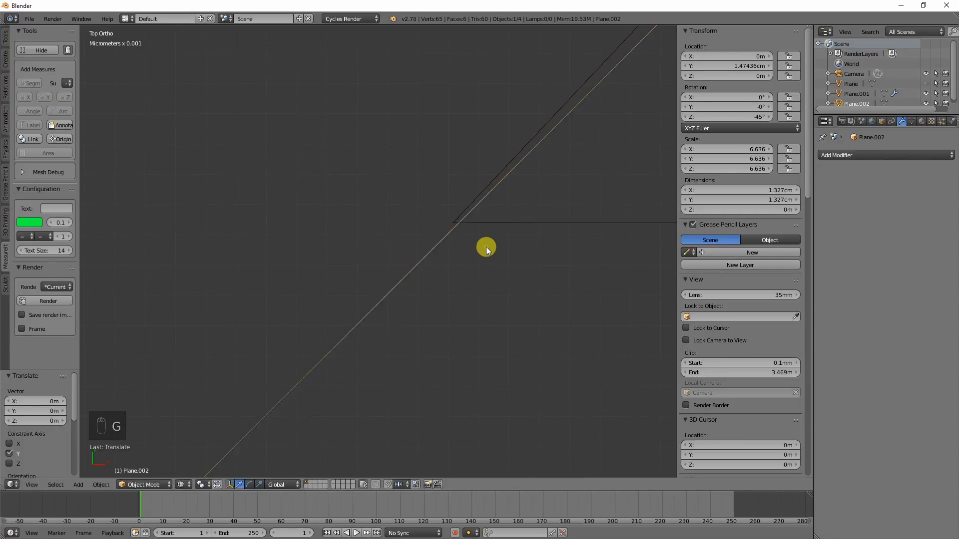
Step: Edit the profile mesh and move the upper lip's outer vertex about 0.107 mm along X onto the plane's edge
scroll(466, 267, down, 4)
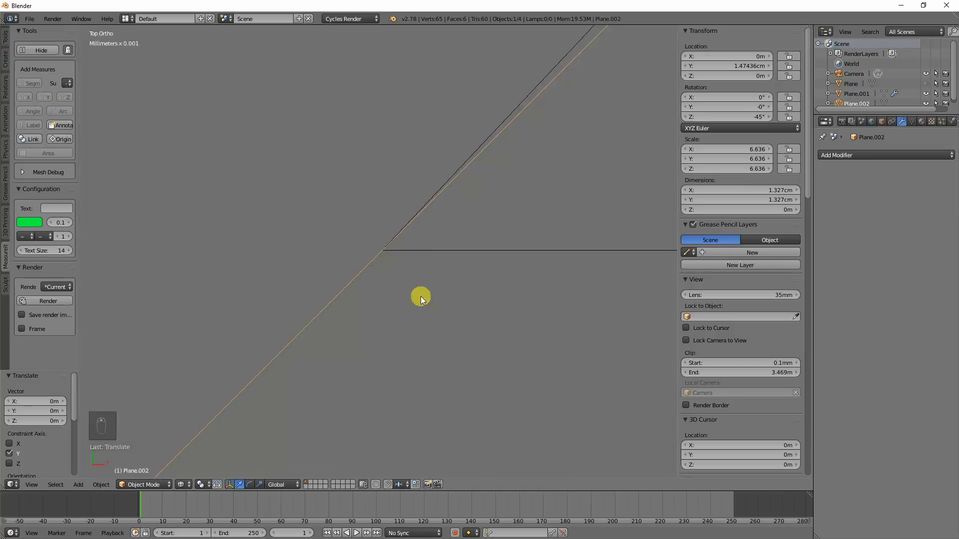
scroll(406, 308, down, 1)
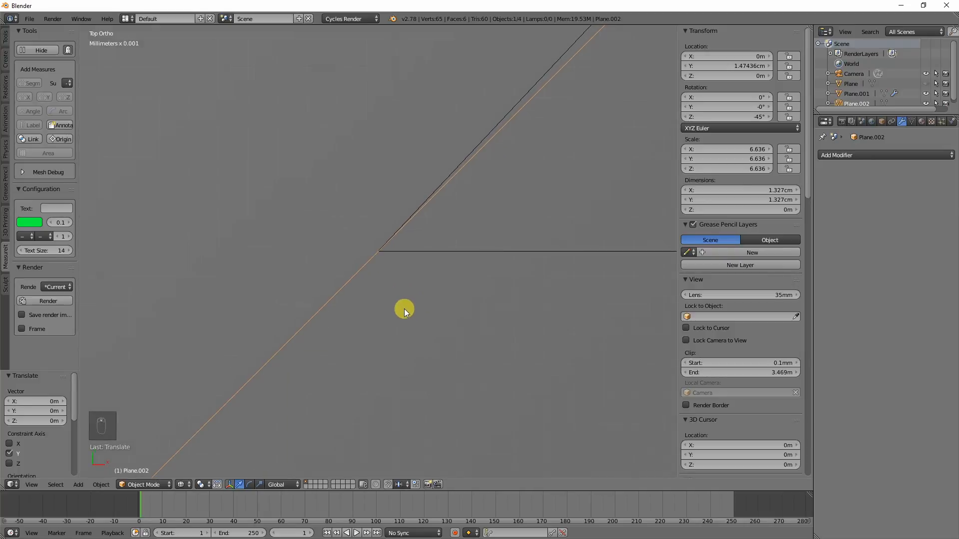
scroll(404, 310, down, 3)
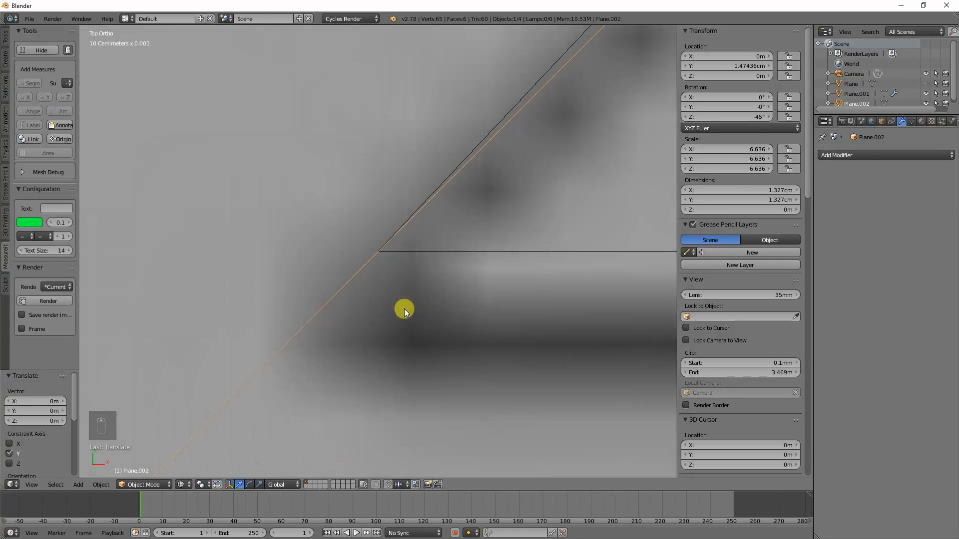
scroll(403, 309, down, 5)
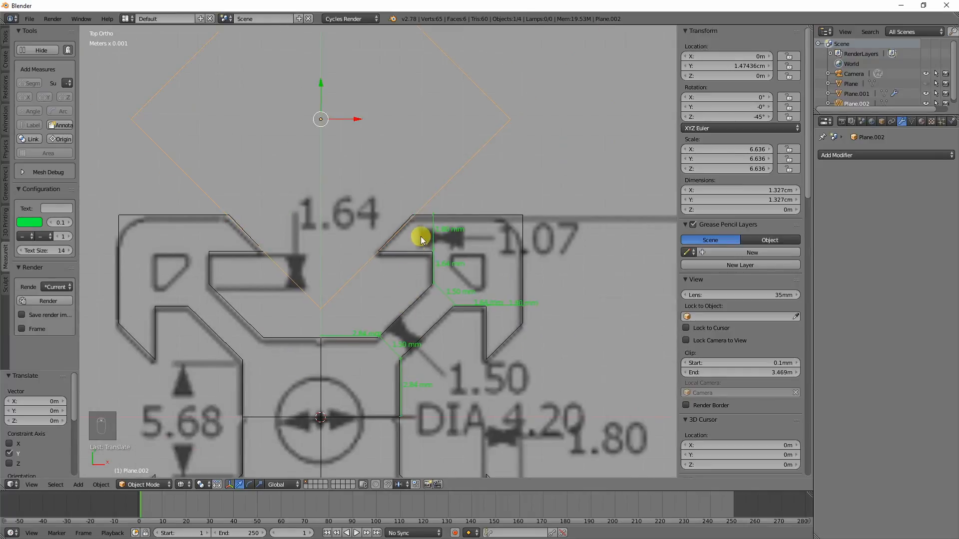
shift+middle_drag(421, 237, 398, 279)
scroll(398, 280, up, 5)
right_click(409, 266)
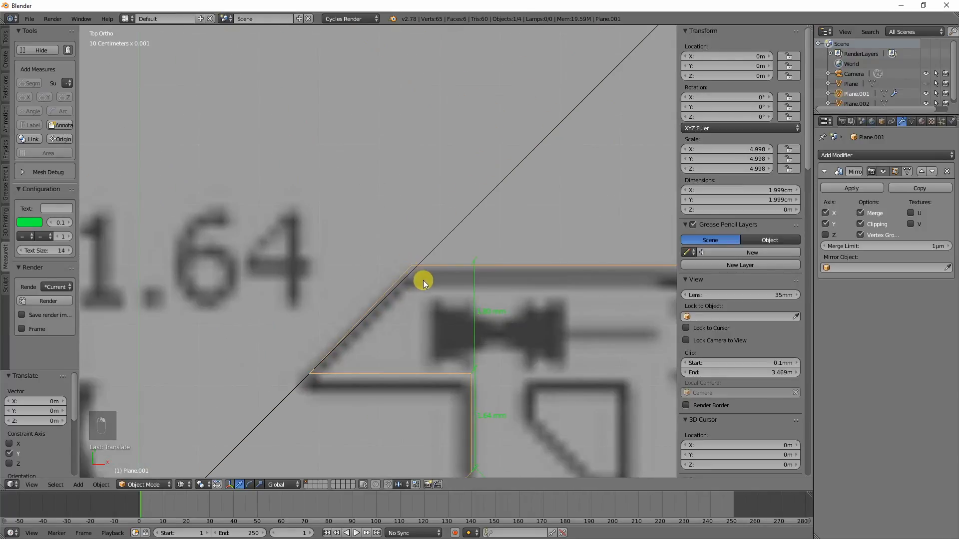
scroll(420, 276, up, 4)
key(Tab)
shift+middle_drag(517, 335, 406, 283)
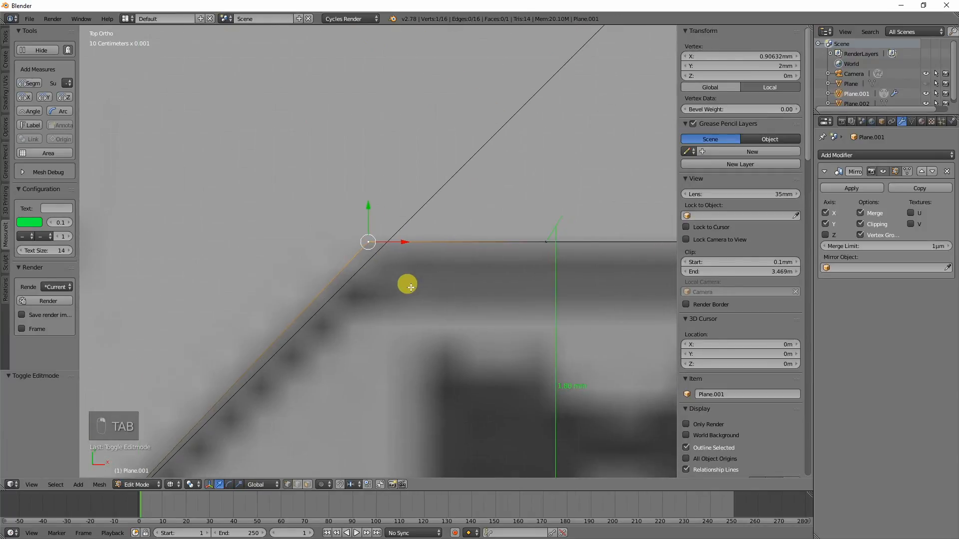
scroll(406, 282, up, 5)
key(g)
key(x)
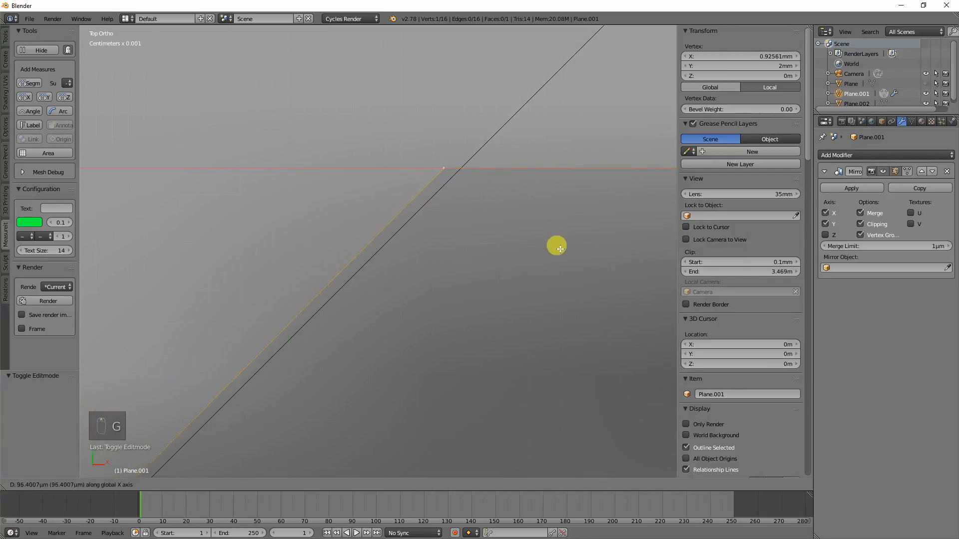
click(572, 253)
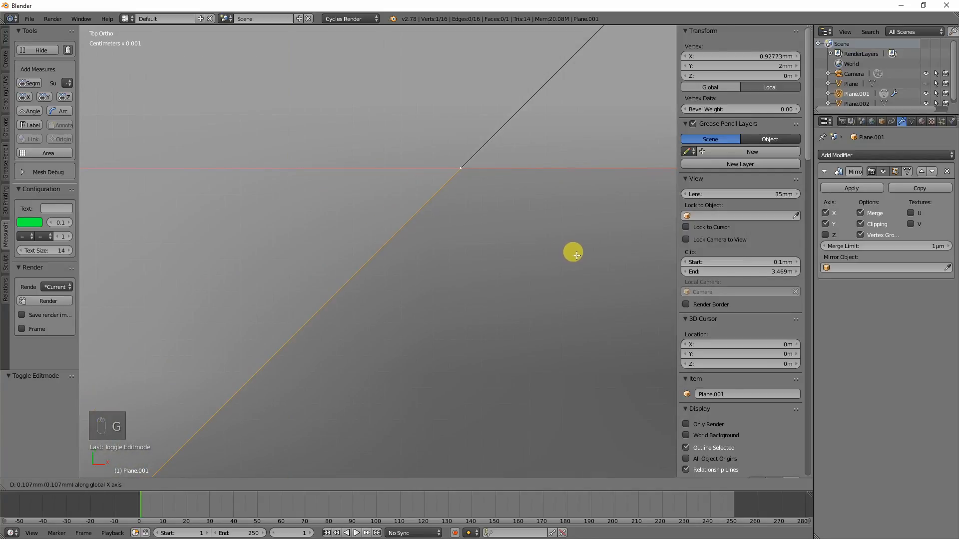
Step: Nudge the upper lip's outer vertex along X to about 0.92777 mm to follow the 45° guide edge more closely
shift+middle_drag(527, 187, 462, 254)
scroll(465, 255, up, 5)
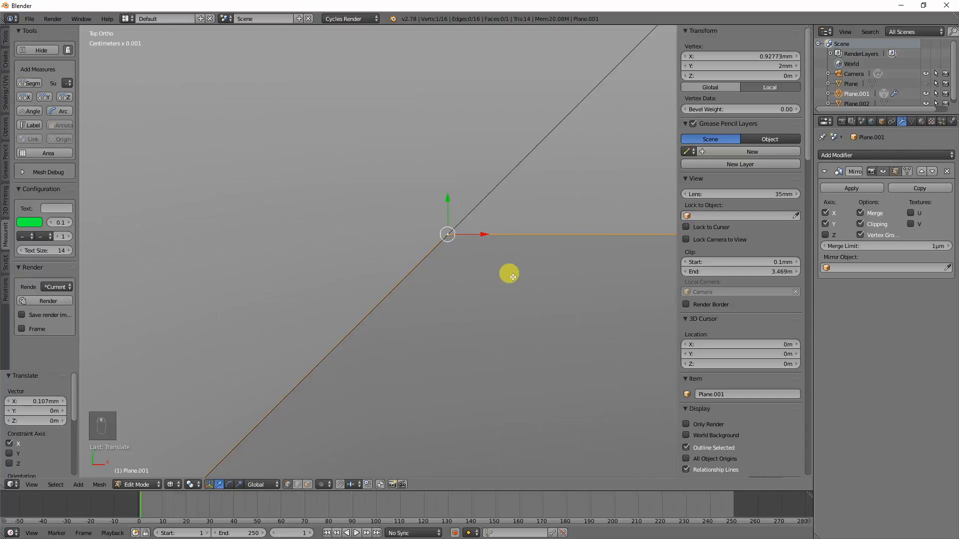
shift+middle_drag(513, 272, 453, 297)
scroll(453, 297, up, 10)
shift+middle_drag(470, 359, 432, 249)
scroll(433, 251, up, 8)
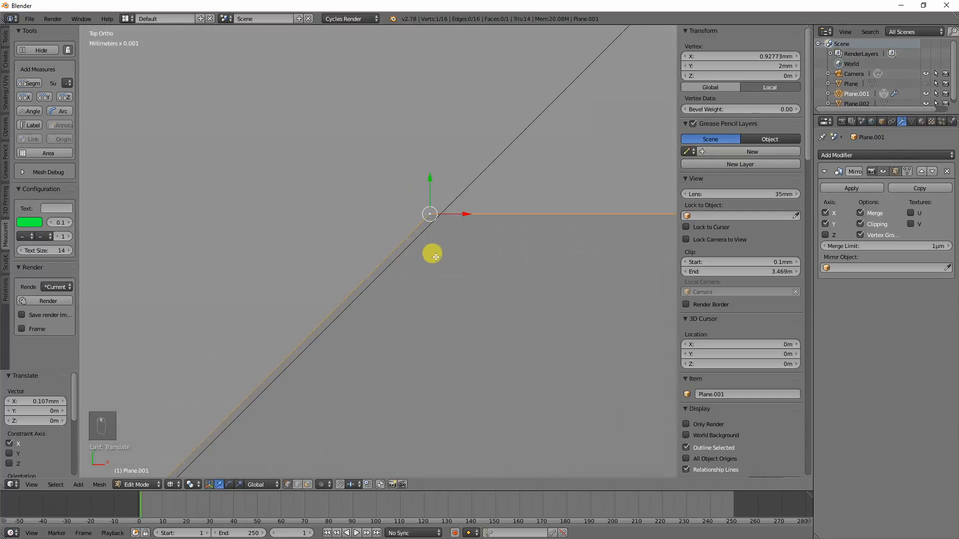
shift+middle_drag(502, 226, 384, 279)
scroll(385, 279, up, 6)
key(g)
key(x)
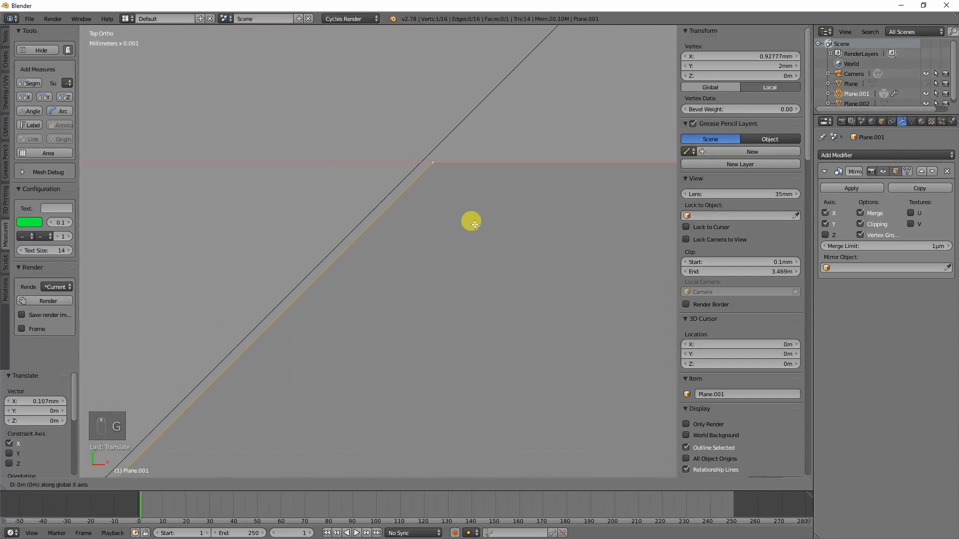
click(456, 217)
Step: Refine the upper lip's outer vertex along X at micrometre scale to seat it on the guide edge
shift+middle_drag(456, 218, 419, 265)
scroll(419, 267, up, 16)
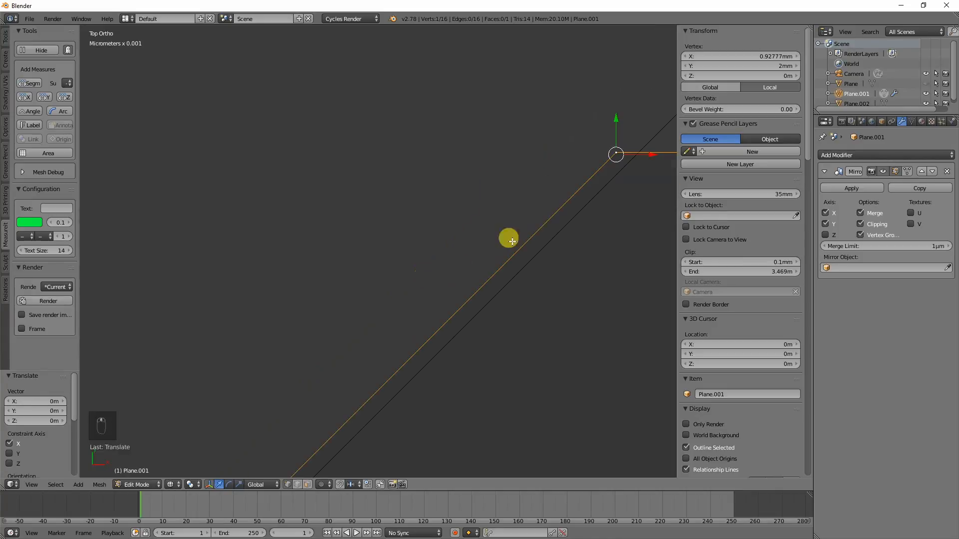
shift+middle_drag(566, 216, 388, 270)
scroll(388, 270, up, 1)
scroll(386, 267, up, 3)
key(g)
key(x)
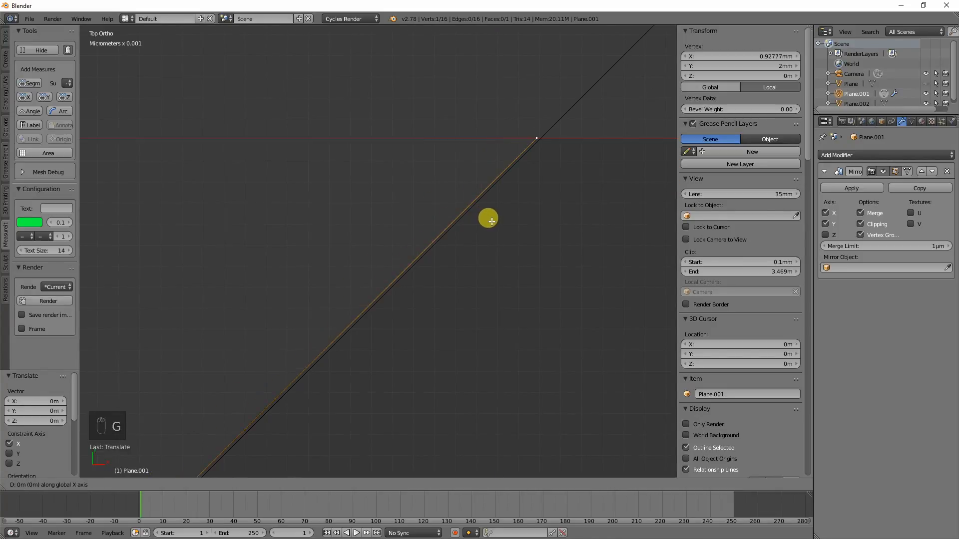
click(488, 218)
Step: Check the upper lip slope against the guide edge and return to Object Mode with the whole profile in view
shift+middle_drag(502, 188, 430, 234)
scroll(414, 256, up, 1)
scroll(460, 221, up, 2)
scroll(460, 220, down, 7)
scroll(464, 226, down, 16)
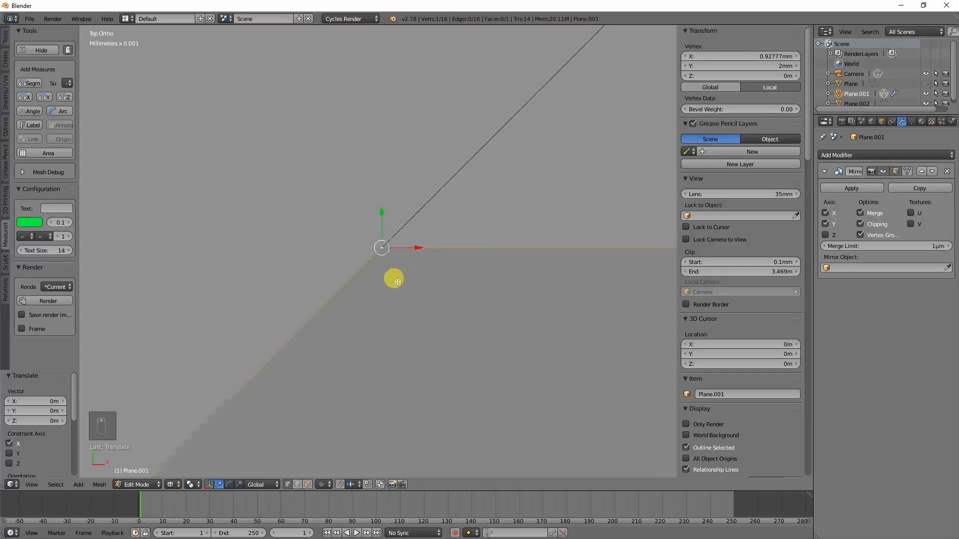
scroll(326, 312, down, 4)
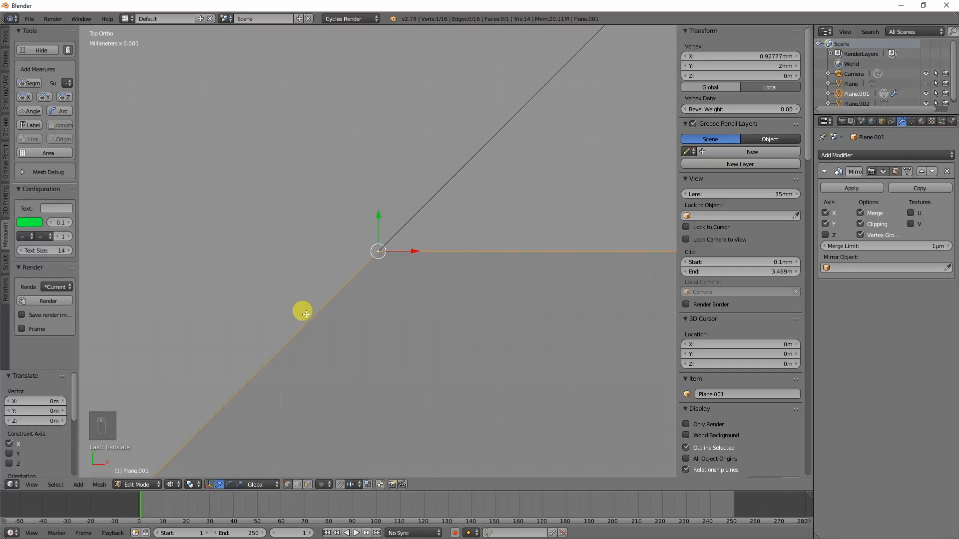
scroll(302, 321, down, 20)
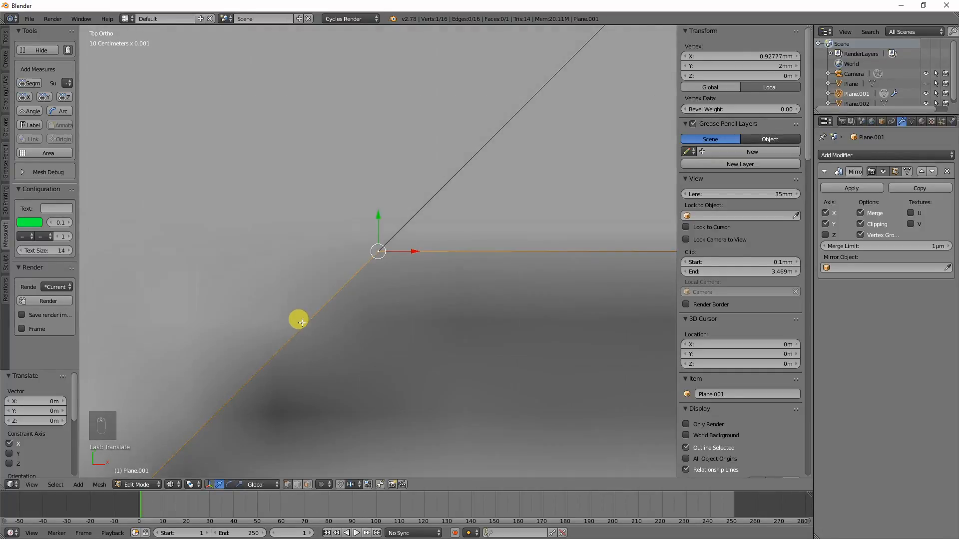
scroll(301, 324, down, 12)
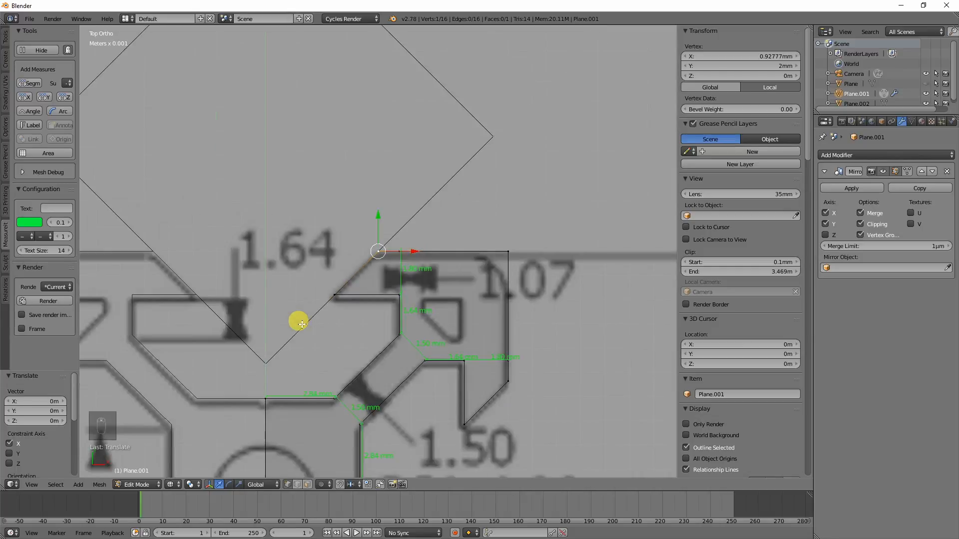
scroll(320, 314, up, 3)
key(Tab)
scroll(352, 326, down, 6)
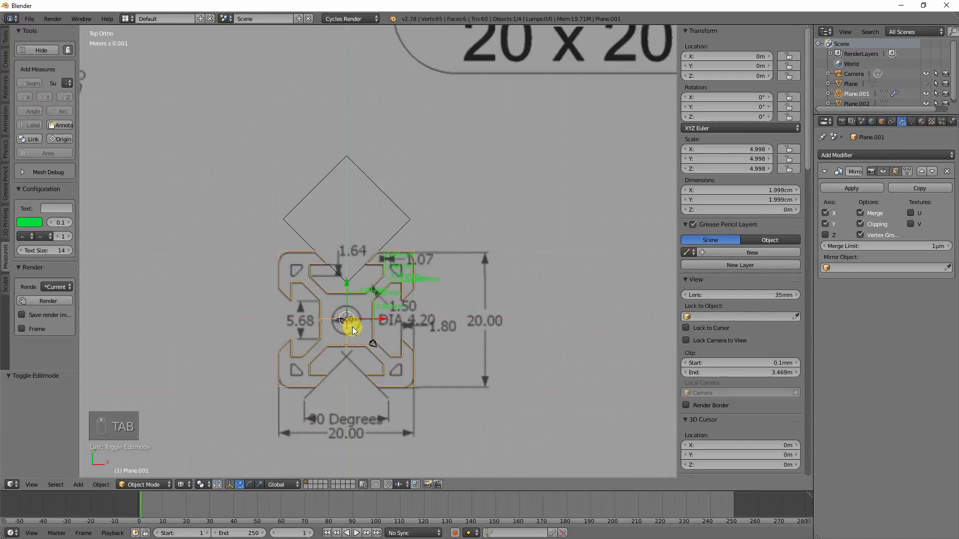
shift+middle_drag(366, 262, 367, 259)
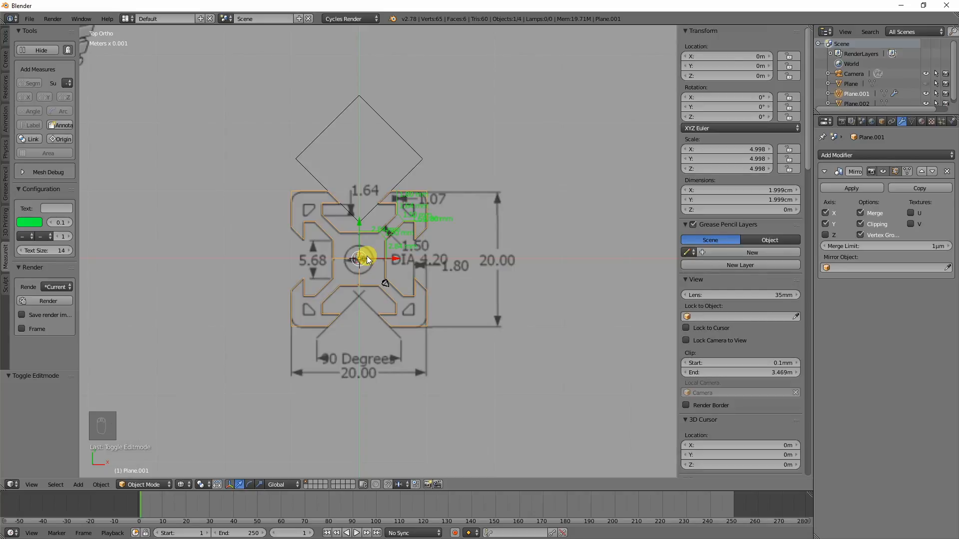
scroll(367, 259, up, 8)
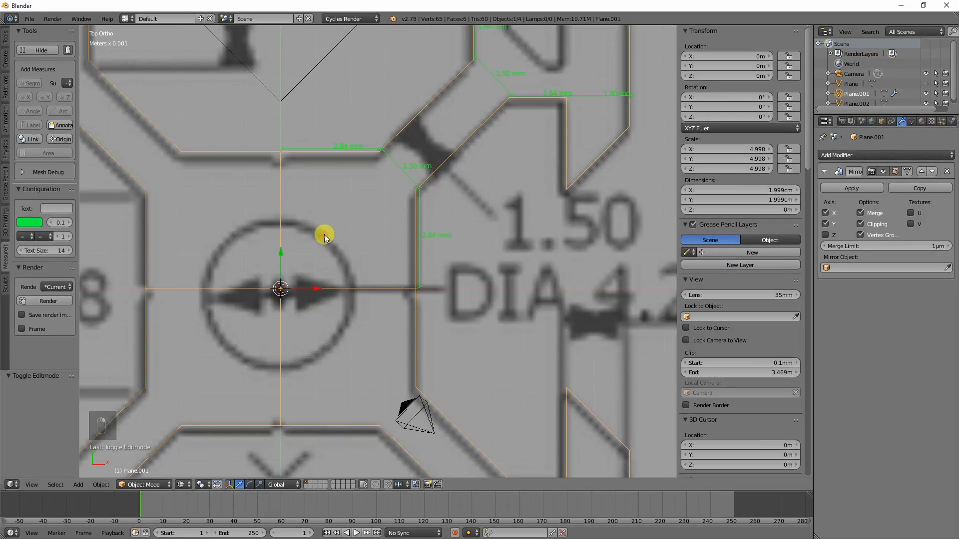
scroll(332, 260, down, 4)
scroll(400, 265, up, 2)
scroll(416, 257, up, 2)
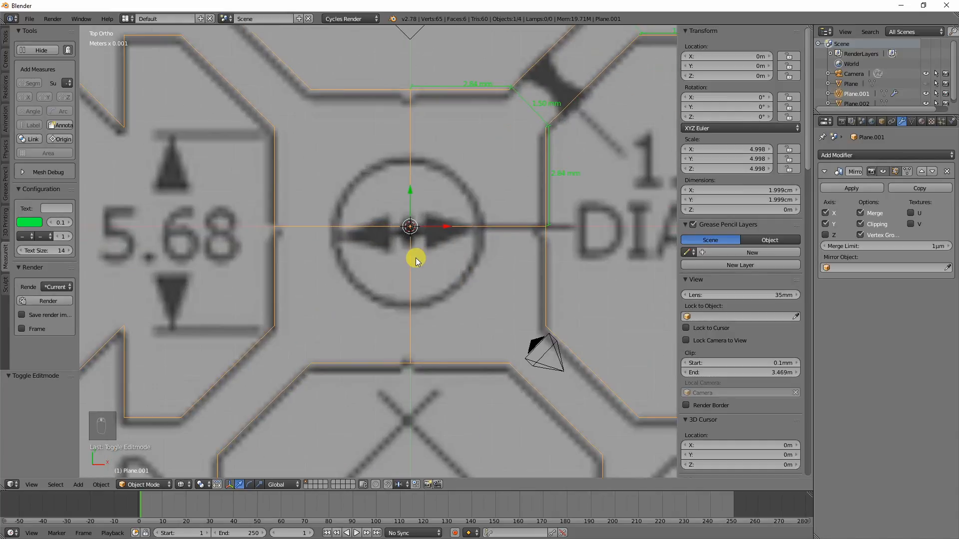
key(shift+a)
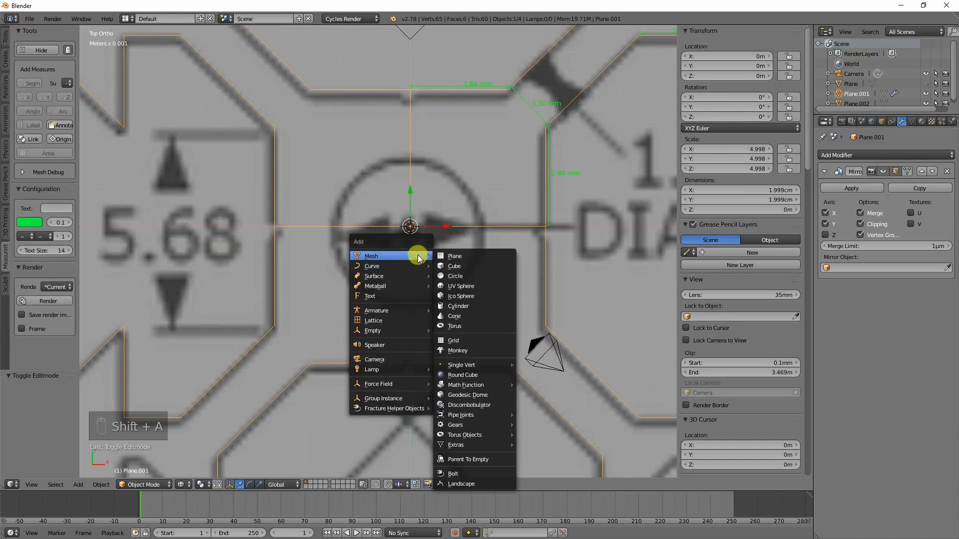
scroll(524, 221, down, 4)
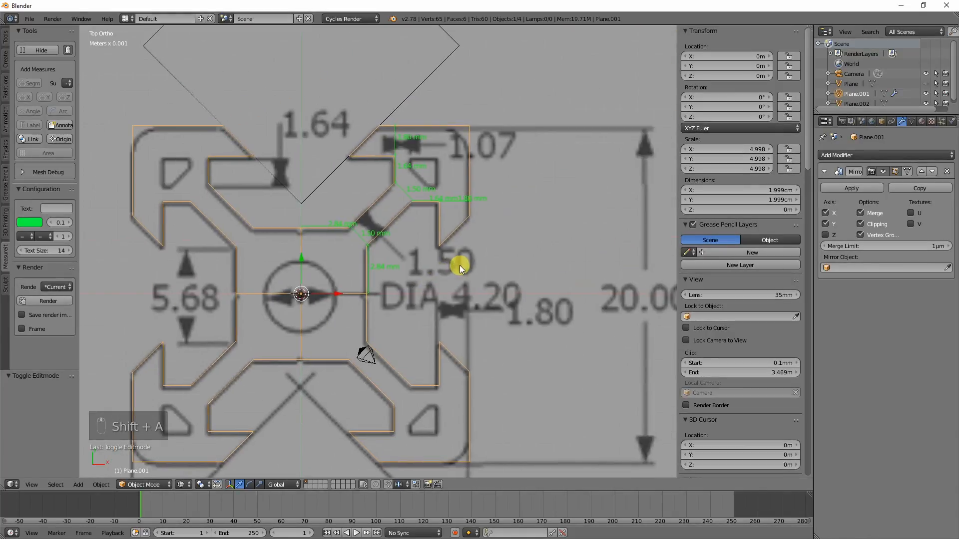
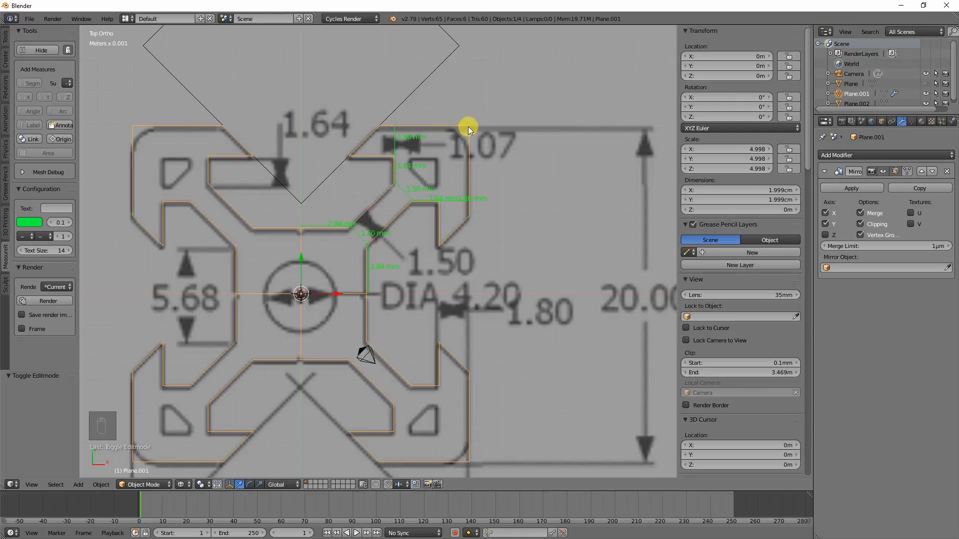
Step: Enter Edit Mode on the profile and select its upper outer corner vertex to check its coordinates and the edges around it
shift+middle_drag(468, 127, 434, 216)
key(Tab)
right_click(428, 205)
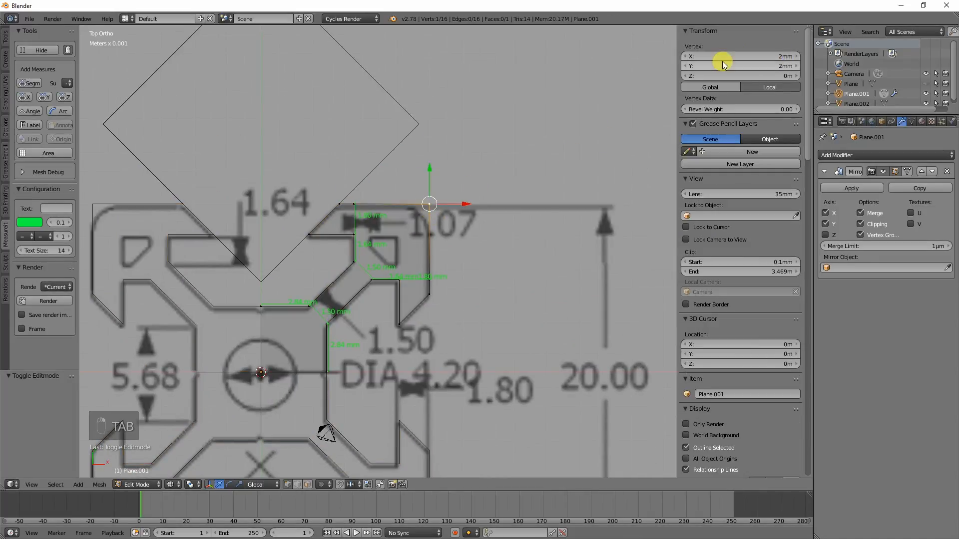
scroll(439, 203, up, 5)
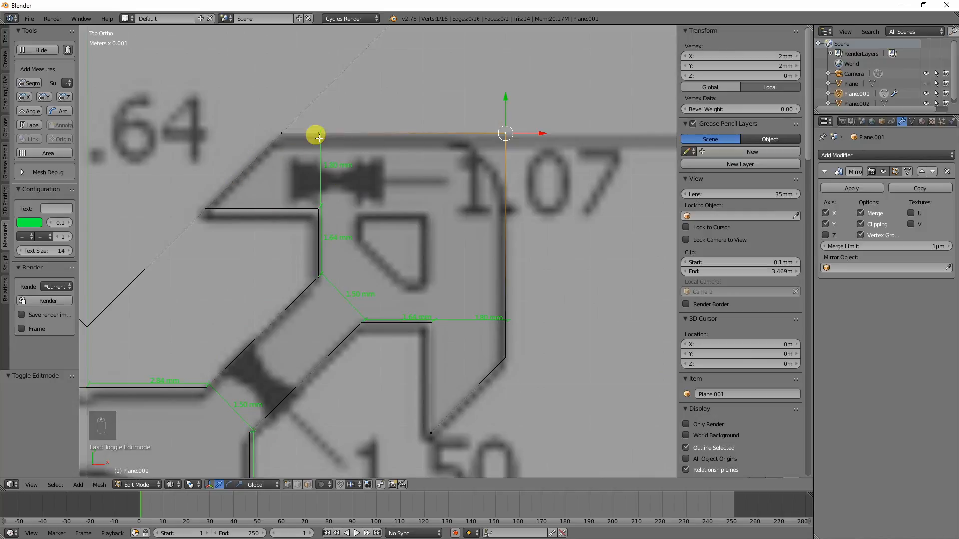
scroll(467, 348, down, 6)
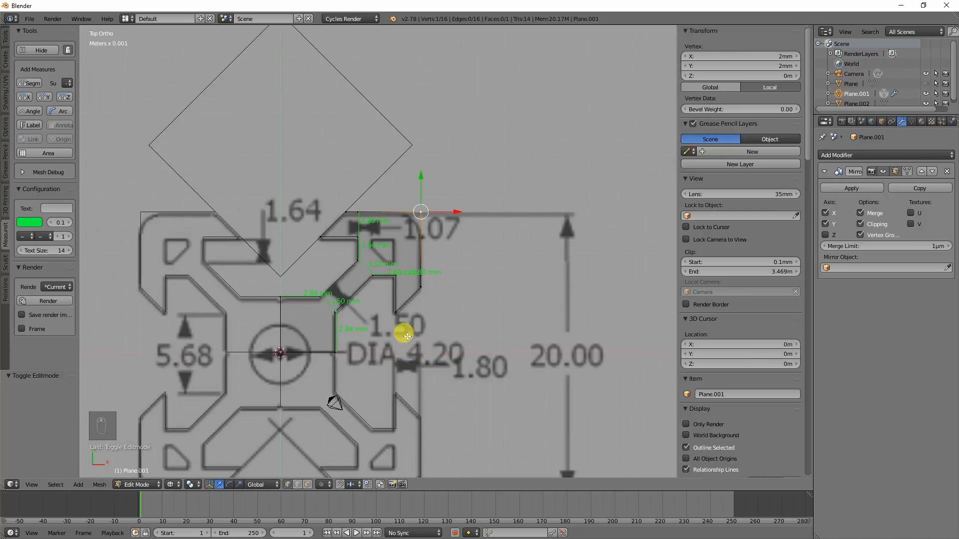
shift+middle_drag(407, 336, 427, 259)
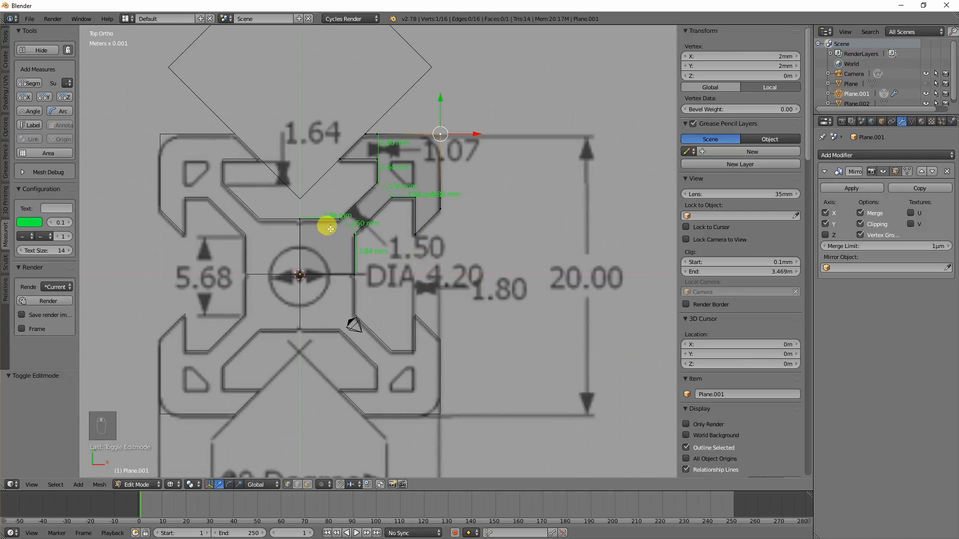
Step: Leave Edit Mode and delete the rotated 45° guide plane
key(Tab)
key(x)
click(379, 114)
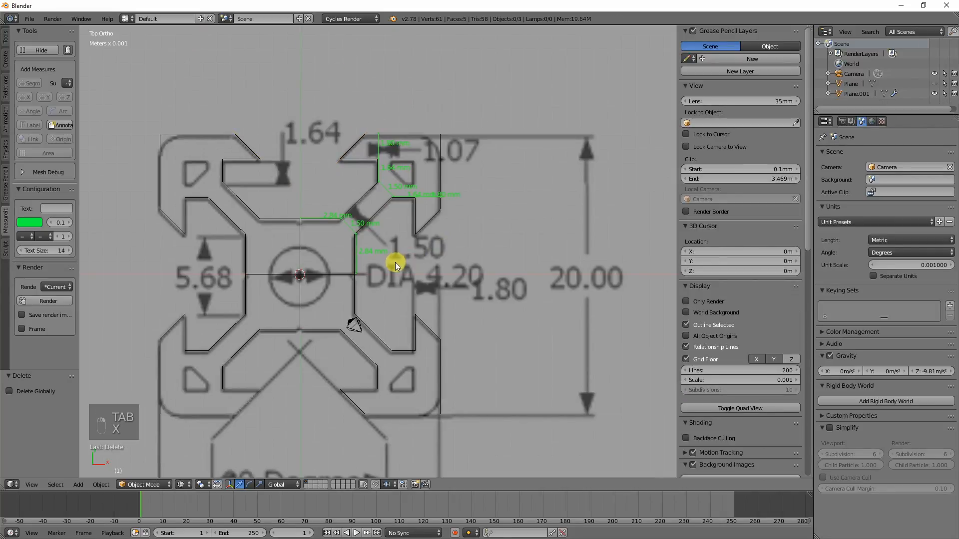
Step: Add a plane at the origin and set its X and Y dimensions to 5.68 mm
scroll(391, 268, up, 5)
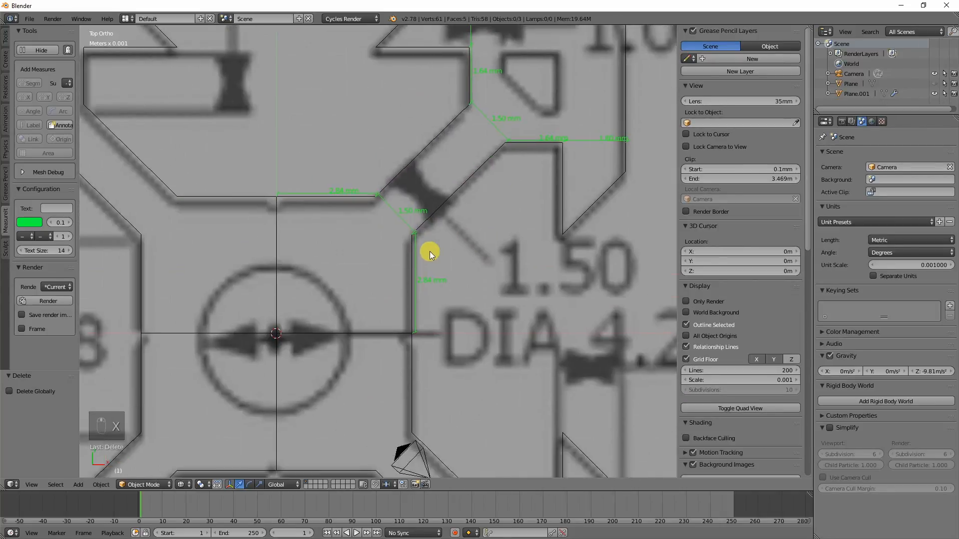
scroll(429, 253, up, 5)
scroll(477, 205, down, 8)
key(shift+a)
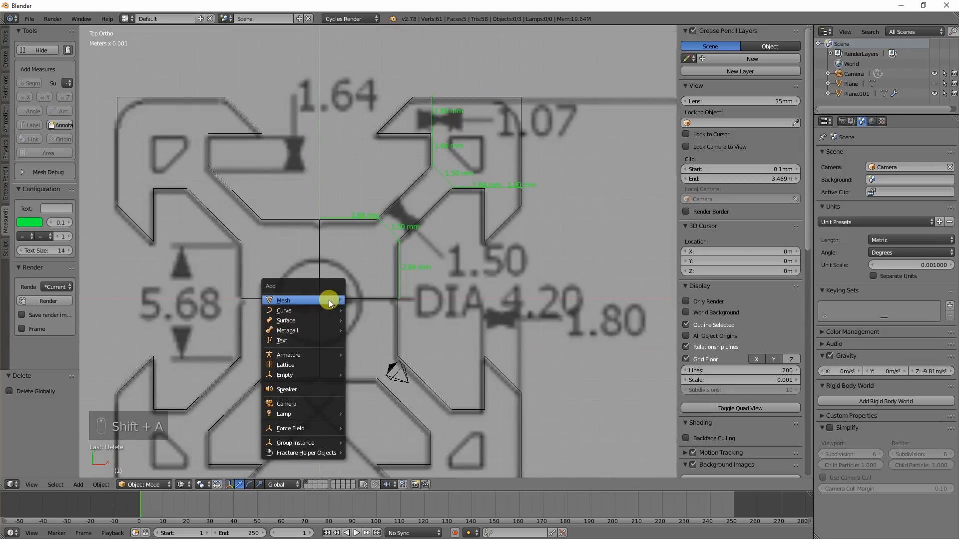
mouse_move(330, 301)
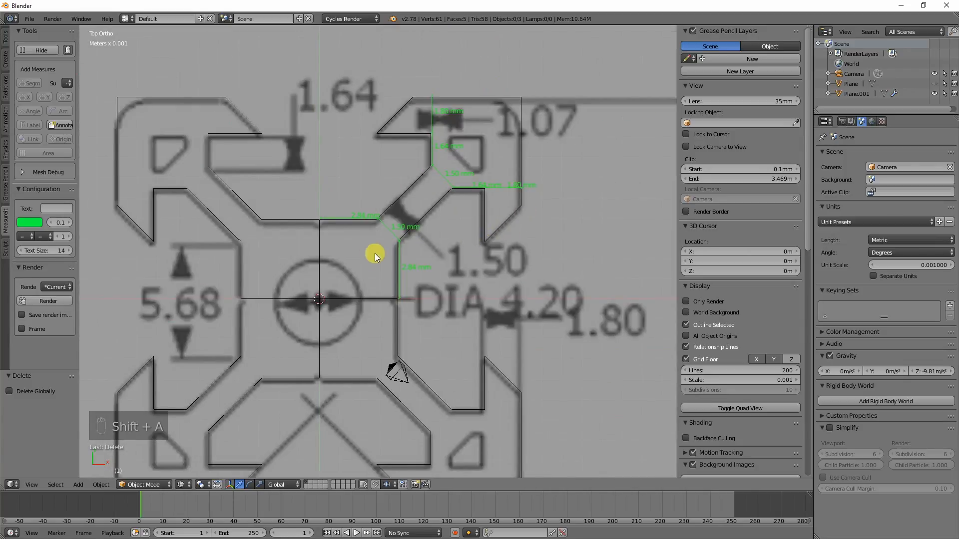
key(shift+a)
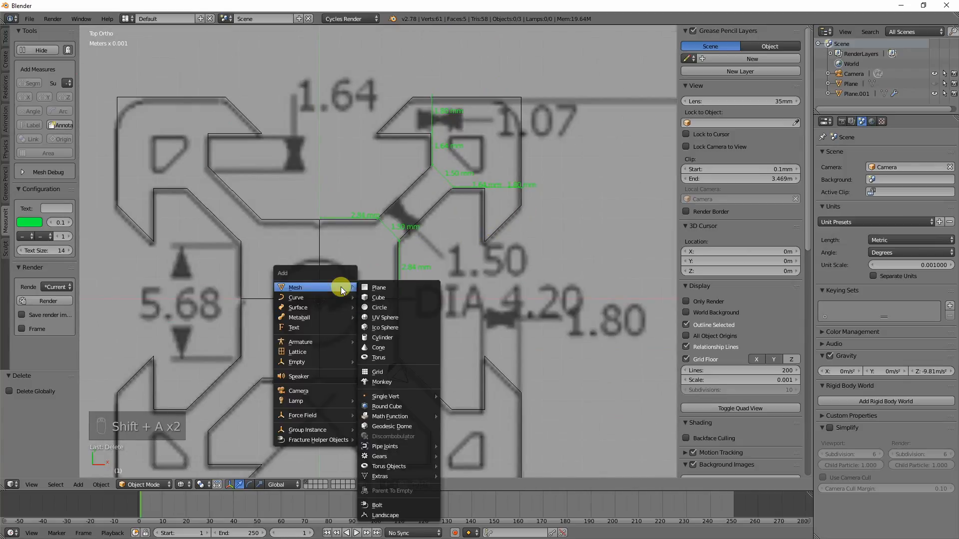
click(378, 288)
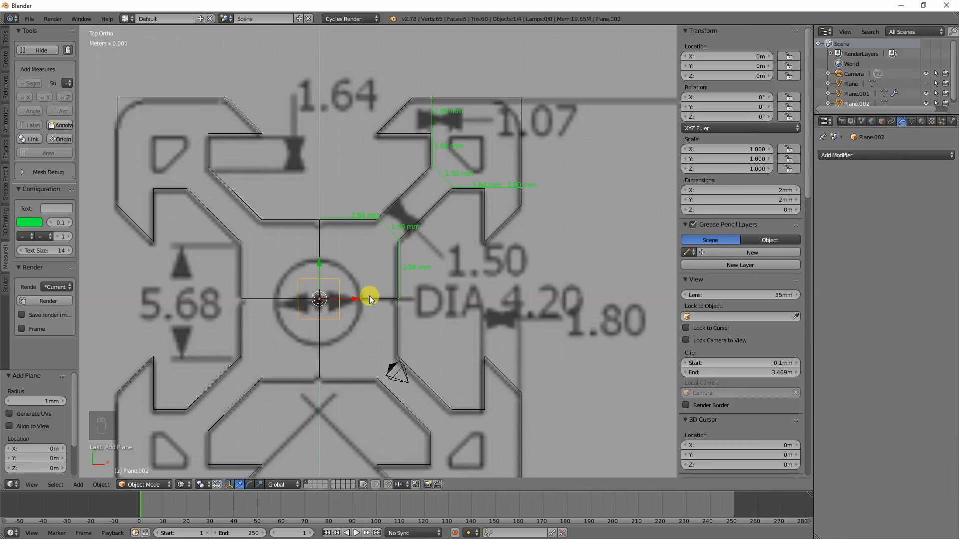
click(745, 190)
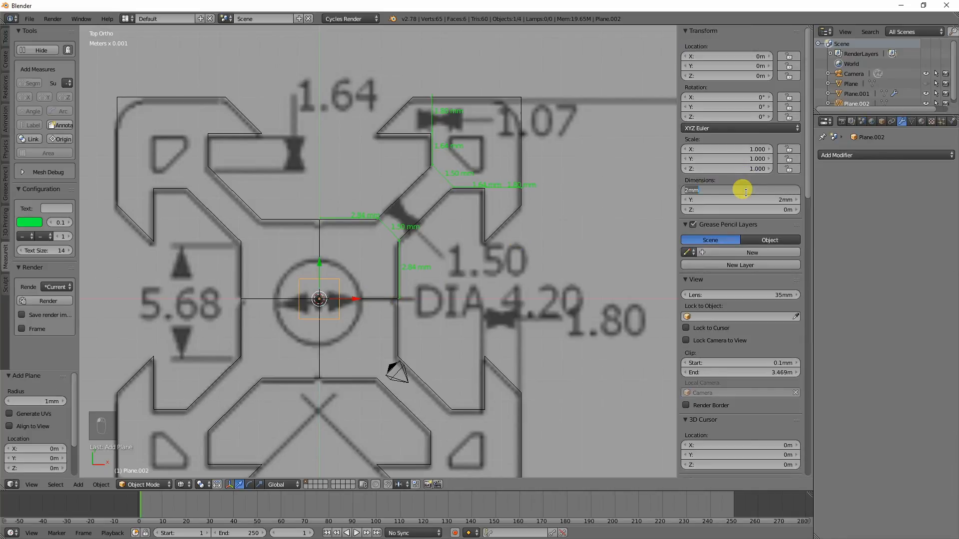
key(Tab)
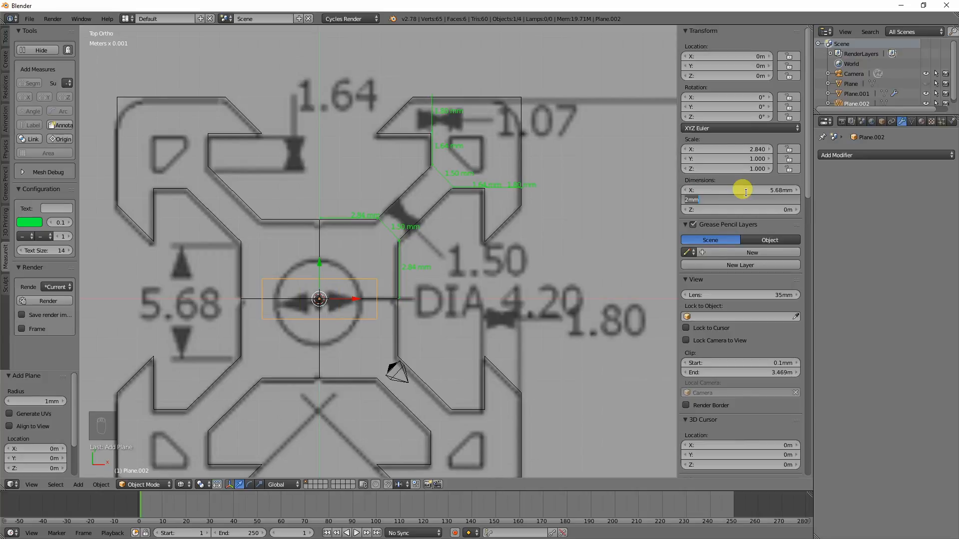
key(Return)
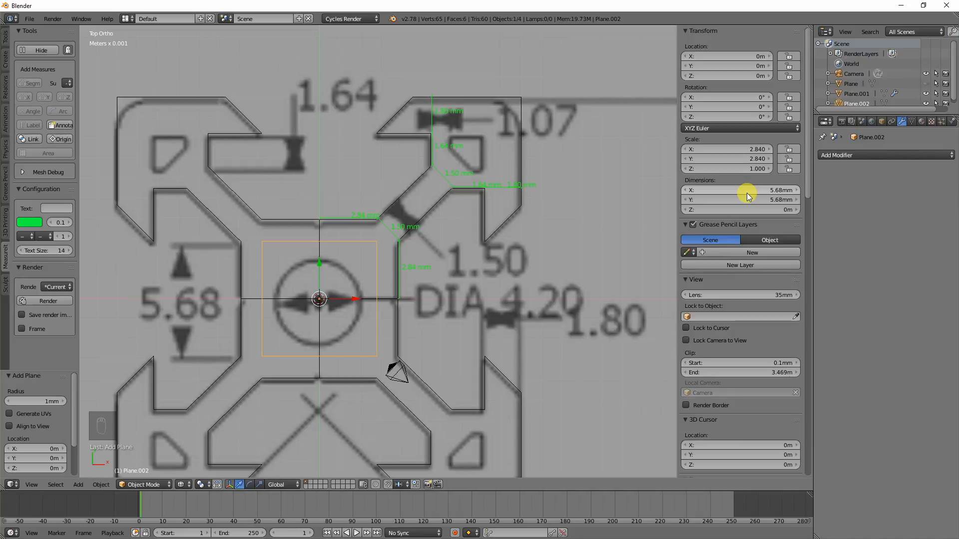
Step: Compare the 5.68 mm plane with the profile's inner core edges using trial moves along X and Y, cancelling each one
scroll(399, 271, up, 4)
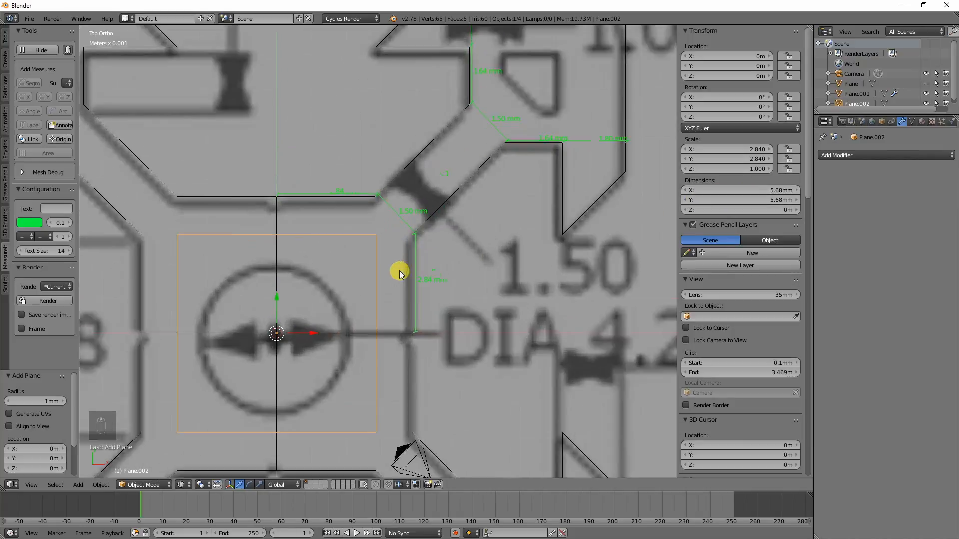
key(g)
key(x)
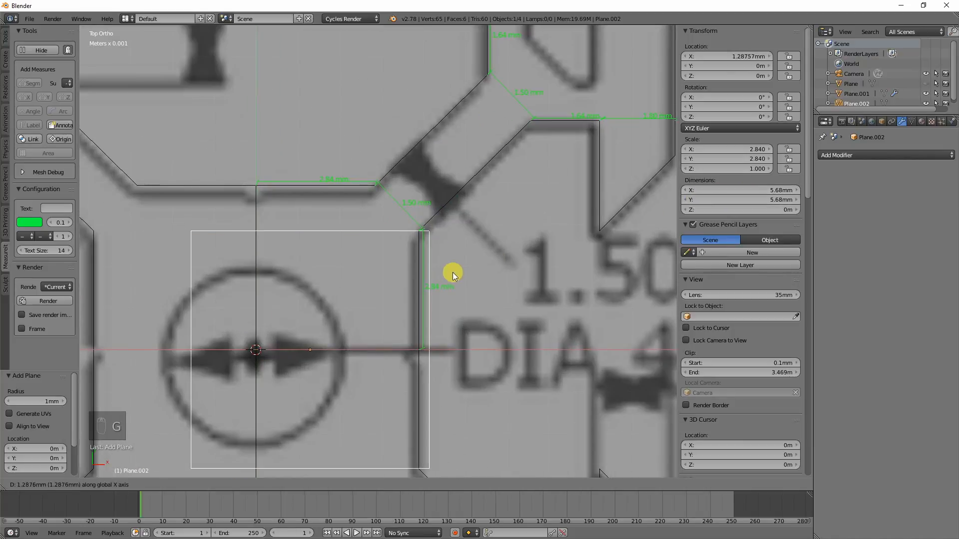
key(Escape)
key(g)
key(y)
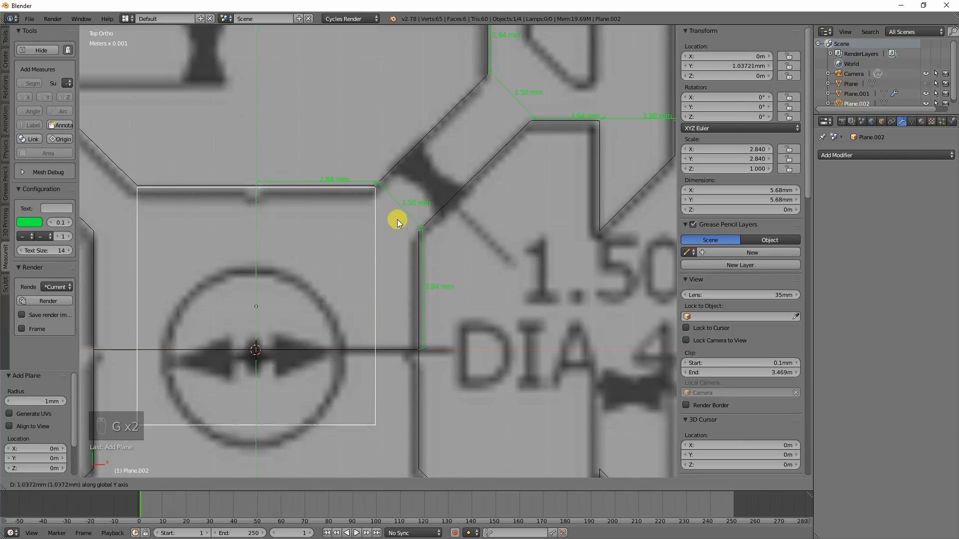
key(Escape)
scroll(397, 259, down, 1)
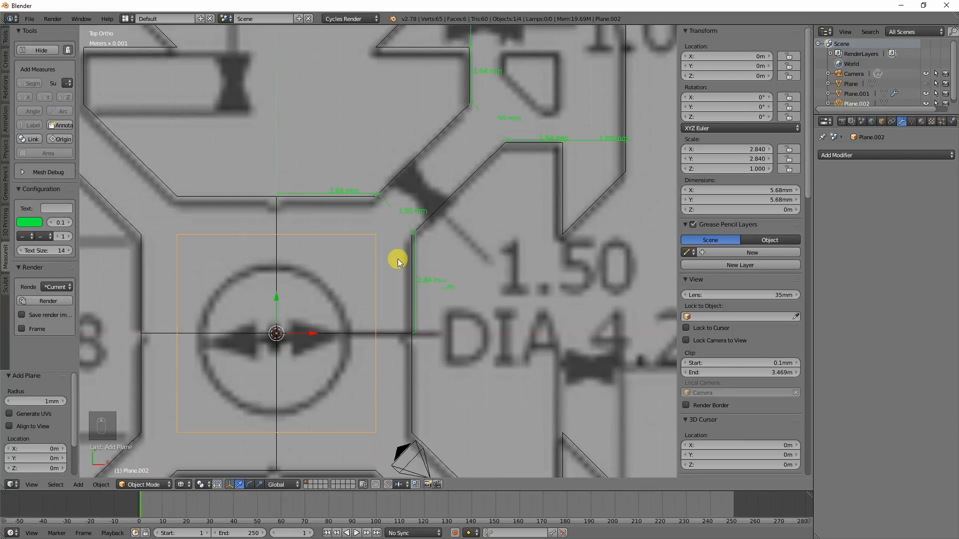
key(g)
key(x)
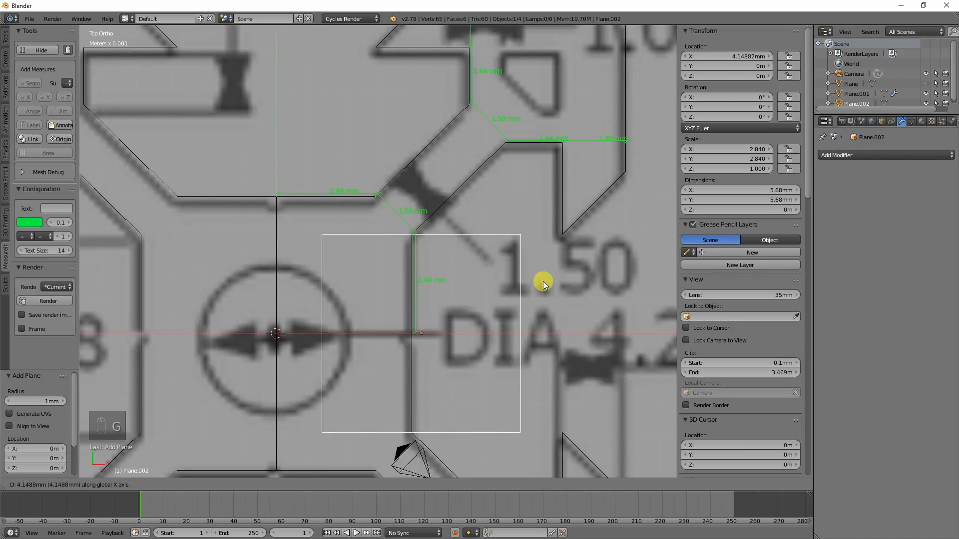
key(Escape)
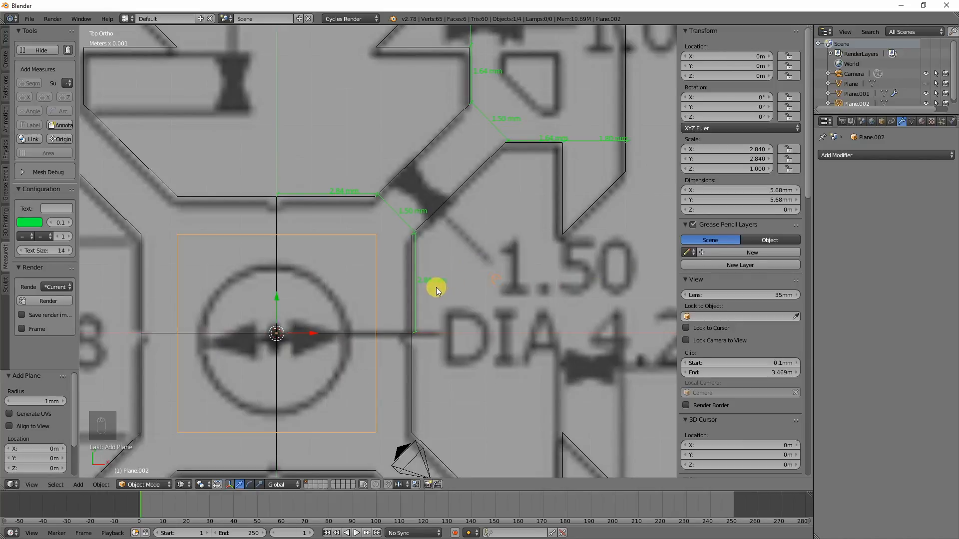
Step: Try the 5.68 mm plane against the upper slot along Y, cancel the move and delete the plane
scroll(436, 287, down, 4)
key(g)
key(y)
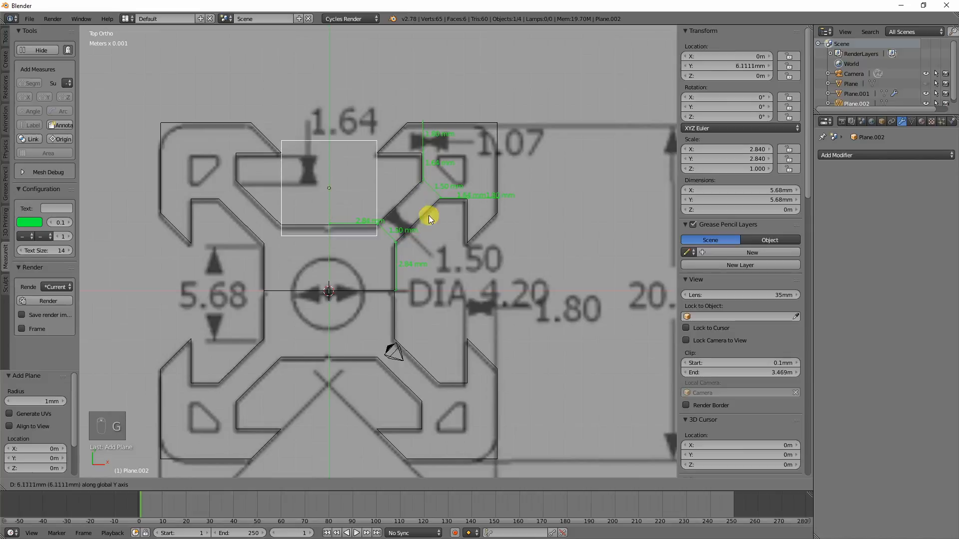
click(441, 236)
key(x)
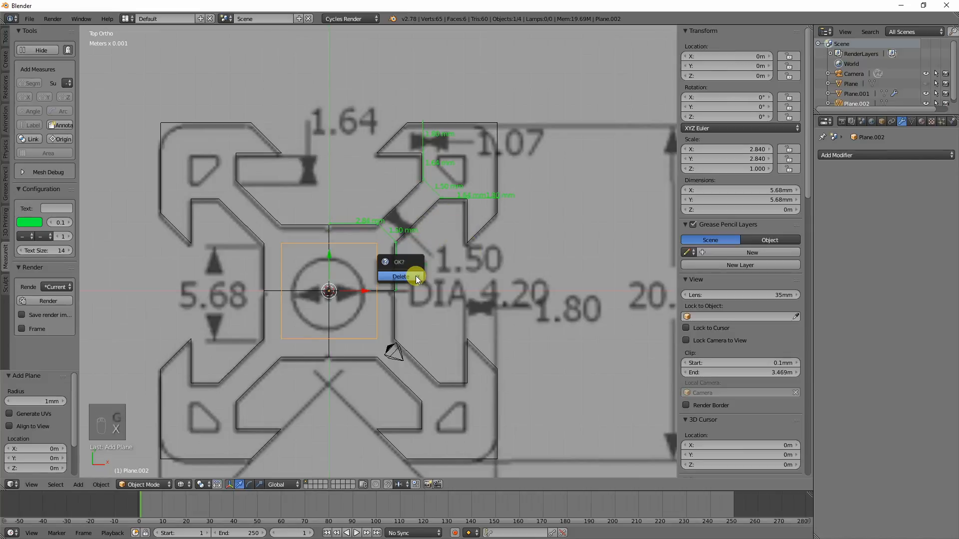
click(415, 276)
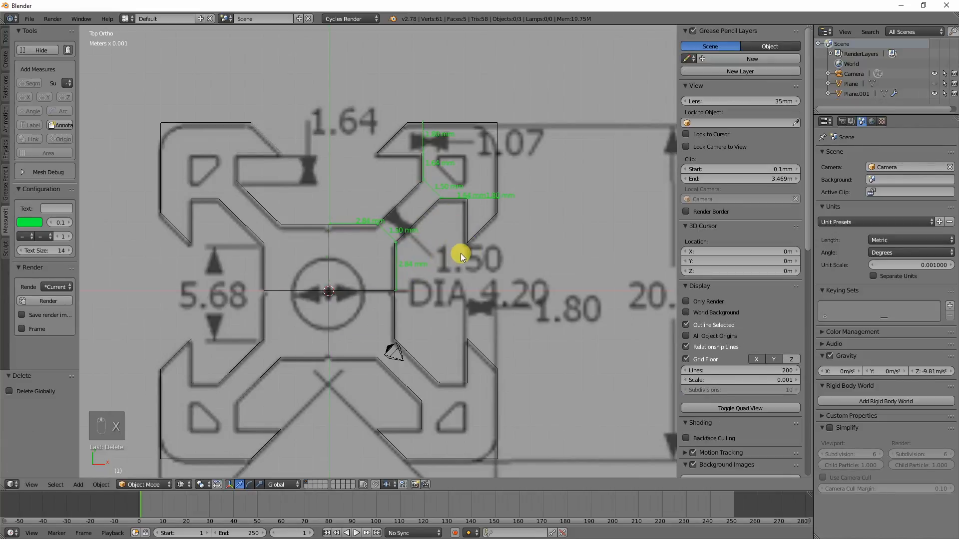
Step: Unhide the 20 mm reference square and compare its upper corner with the profile's outer corner
key(alt+h)
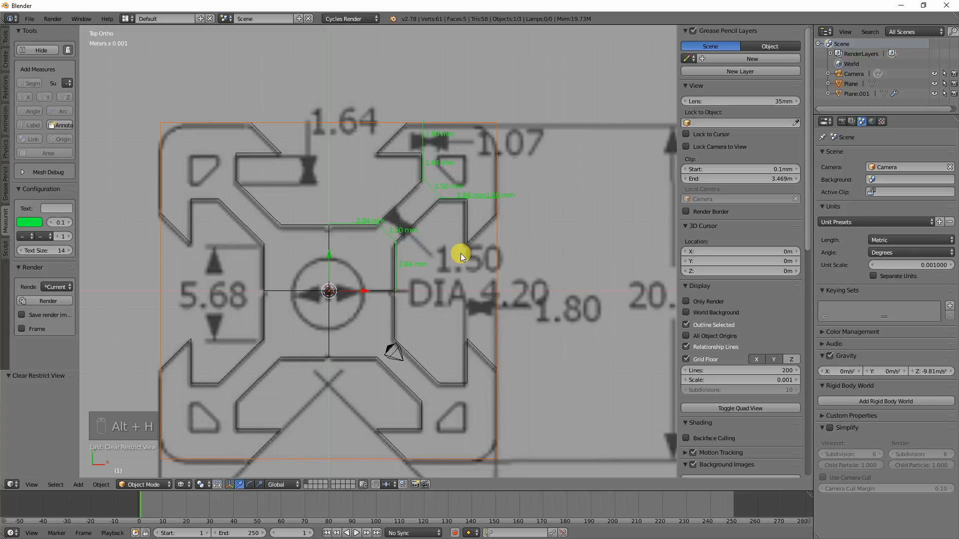
shift+middle_drag(451, 246, 369, 360)
scroll(369, 361, up, 5)
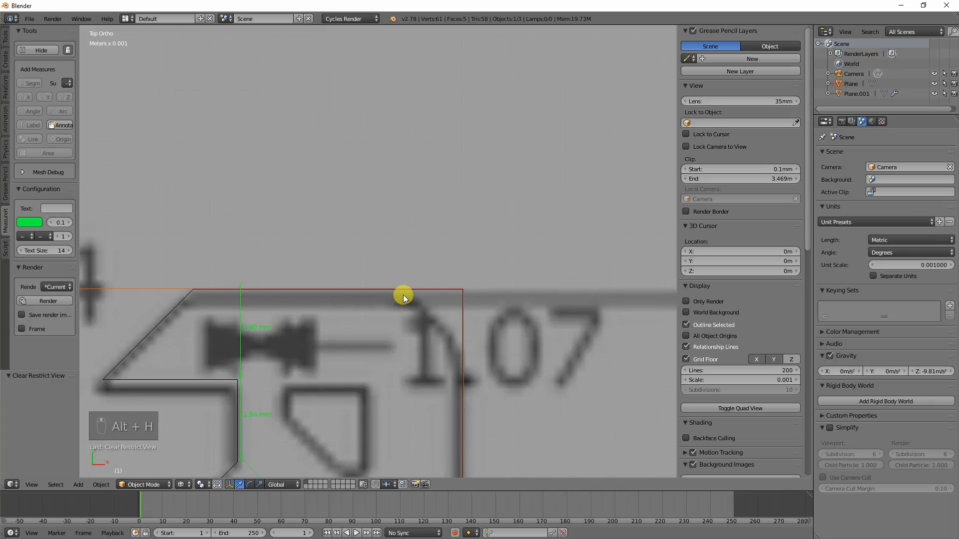
scroll(430, 350, up, 3)
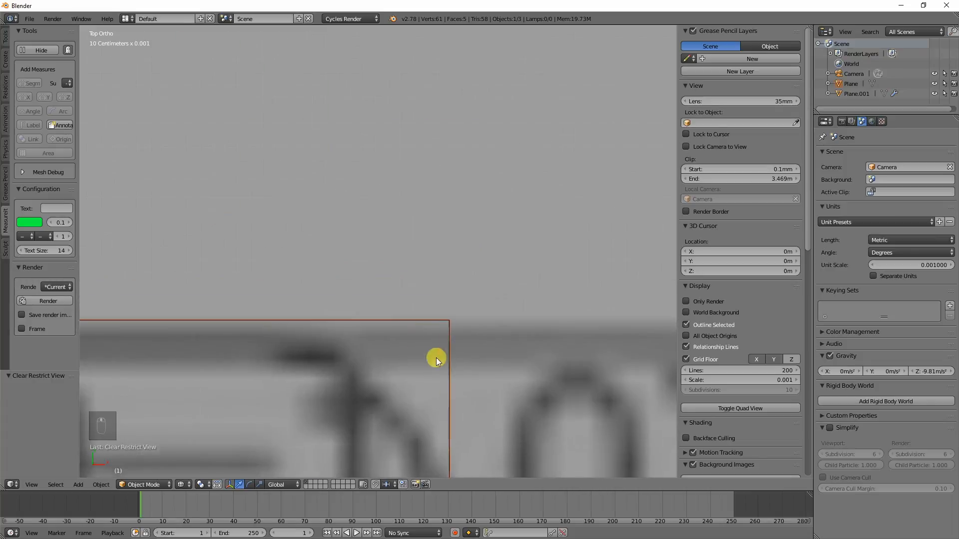
scroll(435, 357, up, 2)
scroll(361, 304, down, 5)
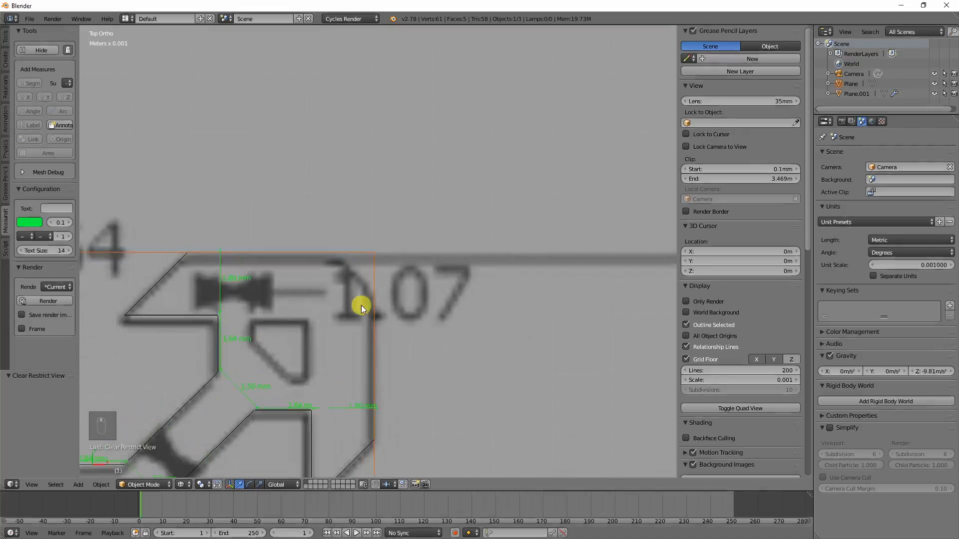
shift+middle_drag(357, 307, 421, 241)
scroll(422, 247, up, 4)
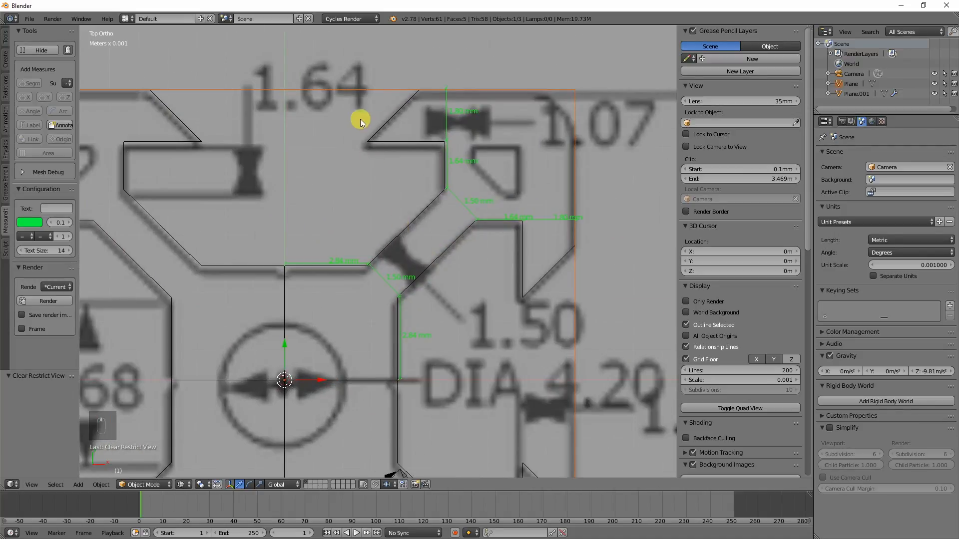
Step: Select the 20 mm reference square around the profile and delete it
shift+middle_drag(361, 119, 363, 234)
scroll(364, 234, up, 1)
scroll(366, 232, up, 3)
right_click(449, 128)
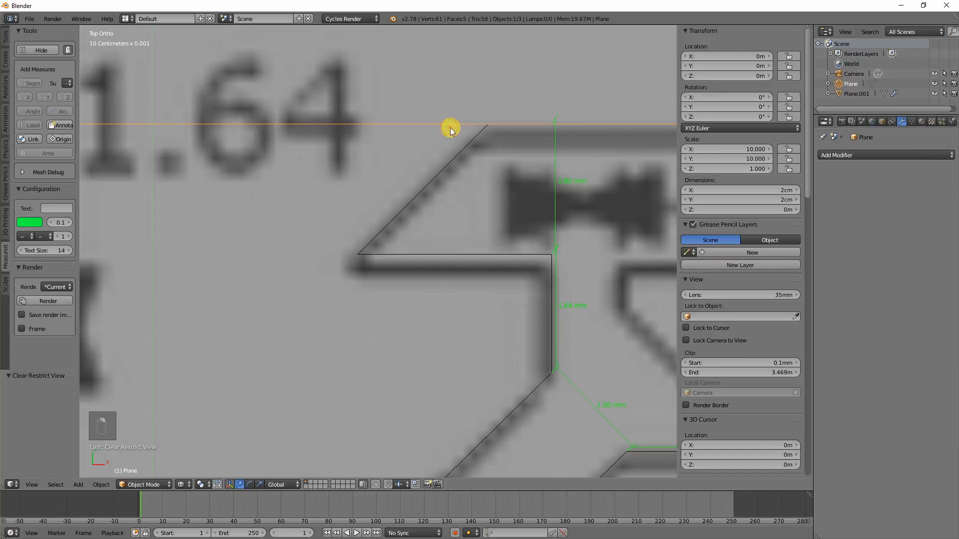
scroll(448, 244, down, 3)
scroll(427, 291, down, 3)
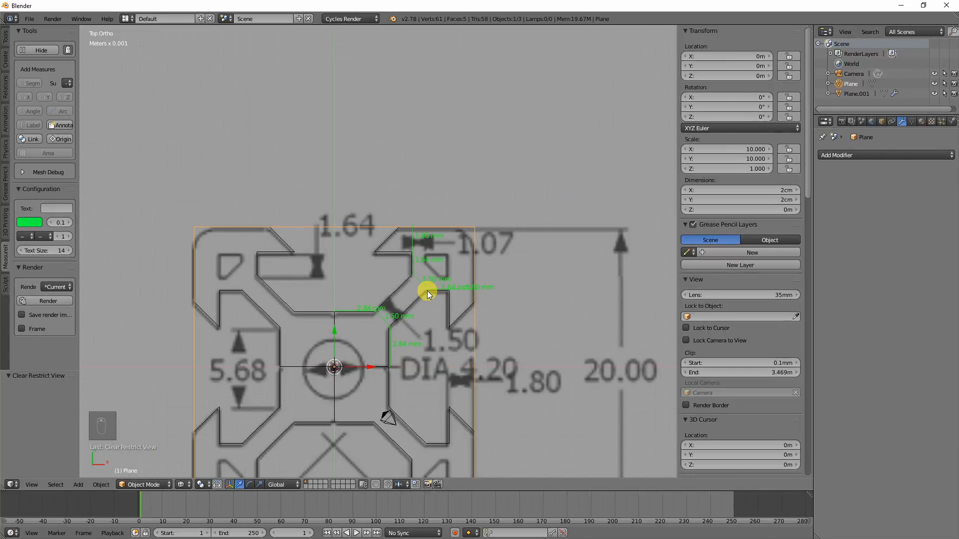
key(x)
click(427, 290)
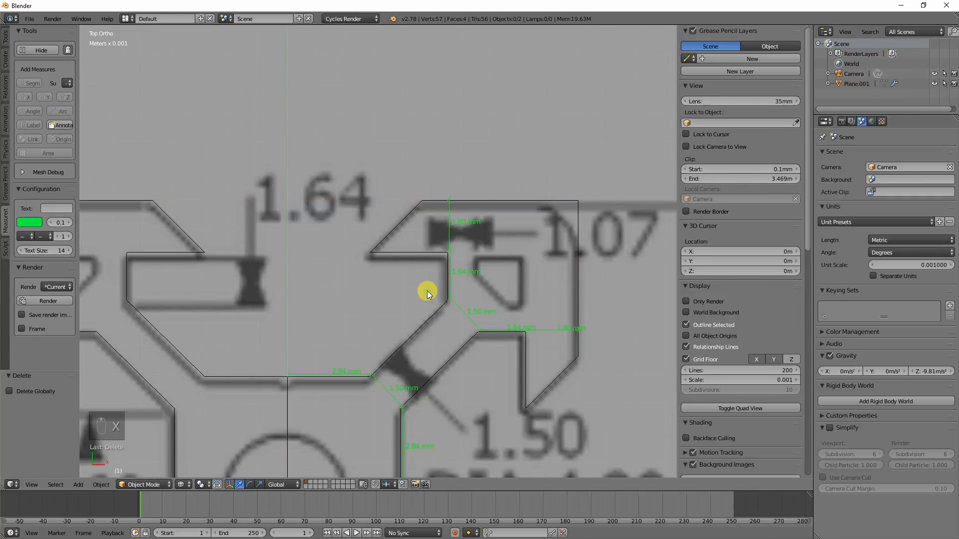
Step: Select the V-slot profile and apply its Mirror modifier
scroll(406, 281, down, 3)
scroll(405, 281, up, 7)
right_click(454, 235)
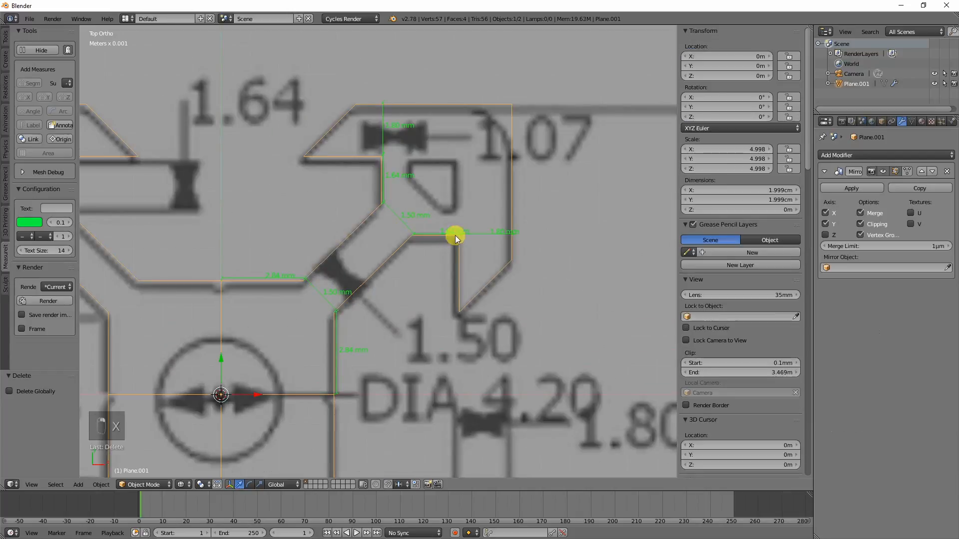
scroll(442, 293, down, 4)
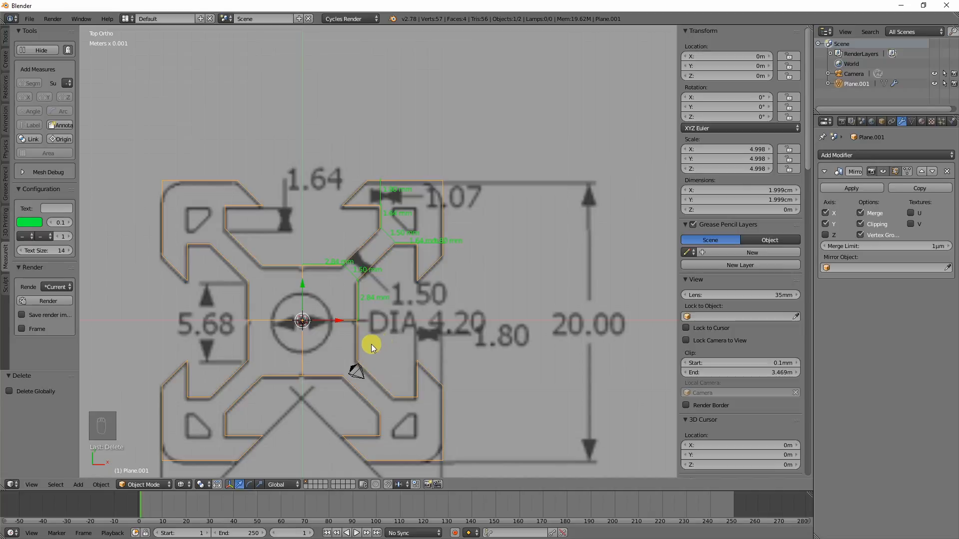
click(843, 188)
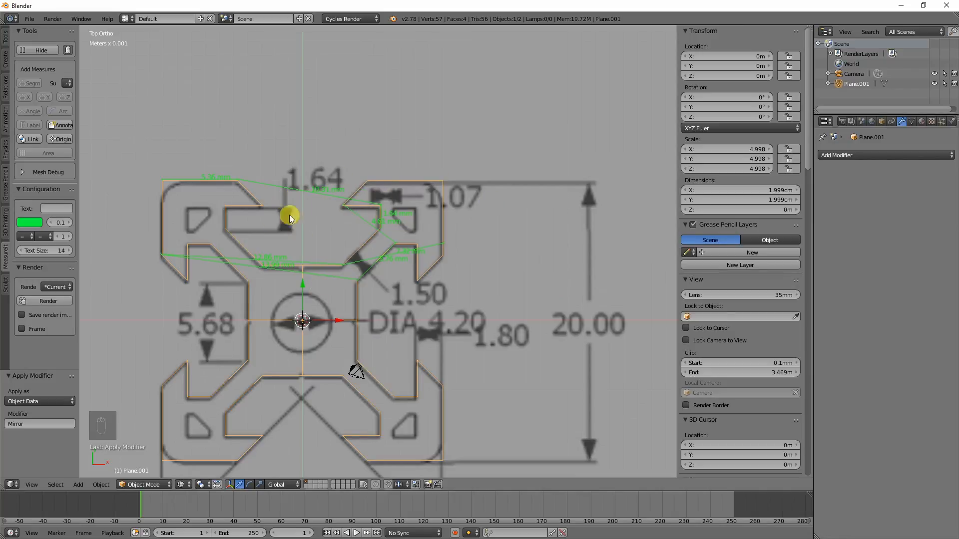
Step: Delete all the MeasureIt distance measurements from the profile and turn off the measurement display
scroll(716, 330, down, 20)
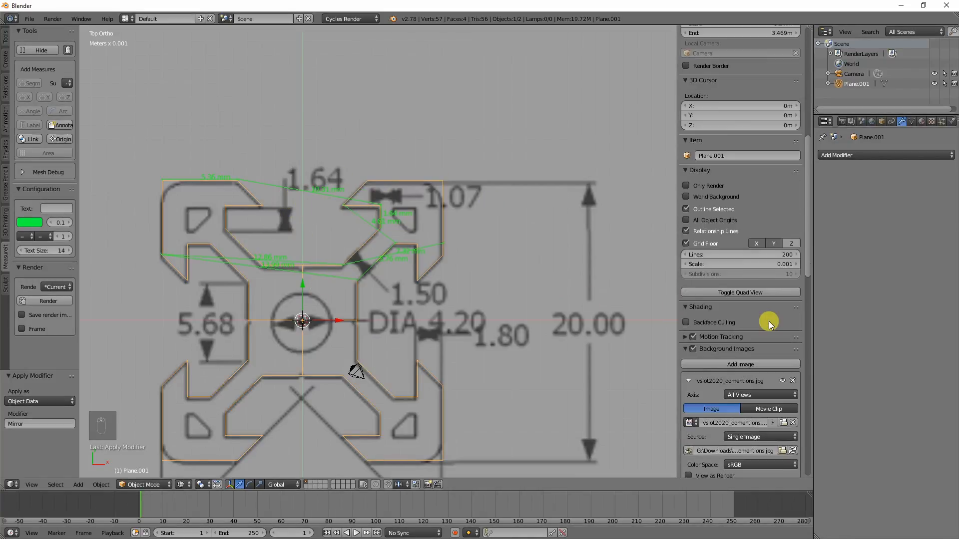
scroll(769, 322, down, 15)
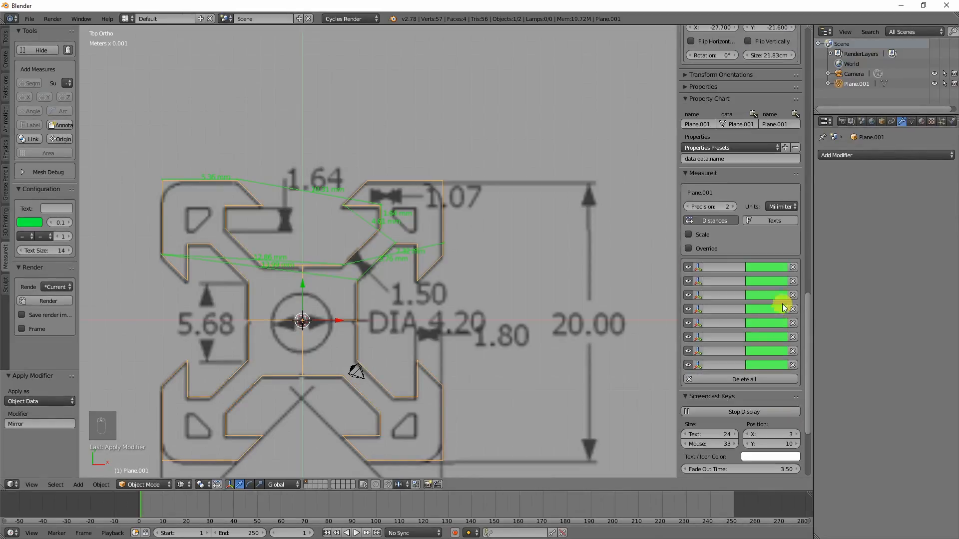
click(792, 268)
click(793, 268)
click(792, 267)
click(793, 268)
click(792, 268)
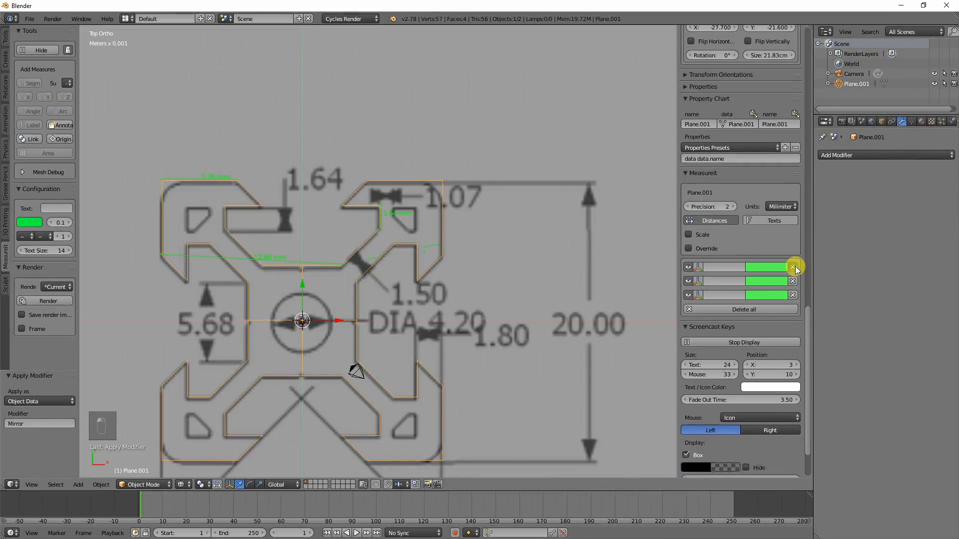
click(793, 268)
click(793, 268)
click(793, 268)
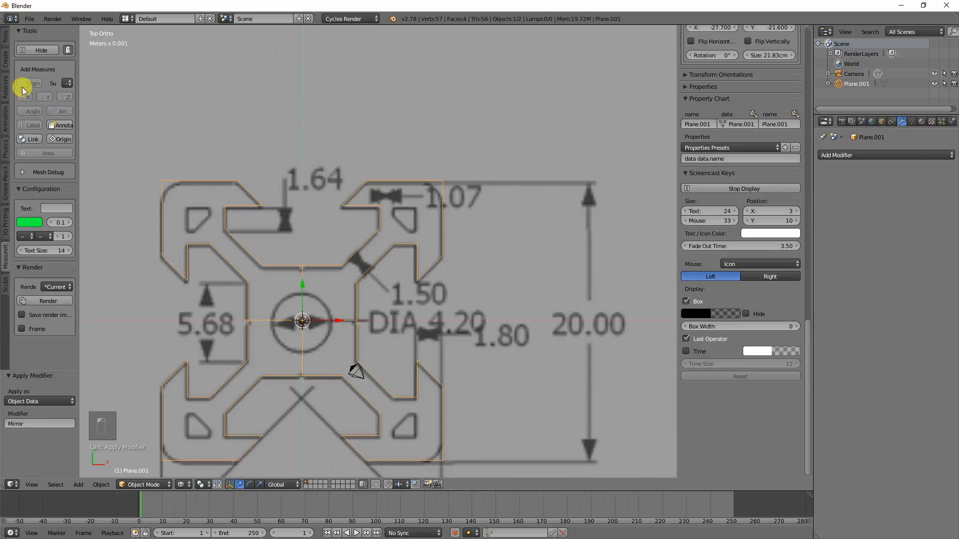
click(40, 54)
Step: Enter Edit Mode on the profile and delete the vertex at its centre
scroll(318, 329, up, 5)
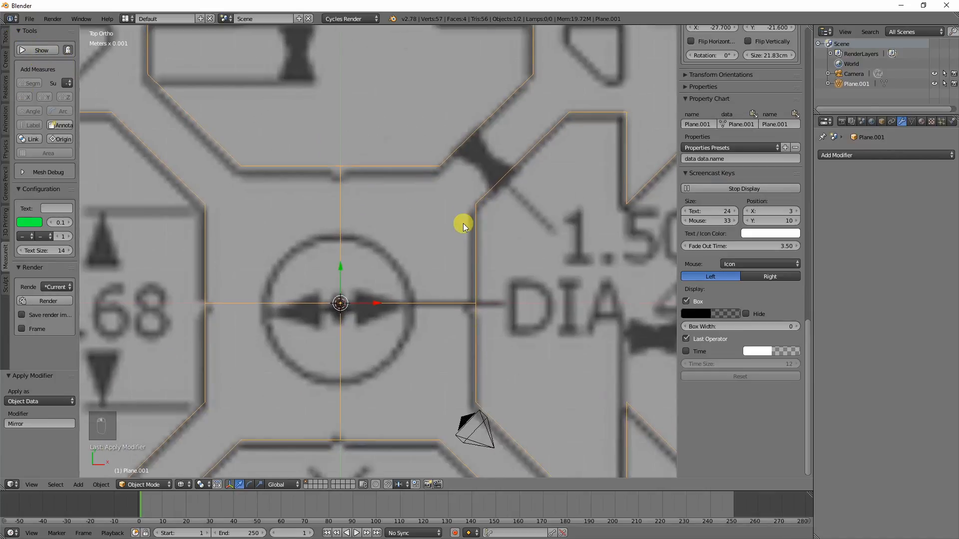
key(Tab)
right_click(340, 303)
key(x)
click(352, 315)
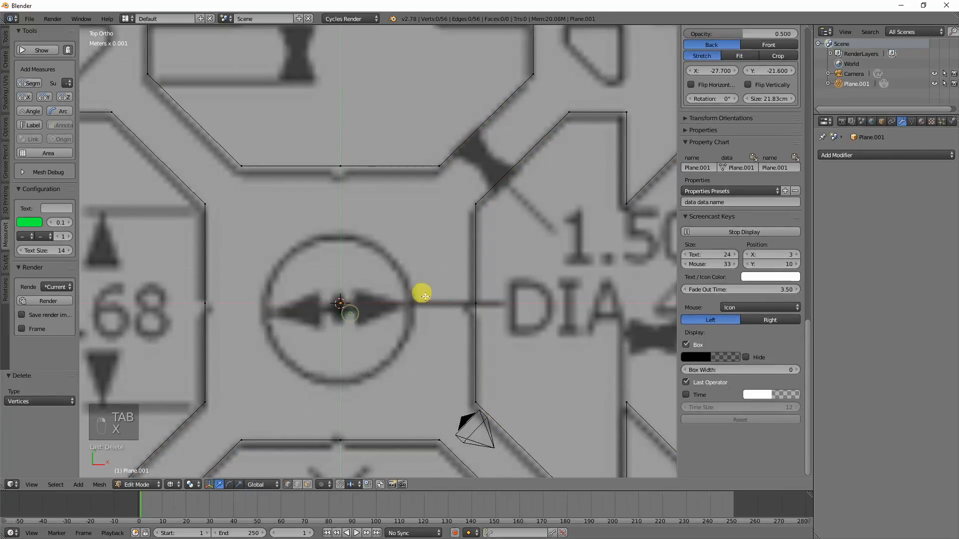
Step: Merge the midpoint vertex of the core's right inner edge into that edge's upper corner vertex, using At Last
right_click(474, 301)
shift+right_click(473, 205)
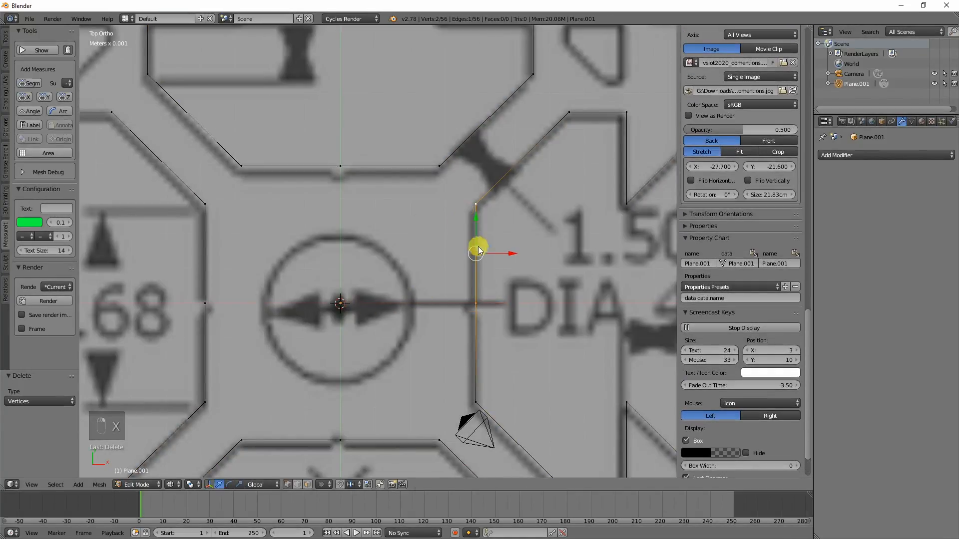
key(w)
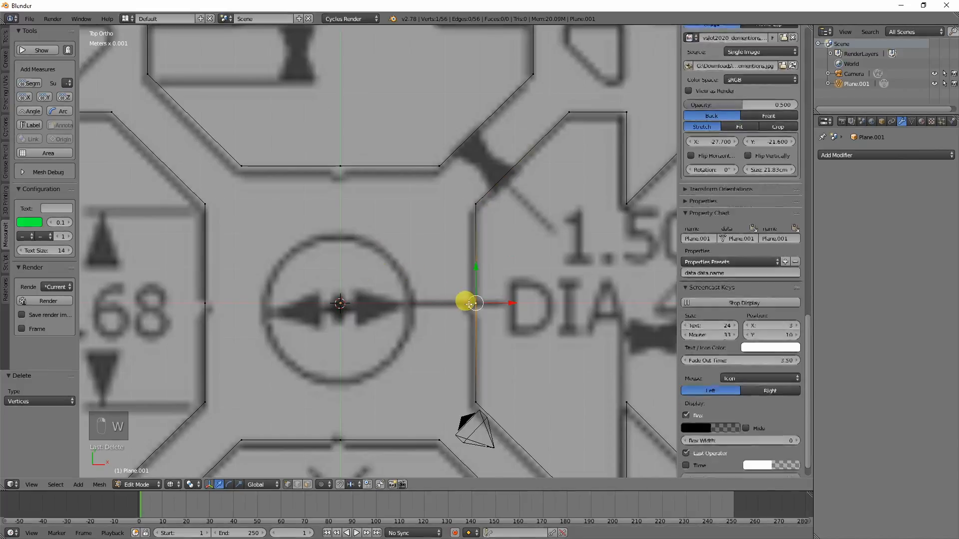
key(w)
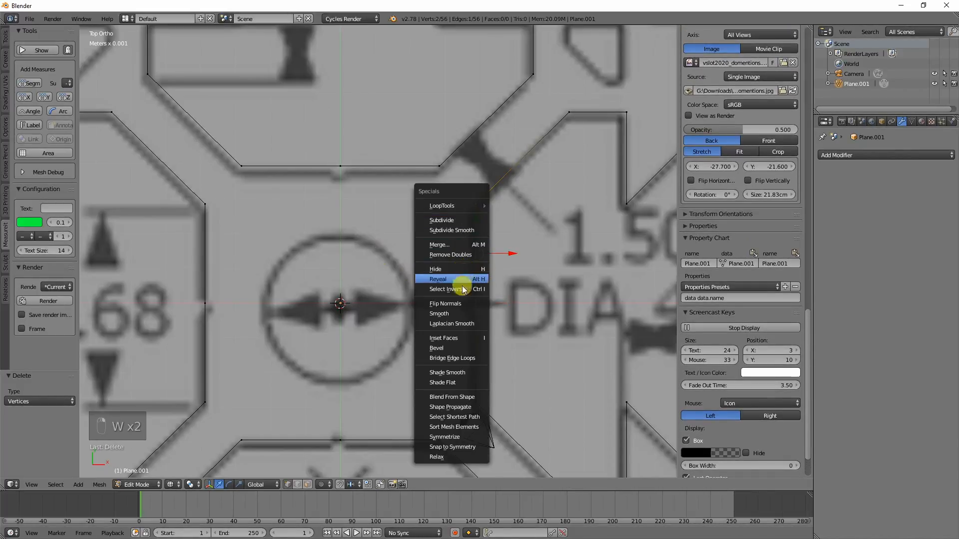
click(458, 249)
click(445, 254)
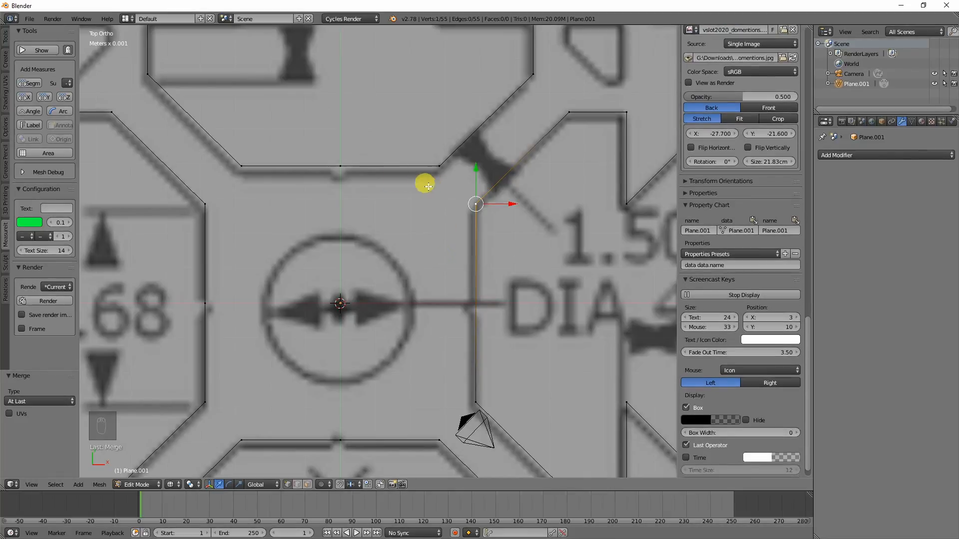
Step: Merge the midpoint vertex of the core's upper inner edge into its right corner vertex, using At Last
right_click(337, 166)
shift+right_click(417, 161)
key(w)
click(422, 167)
click(425, 168)
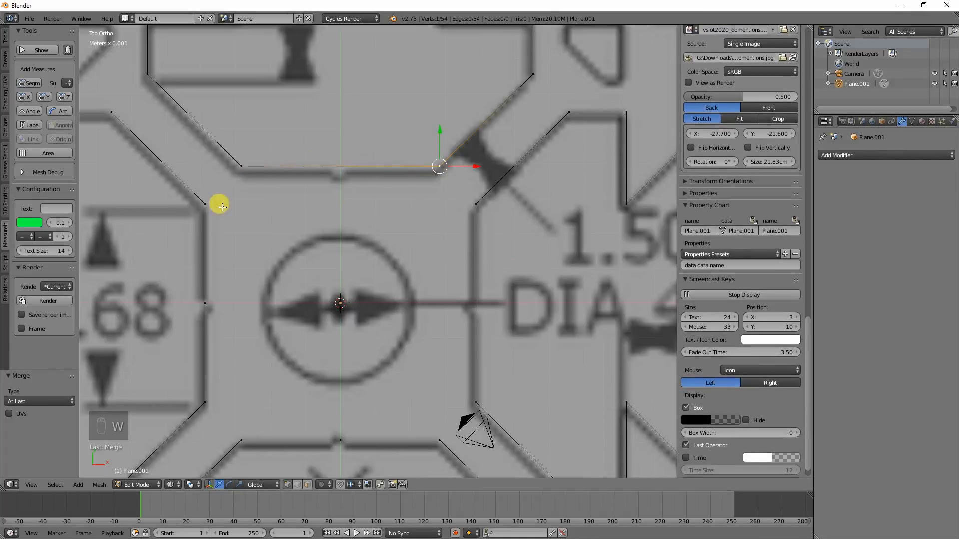
Step: Merge the midpoint vertex of the core's left inner edge into its upper corner vertex, using At Last
right_click(196, 302)
shift+right_click(201, 206)
key(w)
click(200, 208)
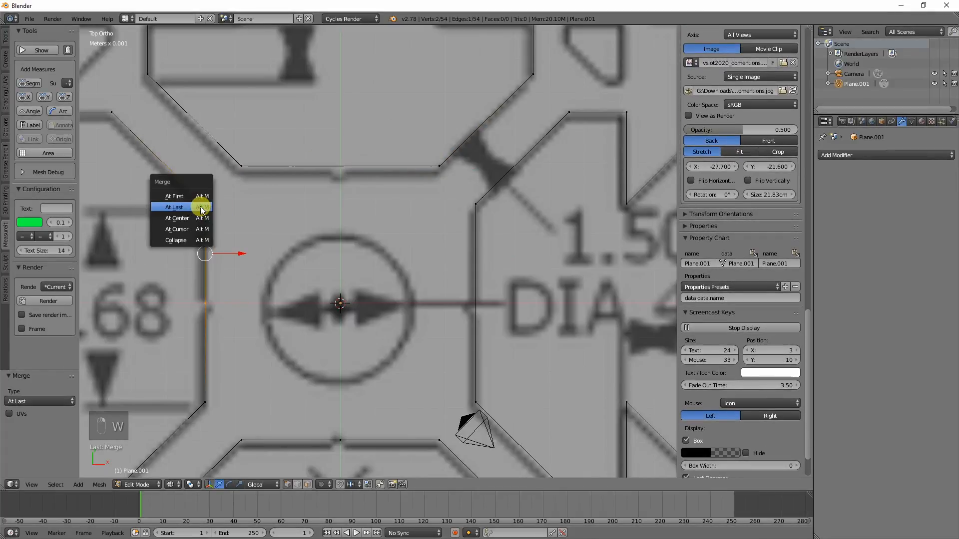
click(201, 209)
Step: Merge the midpoint vertex of the core's lower inner edge with its left corner vertex, keeping the corner's position
right_click(241, 440)
shift+right_click(340, 440)
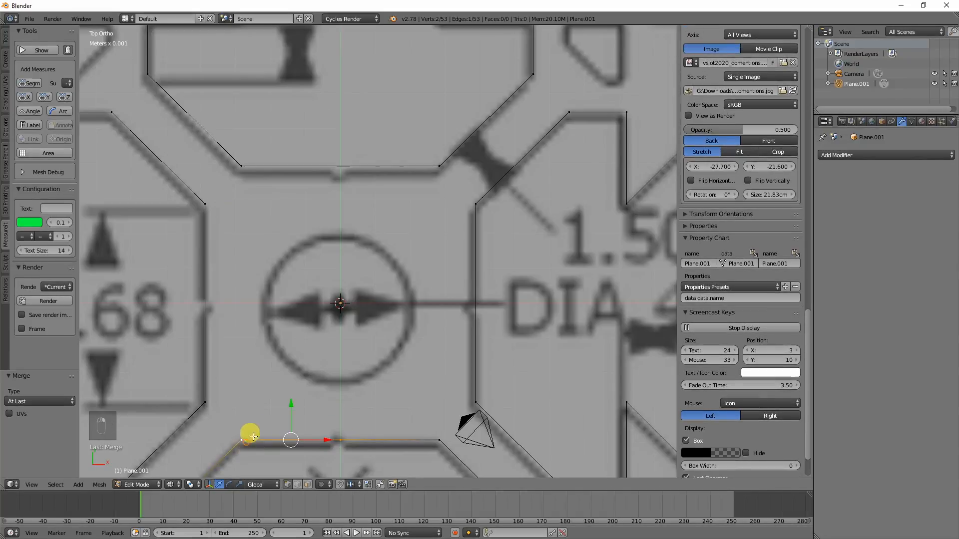
key(w)
click(247, 315)
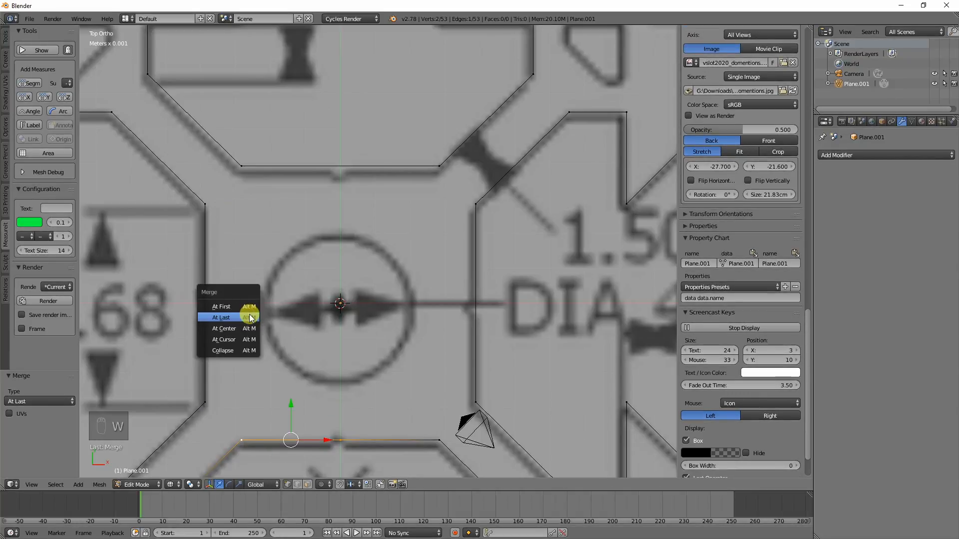
click(246, 314)
Step: Leave Edit Mode and examine the cleaned profile outline against the reference drawing, including the corner pocket and centre bore
scroll(333, 325, down, 6)
key(z)
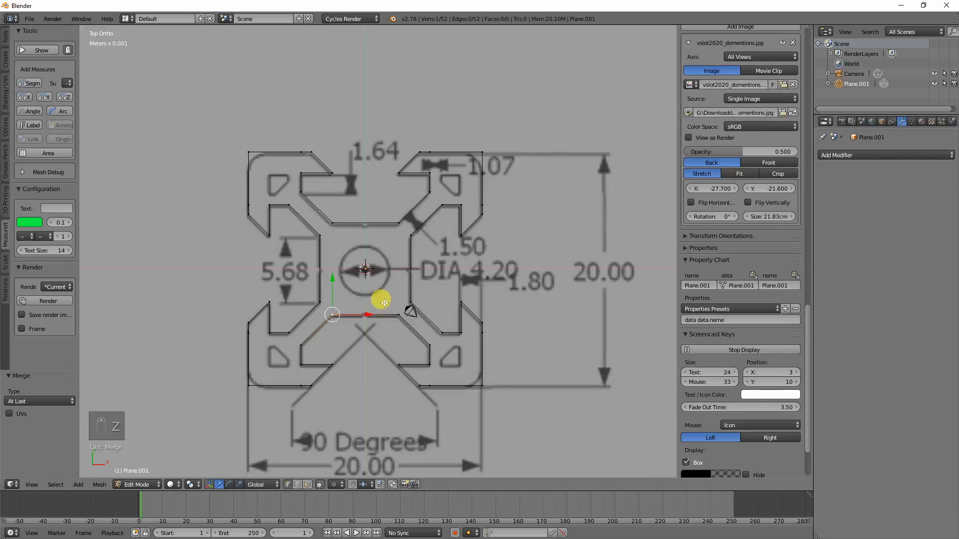
key(z)
key(Tab)
key(z)
key(z)
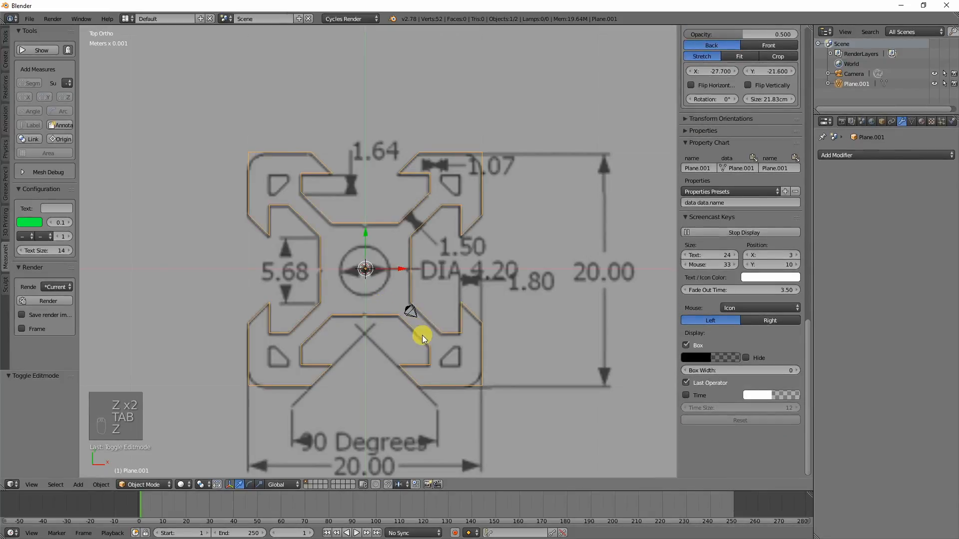
scroll(418, 342, up, 5)
key(z)
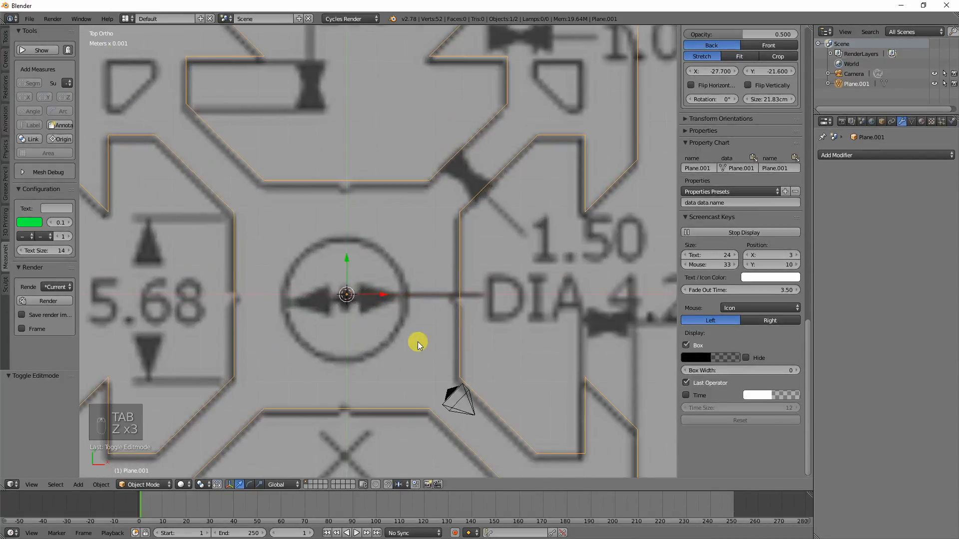
shift+middle_drag(551, 159, 397, 279)
scroll(395, 246, up, 5)
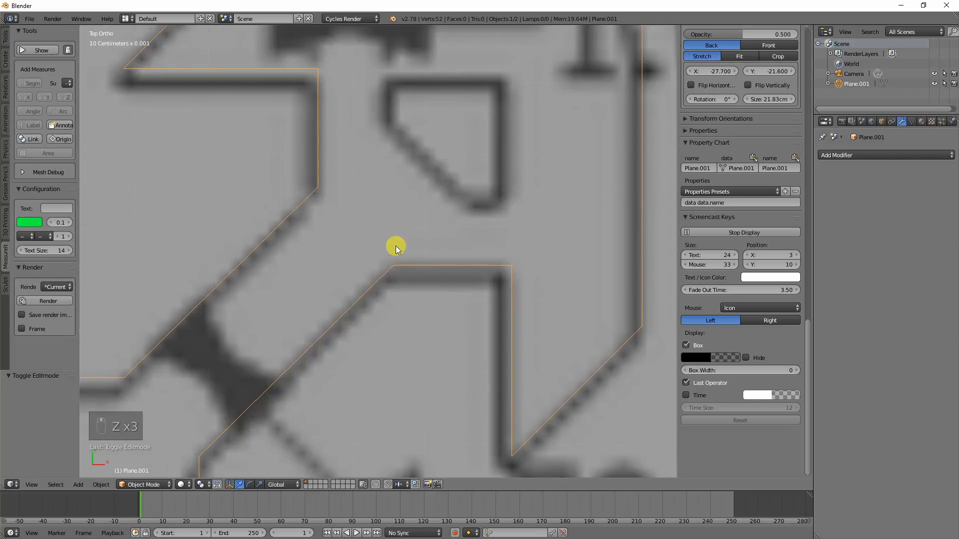
scroll(396, 246, down, 6)
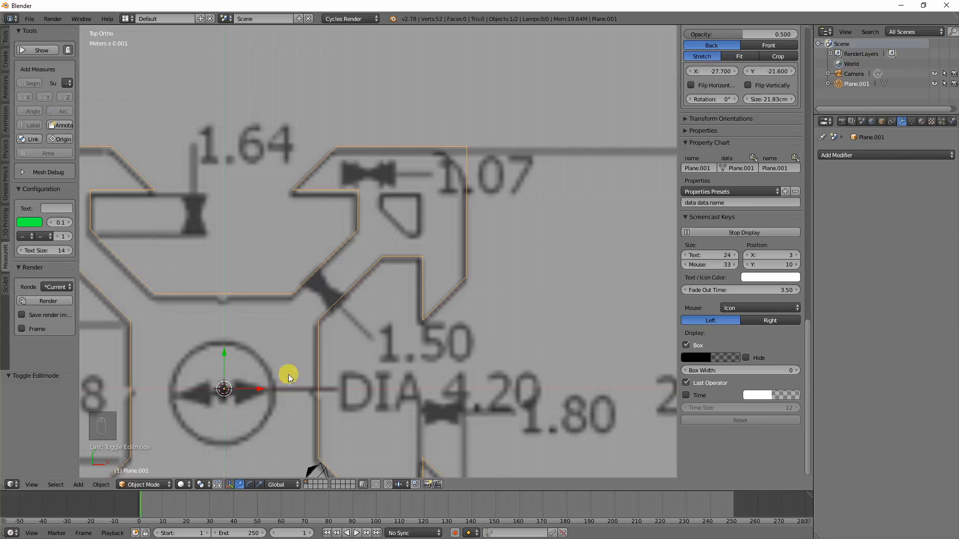
scroll(339, 277, up, 1)
scroll(310, 296, down, 2)
scroll(323, 339, down, 2)
shift+middle_drag(323, 351, 366, 298)
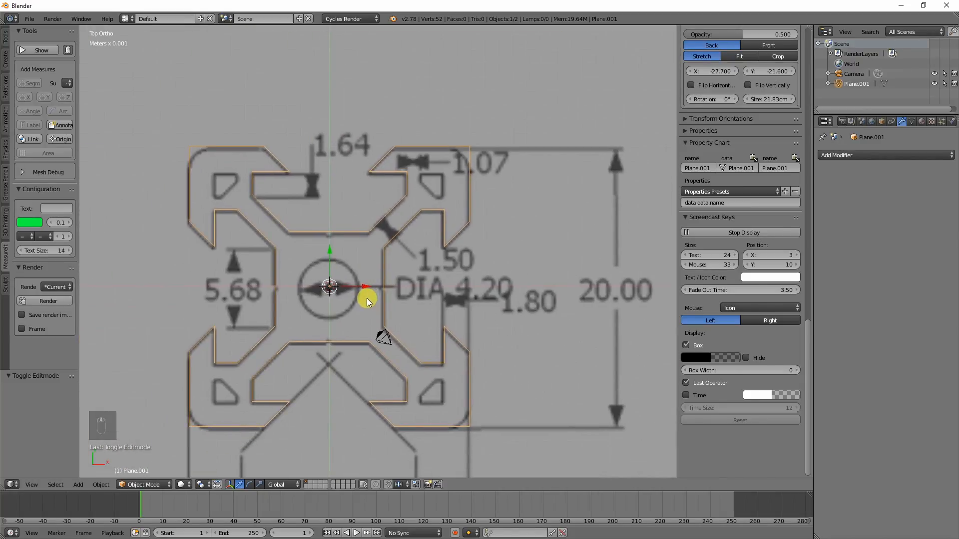
Step: Select all vertices of the profile in Edit Mode and fill the outline with a single face
key(Tab)
key(a)
key(a)
key(a)
key(a)
key(f)
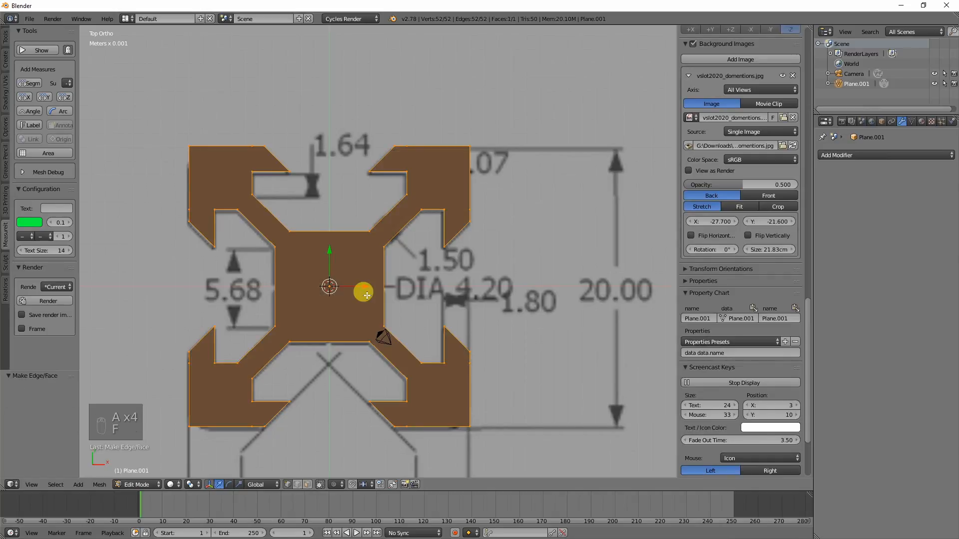
Step: Leave Edit Mode and inspect the filled profile in solid and wireframe display, comparing its outer corner with the reference drawing
key(Tab)
scroll(367, 299, up, 3)
key(z)
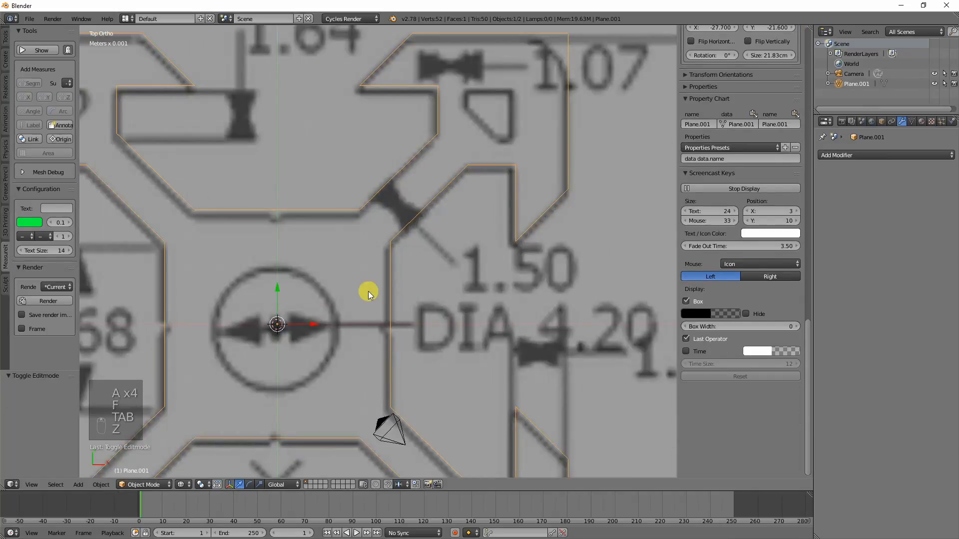
scroll(368, 293, down, 1)
scroll(368, 292, up, 2)
scroll(368, 292, down, 3)
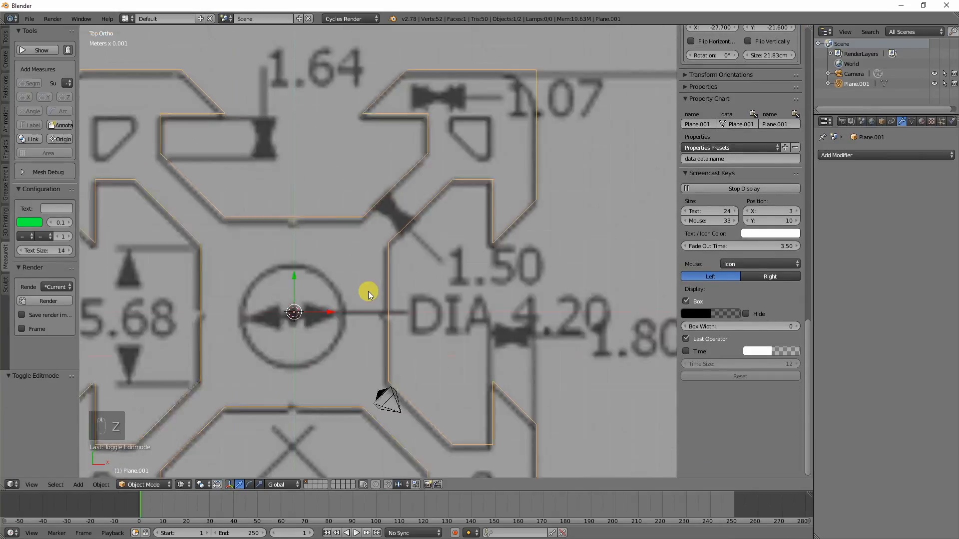
key(z)
mouse_move(400, 342)
middle_down()
mouse_move(432, 262)
mouse_move(449, 300)
mouse_move(317, 336)
mouse_move(306, 255)
mouse_move(369, 304)
mouse_move(384, 299)
middle_up()
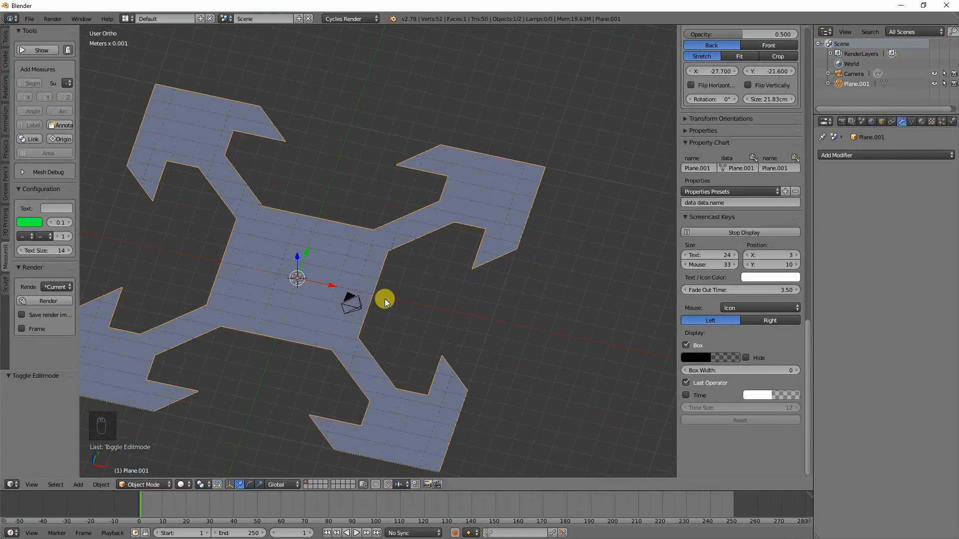
key(KP_7)
mouse_move(494, 163)
shift+middle_down()
mouse_move(413, 310)
mouse_move(396, 304)
shift+middle_up()
key(z)
scroll(396, 304, up, 4)
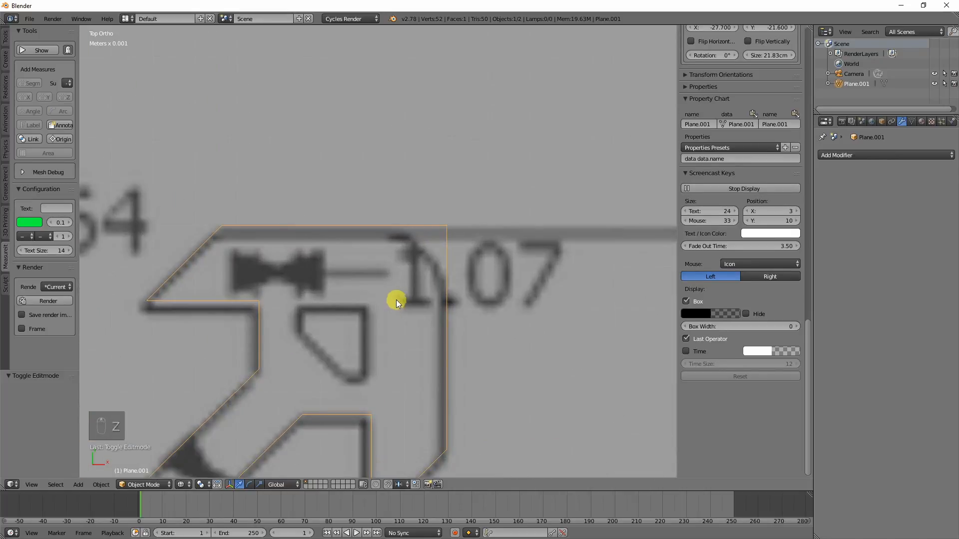
scroll(396, 299, down, 4)
middle_drag(422, 335, 399, 243)
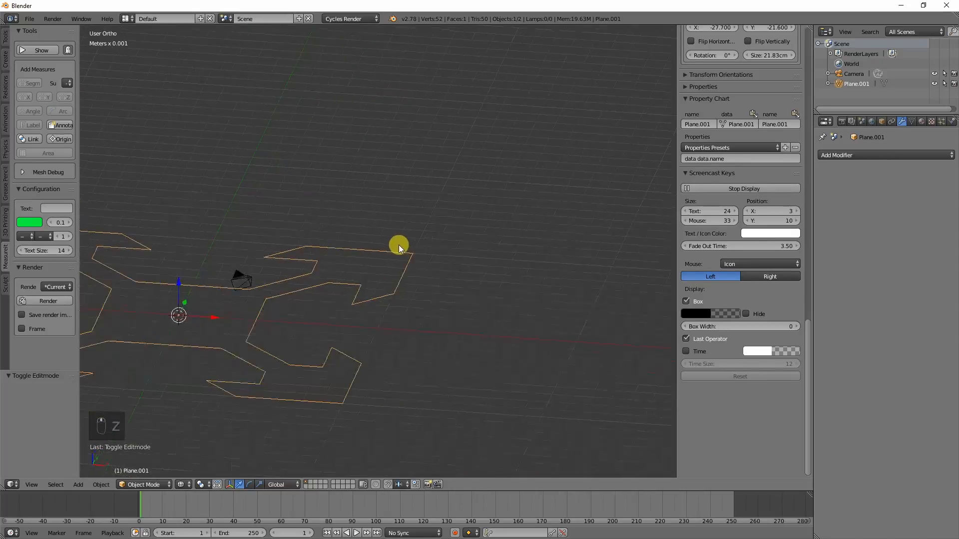
Step: Extrude the filled V-slot profile upward by about 3.4 mm in Edit Mode
key(Tab)
middle_drag(264, 311, 420, 274)
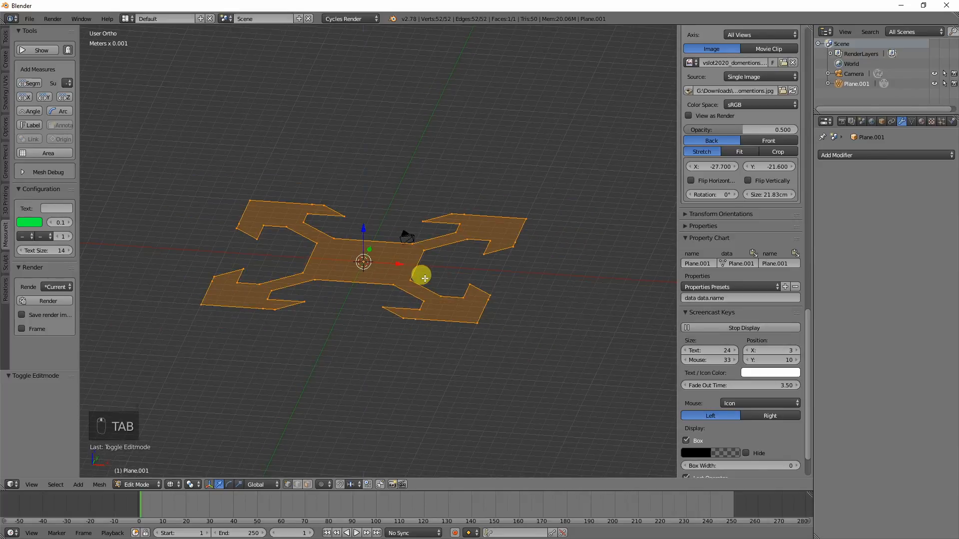
key(e)
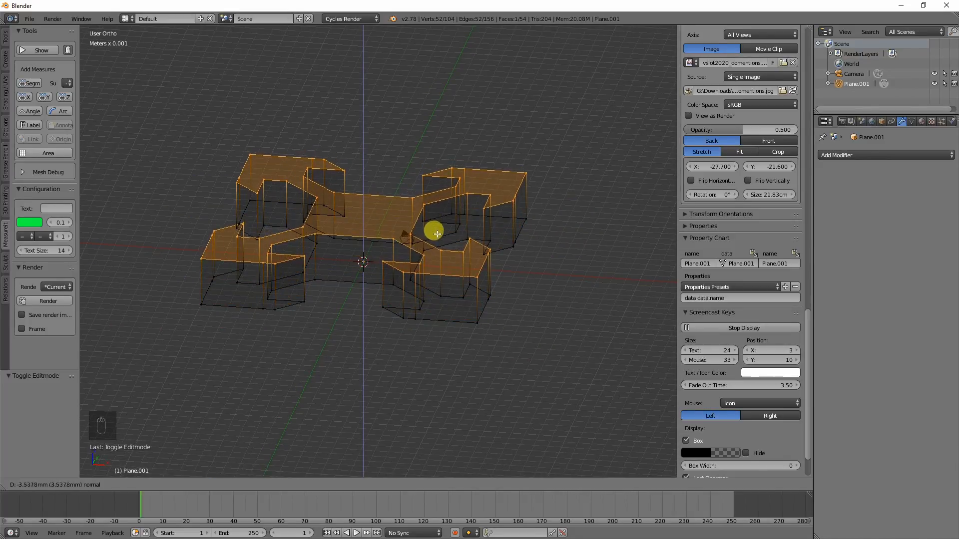
click(437, 234)
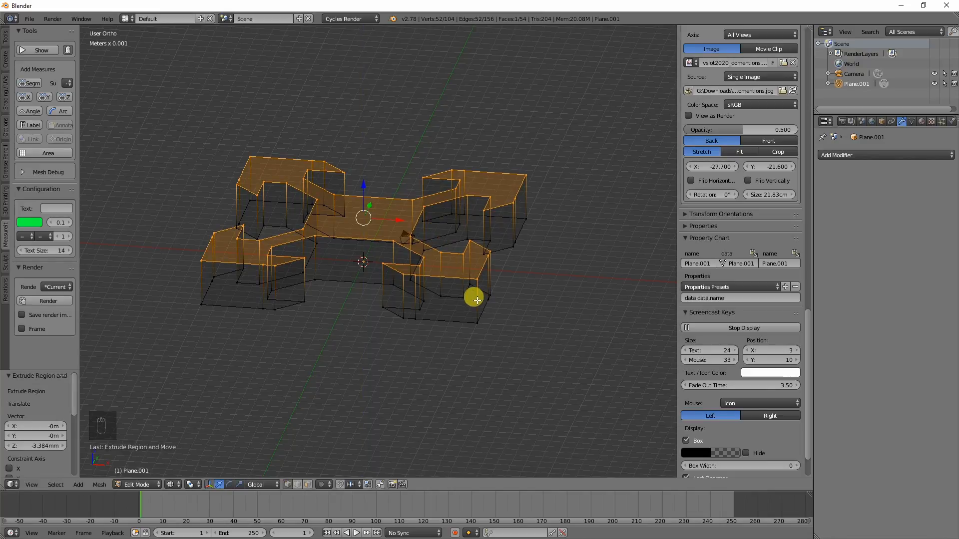
Step: Bevel the four outer vertical corner edges with 9 segments and an offset of about 0.25, following the rounded corner in the reference drawing
click(295, 485)
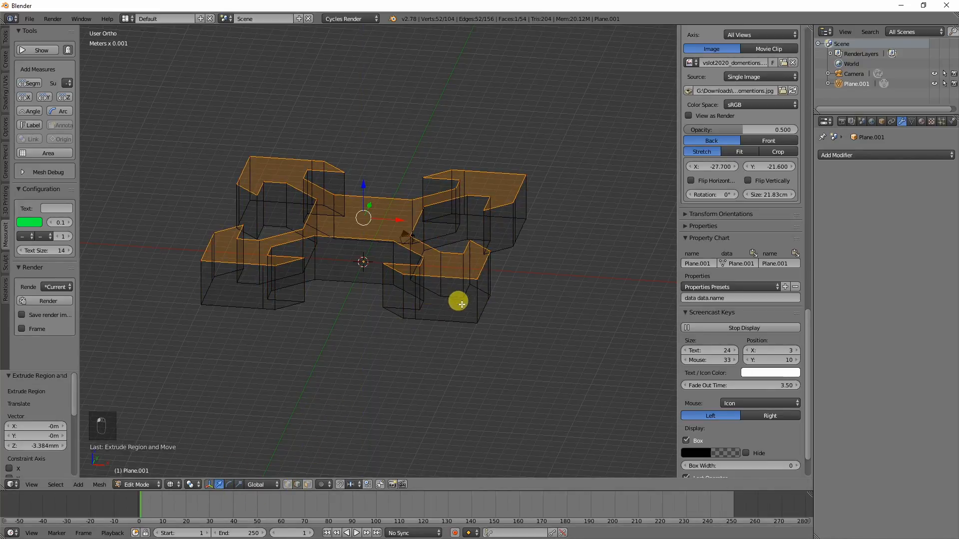
key(a)
click(477, 300)
shift+click(527, 196)
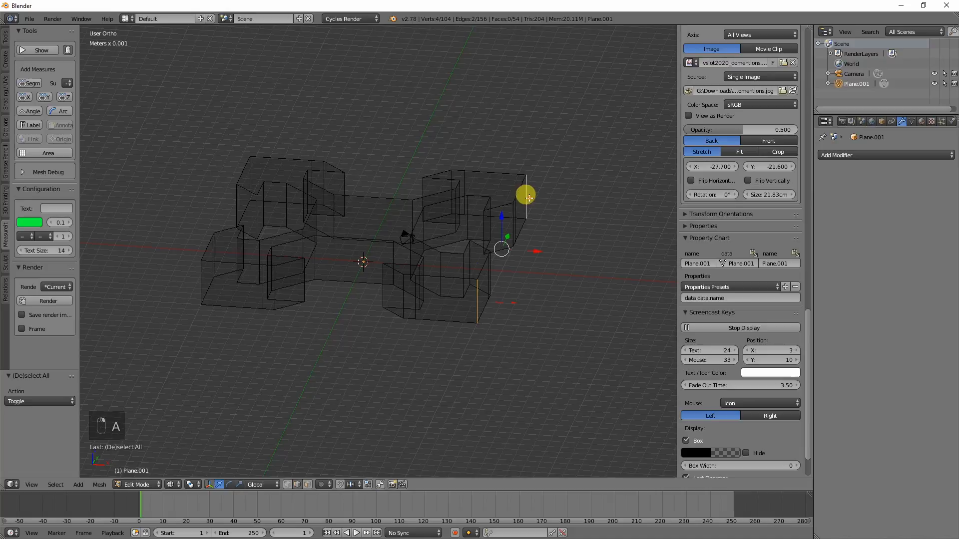
shift+click(200, 282)
middle_drag(200, 282, 248, 272)
shift+click(251, 257)
key(KP_7)
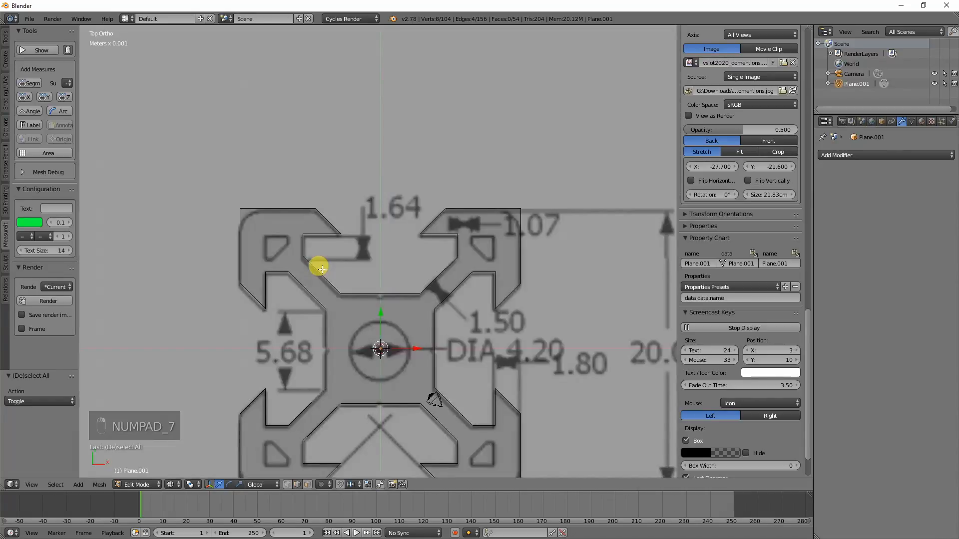
shift+middle_drag(475, 257, 334, 247)
scroll(350, 239, up, 8)
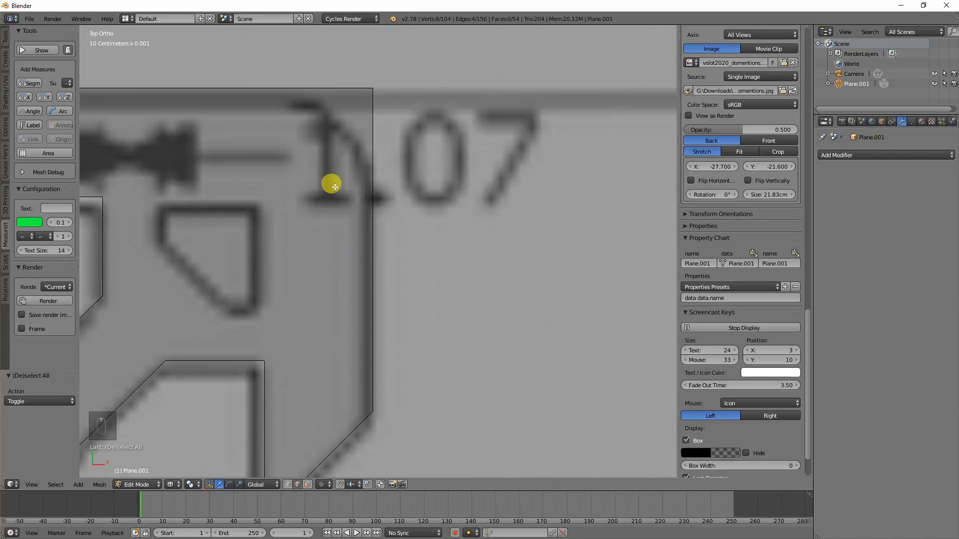
scroll(332, 214, down, 3)
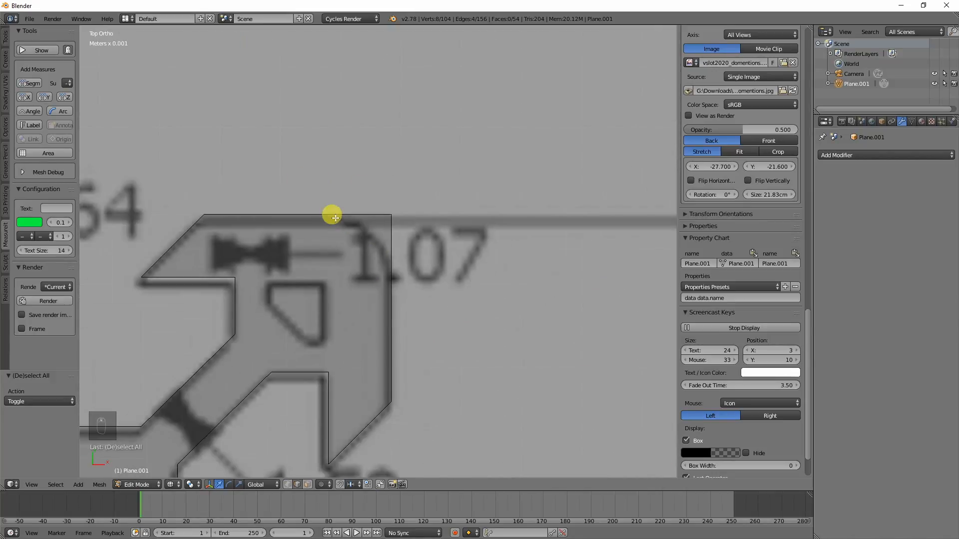
key(w)
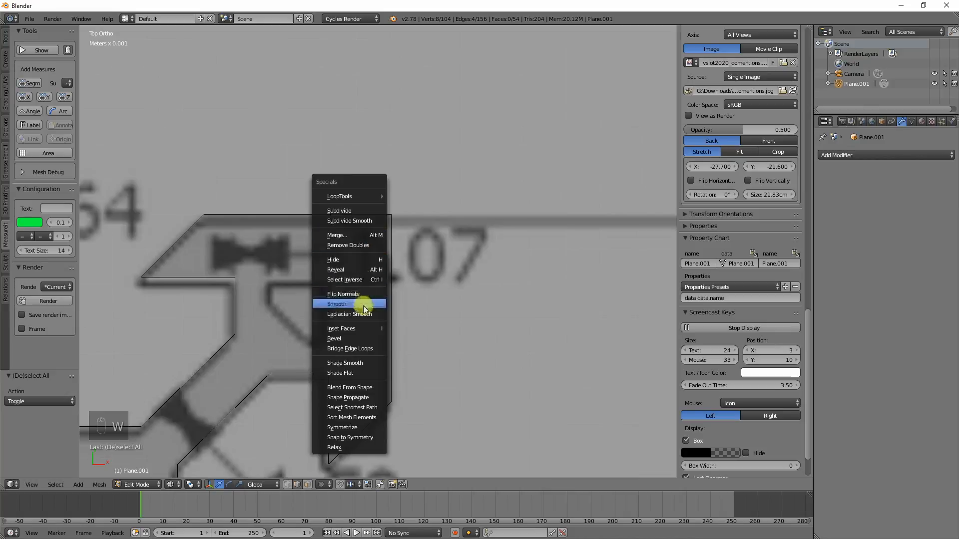
click(367, 338)
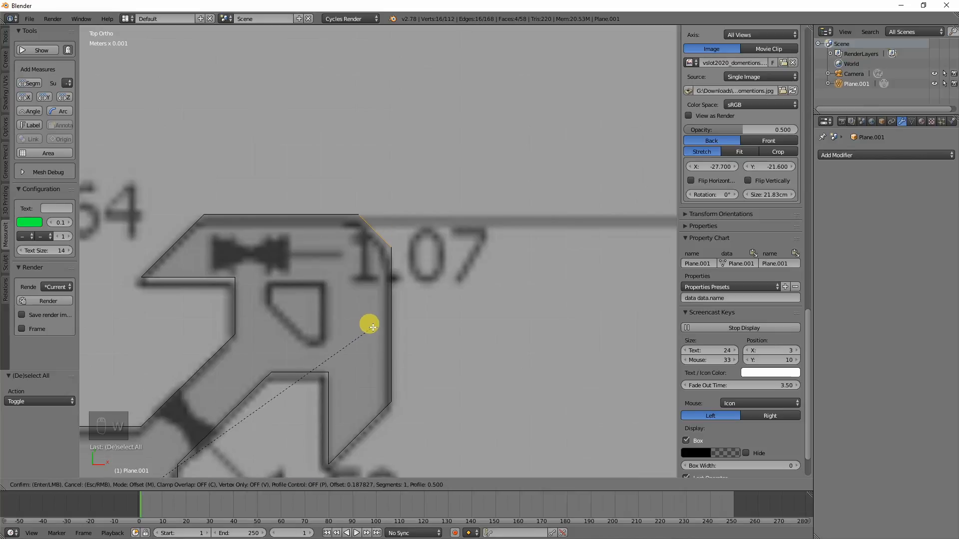
scroll(372, 326, up, 6)
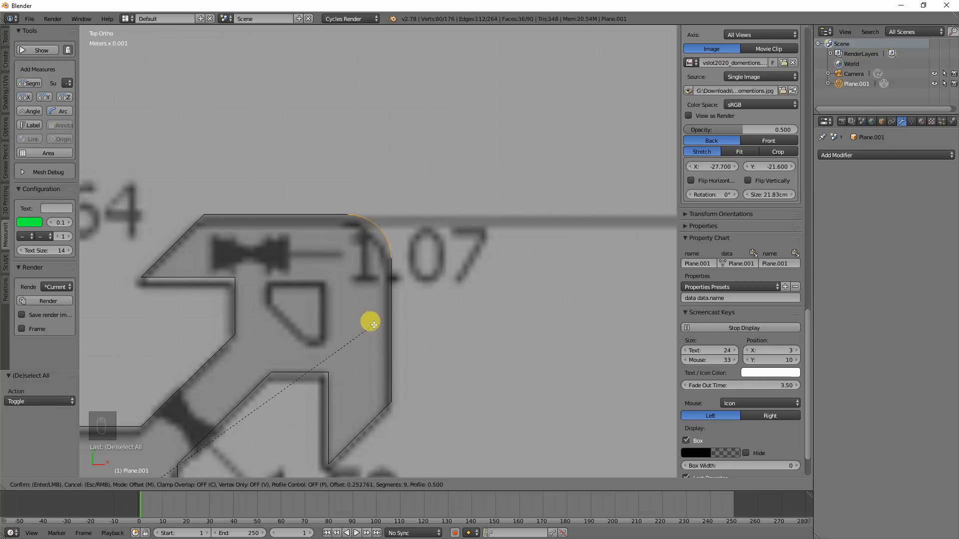
click(373, 328)
Step: Leave Edit Mode and inspect the rounded extrusion in solid display from above, from below and in front view
key(Tab)
scroll(367, 315, down, 6)
mouse_move(403, 328)
middle_down()
mouse_move(369, 344)
mouse_move(359, 301)
mouse_move(387, 246)
mouse_move(322, 275)
mouse_move(390, 226)
mouse_move(396, 128)
mouse_move(343, 262)
middle_up()
key(z)
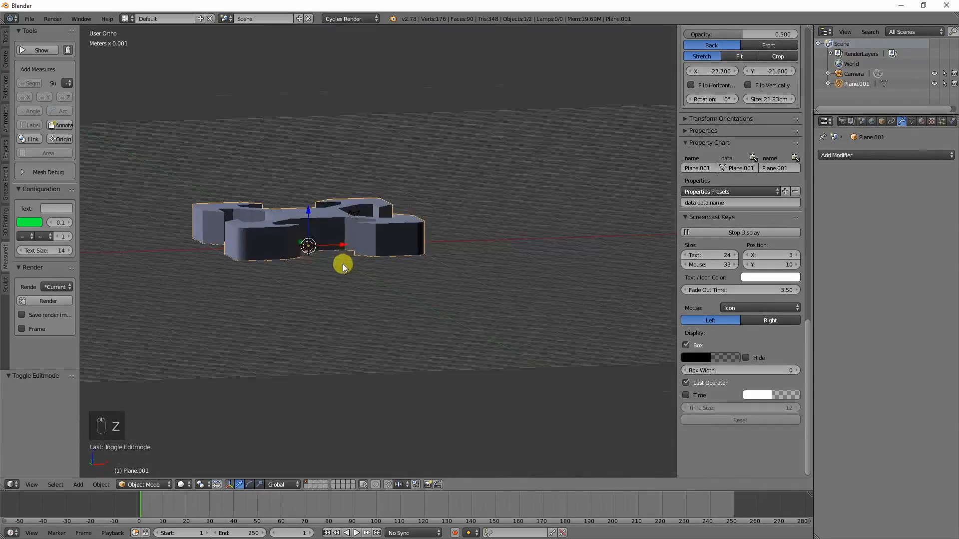
scroll(311, 265, up, 5)
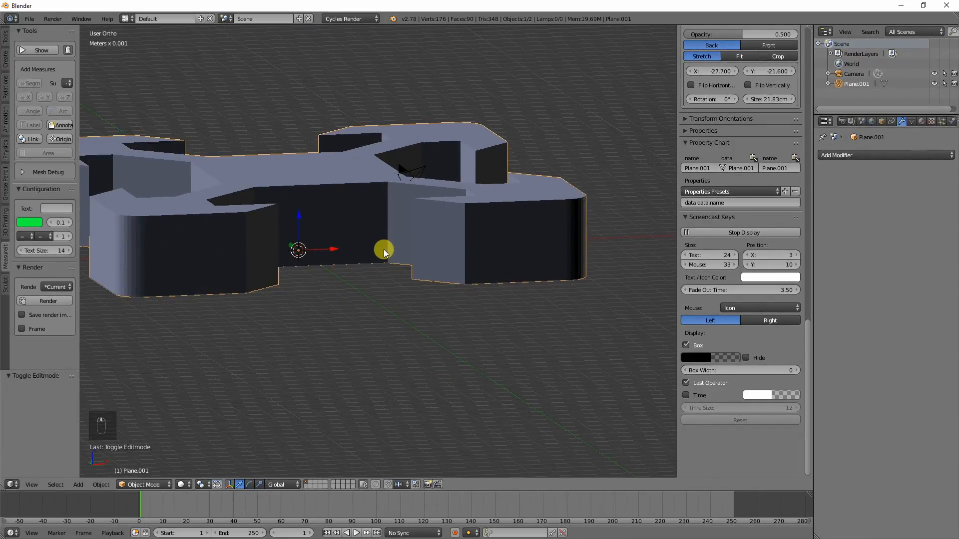
key(KP_1)
shift+middle_drag(318, 220, 382, 223)
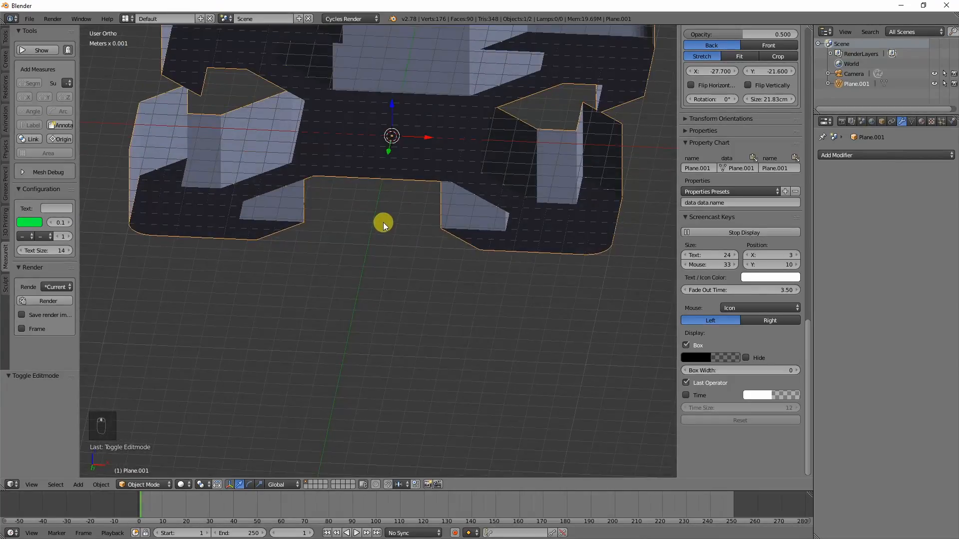
key(KP_1)
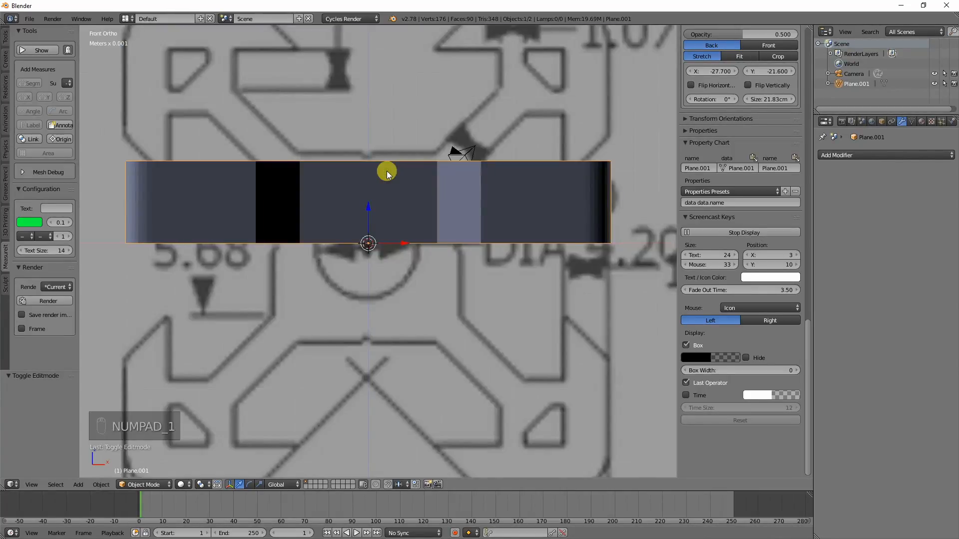
Step: Recalculate the normals of the whole extrusion mesh in Edit Mode and return to Object Mode
middle_drag(387, 172, 438, 239)
scroll(434, 204, down, 4)
key(Tab)
key(a)
key(a)
key(a)
key(a)
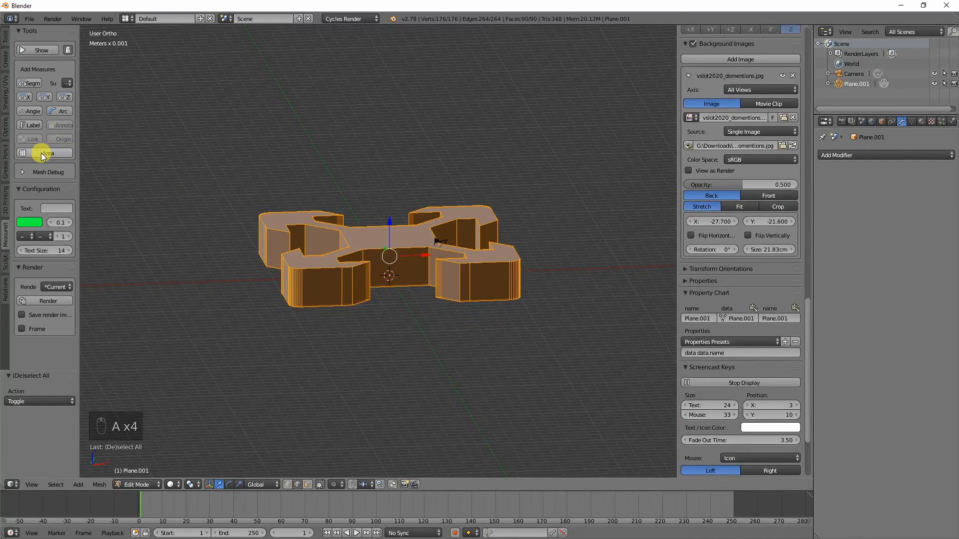
click(6, 88)
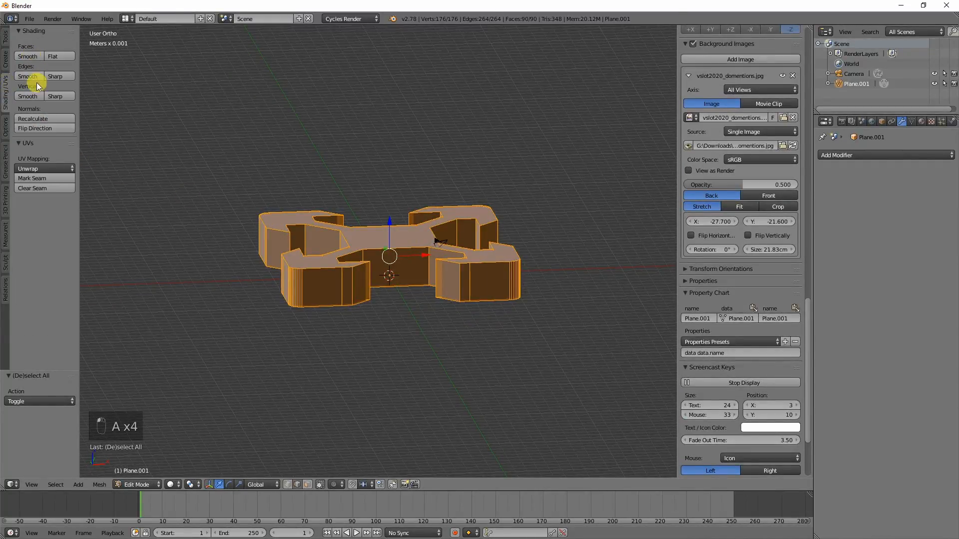
click(35, 119)
scroll(471, 291, up, 5)
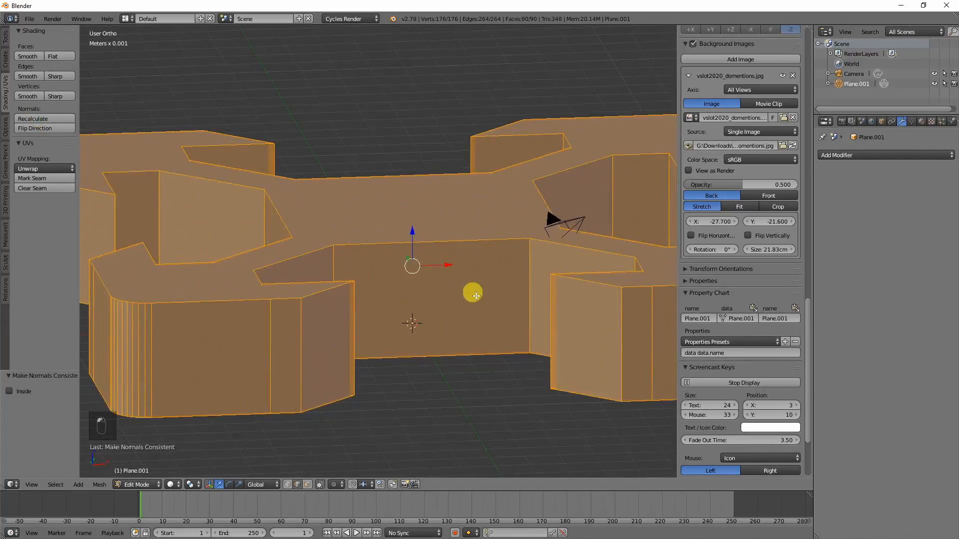
scroll(473, 294, down, 5)
middle_drag(421, 316, 419, 355)
key(Tab)
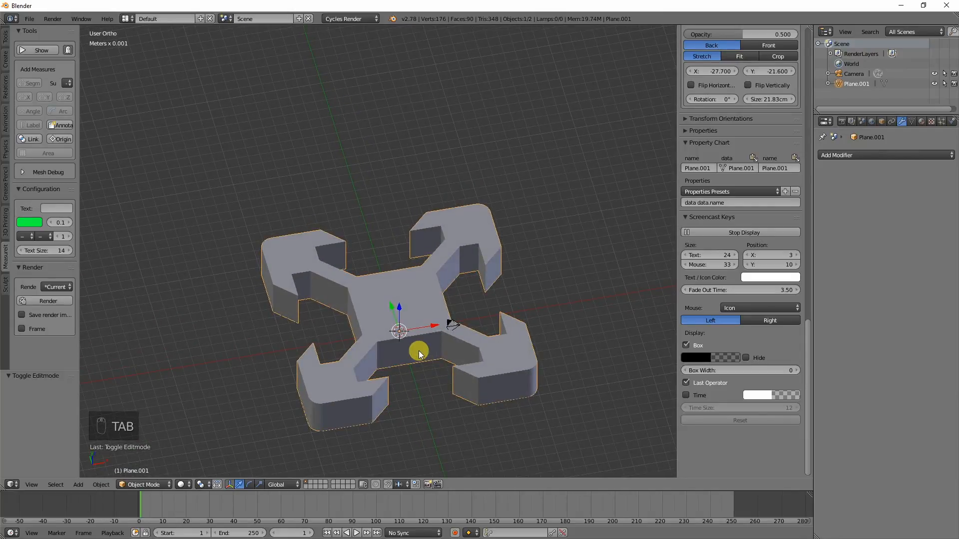
Step: Add a cylinder mesh with 128 vertices at the centre of the profile in wireframe top view
key(KP_7)
key(z)
shift+middle_drag(400, 353, 401, 230)
scroll(523, 238, up, 5)
scroll(427, 251, up, 4)
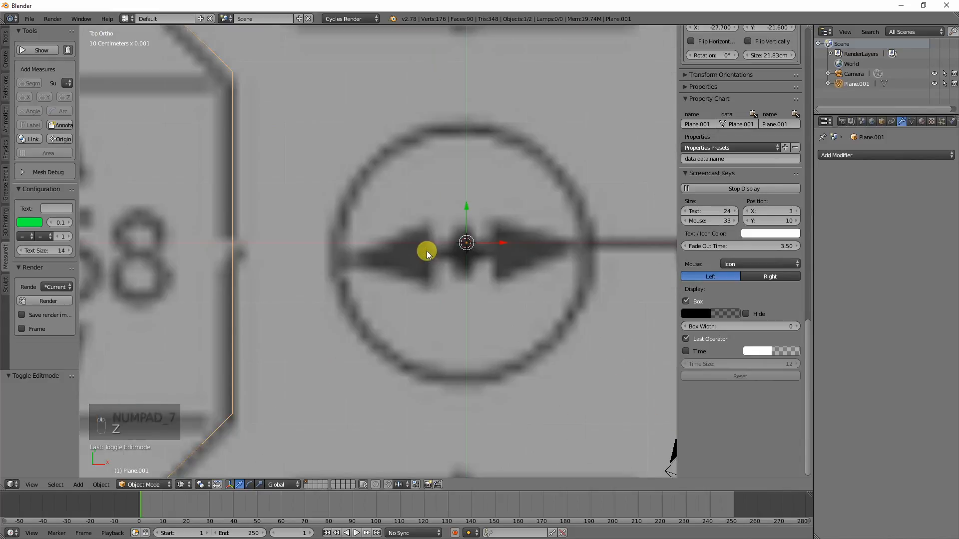
scroll(427, 250, down, 4)
key(shift+a)
mouse_move(428, 252)
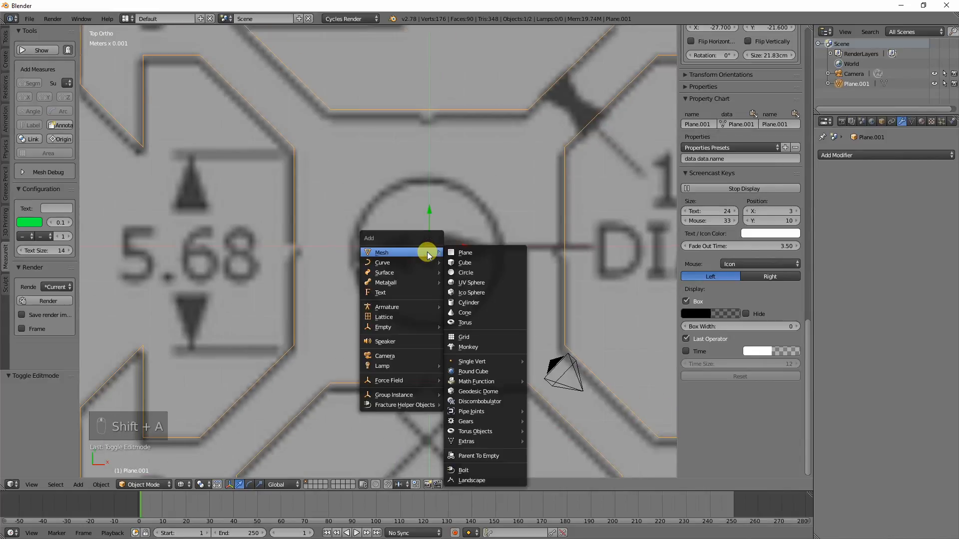
click(467, 302)
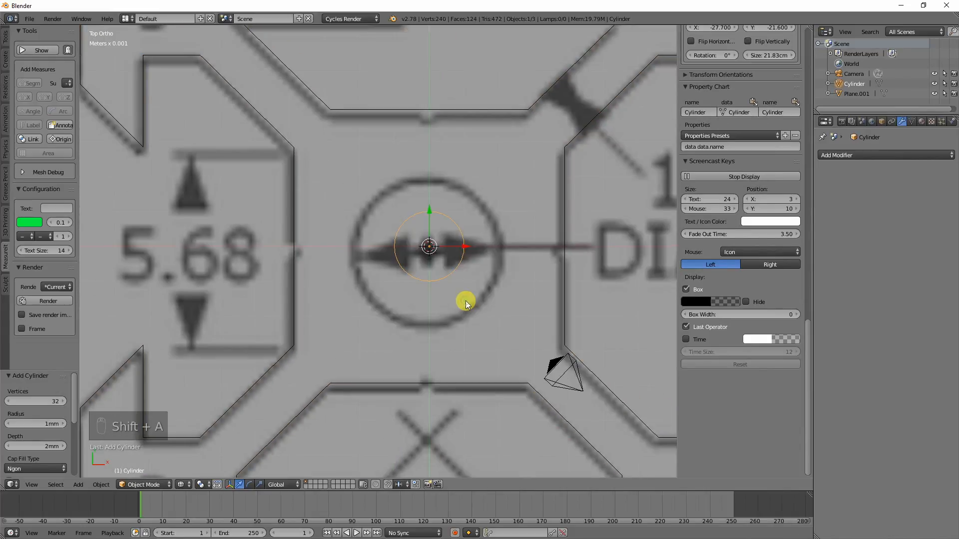
click(44, 400)
text(128)
key(Return)
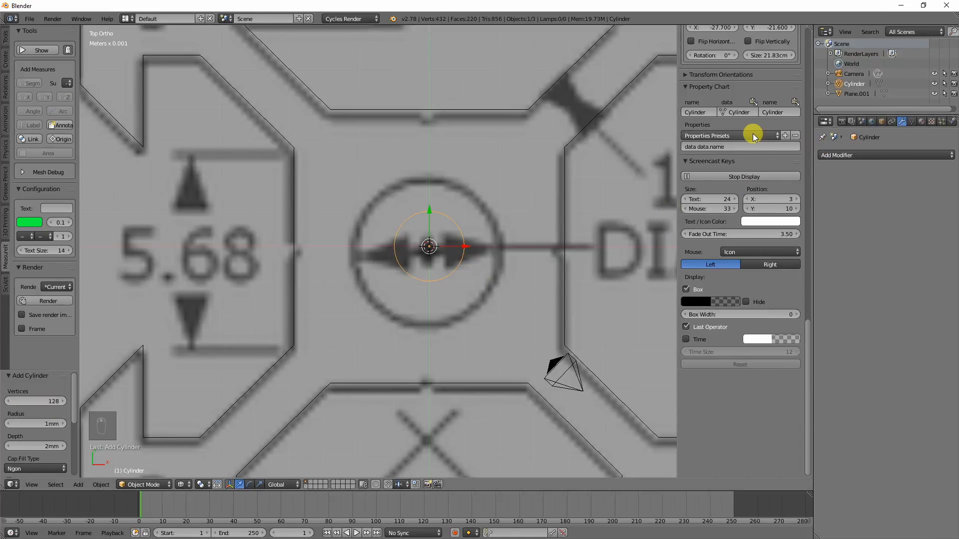
Step: Set the cylinder's dimensions to 4.2 mm in X and Y and 10 mm in Z
scroll(753, 135, up, 5)
scroll(754, 150, up, 15)
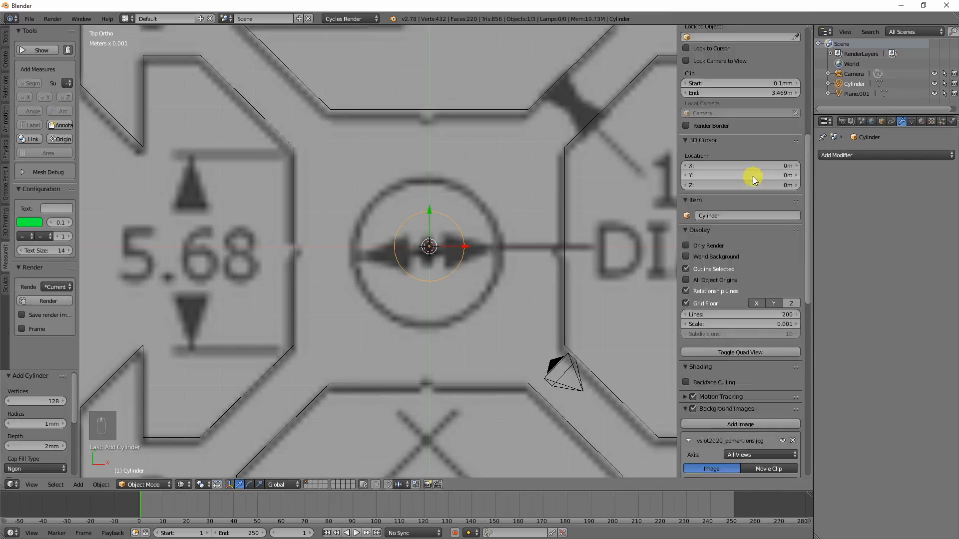
scroll(753, 177, up, 6)
click(746, 190)
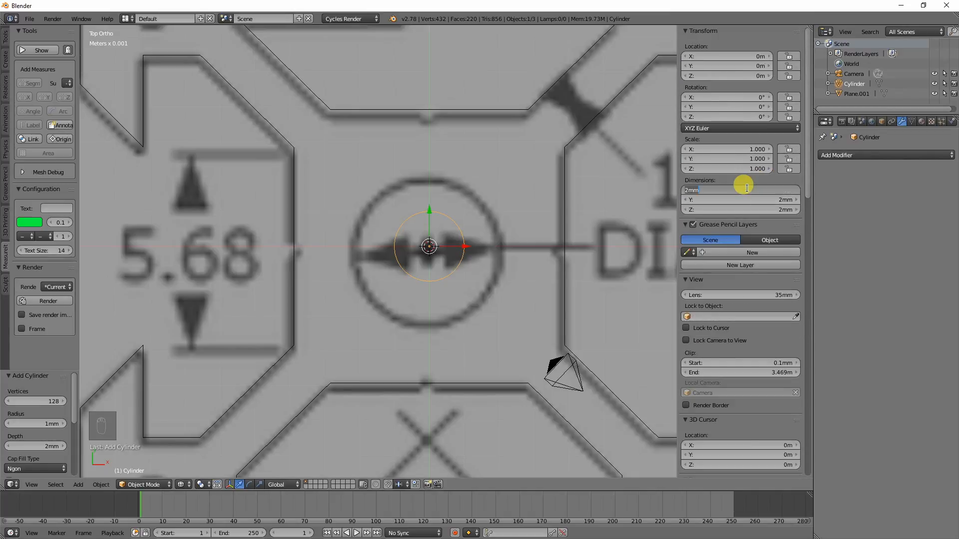
text(4.2)
key(Return)
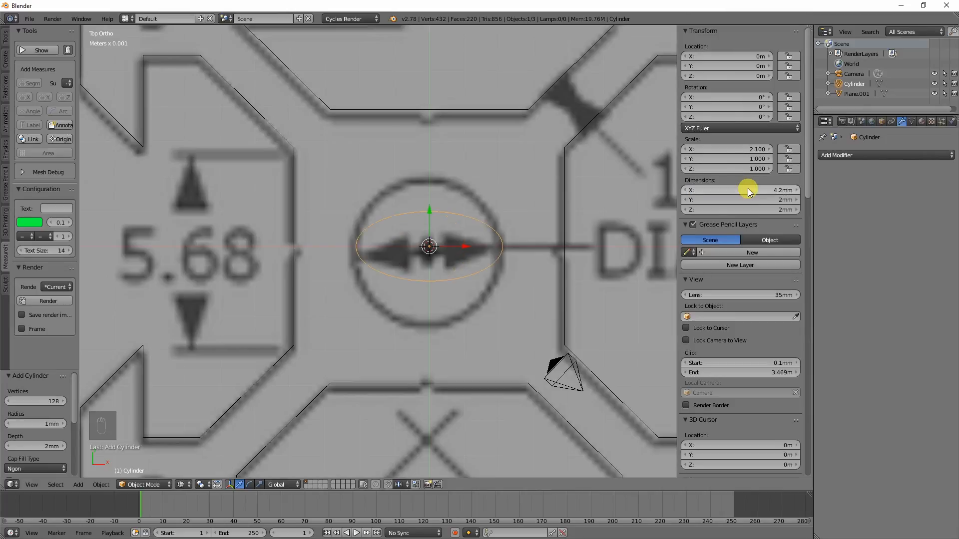
click(752, 198)
key(Tab)
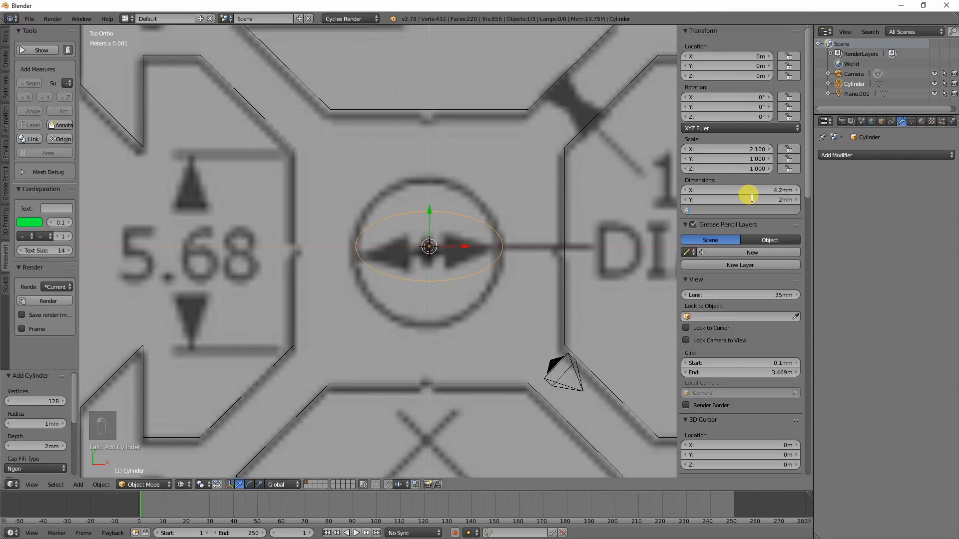
text(10)
key(Return)
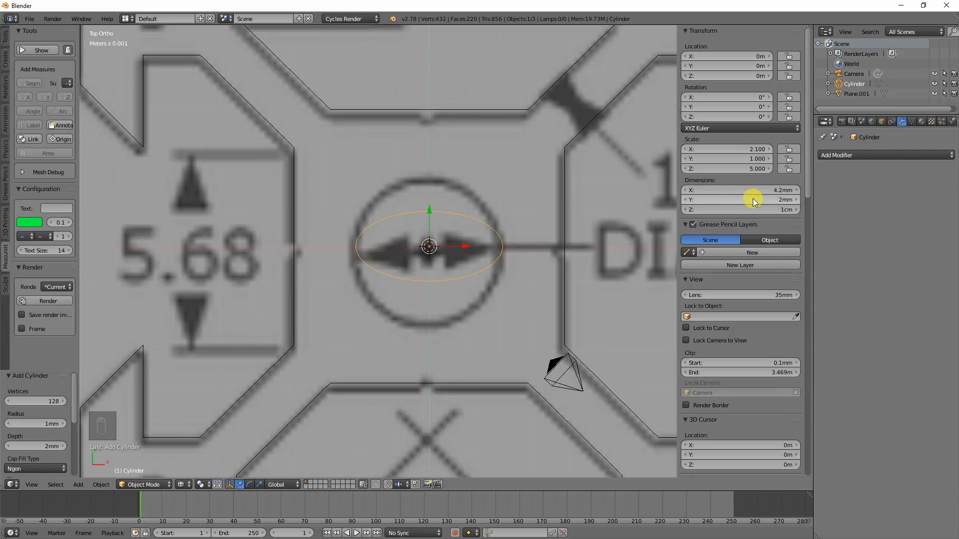
click(753, 199)
text(4.2)
key(Return)
Step: Add a Boolean modifier to the V-slot extrusion with Difference as operation, the cylinder as object and the Carve solver
scroll(413, 333, down, 4)
right_click(473, 241)
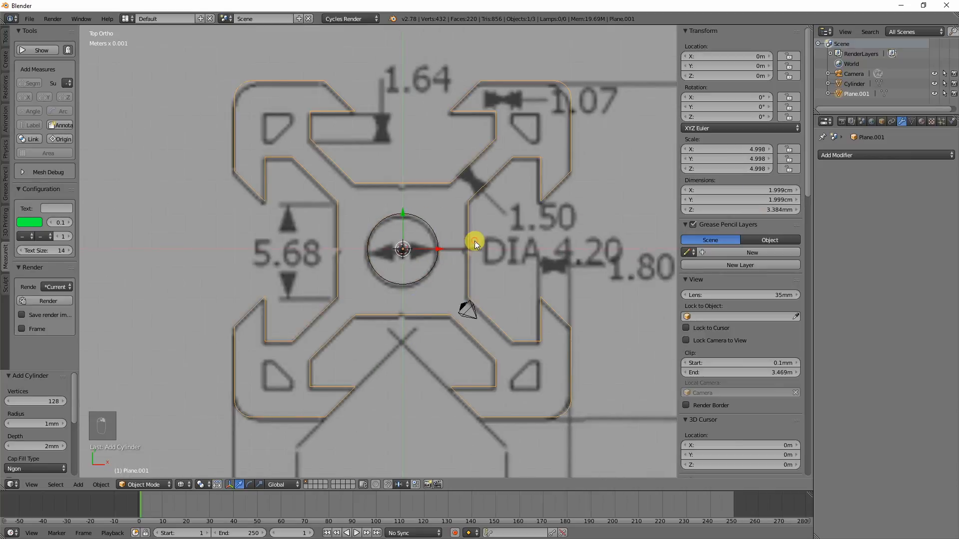
click(834, 157)
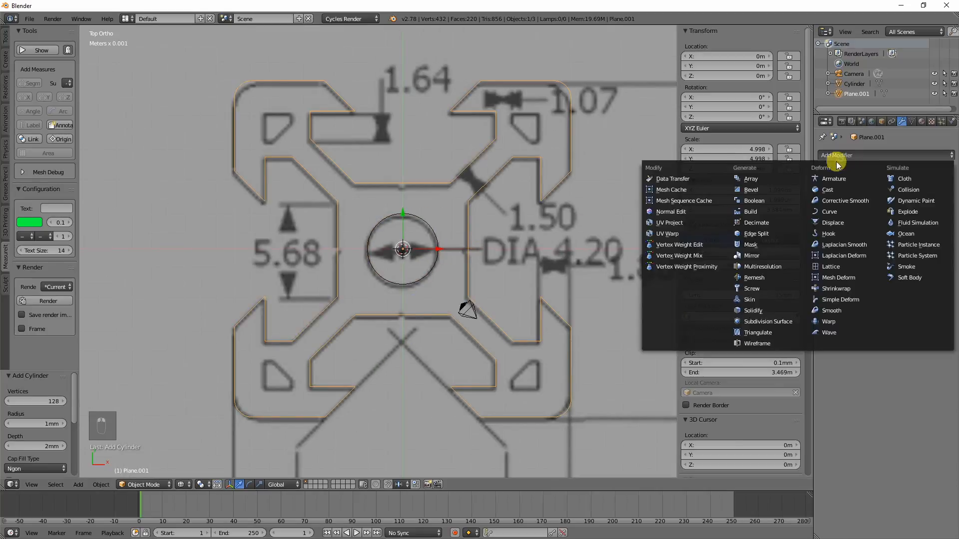
click(767, 201)
click(833, 211)
click(840, 179)
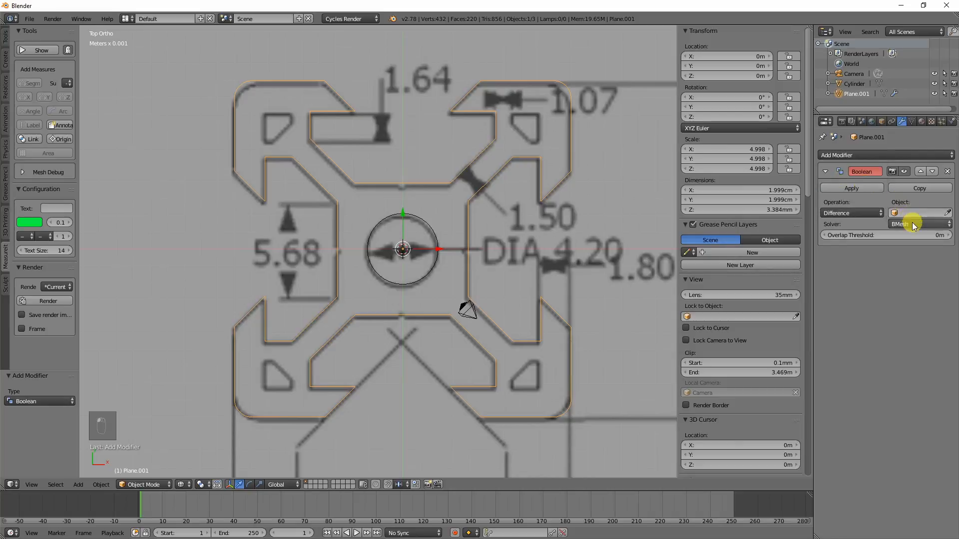
click(906, 212)
click(899, 226)
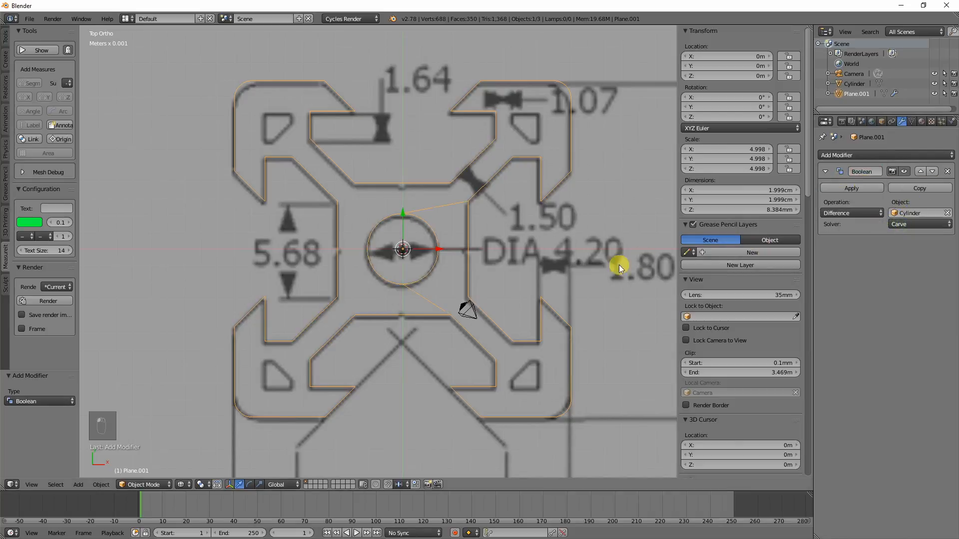
Step: Check the Boolean cut in solid display, change its solver to BMesh and apply the modifier
key(z)
middle_drag(534, 345, 511, 332)
middle_drag(541, 245, 520, 274)
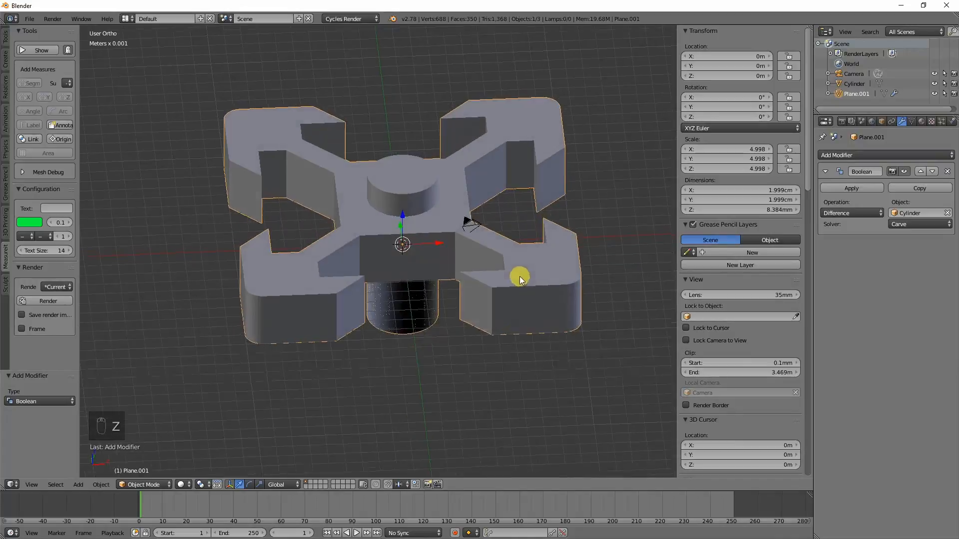
click(912, 224)
click(908, 209)
mouse_move(472, 267)
middle_down()
mouse_move(469, 281)
mouse_move(514, 214)
mouse_move(490, 242)
mouse_move(481, 355)
middle_up()
key(z)
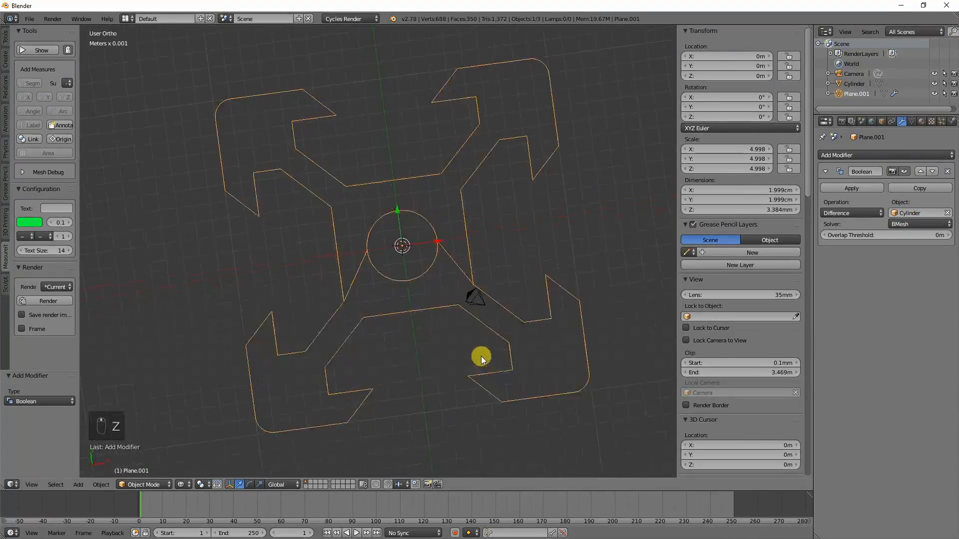
click(850, 188)
middle_drag(455, 241, 467, 215)
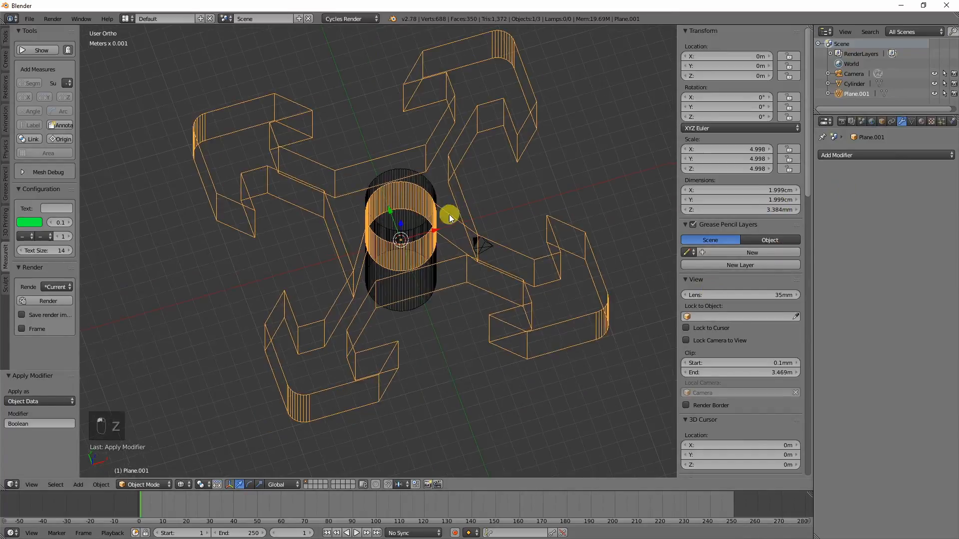
Step: Delete the cutting cylinder, reselect the extrusion and check its centre bore in solid display against the reference drawing
right_click(424, 176)
key(x)
click(424, 177)
key(z)
right_click(440, 214)
middle_drag(457, 227, 452, 284)
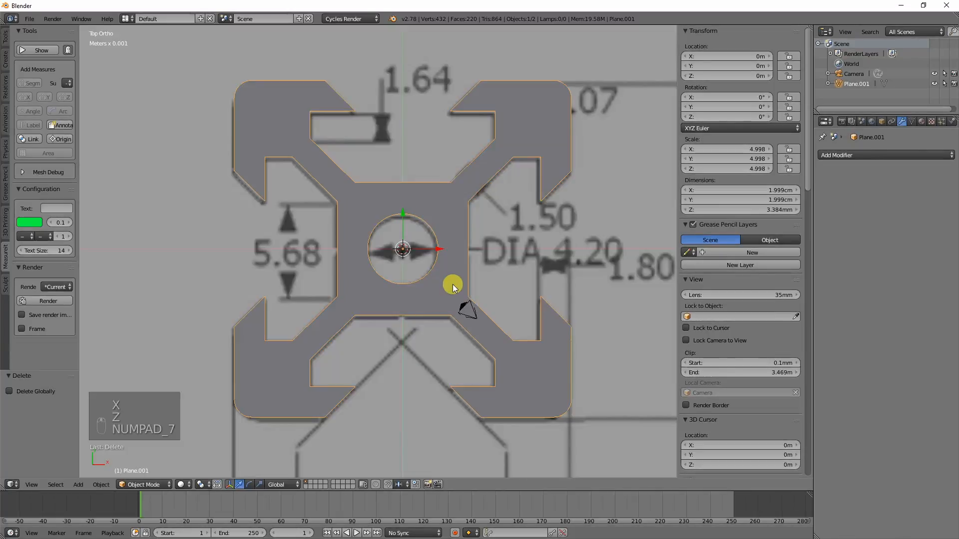
key(KP_7)
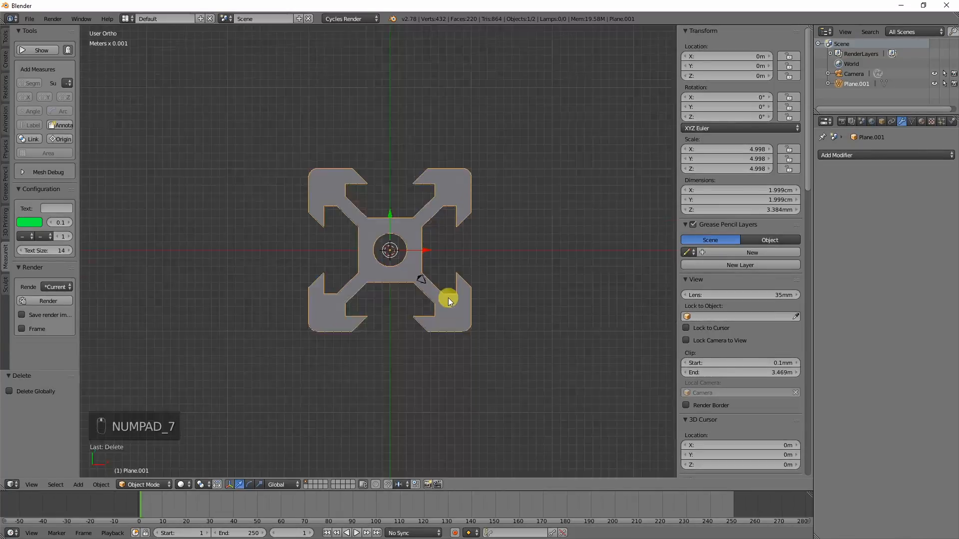
middle_drag(448, 297, 460, 225)
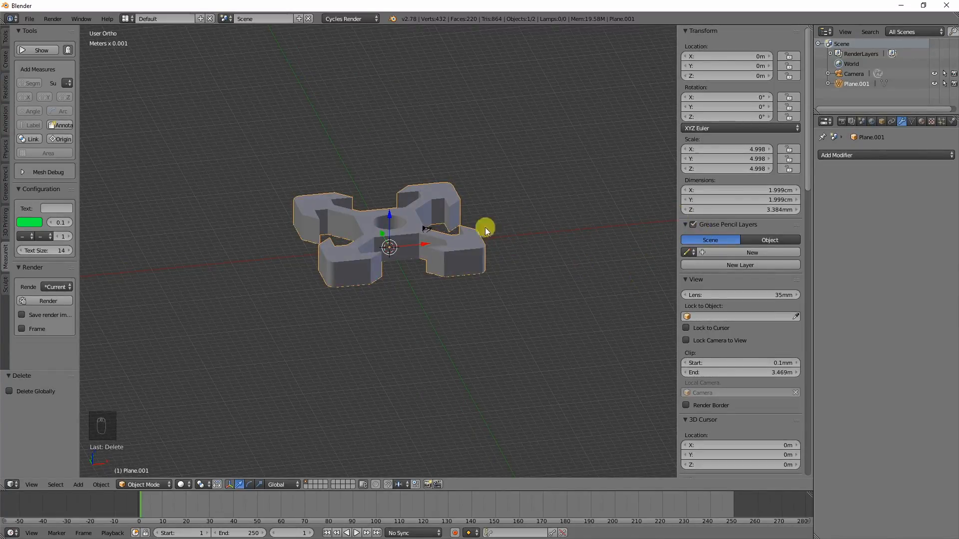
Step: Set the extrusion's X and Y dimensions to 20 mm each
scroll(499, 224, up, 5)
click(767, 191)
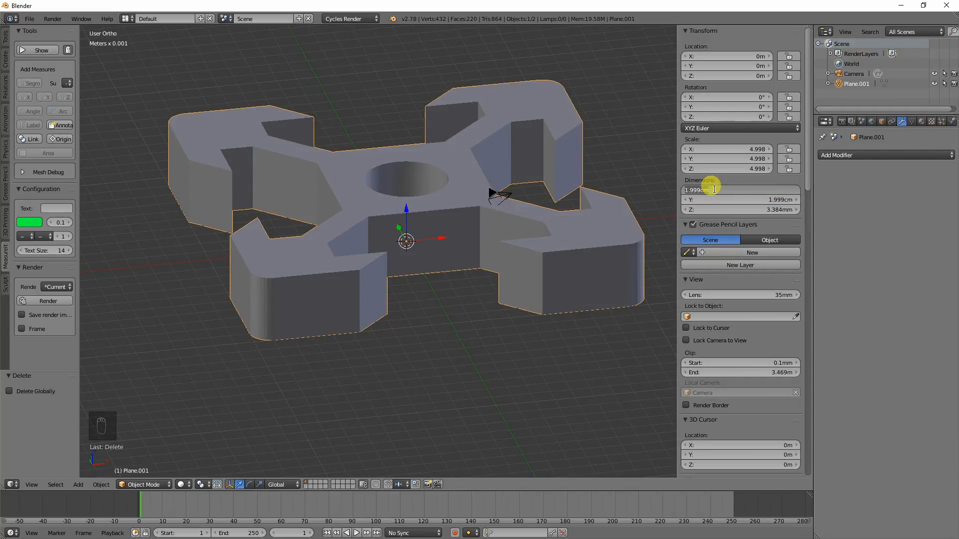
text(20)
key(Tab)
text(20)
key(Return)
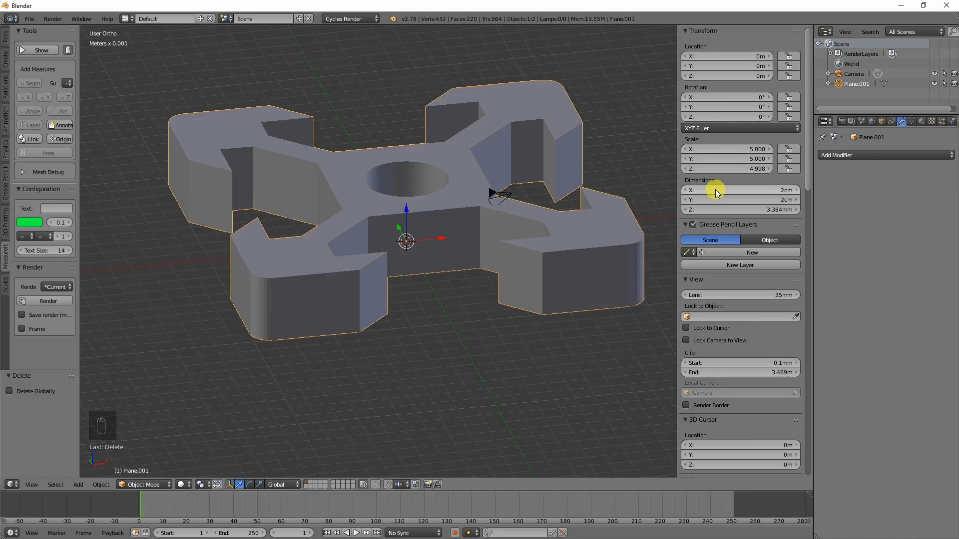
Step: Stretch the extrusion's Z dimension to about 18.4 mm and check its base at the origin in front view
scroll(482, 191, up, 3)
scroll(486, 190, down, 3)
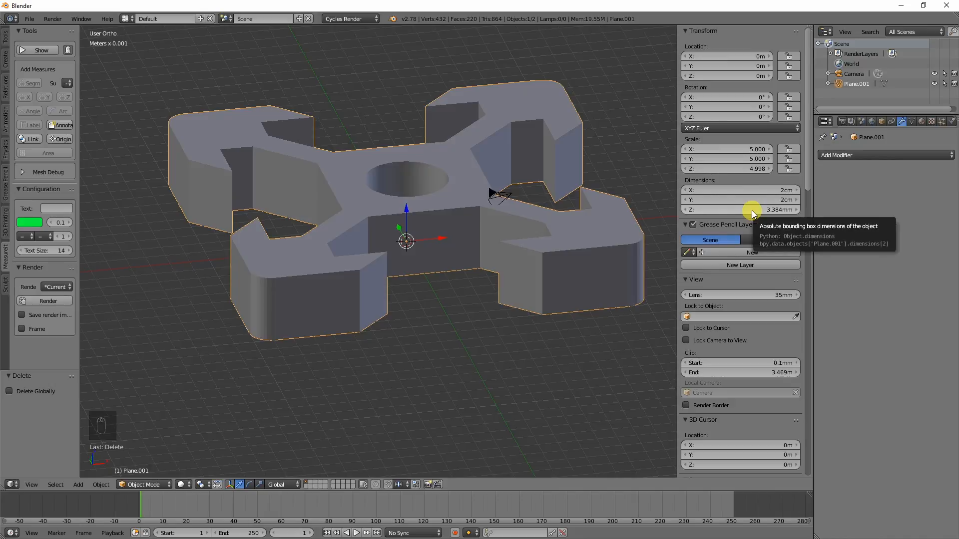
mouse_move(739, 209)
mouse_down()
mouse_move(681, 210)
mouse_move(779, 209)
mouse_move(749, 209)
mouse_up()
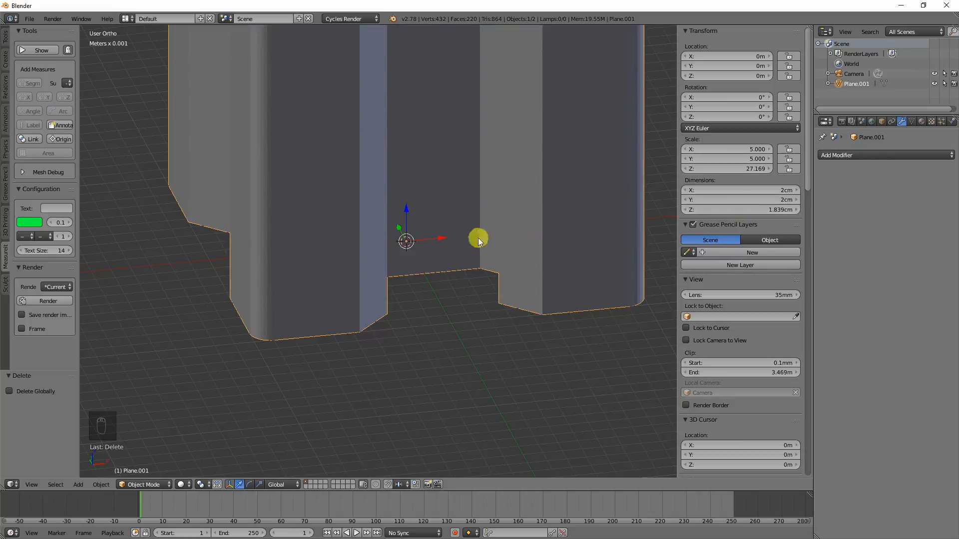
scroll(478, 238, down, 4)
key(KP_1)
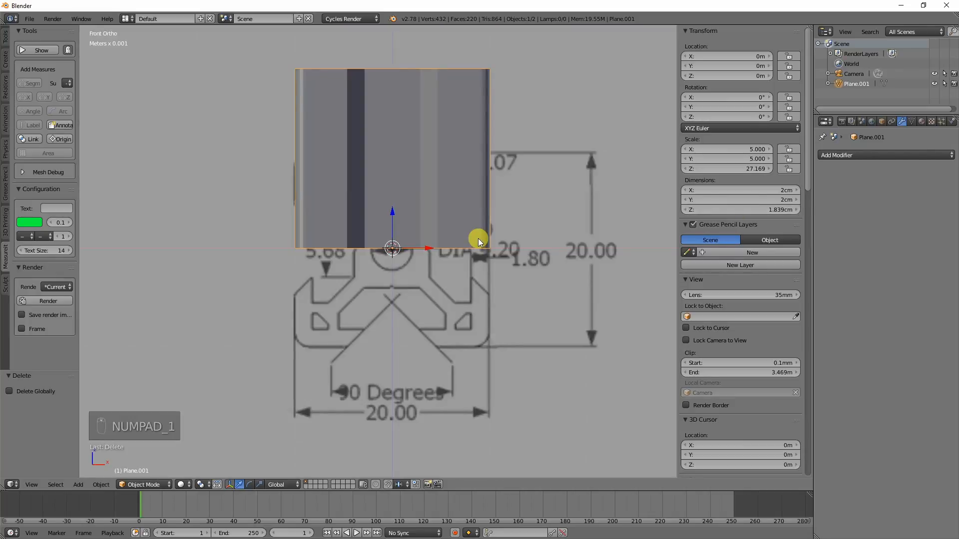
scroll(494, 244, up, 5)
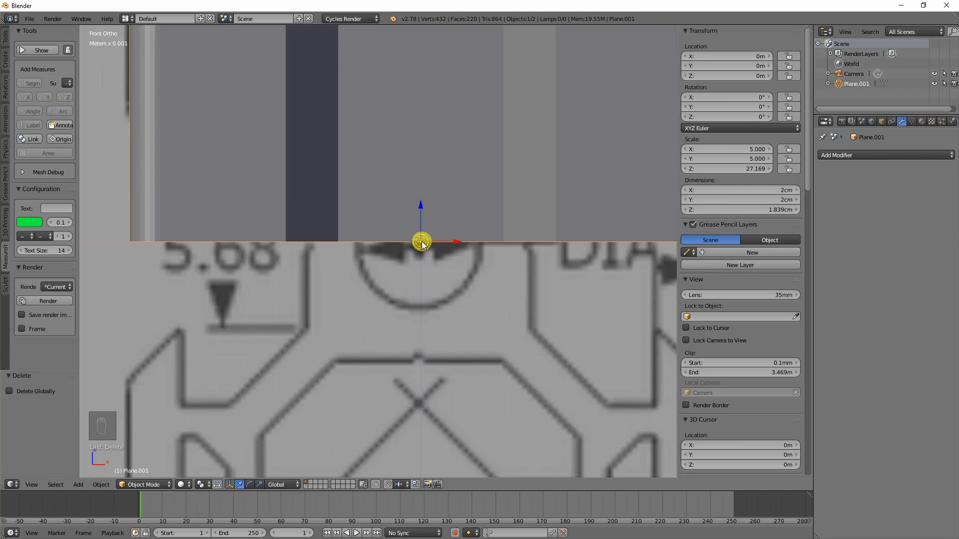
Step: Set the extrusion's Z dimension to 300 mm
click(728, 210)
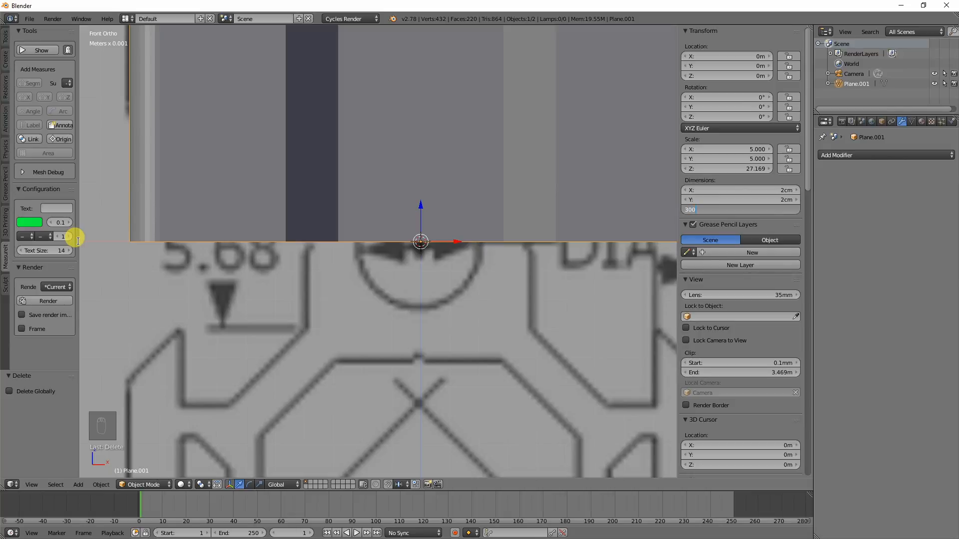
key(Return)
scroll(86, 235, down, 10)
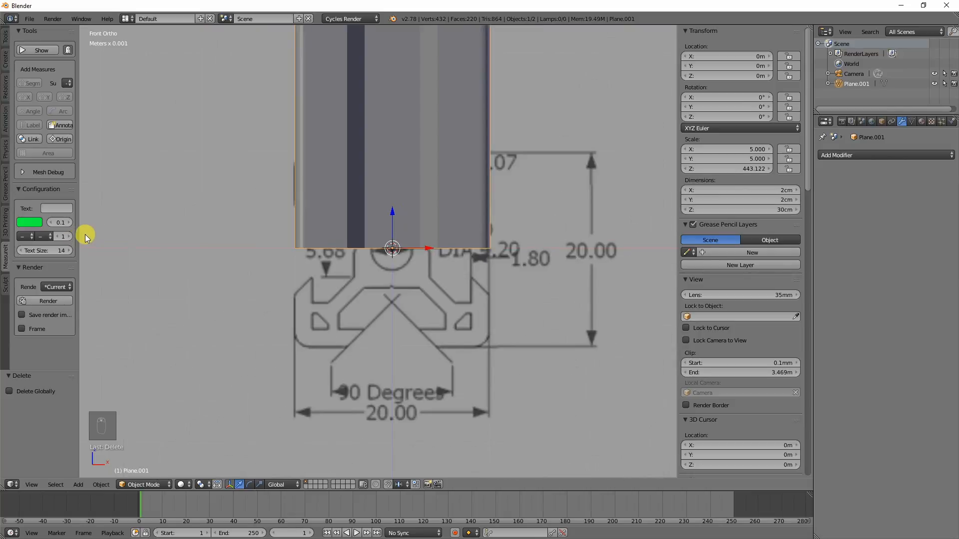
Step: Inspect the full-length extrusion and its upper end face with the slots and centre bore
middle_drag(393, 219, 306, 272)
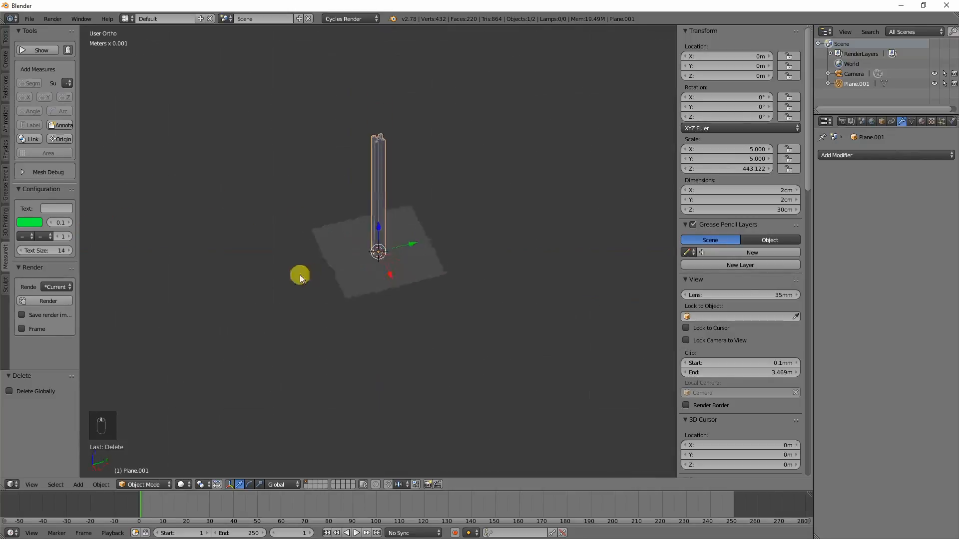
scroll(403, 214, up, 8)
mouse_move(400, 298)
middle_down()
mouse_move(355, 348)
mouse_move(411, 306)
middle_up()
scroll(431, 314, up, 5)
middle_drag(487, 366, 394, 271)
scroll(396, 271, up, 5)
mouse_move(399, 310)
middle_down()
mouse_move(393, 326)
mouse_move(395, 317)
middle_up()
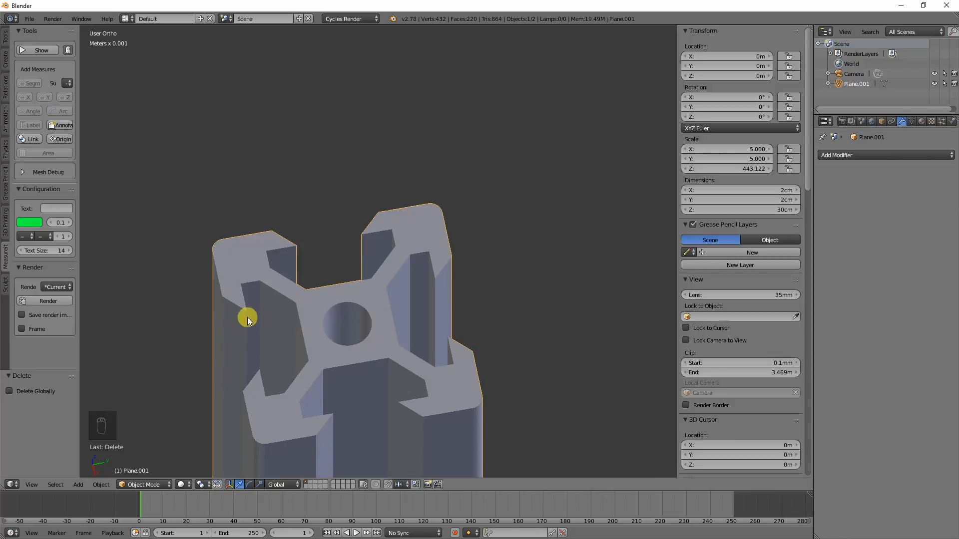
scroll(293, 257, down, 4)
middle_drag(349, 278, 353, 313)
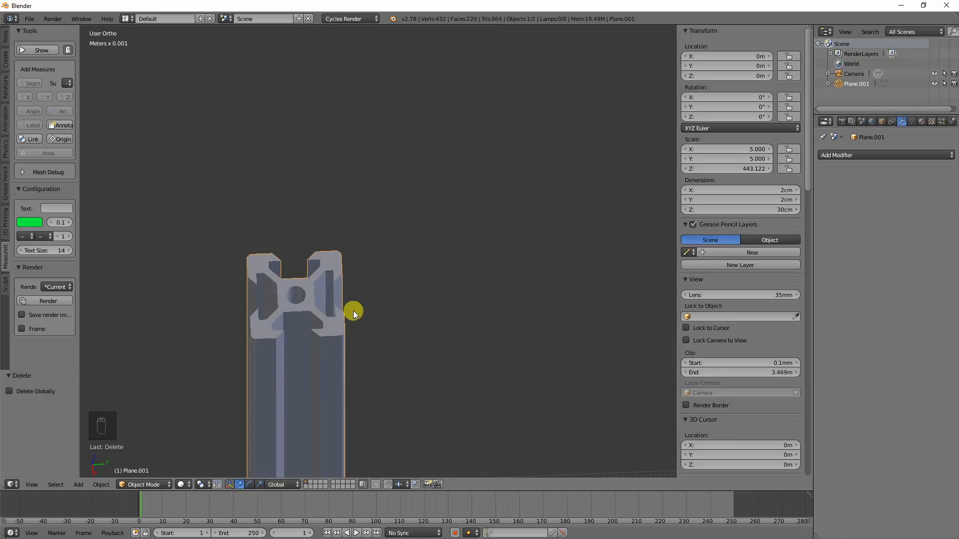
Step: Set the extrusion's Z dimension to 5 mm and frame the shortened part in the view
click(714, 210)
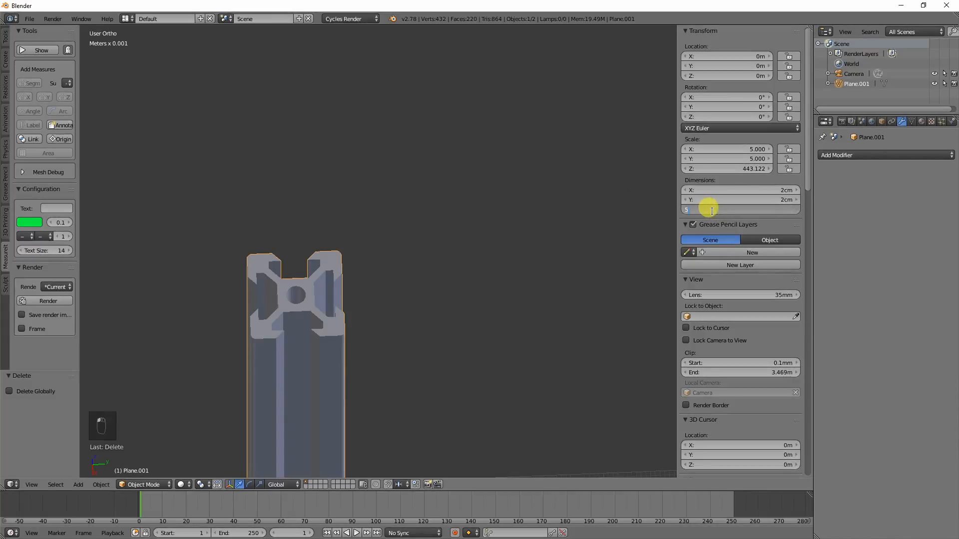
key(Return)
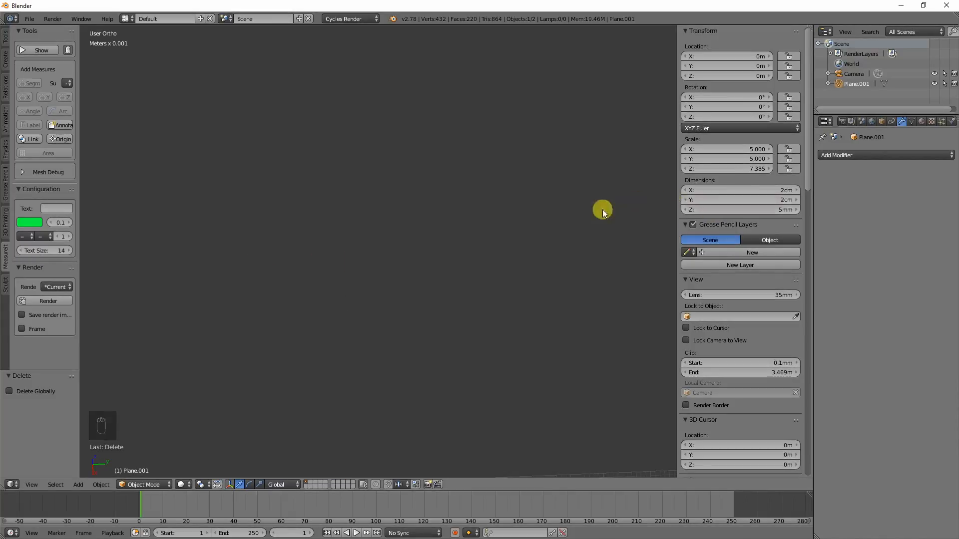
key(KP_Decimal)
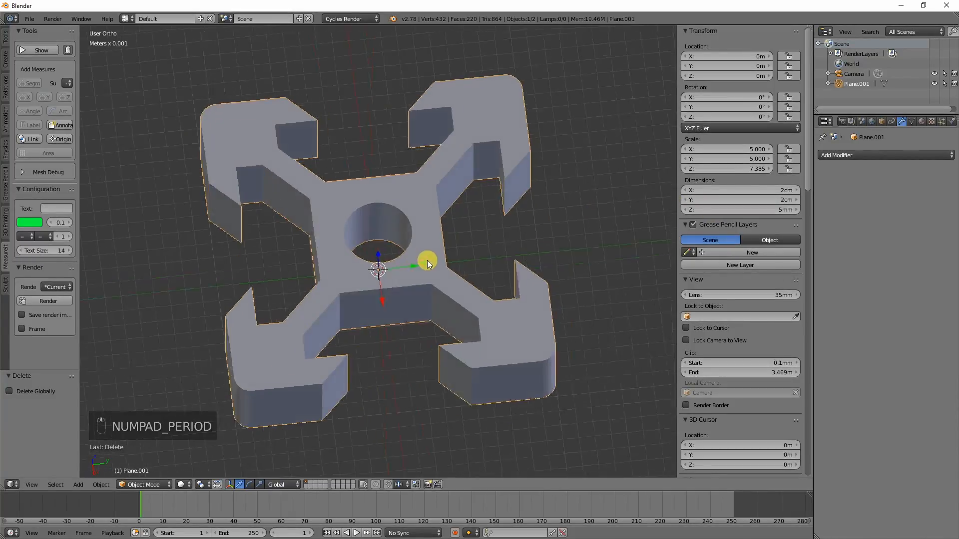
scroll(456, 235, up, 3)
scroll(464, 280, down, 5)
middle_drag(463, 280, 471, 300)
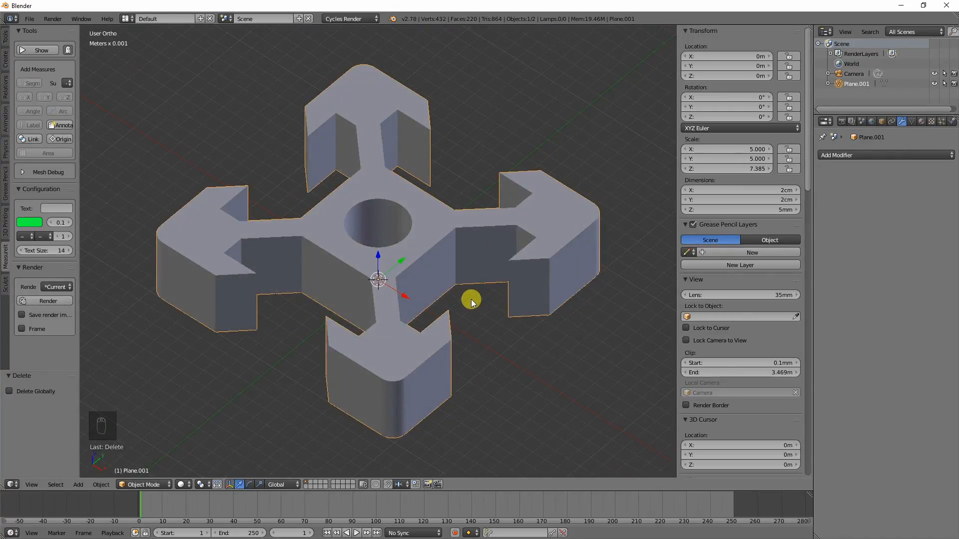